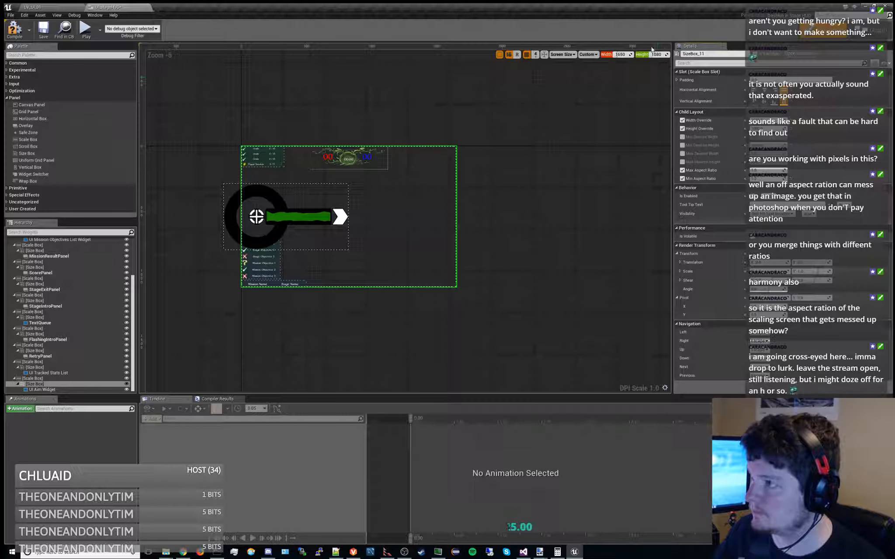
Test a new horizontal translation on the UI Aim Widget with the HUD preview width at about 2250
click(49, 391)
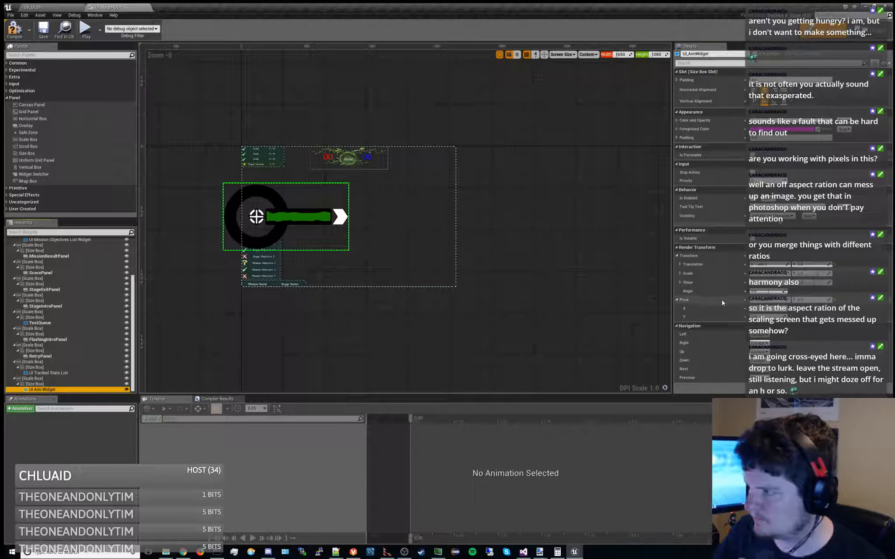
drag(763, 265, 806, 265)
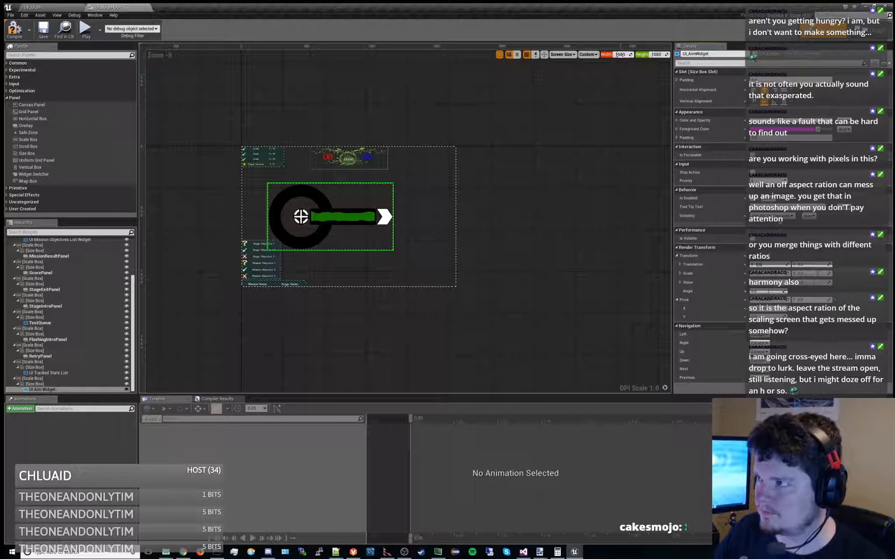
mouse_move(619, 55)
mouse_down()
mouse_move(632, 55)
mouse_move(604, 55)
mouse_move(613, 55)
mouse_up()
Close the editor without saving, and in Visual Studio comment out the XAlignmentResult.Offset line under HAlign_Center in SBox.cpp and save the file
click(885, 6)
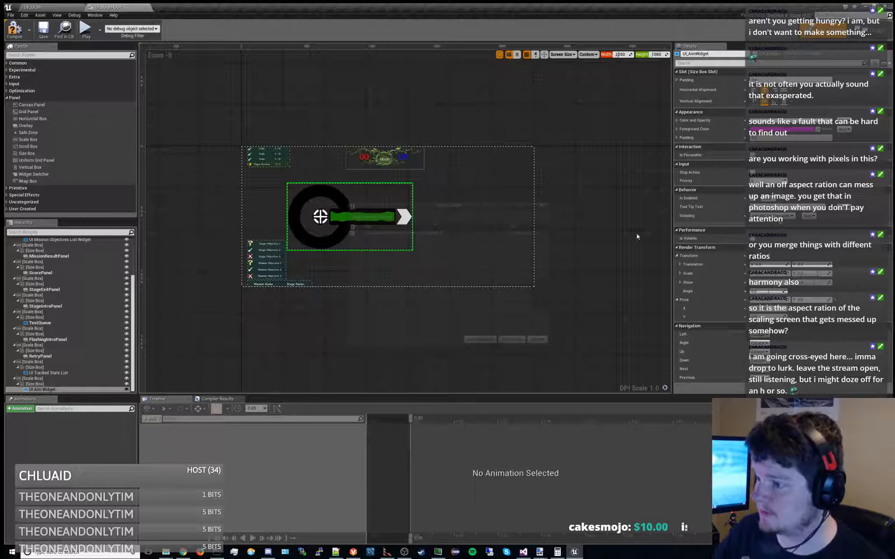
click(503, 340)
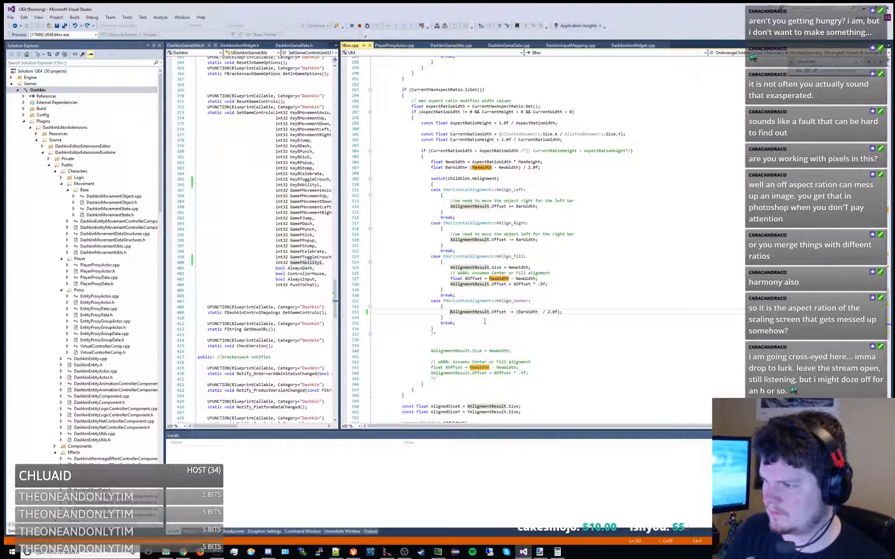
text(//)
scroll(517, 206, up, 6)
scroll(518, 206, down, 9)
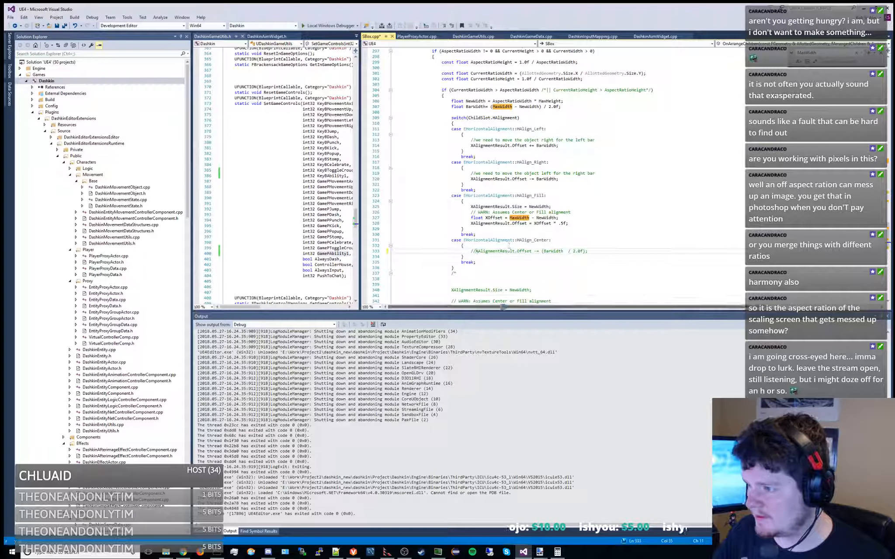
key(ctrl+s)
drag(497, 311, 497, 394)
click(553, 264)
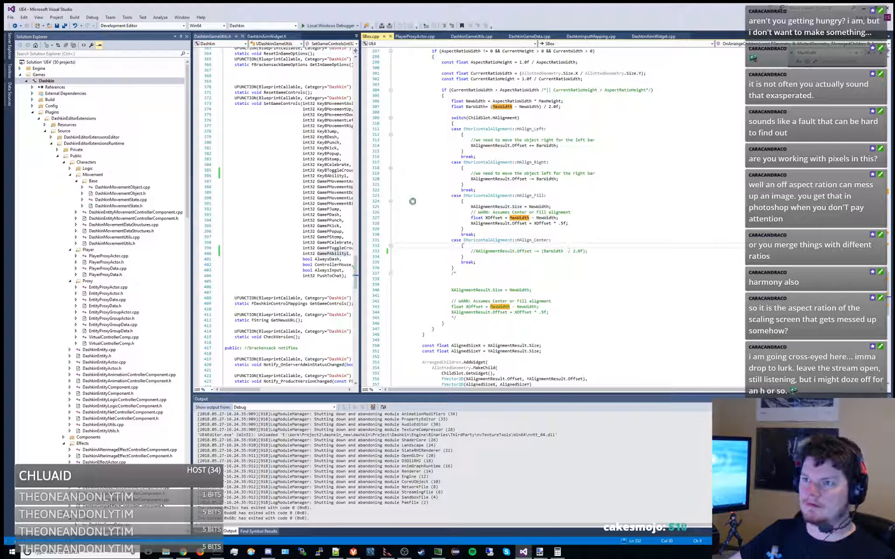
Build the Dashkin project and launch the Unreal Editor with the local Windows debugger
right_click(64, 81)
click(75, 85)
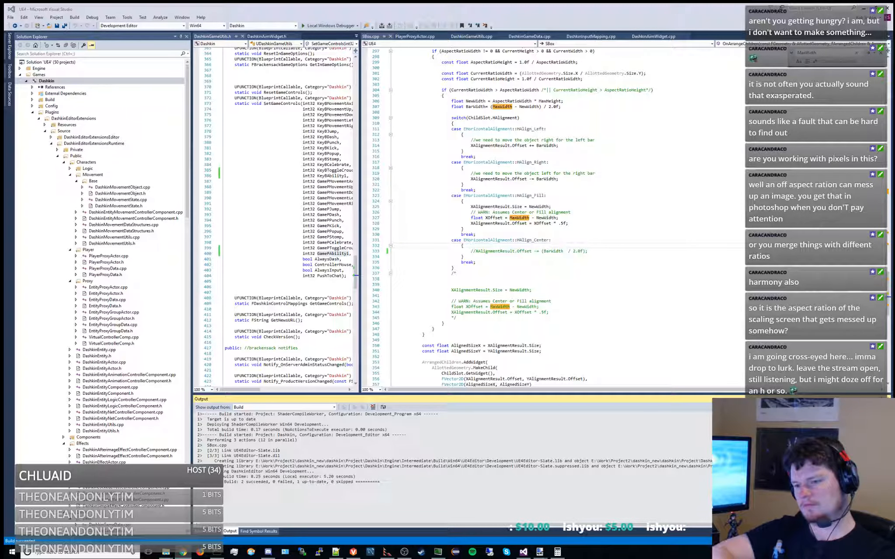
click(321, 25)
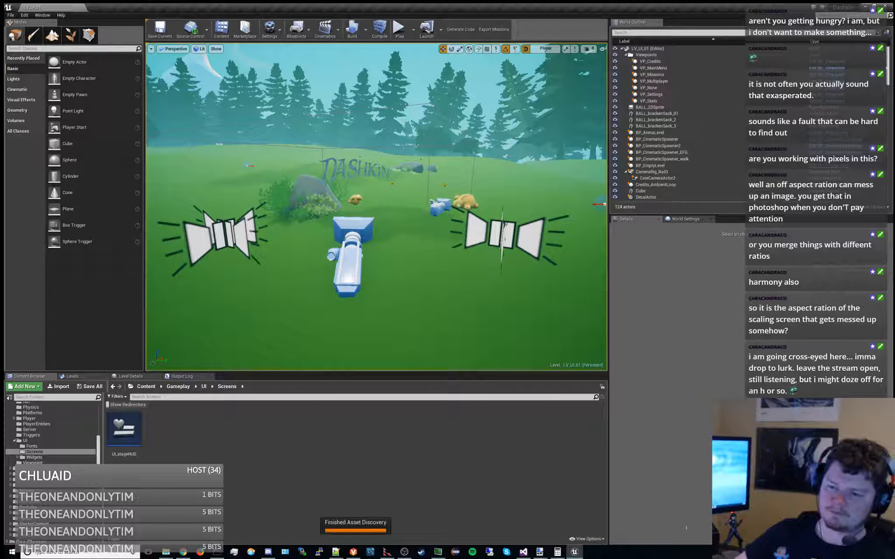
Open the UI_stageHUD widget blueprint and set the UI Aim Widget's X translation to 0
double_click(125, 428)
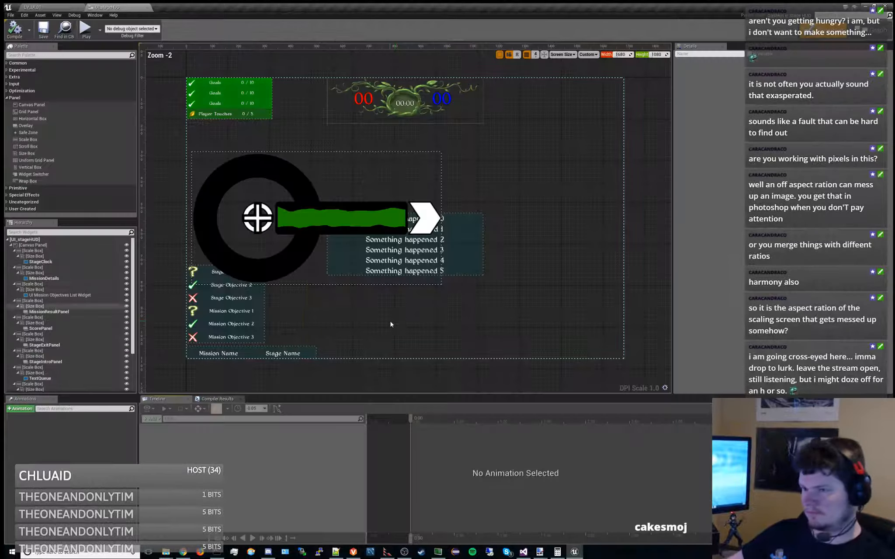
scroll(76, 362, down, 3)
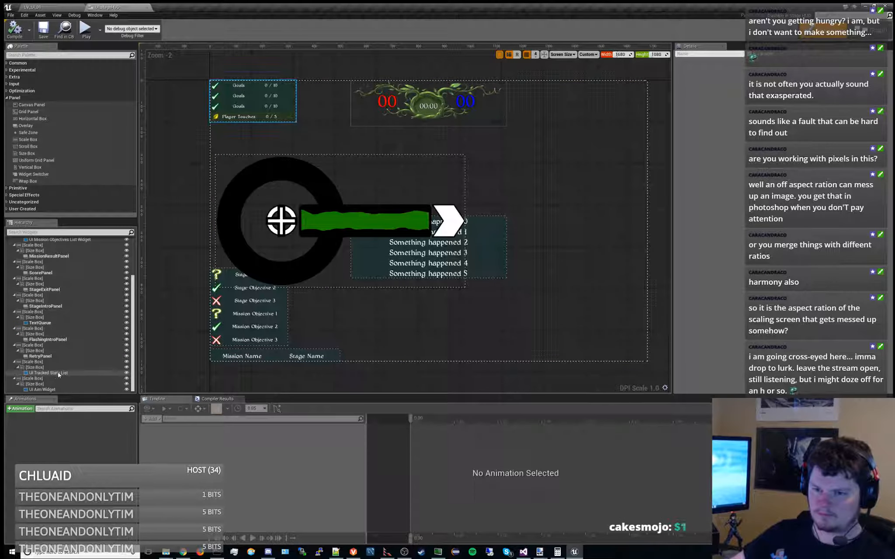
click(39, 384)
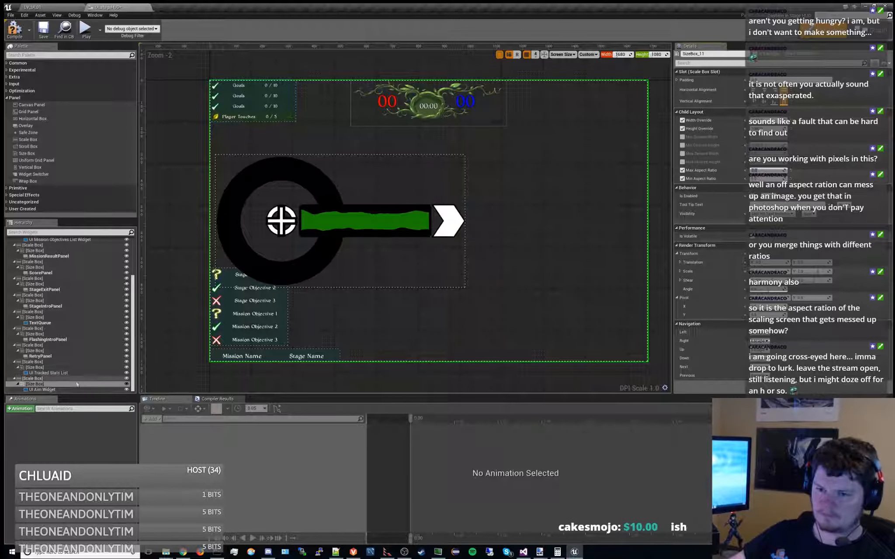
click(52, 389)
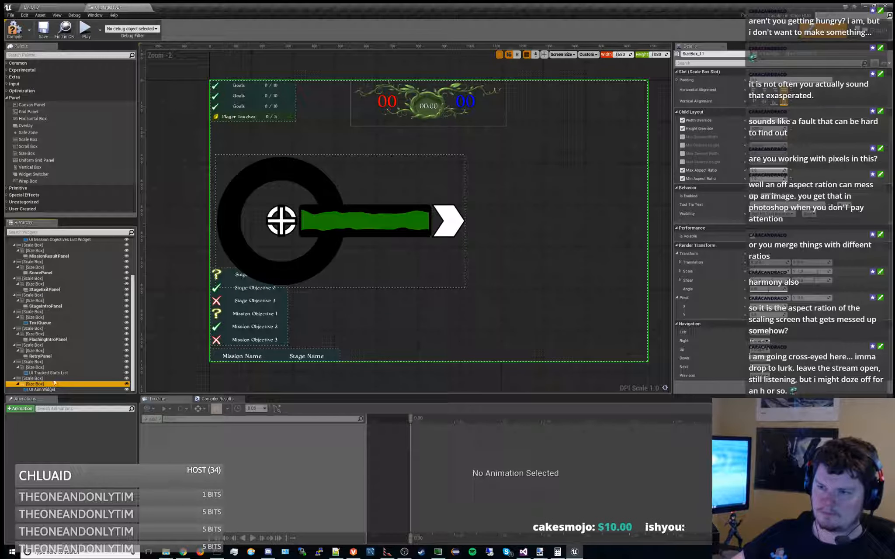
click(44, 390)
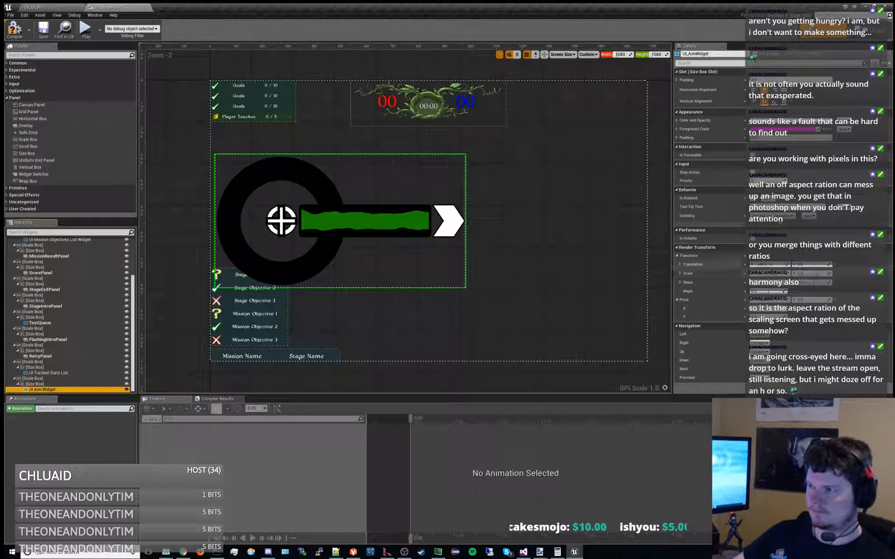
click(771, 265)
text(0)
key(Return)
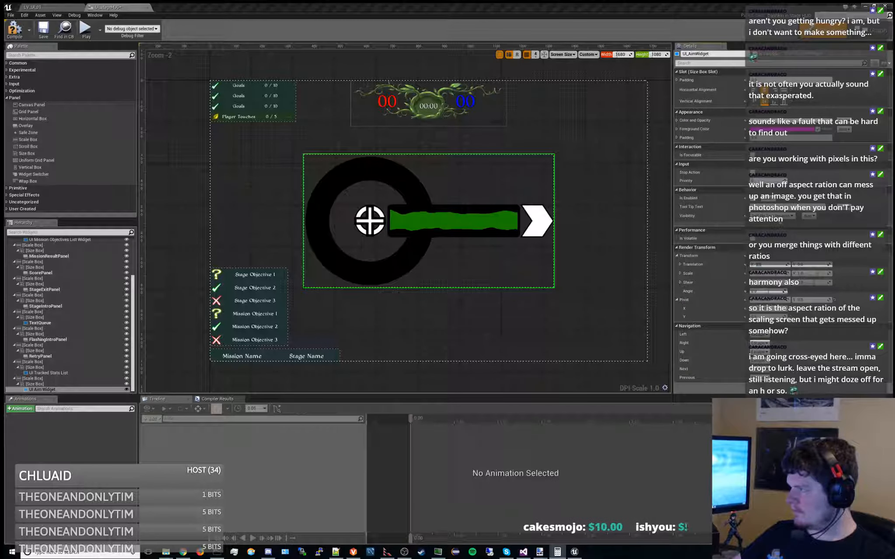
Calculate half of the 1680 preview width (1680/2) in Calculator
drag(686, 226, 739, 242)
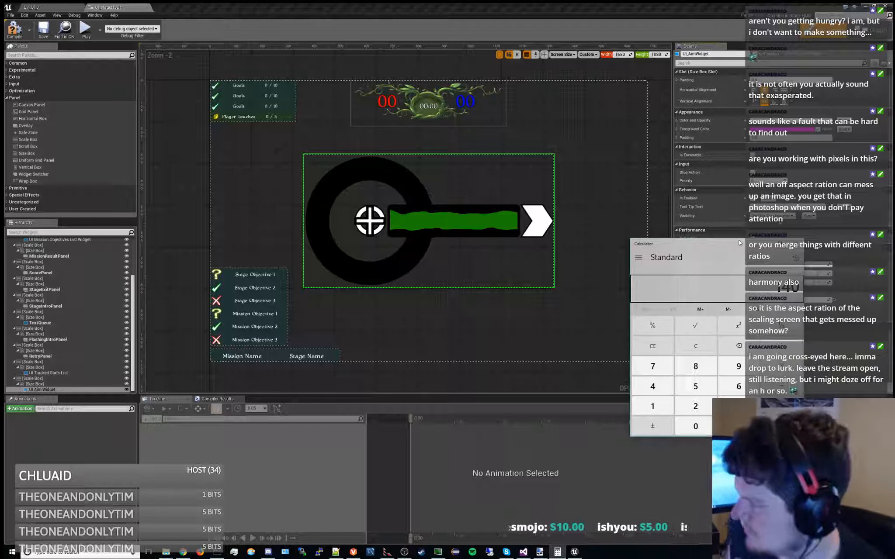
key(Escape)
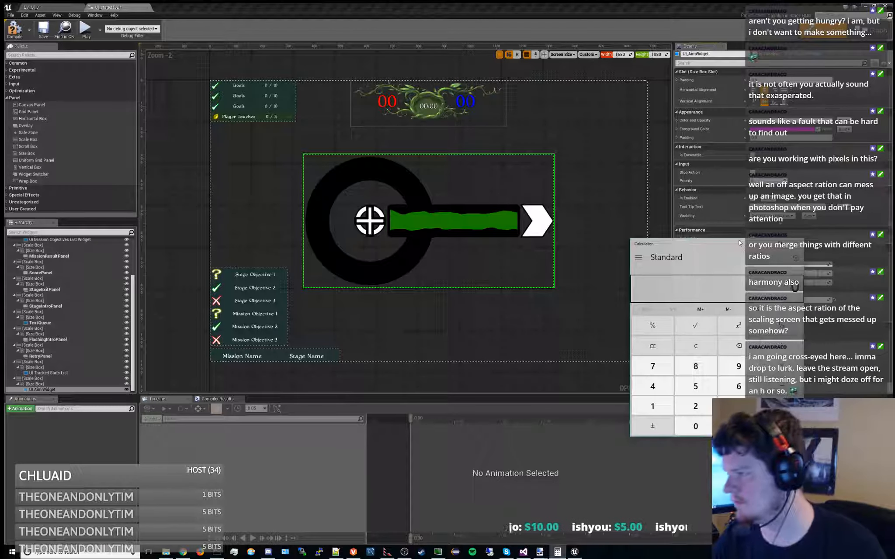
text(1680/2)
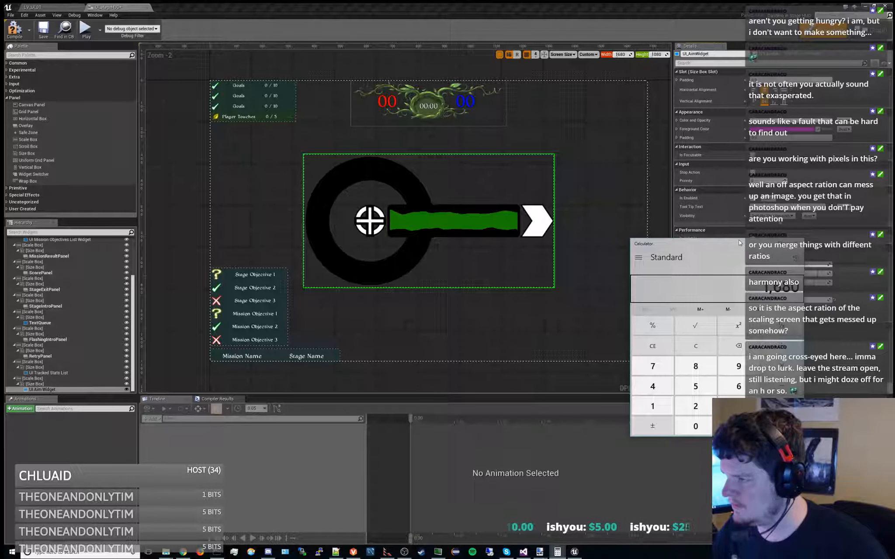
key(Return)
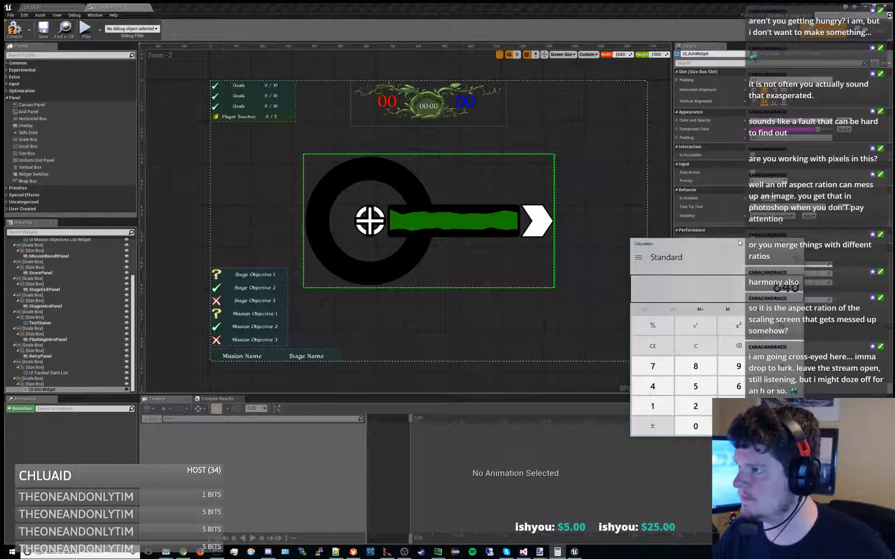
Set the HUD designer's custom preview width to 1650
click(627, 54)
text(1650)
key(Return)
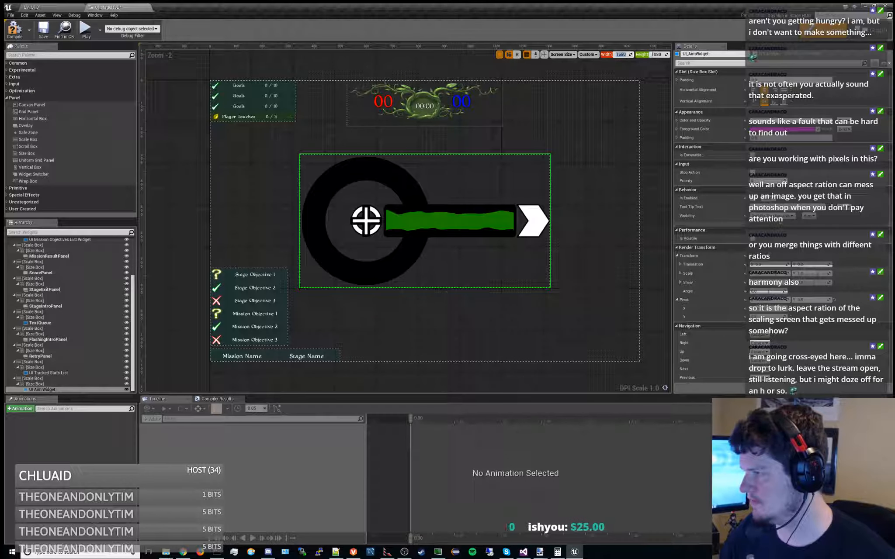
Calculate 1650/2 in Calculator, re-enter 825, and put the calculator away
click(557, 552)
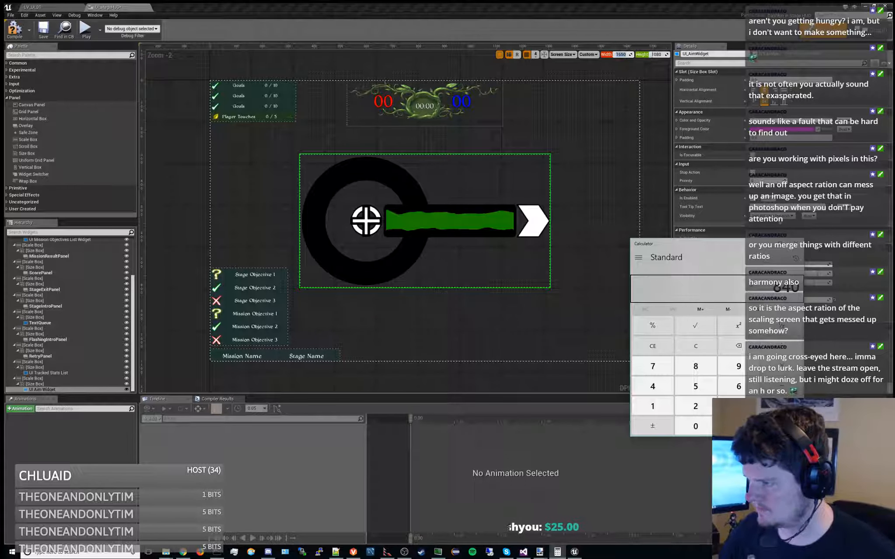
key(Escape)
text(1650/2)
key(Return)
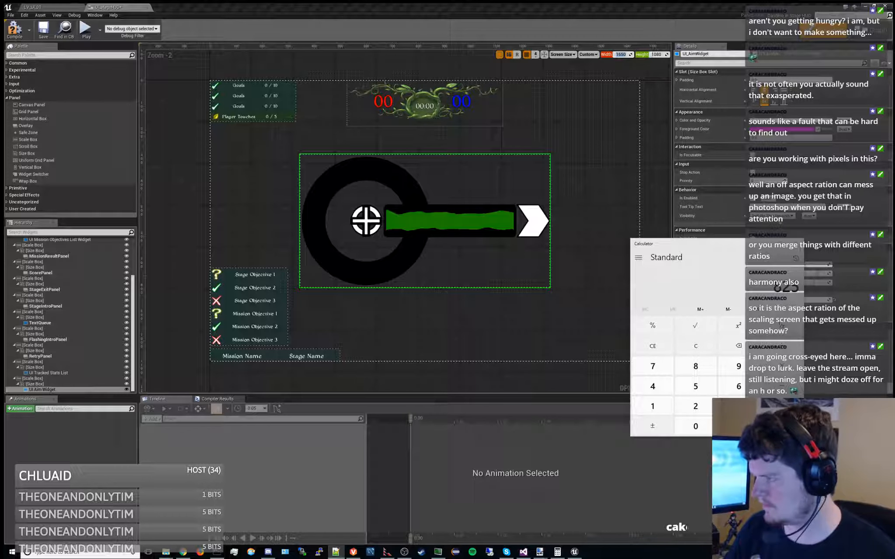
click(700, 280)
key(Escape)
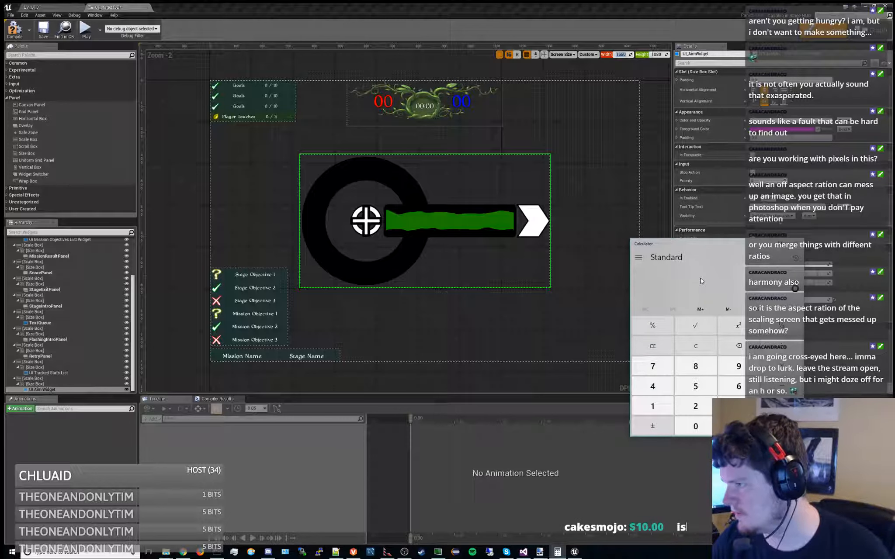
text(825)
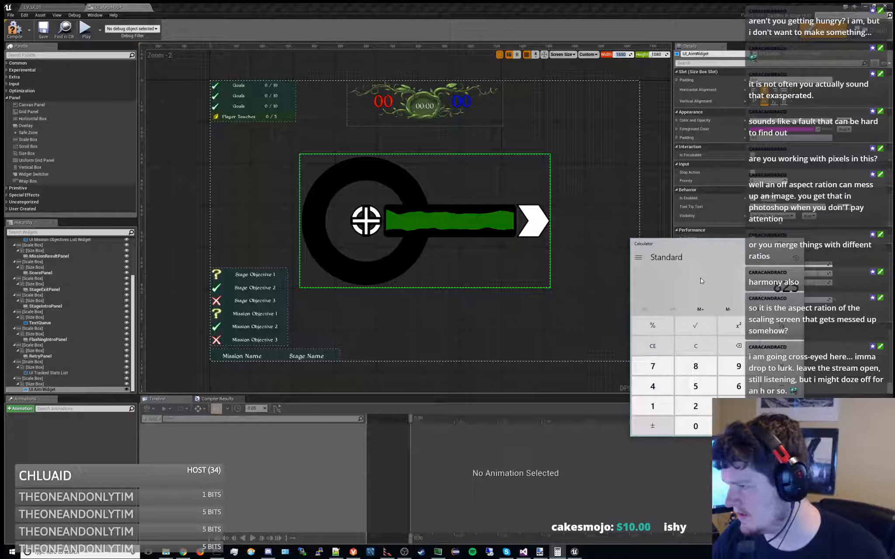
click(713, 244)
click(879, 279)
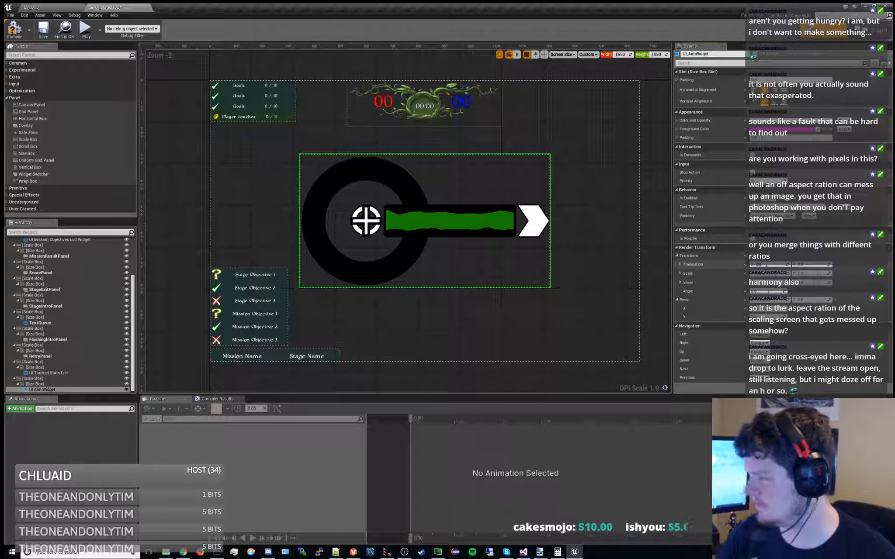
Set the UI Aim Widget's X translation to -825
click(766, 265)
text(-825)
key(Return)
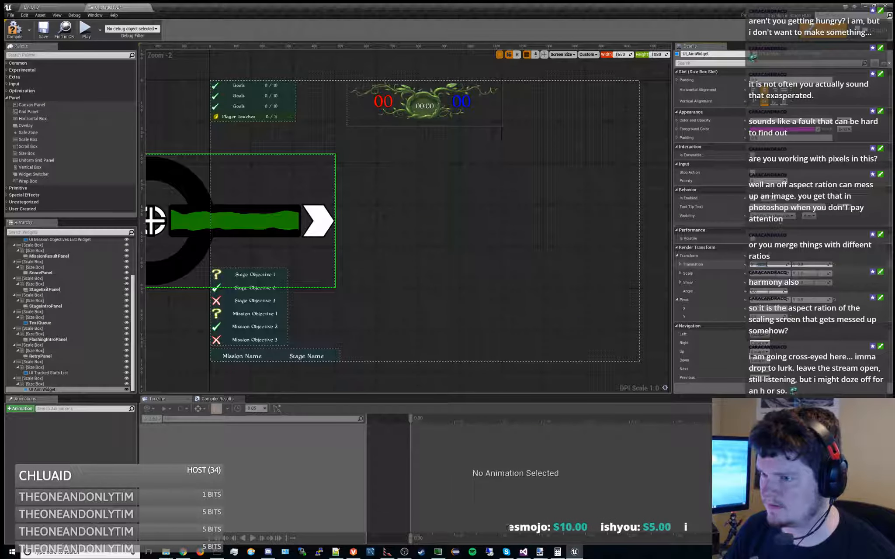
Widen the HUD preview to about 3550 and check the UI Aim Widget's position relative to the other HUD elements
right_drag(439, 252, 513, 249)
click(778, 264)
click(619, 55)
text(750)
key(Return)
drag(621, 54, 656, 55)
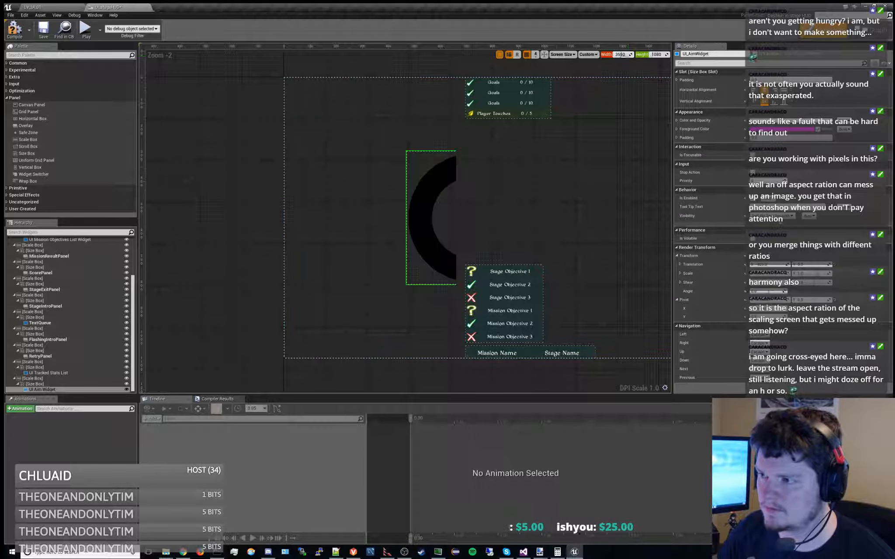
right_drag(537, 170, 343, 196)
scroll(342, 196, down, 2)
scroll(423, 197, down, 1)
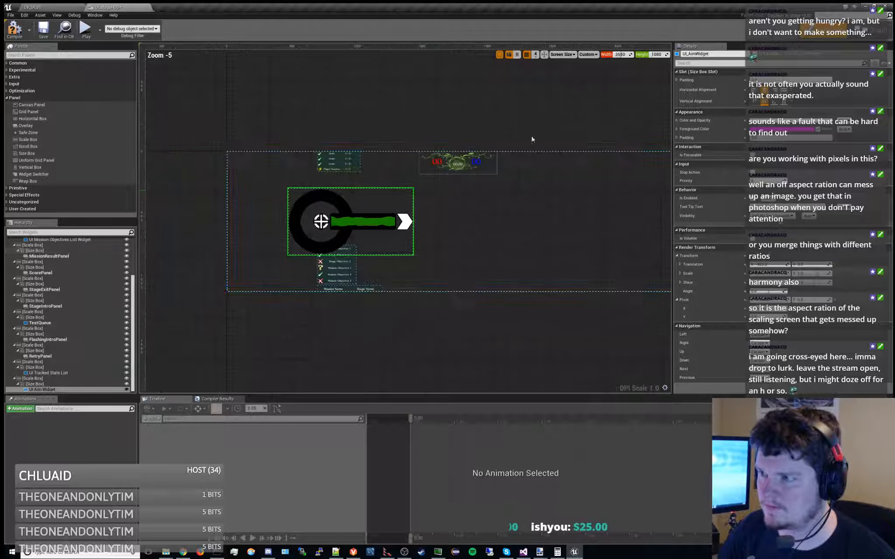
Narrow the HUD preview width to 1301 and examine the UI Aim Widget's alignment with the preview's edge
mouse_move(626, 55)
mouse_down()
mouse_move(637, 54)
mouse_move(616, 54)
mouse_up()
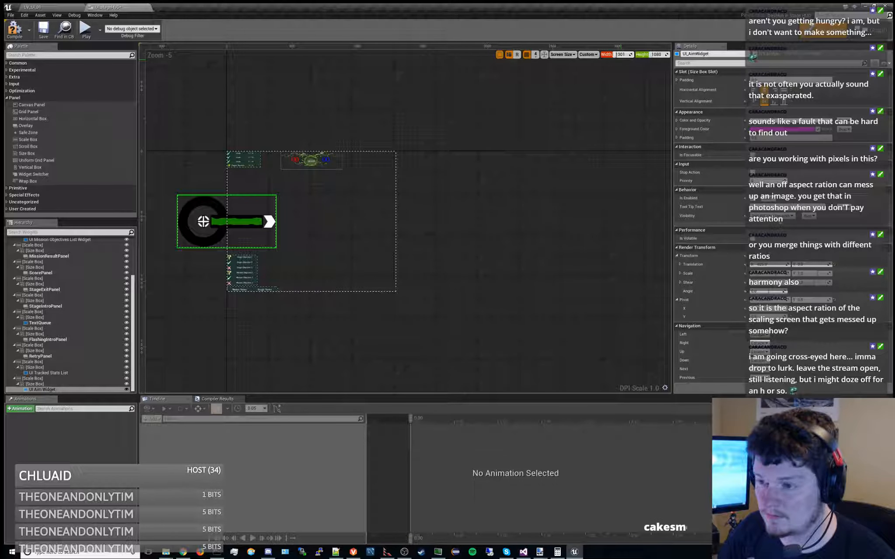
scroll(388, 210, up, 5)
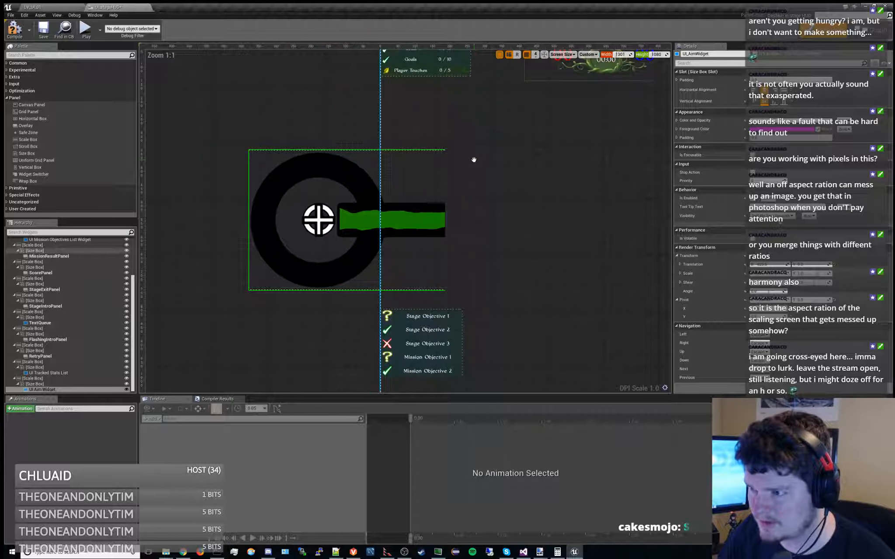
right_drag(474, 160, 337, 179)
scroll(342, 154, down, 3)
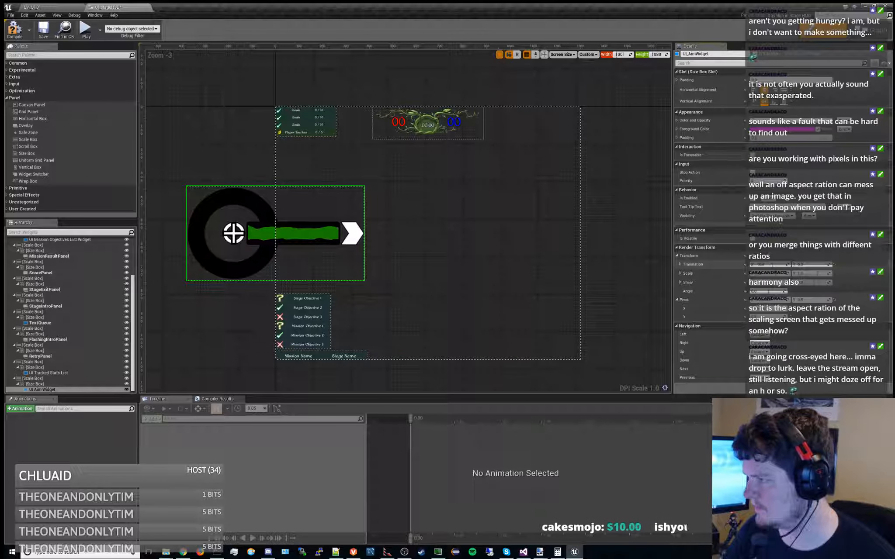
Set the HUD preview width back to 1650 and inspect the UI Aim Widget's placement over the preview's edge
key(Return)
mouse_move(618, 55)
mouse_down()
mouse_move(627, 55)
mouse_move(609, 55)
mouse_up()
click(621, 55)
key(Return)
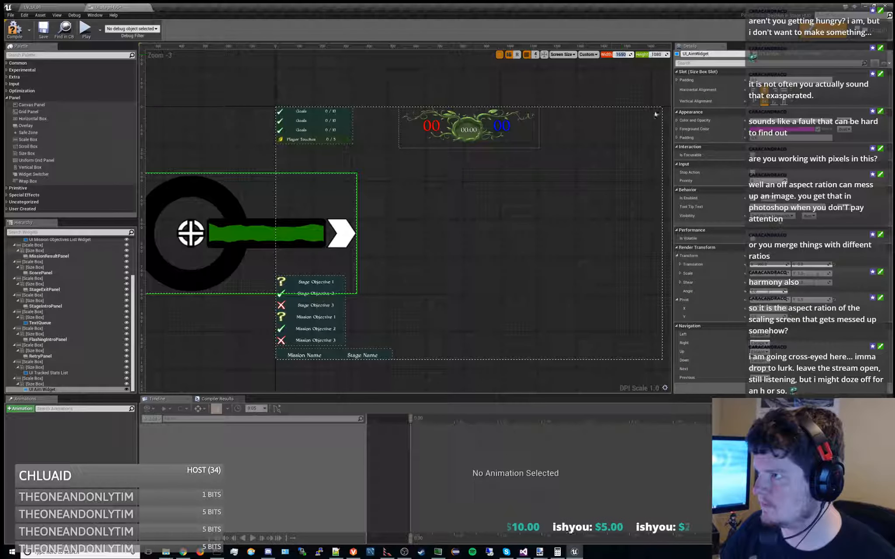
scroll(577, 184, down, 2)
right_drag(577, 186, 551, 200)
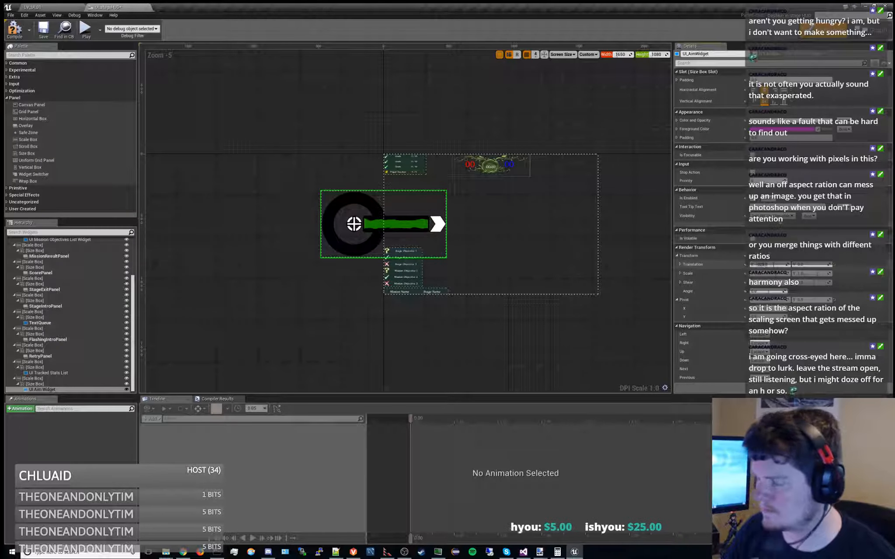
scroll(422, 241, up, 4)
scroll(366, 214, down, 2)
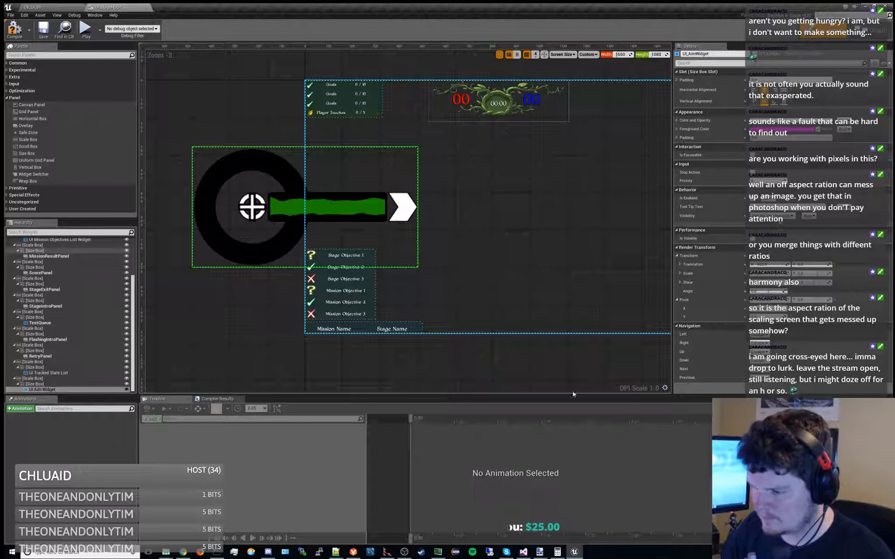
Switch to the Untitled window that shows the aim widget to compare it with the HUD layout
mouse_move(542, 552)
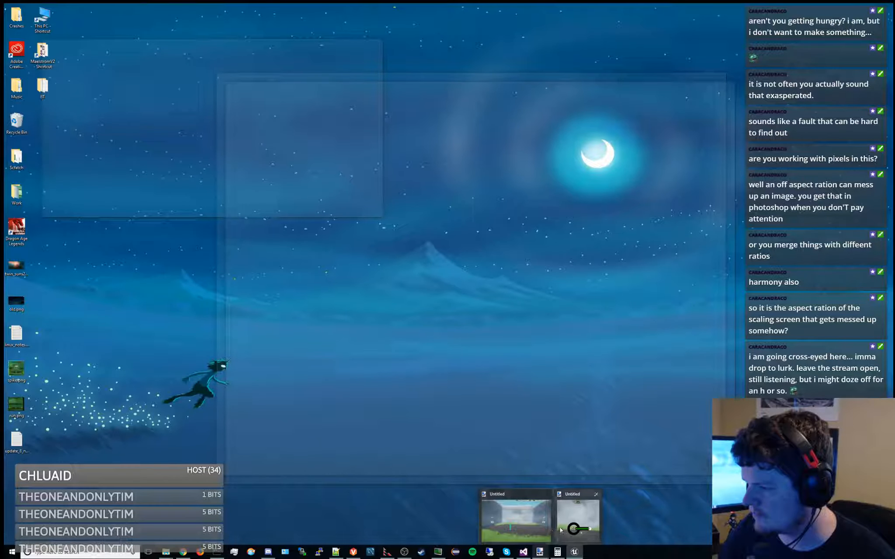
click(577, 522)
text(l)
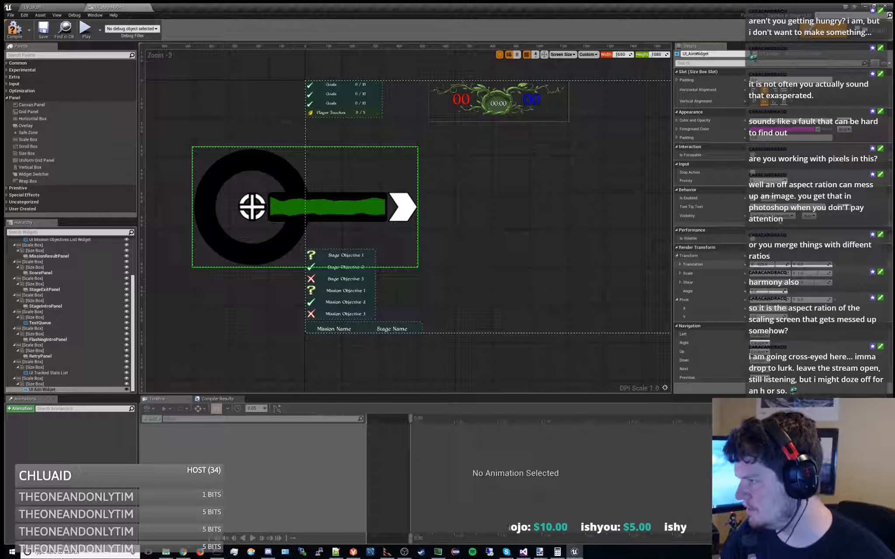
Set the UI Aim Widget's horizontal translation to line it up with the HUD's left edge and recheck it at preview width 1650
text(0)
key(Return)
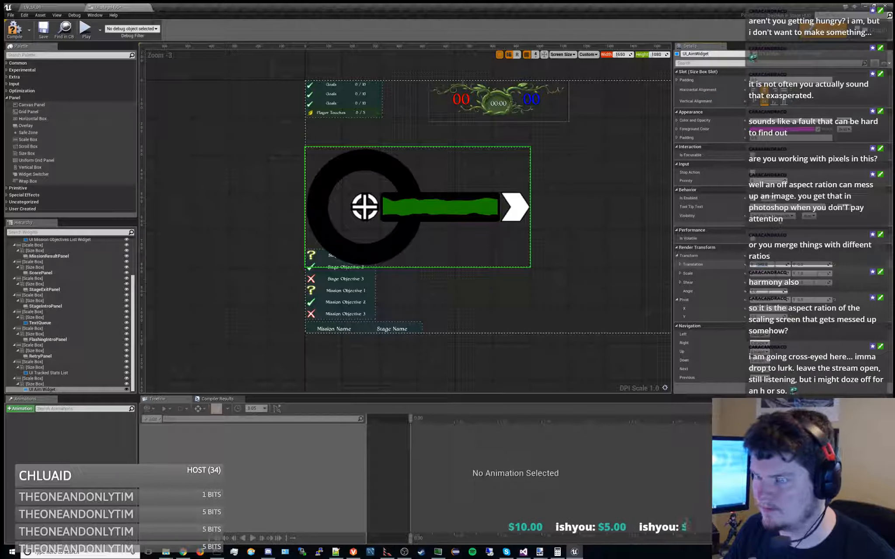
mouse_move(620, 55)
mouse_down()
mouse_move(609, 55)
mouse_move(625, 55)
mouse_up()
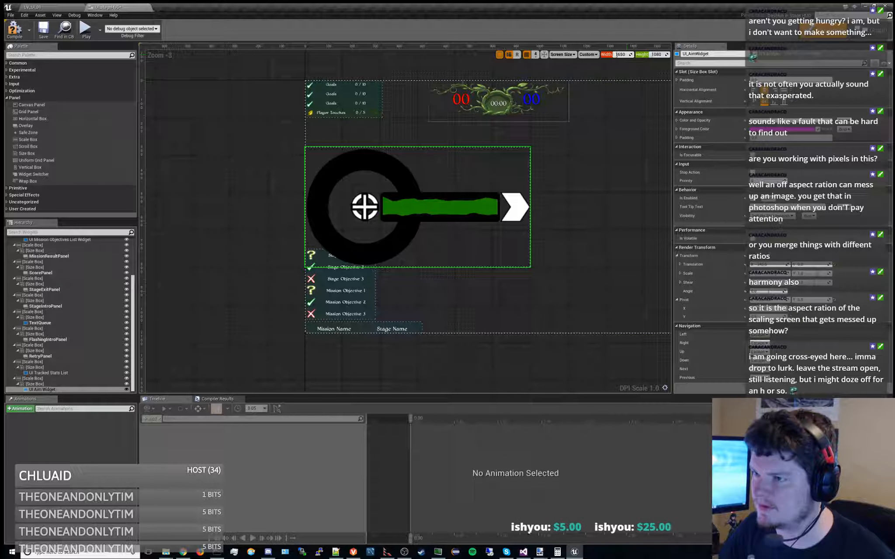
click(627, 54)
text(1650)
key(Return)
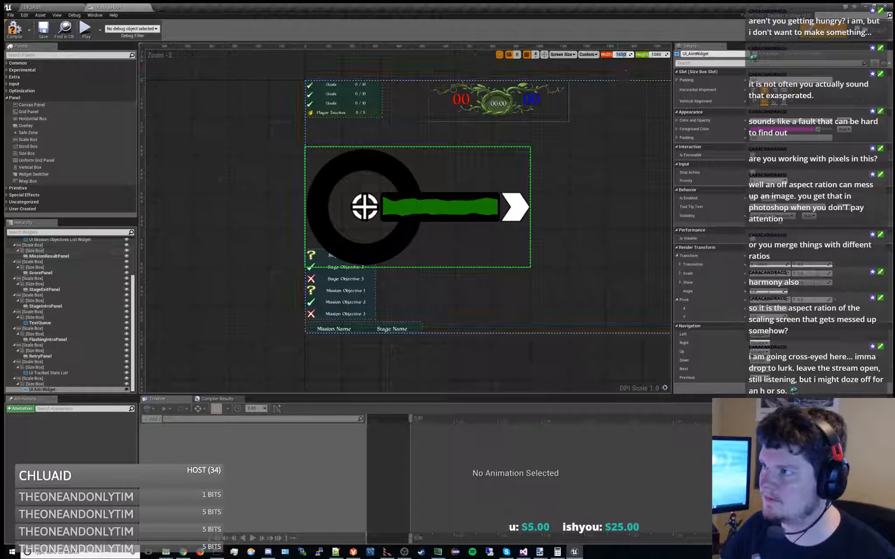
Select the size box around the mission result panel and narrow the HUD preview to 1450 to check its bounds
click(623, 68)
click(623, 81)
mouse_move(620, 54)
mouse_down()
mouse_move(609, 54)
mouse_move(630, 55)
mouse_move(581, 55)
mouse_move(621, 55)
mouse_up()
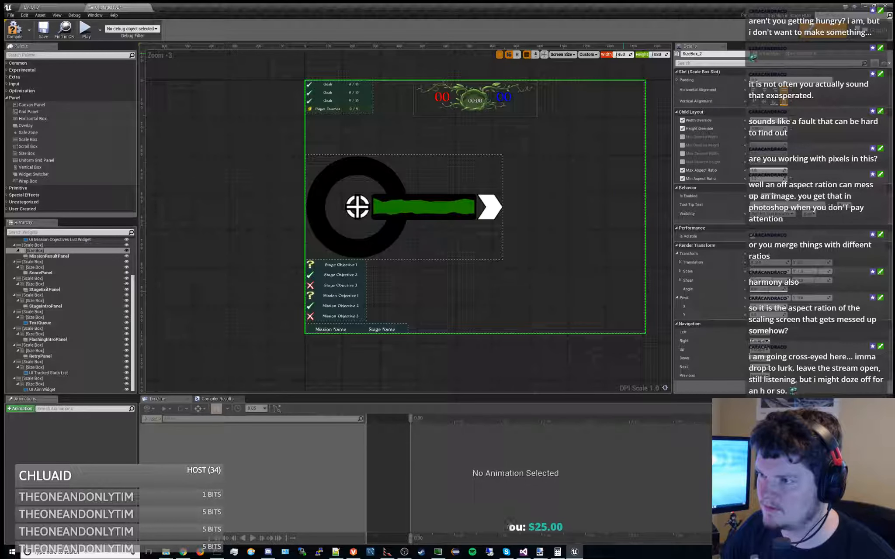
key(alt+Tab)
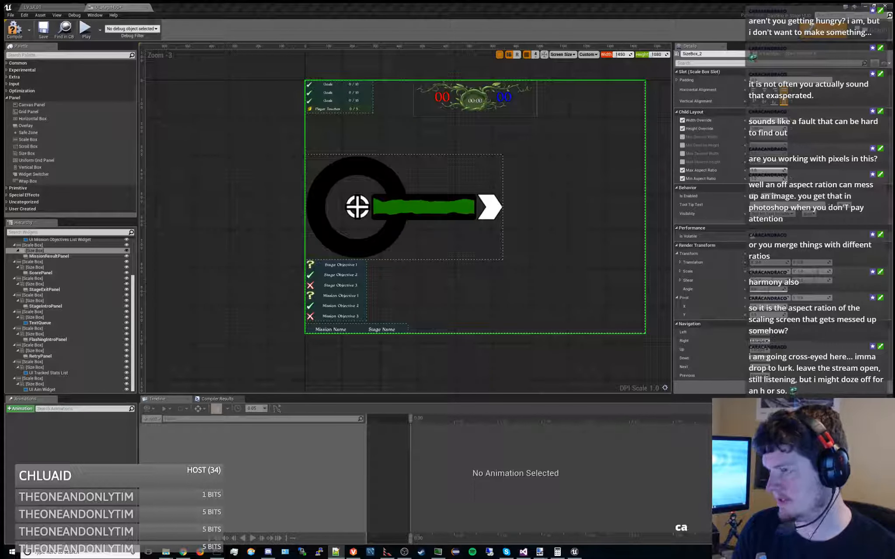
text(n)
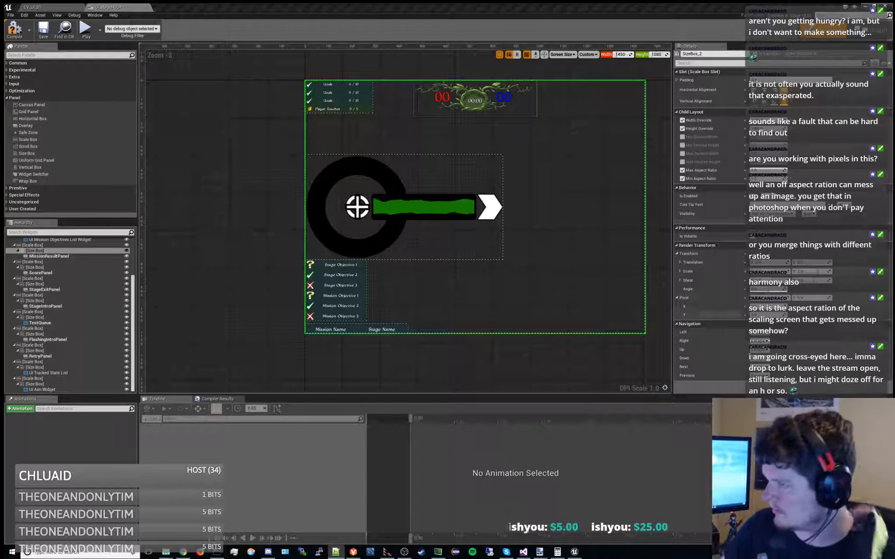
Widen the HUD preview to about 4350 to compare the elements' placement, and return the width to 1650
drag(620, 55, 654, 55)
right_drag(508, 189, 344, 196)
scroll(409, 178, down, 6)
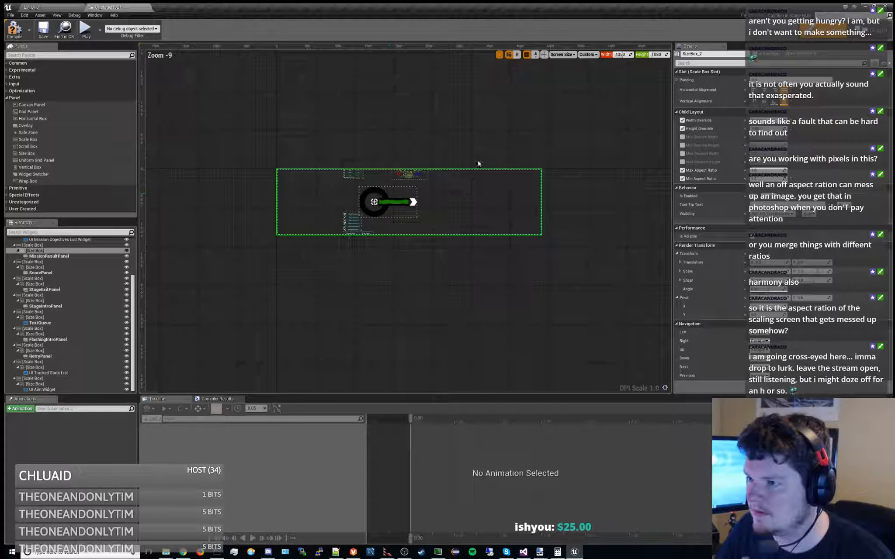
drag(621, 55, 617, 55)
click(624, 55)
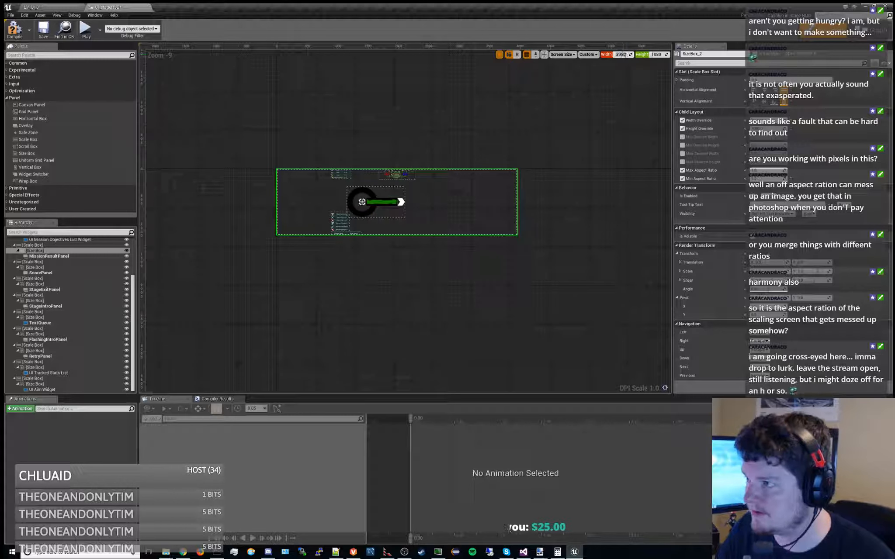
text(1080)
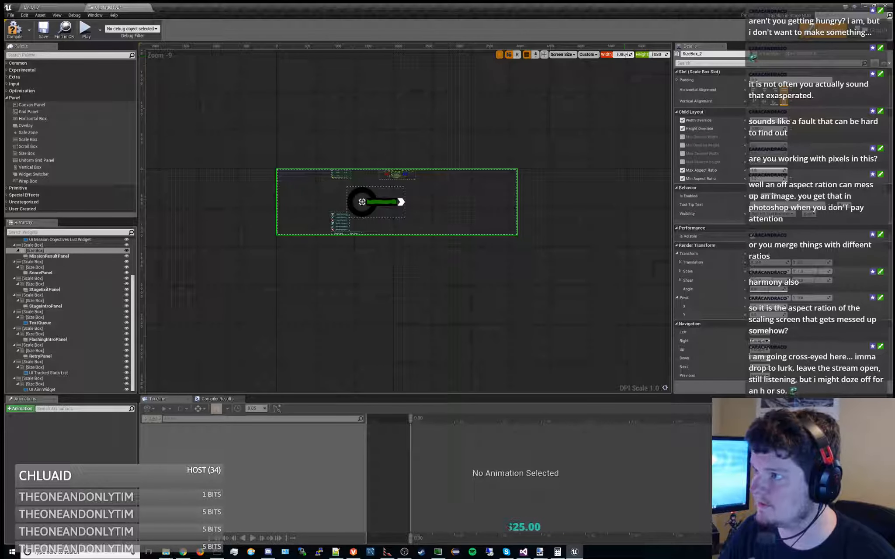
text(650)
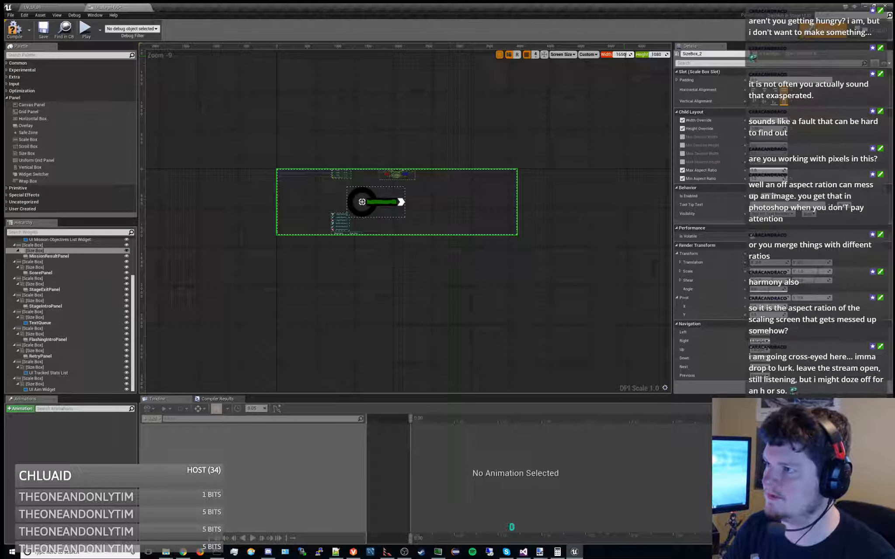
key(Return)
Set the HUD preview width to 3300 and examine where the aim widget sits relative to the objectives lists
click(628, 55)
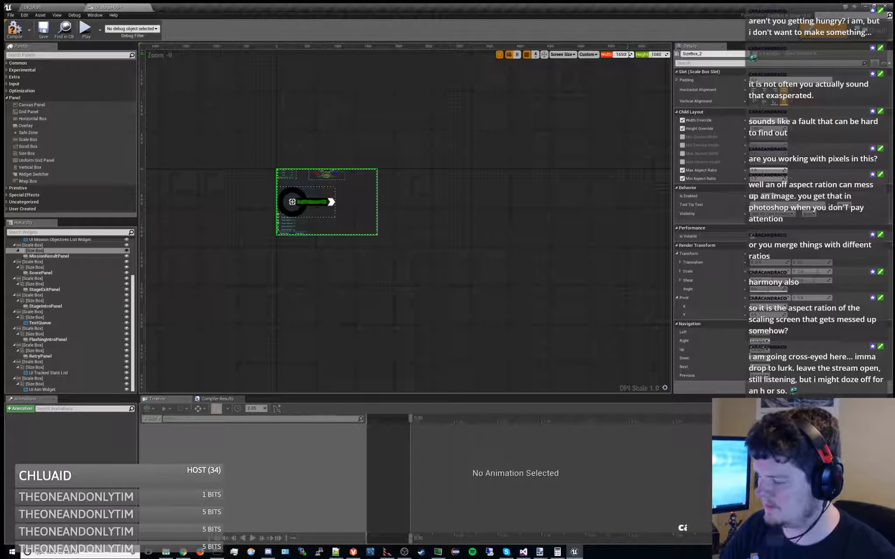
text(3300)
key(Return)
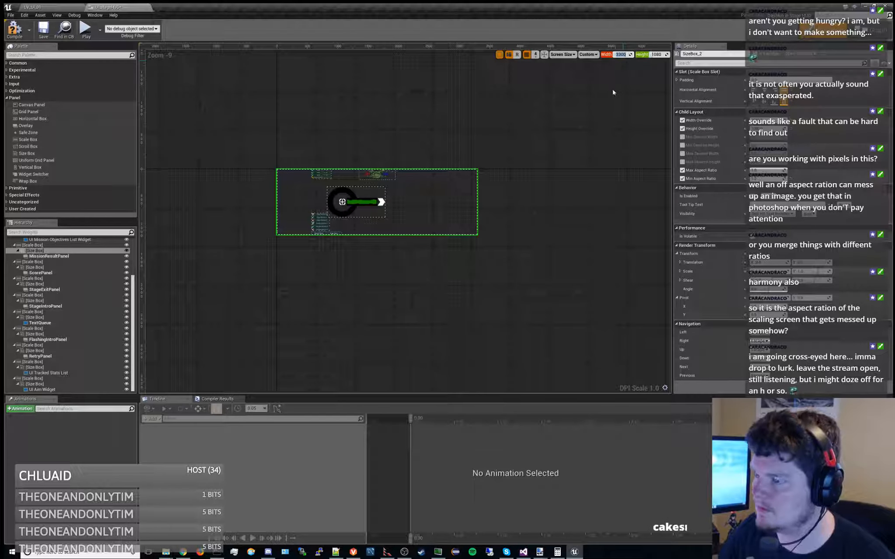
scroll(340, 202, up, 5)
scroll(340, 202, down, 3)
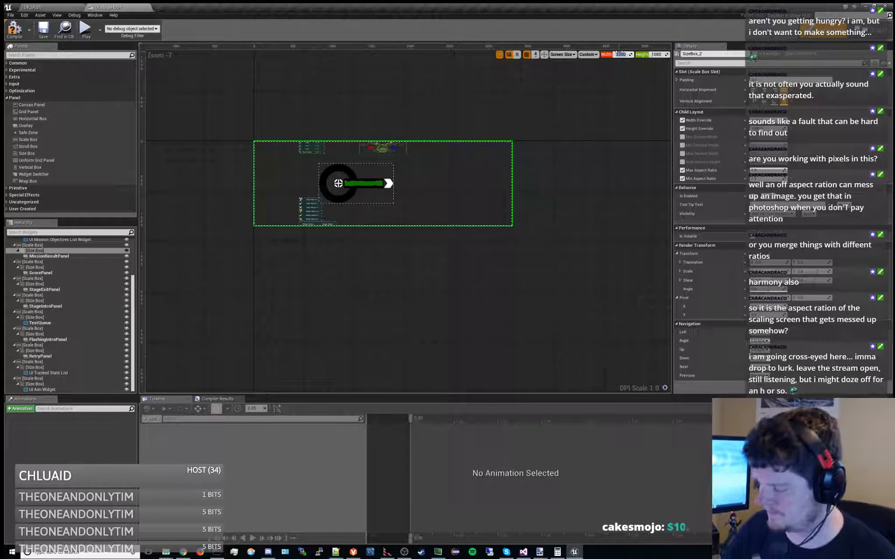
Return the HUD preview width to 1650 and inspect the aim widget's alignment with the size box edge
key(Return)
right_drag(405, 188, 459, 211)
scroll(421, 174, up, 3)
scroll(460, 210, down, 1)
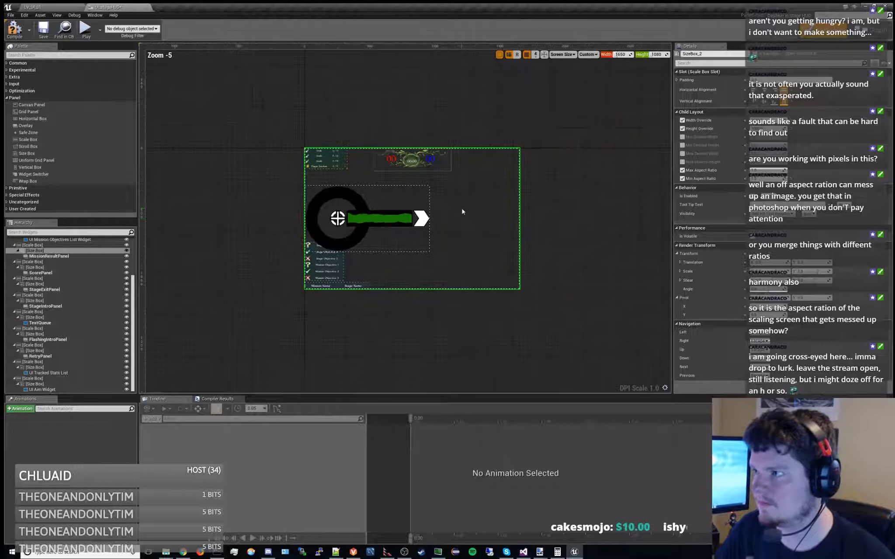
scroll(455, 209, up, 1)
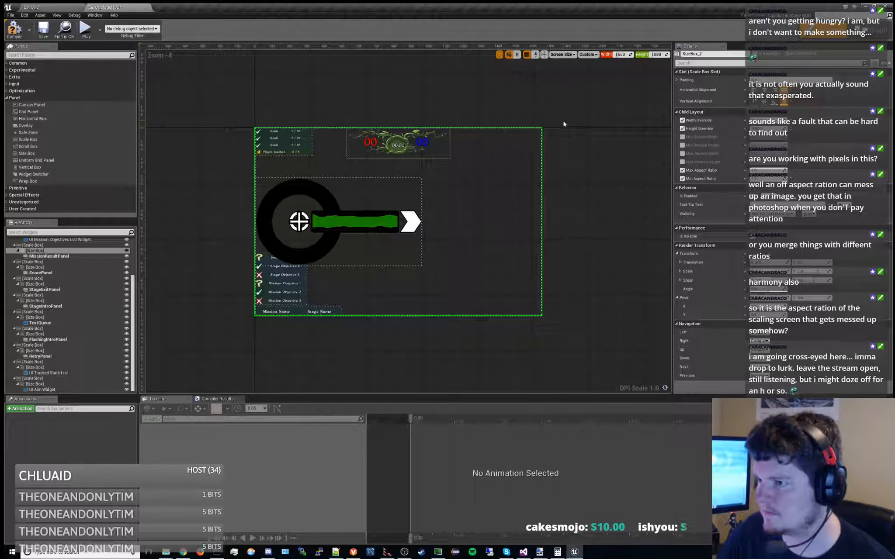
mouse_move(622, 55)
mouse_down()
mouse_move(645, 56)
mouse_move(585, 55)
mouse_move(631, 55)
mouse_move(622, 54)
mouse_up()
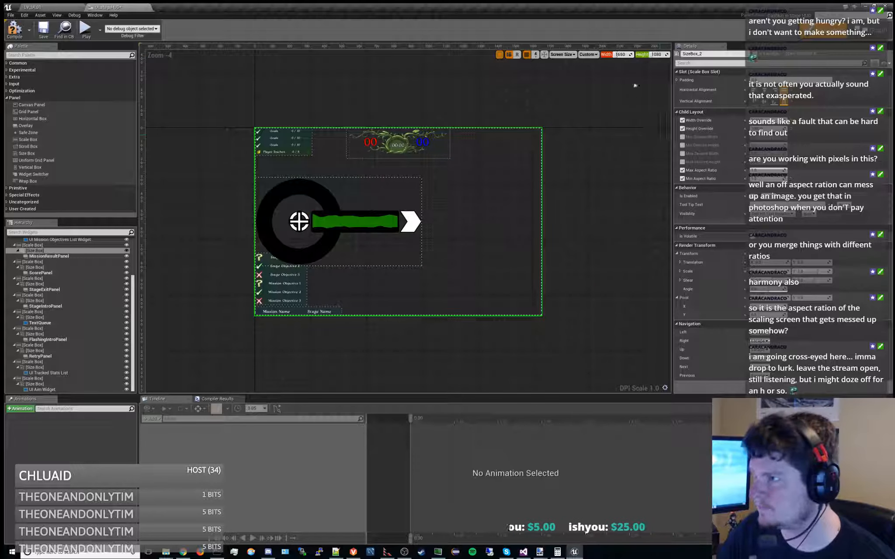
drag(622, 55, 617, 54)
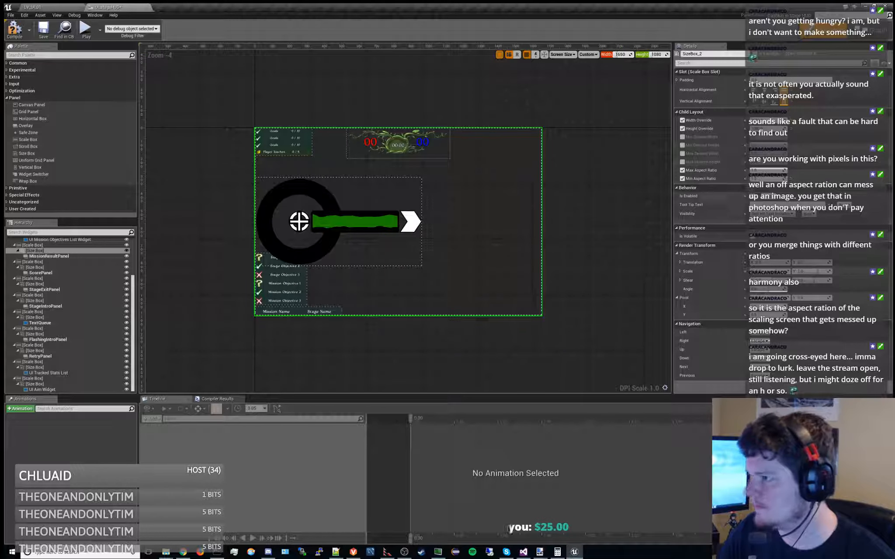
Set the UI Aim Widget's horizontal translation to 0 and try vertical translations of 540 and 284
click(55, 389)
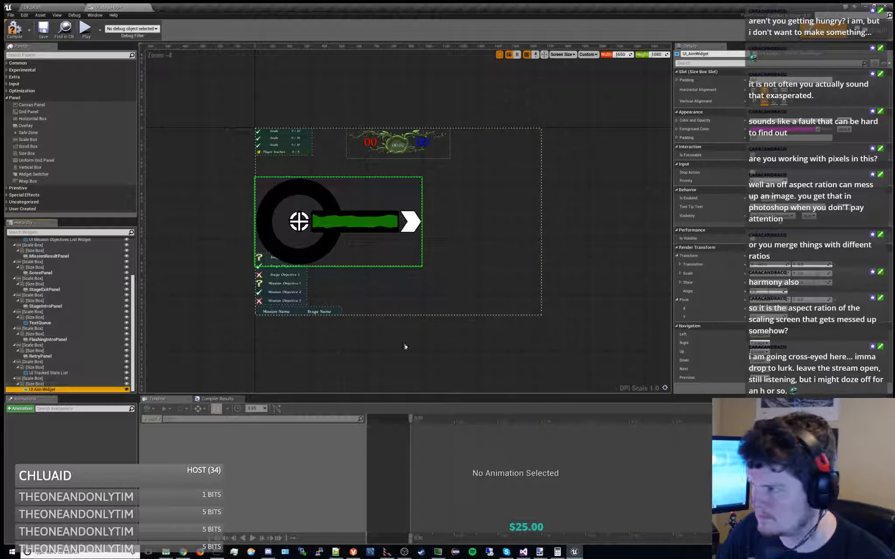
click(768, 264)
text(0)
key(Return)
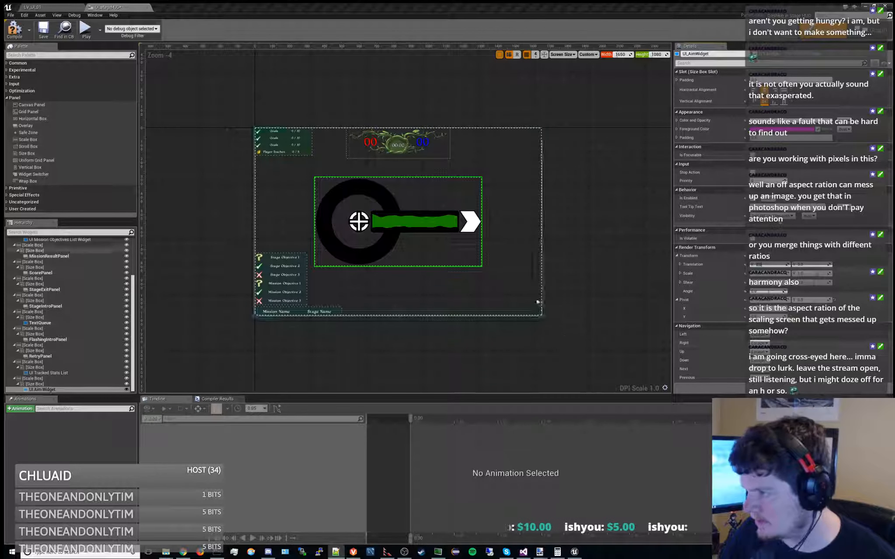
click(811, 264)
text(5)
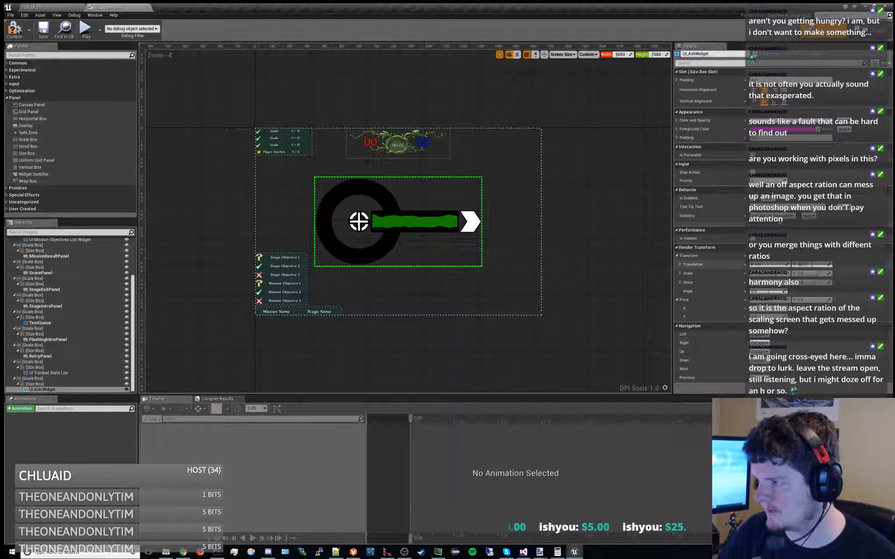
text(40)
key(Return)
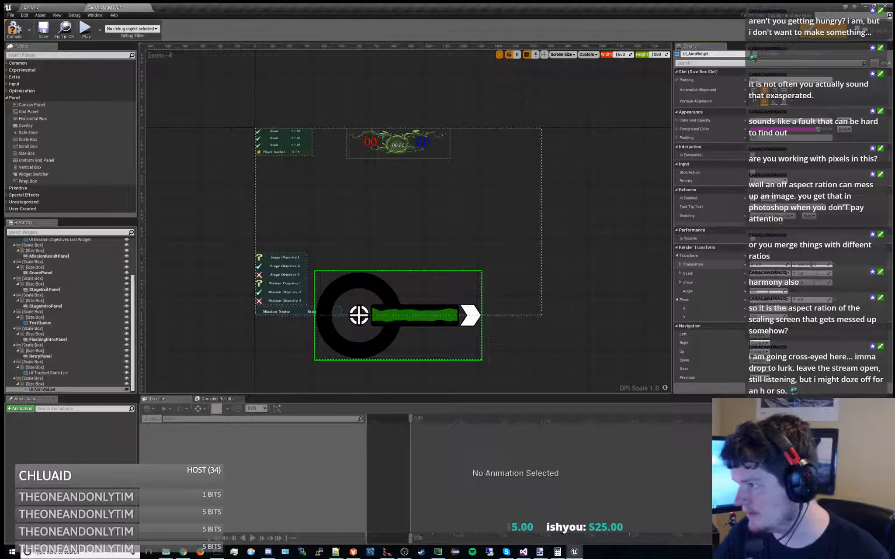
text(284)
key(Return)
Check the lowered UI Aim Widget at HUD preview widths of 1750 and 1150, and reset the width to 1650
click(621, 55)
text(3450)
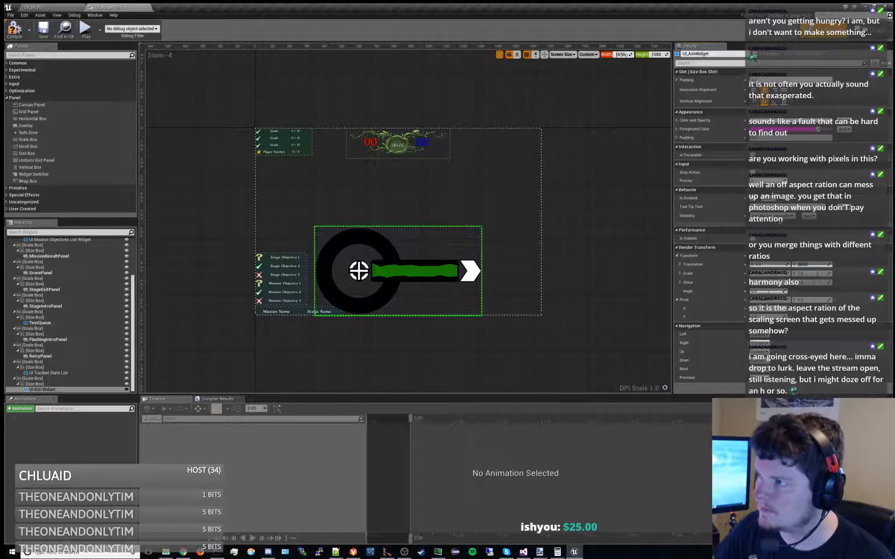
key(Return)
mouse_move(621, 55)
mouse_down()
mouse_move(609, 54)
mouse_move(638, 55)
mouse_move(605, 55)
mouse_move(627, 54)
mouse_up()
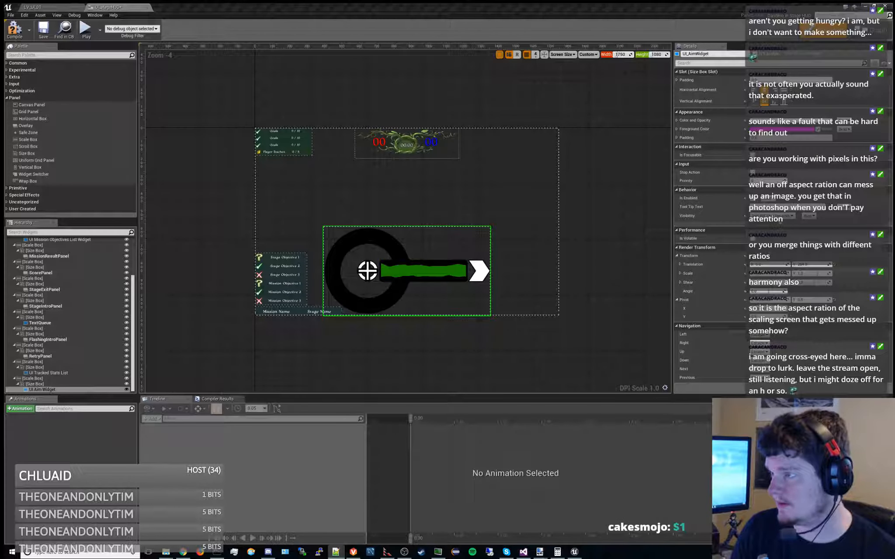
drag(625, 54, 614, 55)
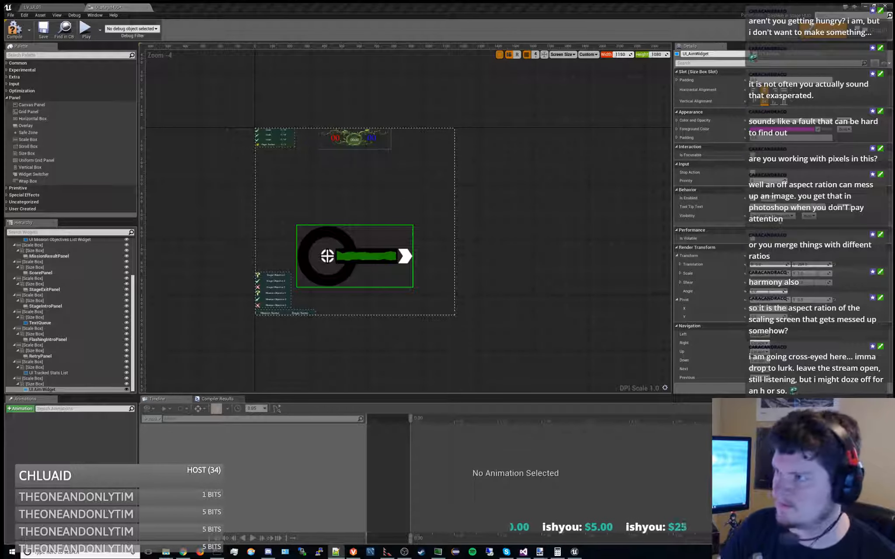
mouse_move(622, 55)
mouse_down()
mouse_move(574, 55)
mouse_move(607, 55)
mouse_up()
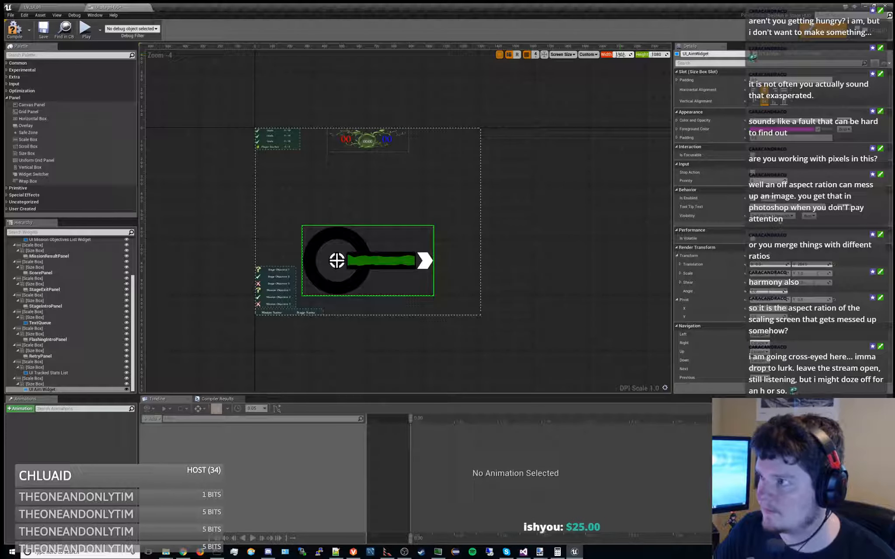
text(1650)
key(Return)
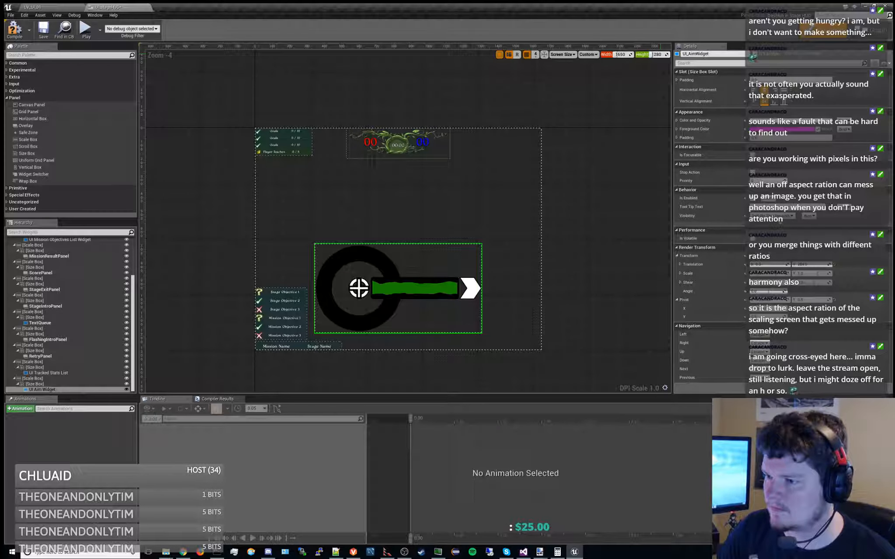
Check the aim widget's vertical placement at a HUD preview height of 1280, and set the height back to 1080
mouse_move(657, 55)
mouse_down()
mouse_move(642, 54)
mouse_move(673, 55)
mouse_move(662, 55)
mouse_up()
right_drag(650, 98, 626, 86)
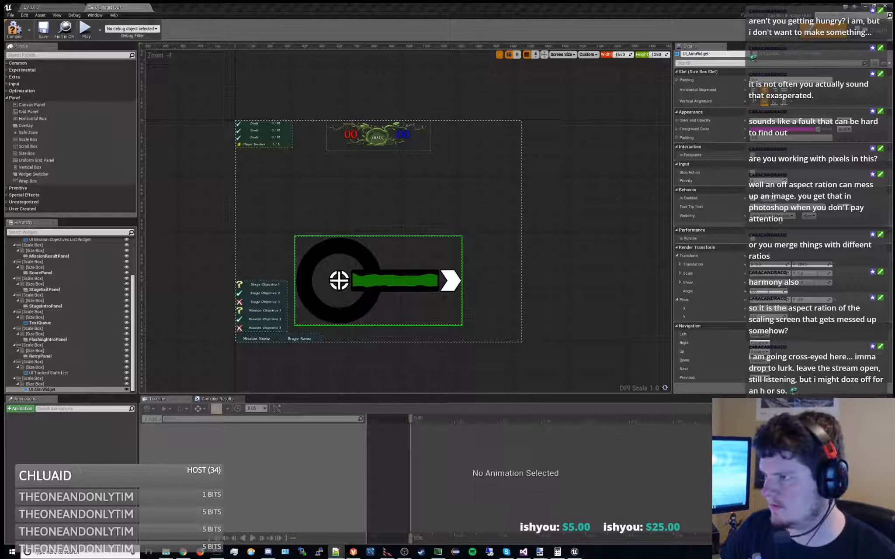
click(659, 54)
text(108)
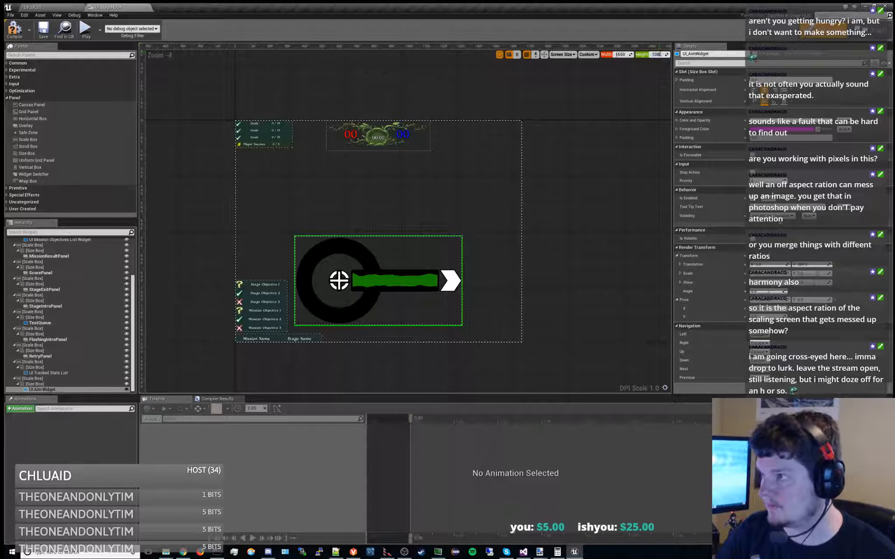
text(0)
key(Return)
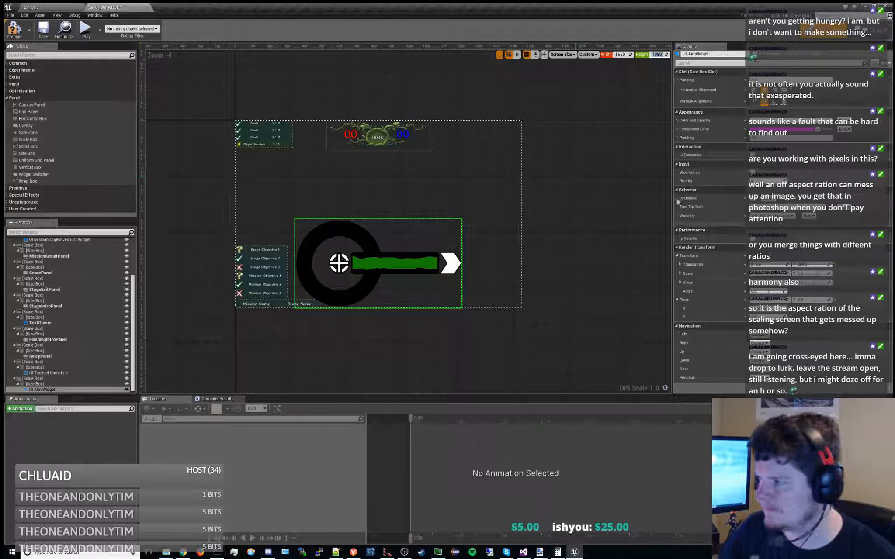
click(804, 265)
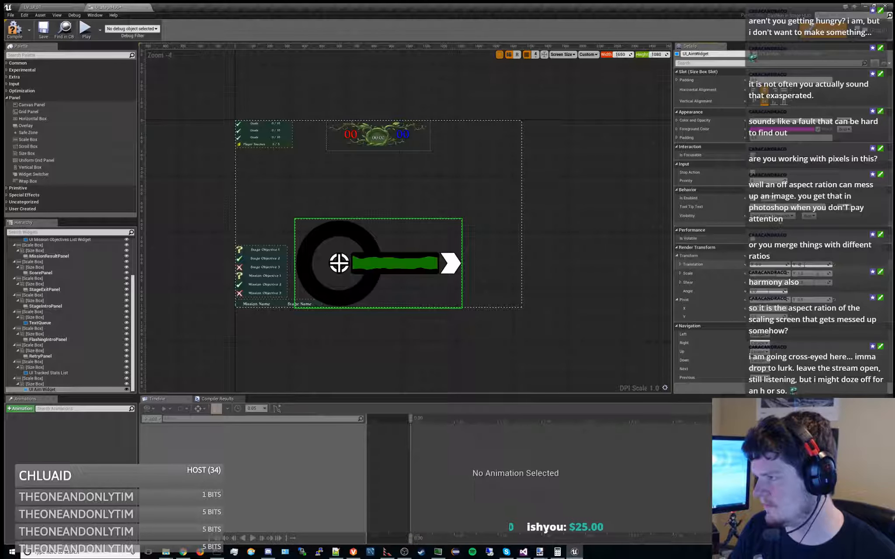
click(825, 333)
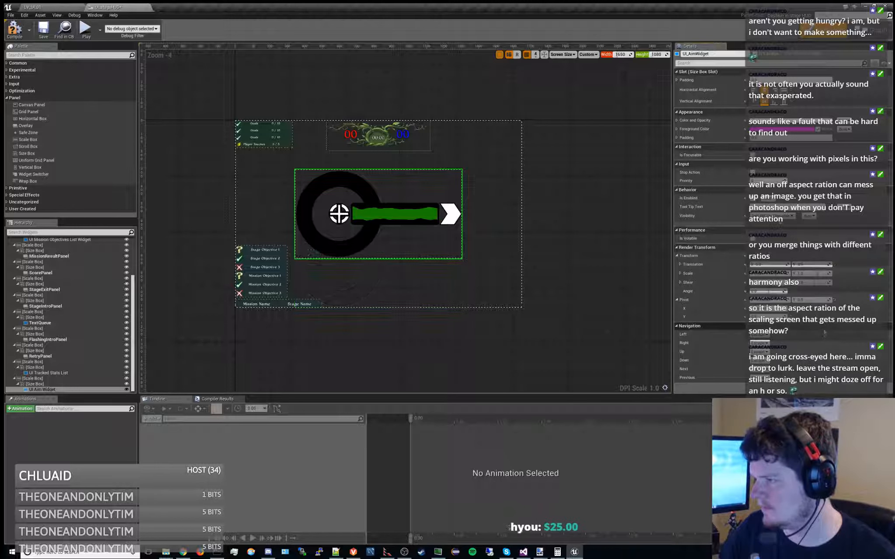
key(ctrl+z)
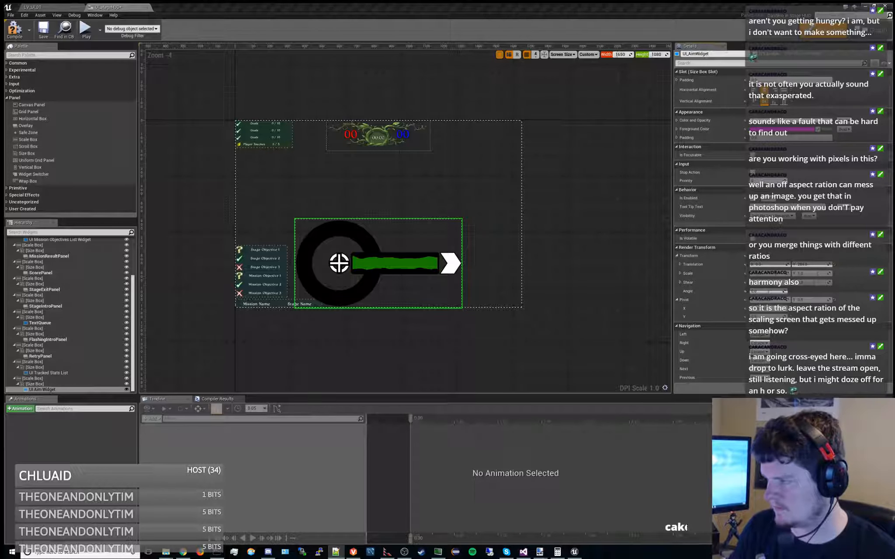
Set the UI Aim Widget's vertical translation to 0 and its horizontal translation to -825+480
click(817, 265)
text(0)
key(Return)
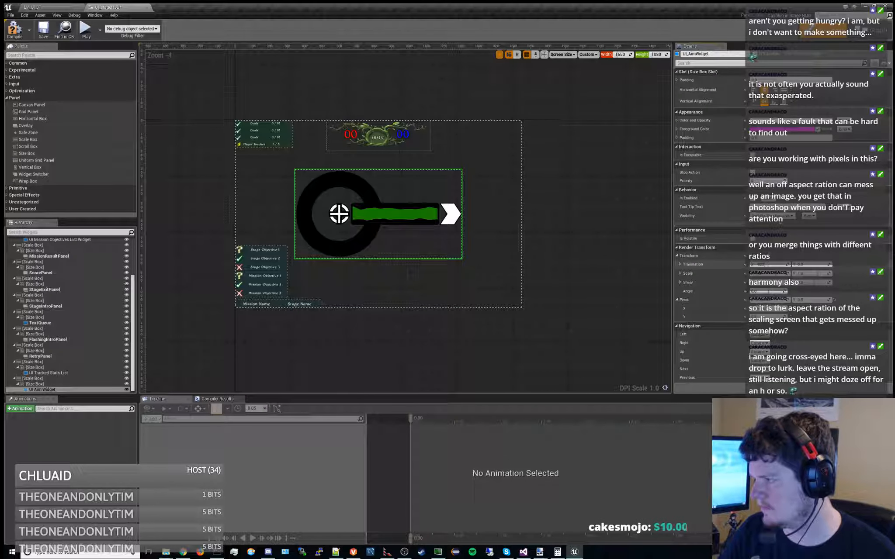
text(-825+480)
key(Return)
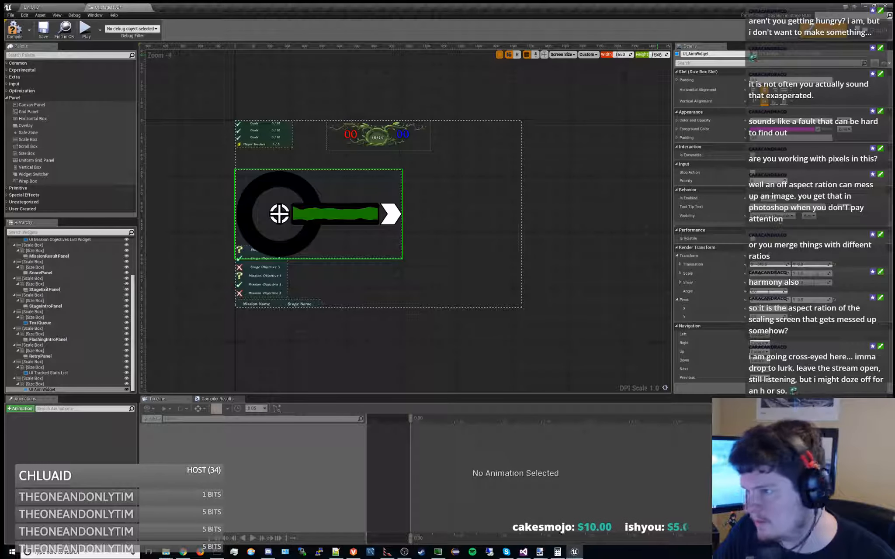
Increase the HUD preview height to about 2880 and inspect how the aim widget and other elements are placed
drag(658, 54, 681, 55)
scroll(564, 193, down, 4)
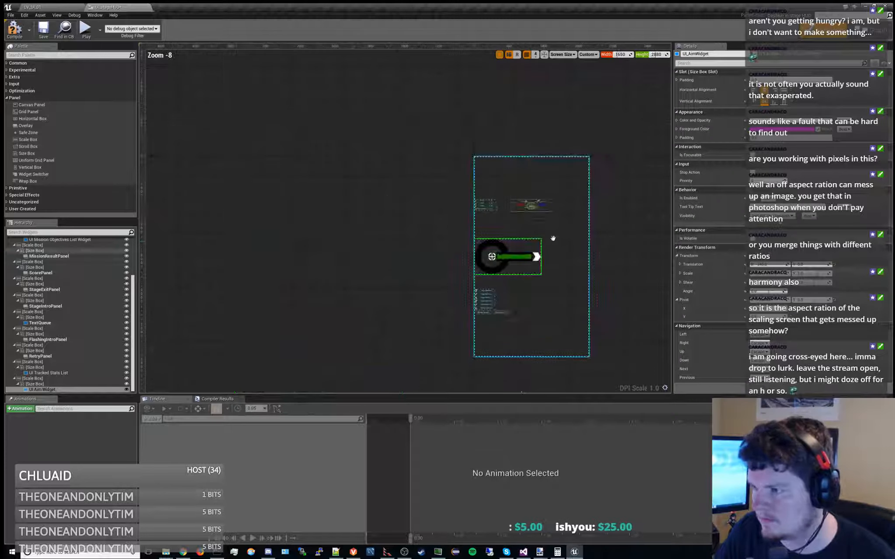
Check the HUD layout at a larger preview height, set the height back to 1080, and try a different preview width
right_drag(543, 170, 489, 159)
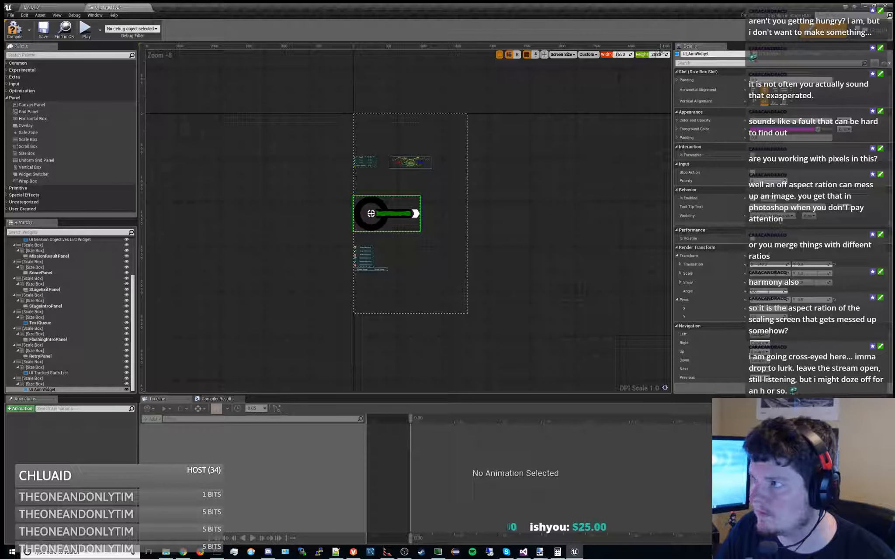
drag(663, 53, 674, 54)
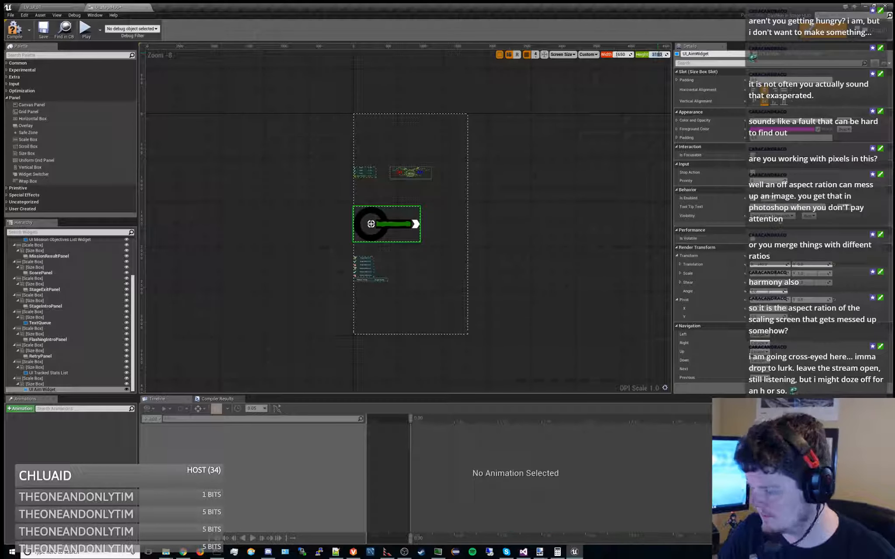
key(Return)
scroll(429, 136, up, 4)
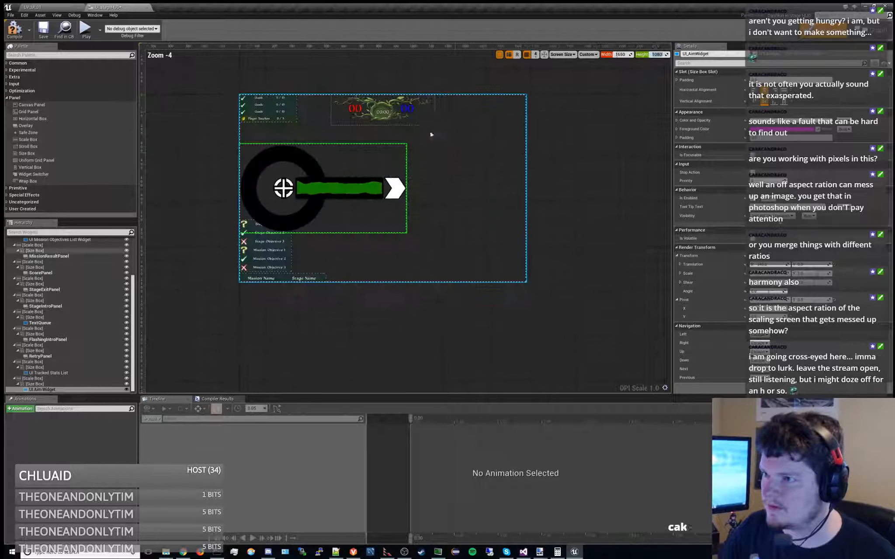
mouse_move(623, 56)
mouse_down()
mouse_move(649, 56)
mouse_move(617, 56)
mouse_move(632, 55)
mouse_up()
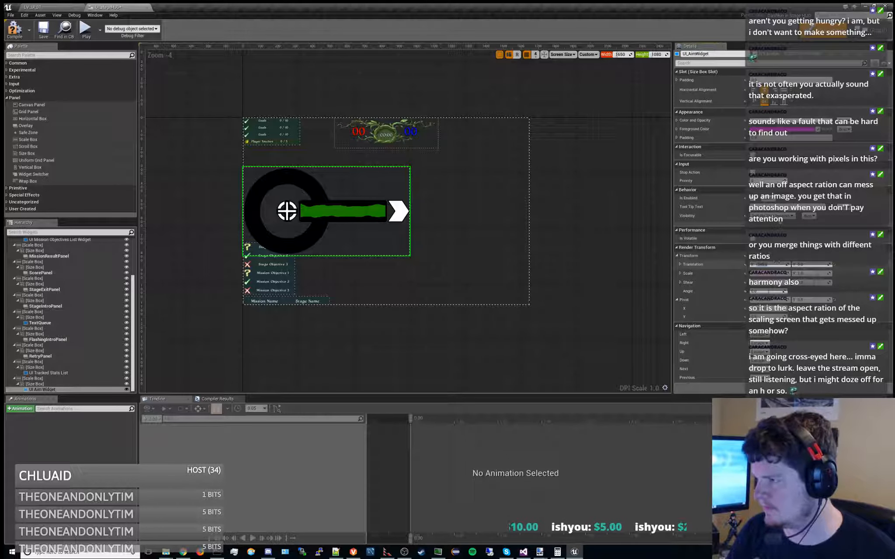
Try horizontal translations of 0 and 825 on the UI Aim Widget, and reduce the offset until it meets the 1650-wide preview's right edge
text(0)
key(Return)
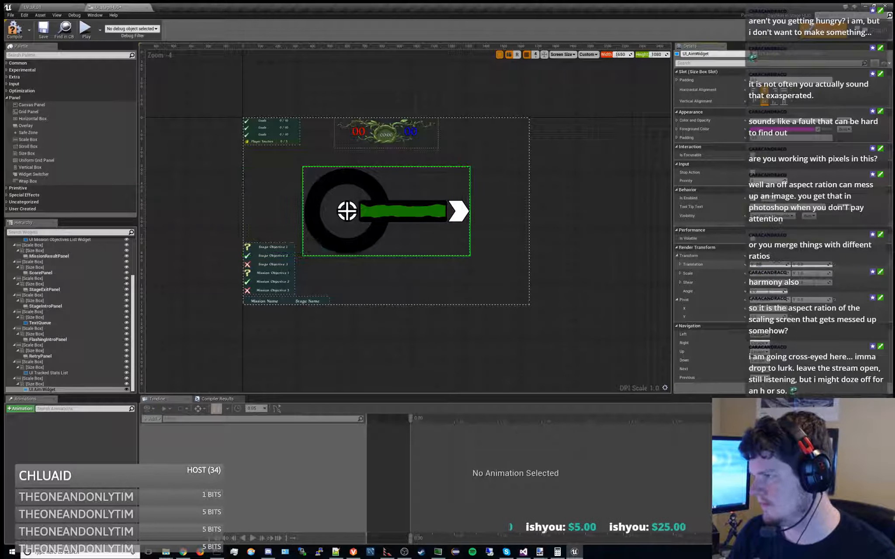
text(825)
key(Return)
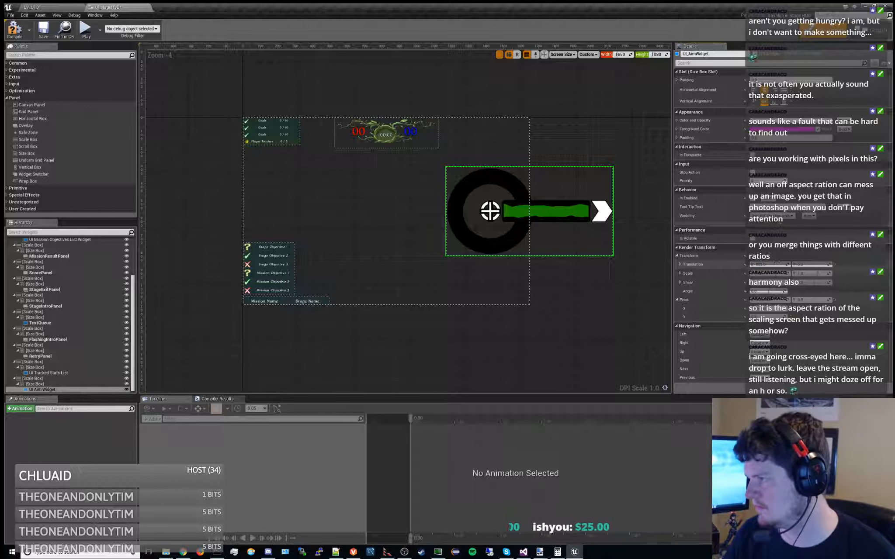
key(Return)
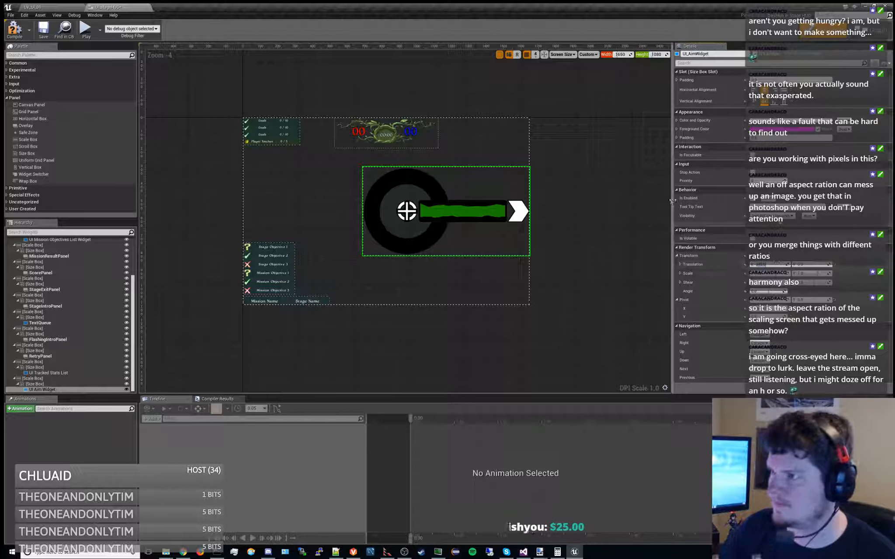
Inspect the aim widget's placement at other HUD preview widths up to 3750, and reset the width to 1650
mouse_move(621, 55)
mouse_down()
mouse_move(708, 56)
mouse_move(616, 55)
mouse_up()
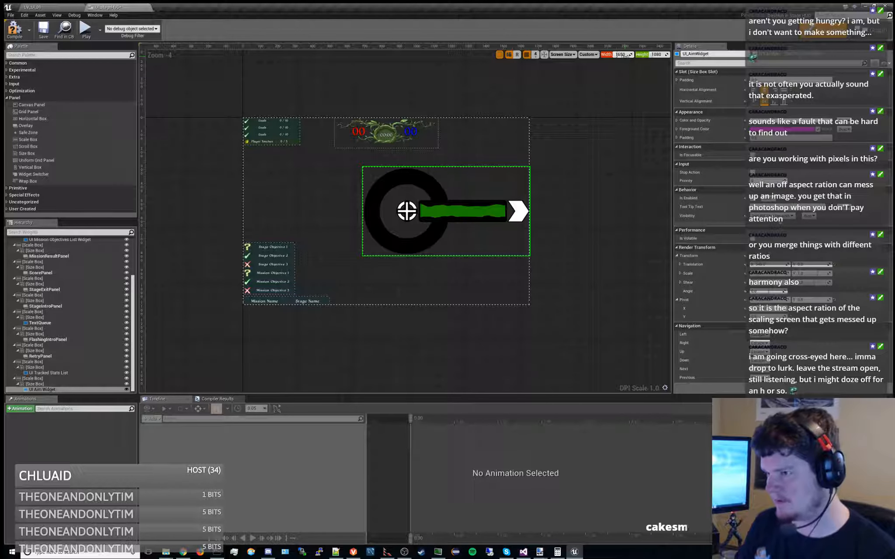
drag(628, 55, 623, 55)
right_drag(520, 94, 358, 98)
right_drag(491, 174, 585, 123)
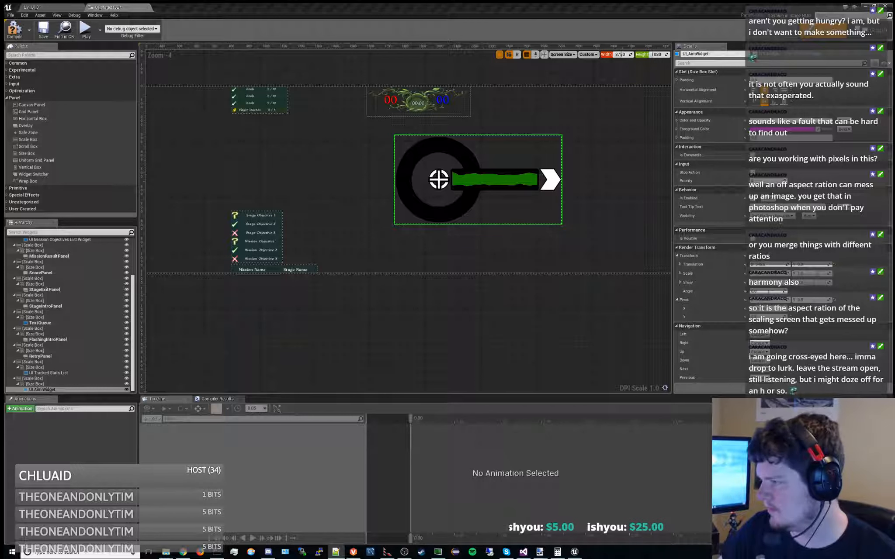
right_drag(589, 226, 545, 240)
click(619, 55)
text(1650)
key(Return)
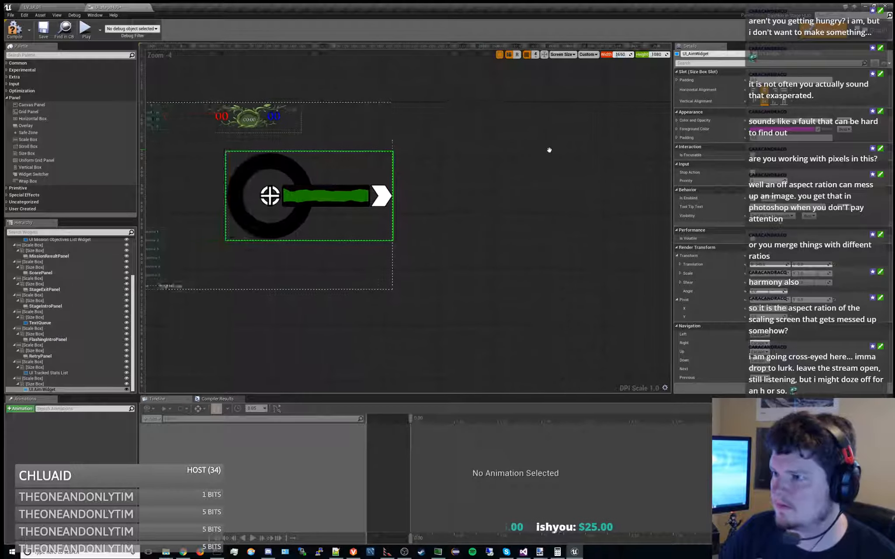
Set the HUD preview width to 3300 and inspect the aim widget's offset from the preview's right edge
right_drag(541, 149, 640, 150)
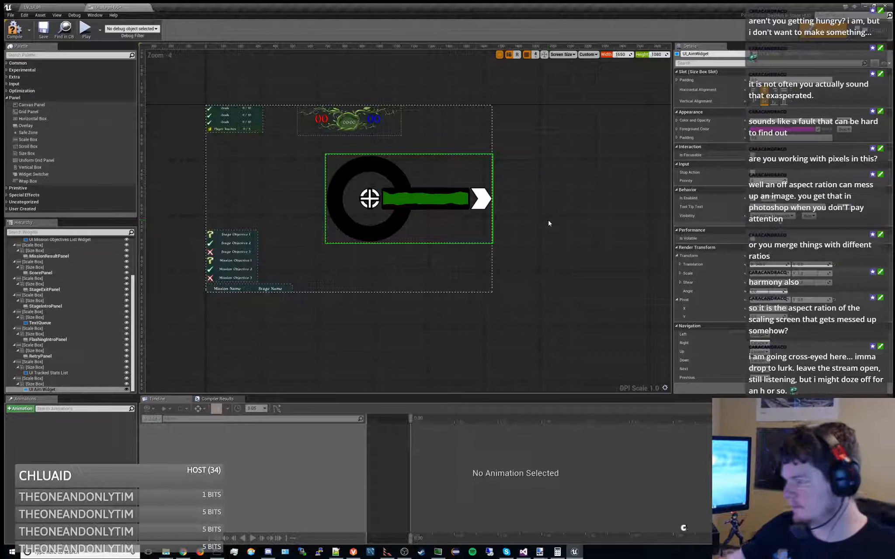
click(622, 55)
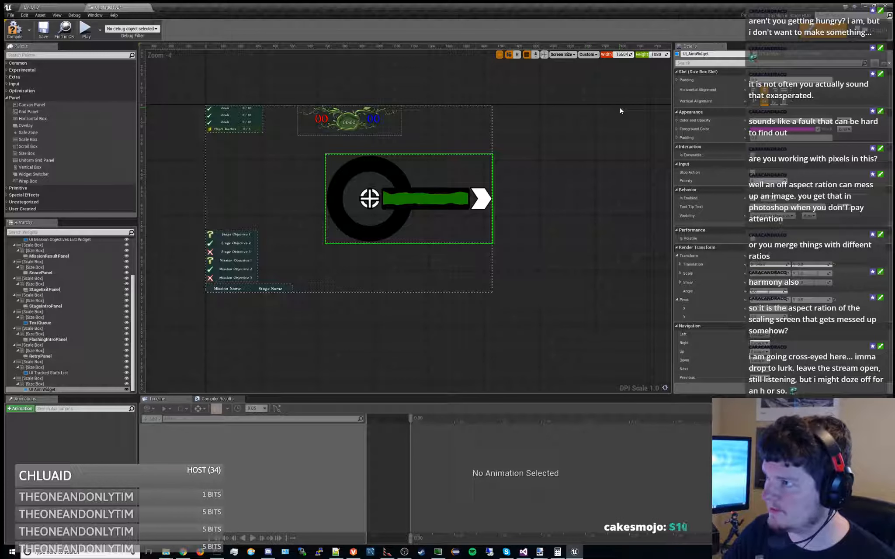
text(3300)
key(Return)
right_drag(595, 134, 477, 128)
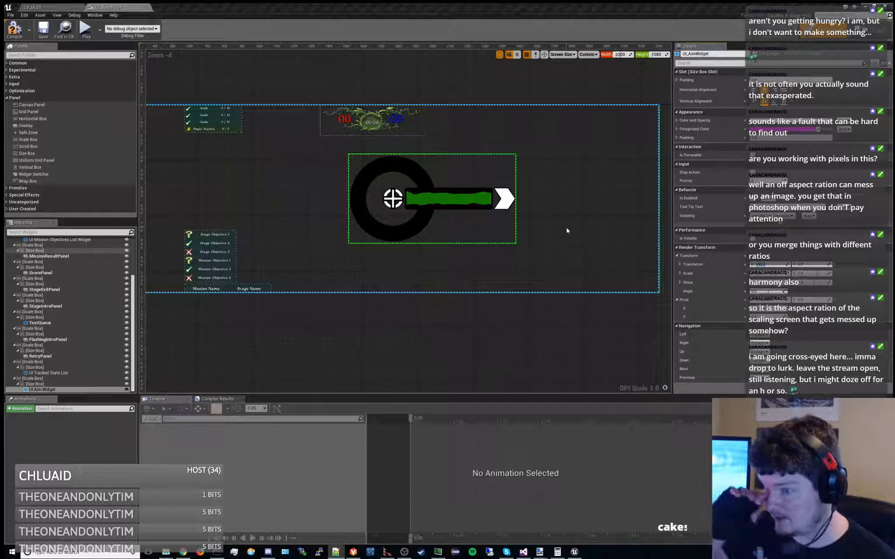
Switch the StageClock's horizontal alignment between right and center in its size box slot, ending on right
scroll(65, 306, up, 5)
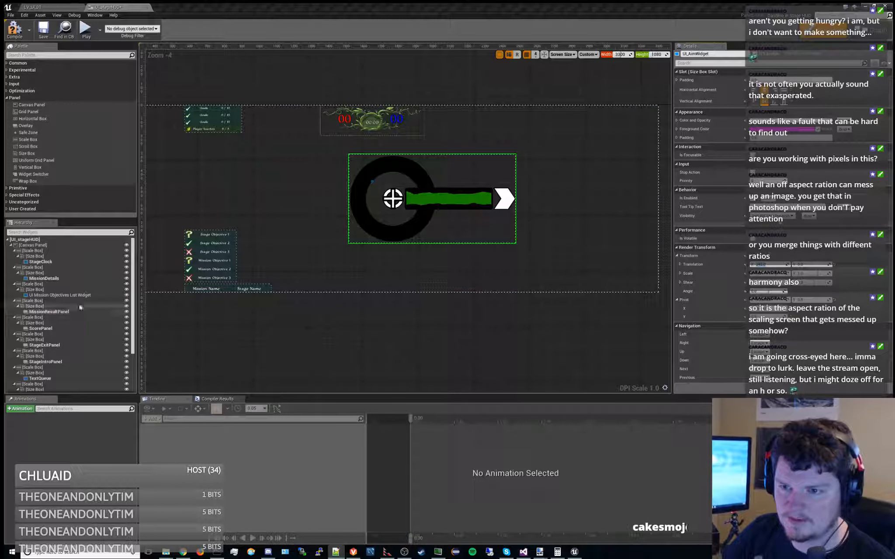
click(62, 262)
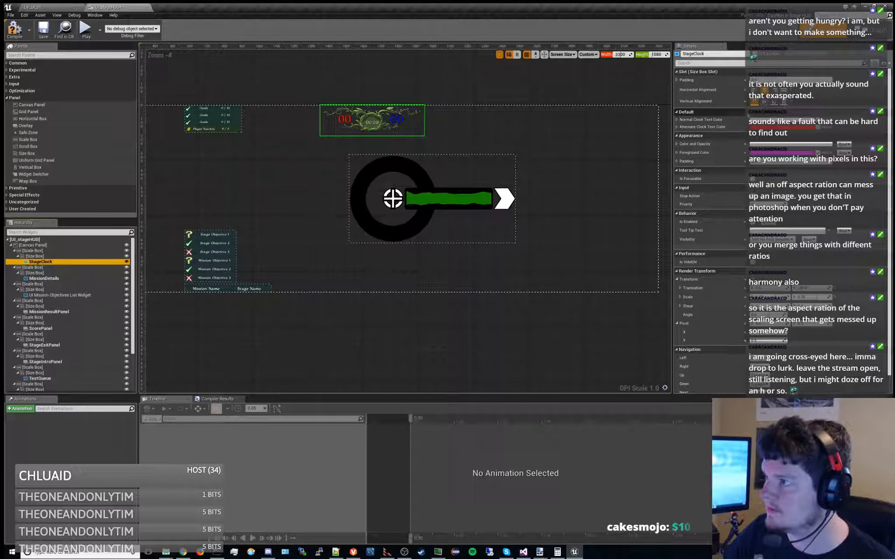
click(773, 91)
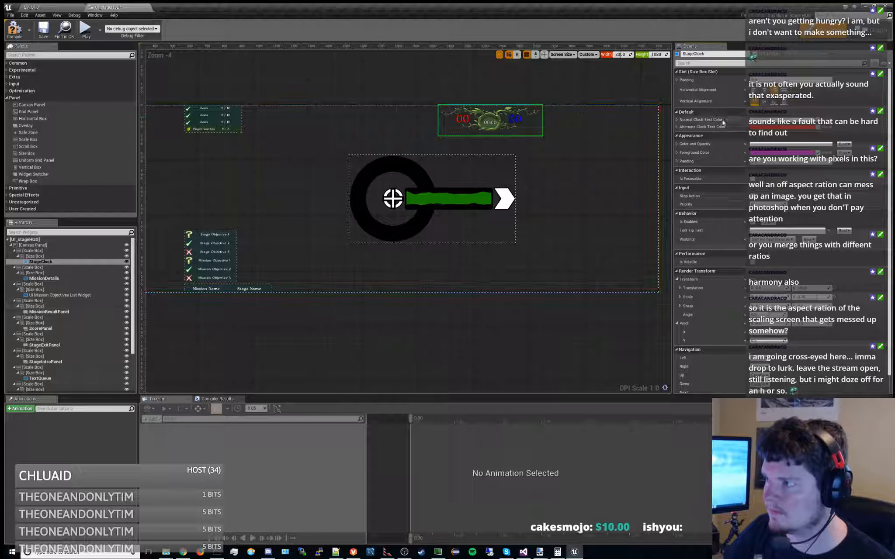
click(763, 90)
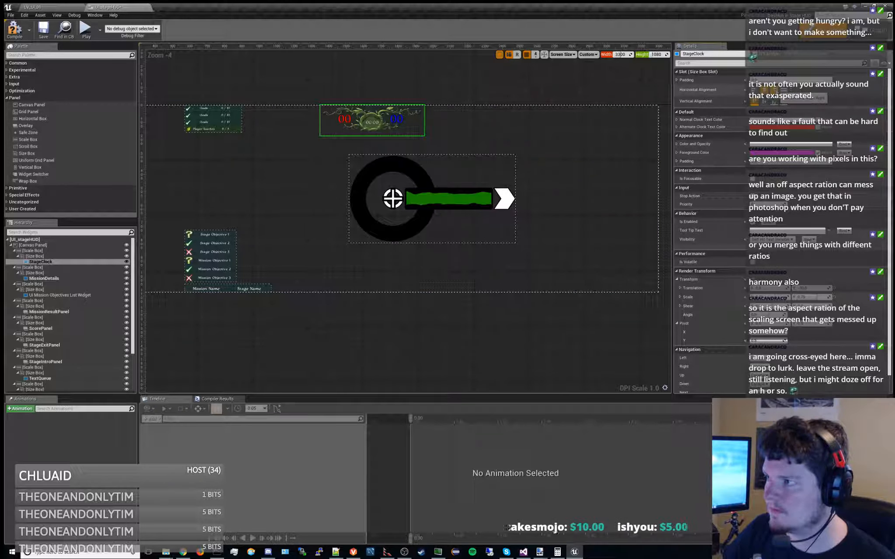
click(775, 91)
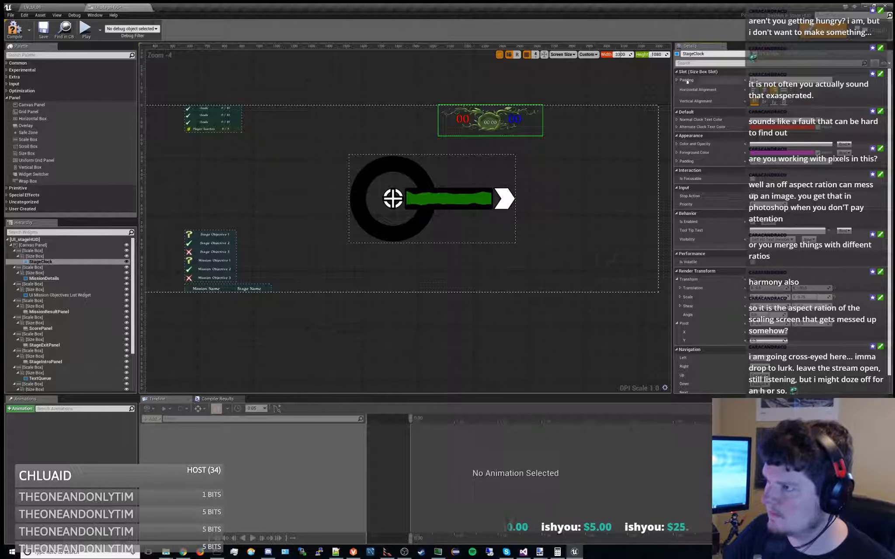
Check the StageClock at a HUD preview width of 900, and set its horizontal alignment back to center
drag(628, 54, 621, 54)
right_drag(411, 189, 596, 205)
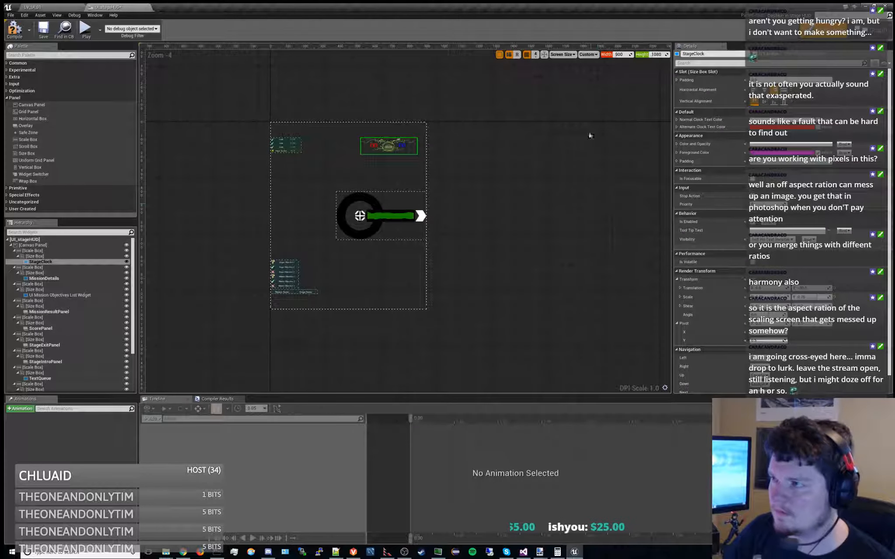
right_drag(516, 191, 559, 189)
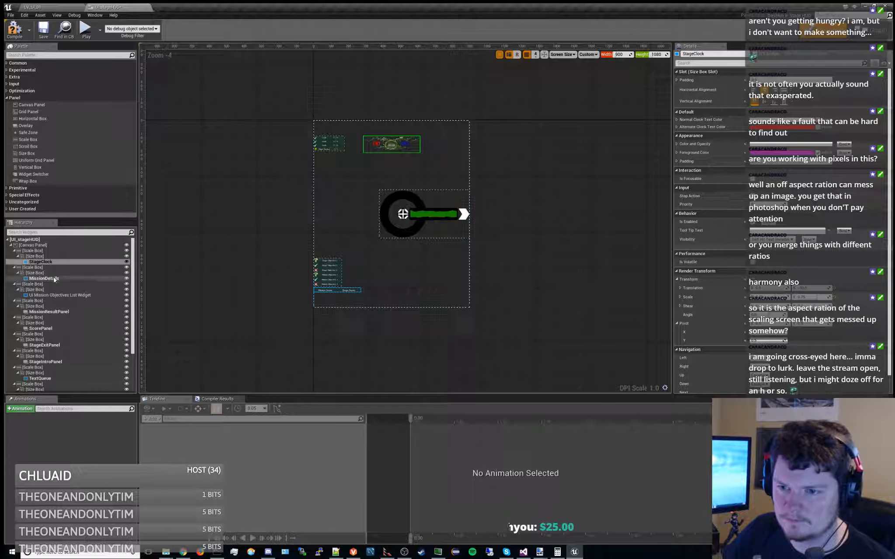
Align the MissionDetails widget horizontally to the right and inspect its placement in the 900-wide preview
scroll(422, 344, up, 3)
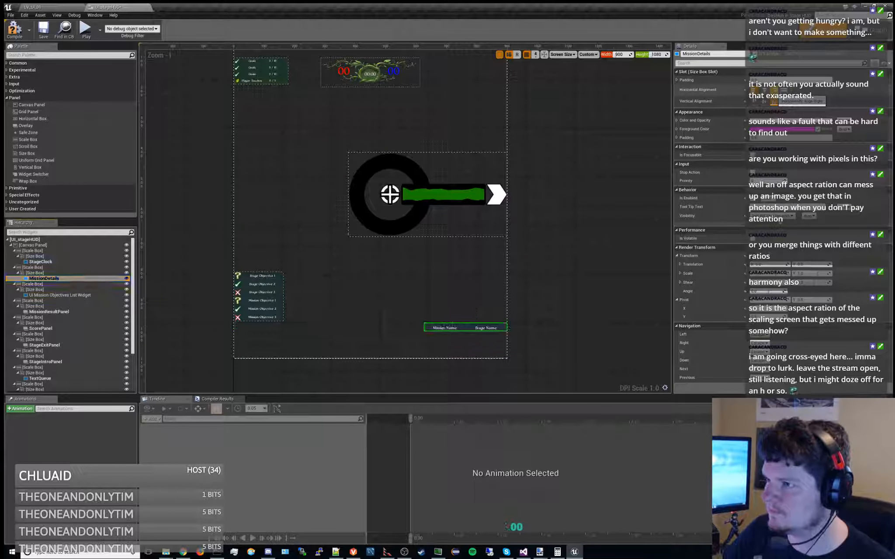
scroll(510, 266, down, 3)
right_drag(530, 262, 467, 248)
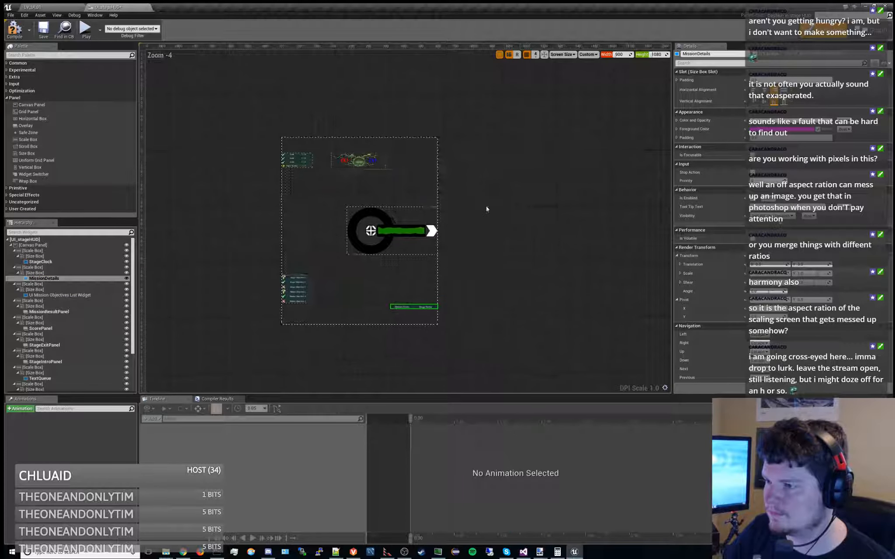
Check the right-aligned MissionDetails widget at HUD preview widths of 1650 and 3300
mouse_move(620, 54)
mouse_down()
mouse_move(663, 55)
mouse_move(630, 54)
mouse_up()
click(622, 55)
text(1650)
key(Return)
right_drag(600, 174, 541, 171)
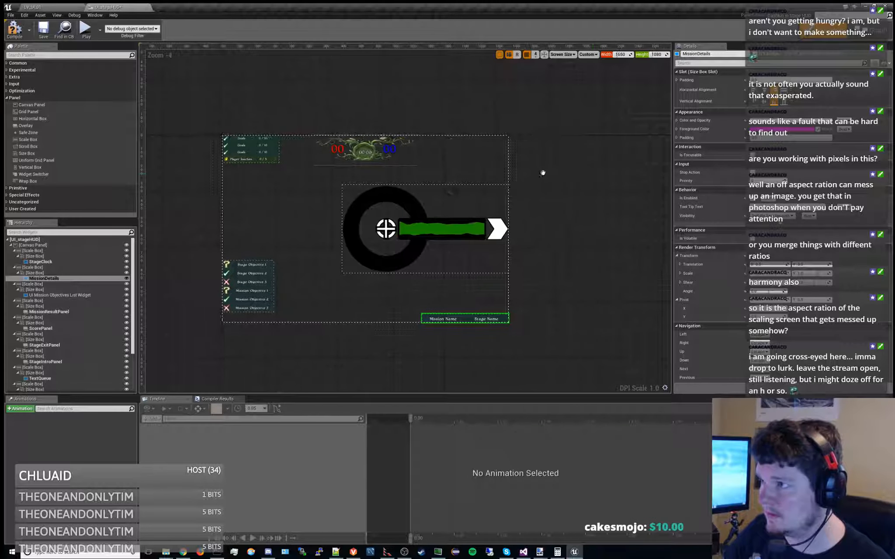
click(626, 55)
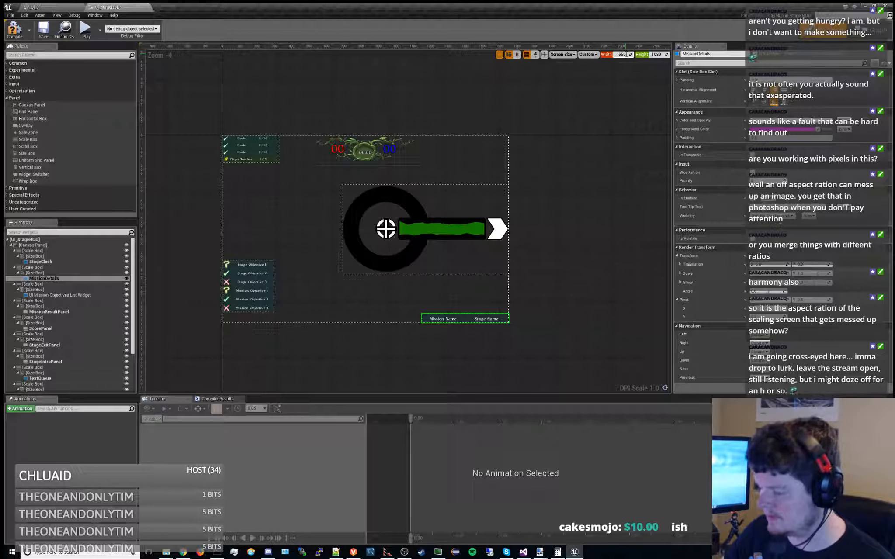
text(3300)
key(Return)
right_drag(537, 177, 314, 166)
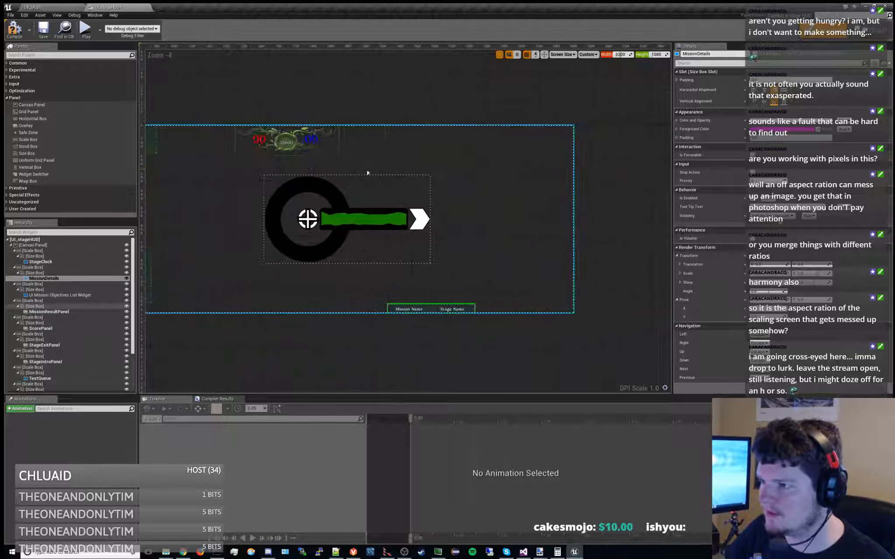
Increase the UI Aim Widget's horizontal translation until its right edge meets the 3300-wide preview's right edge
scroll(87, 314, down, 3)
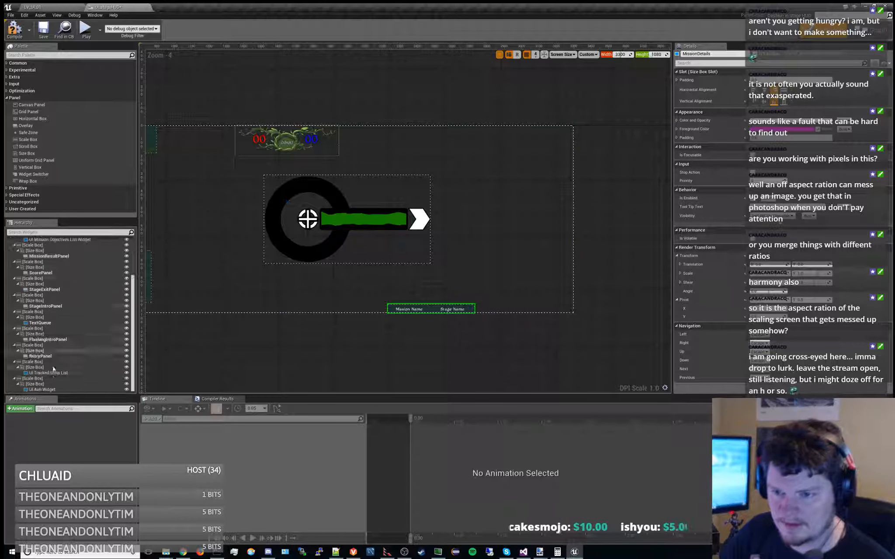
click(42, 389)
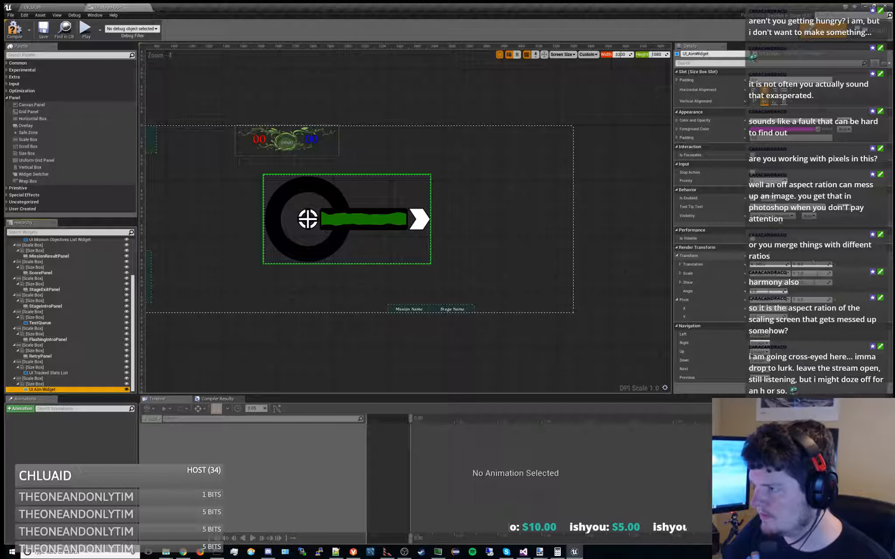
drag(768, 264, 815, 264)
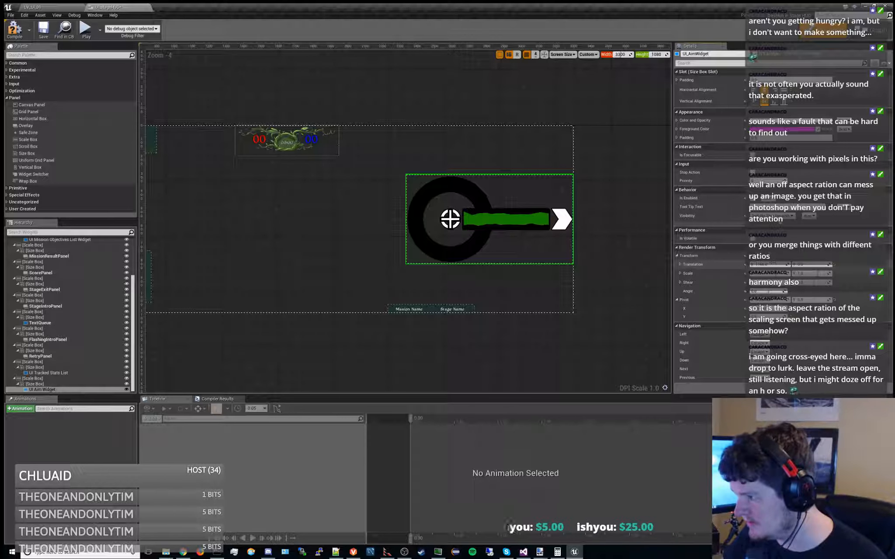
Switch to Calculator, multiply 960 by 2, and divide the result by 2
key(alt+Tab)
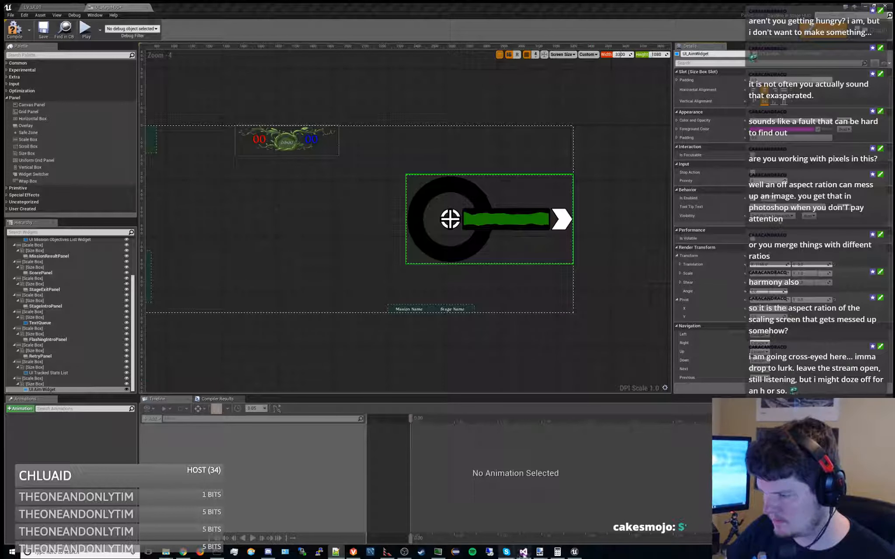
click(556, 552)
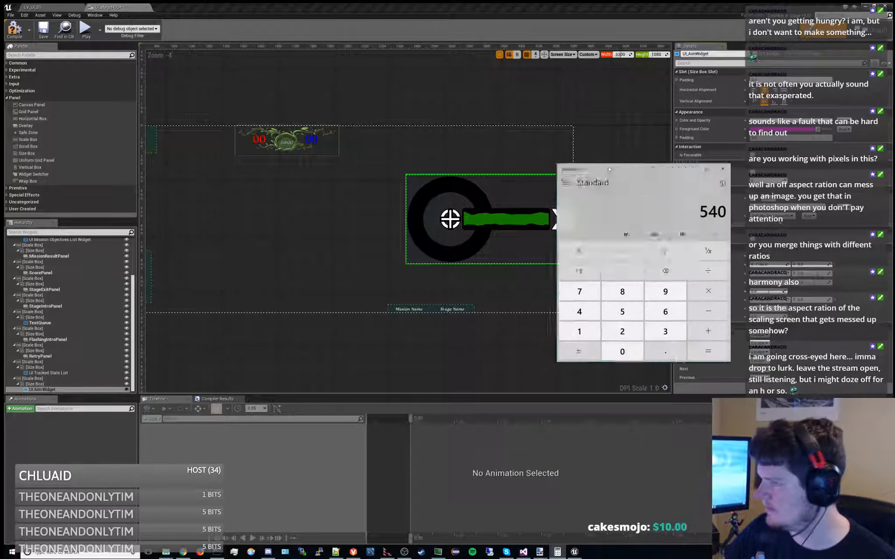
text(960*2)
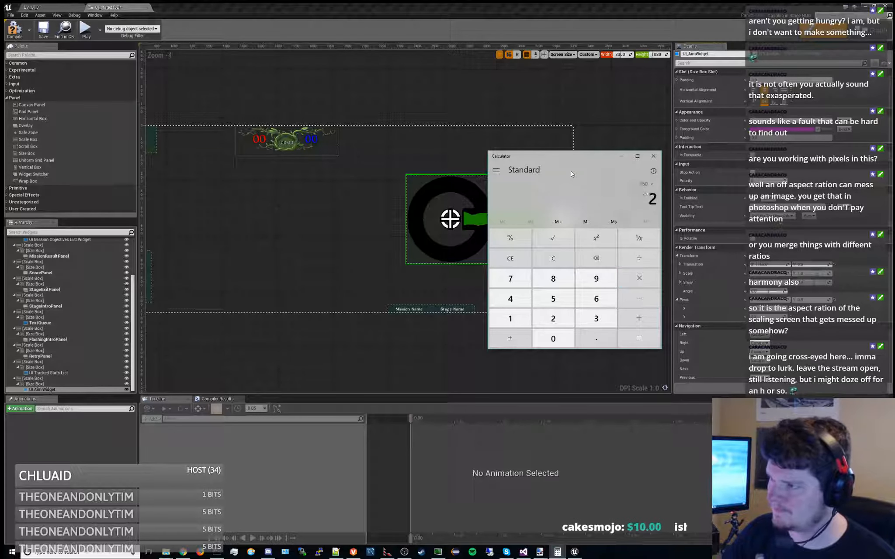
key(Return)
drag(577, 154, 620, 104)
text(/2)
key(Return)
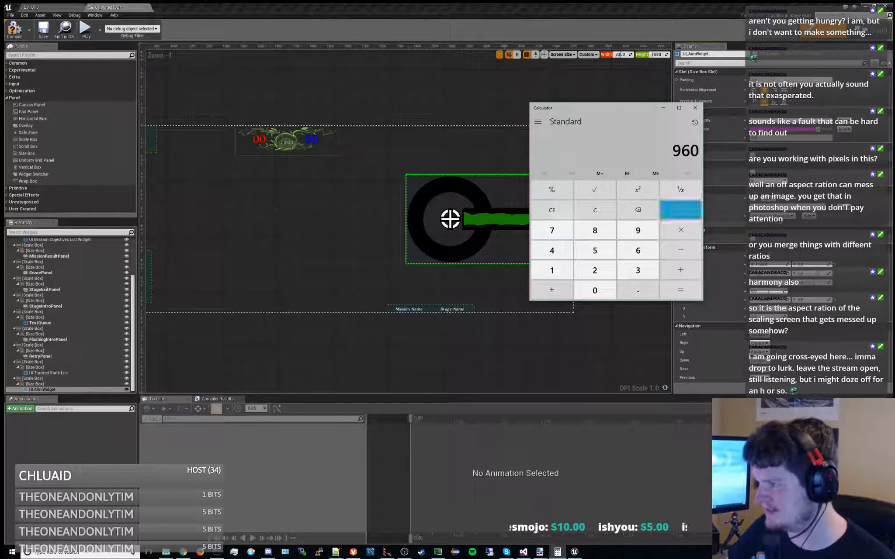
Calculate 3300 minus 960, and clear the calculator
drag(613, 110, 622, 135)
key(Escape)
text(3300-960)
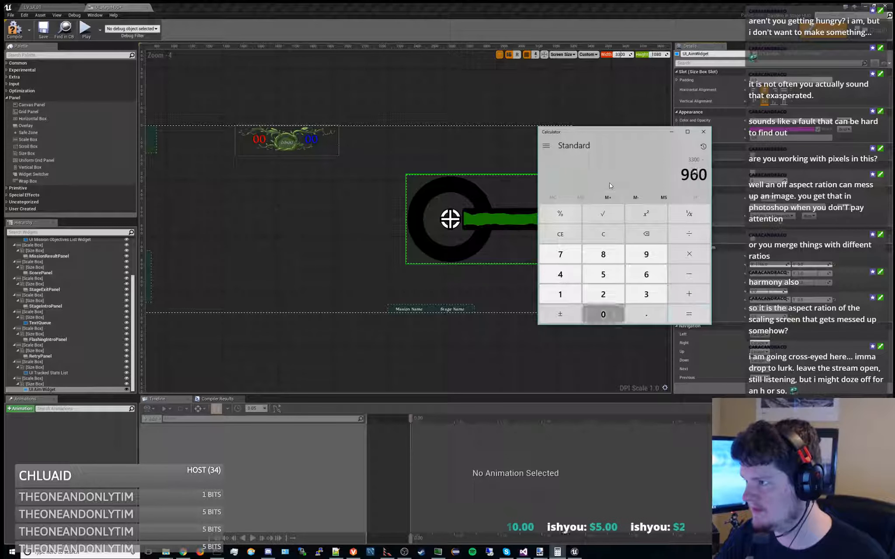
key(Return)
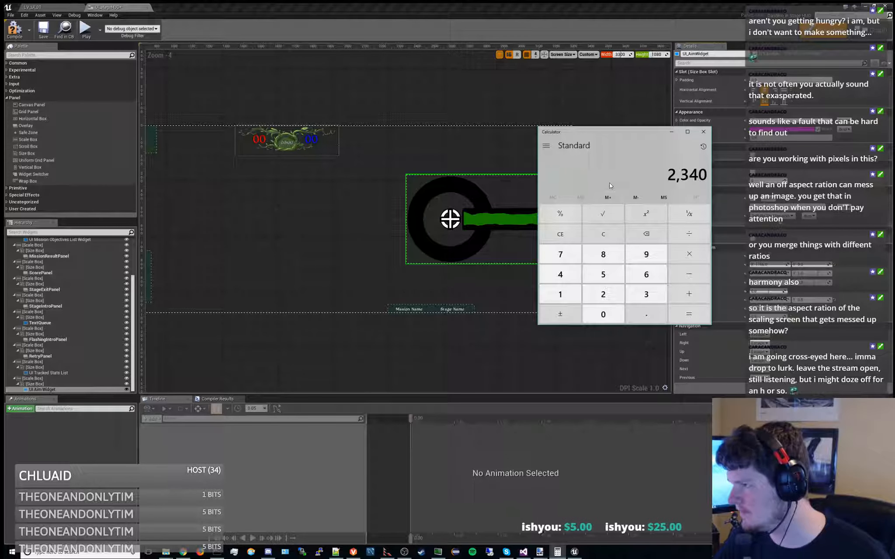
key(Escape)
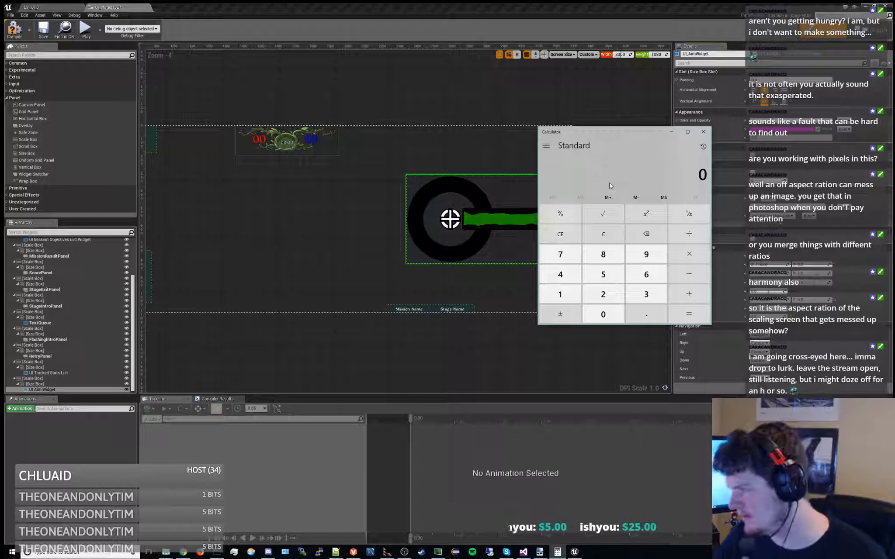
Calculate half of 3300, and subtract 480 from the result
text(30)
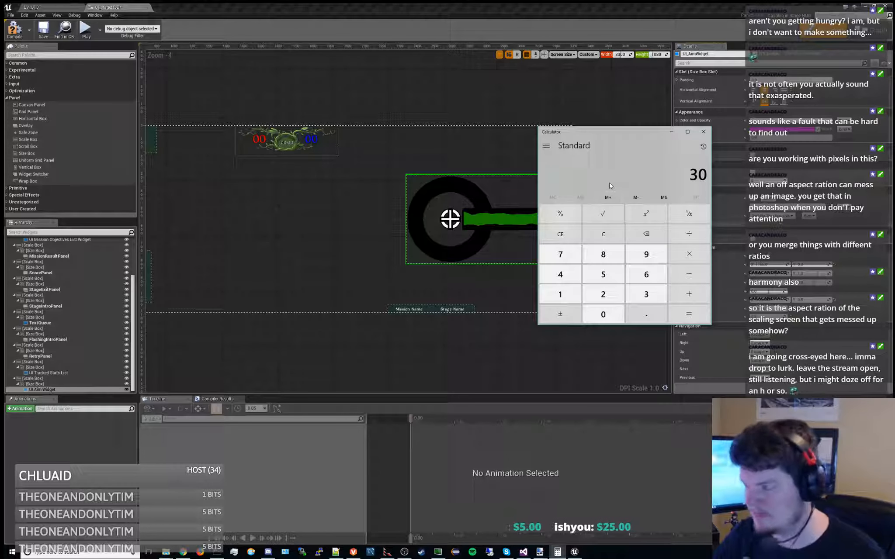
text(00/2)
key(Return)
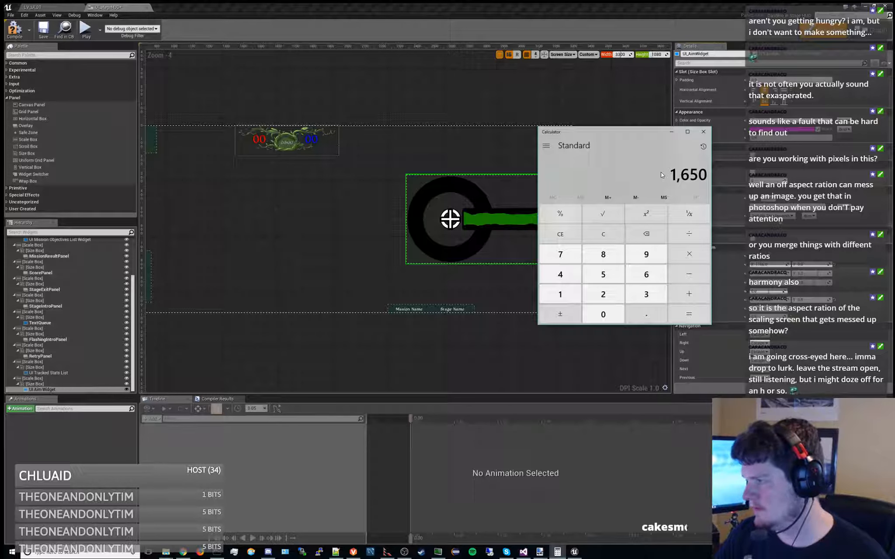
text(-480)
key(Return)
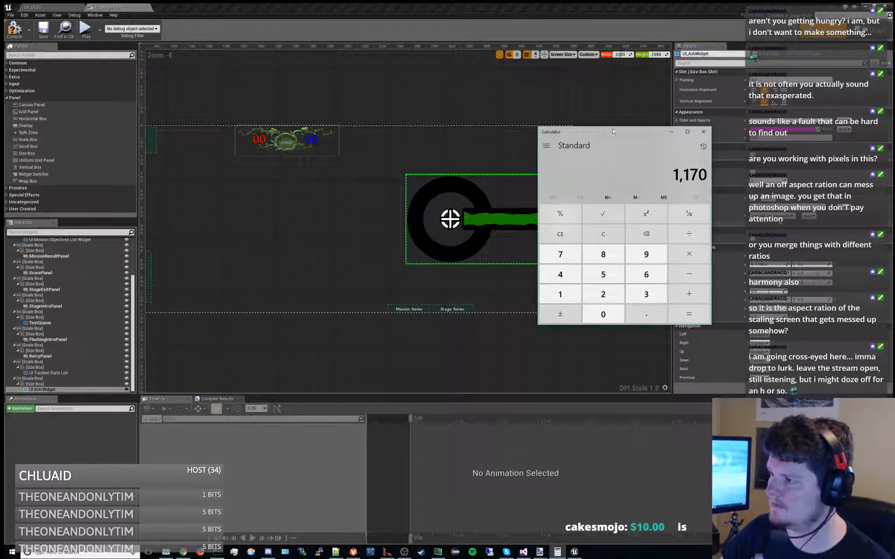
Return to the HUD designer, set the UI Aim Widget's horizontal translation to 1170, and inspect its right edge against the preview boundary
click(671, 132)
click(770, 264)
text(1170)
key(Return)
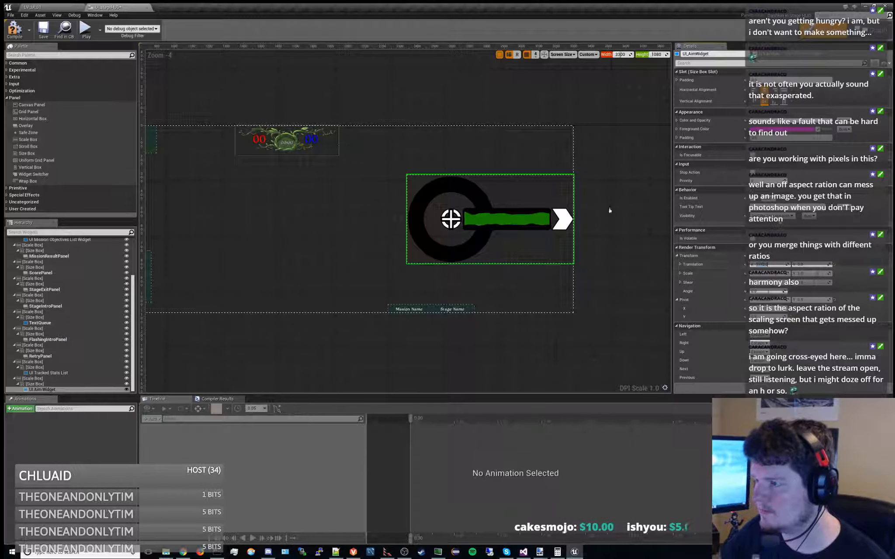
scroll(573, 214, up, 4)
scroll(545, 202, down, 5)
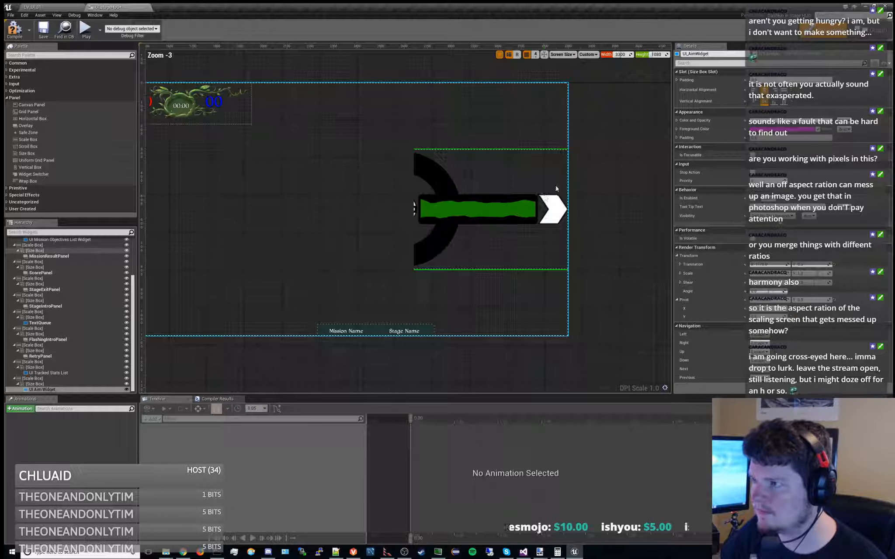
right_drag(539, 189, 512, 214)
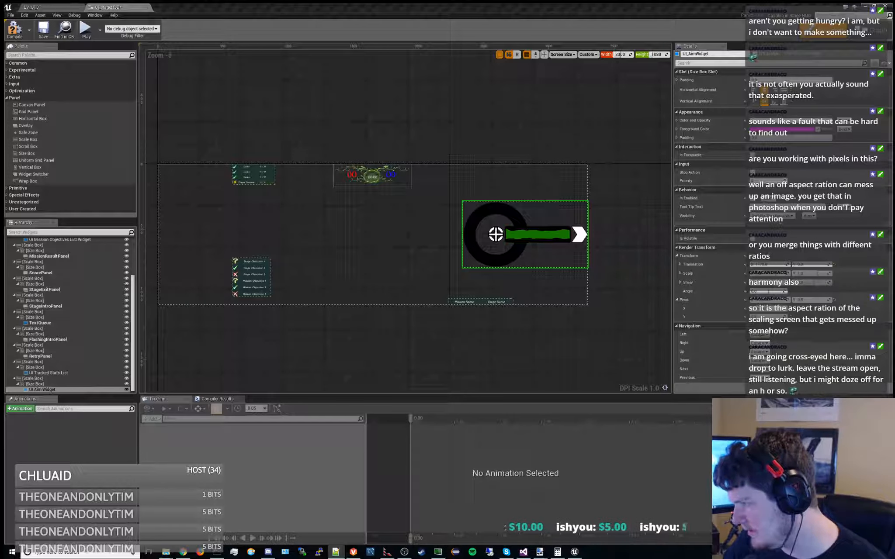
Reset the UI Aim Widget's horizontal translation to 0, and increase it until its right edge meets the preview's right edge
click(777, 264)
text(0)
key(Return)
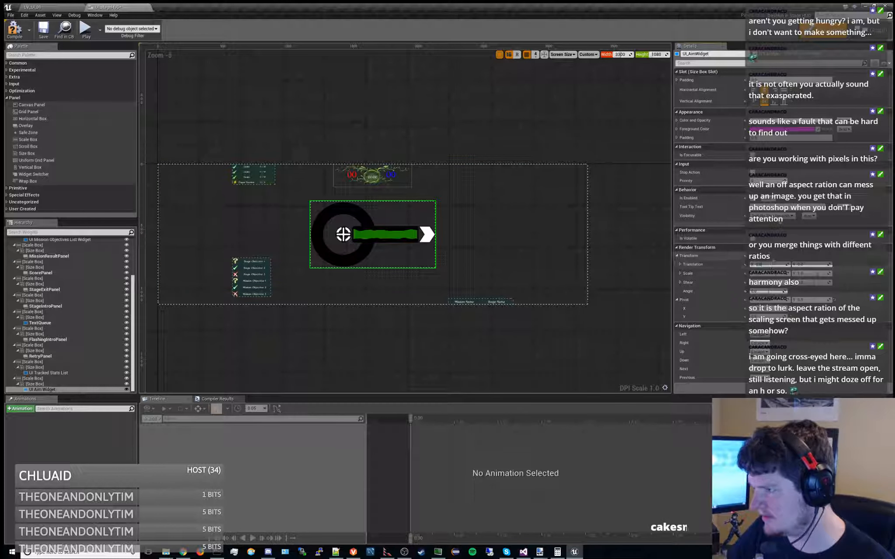
drag(769, 265, 858, 264)
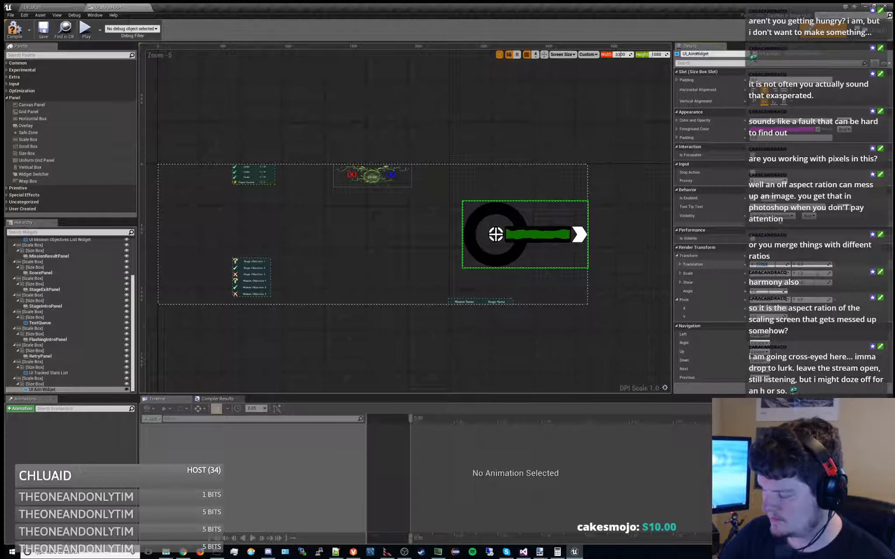
Set the UI Aim Widget's horizontal translation to 1650 and the HUD preview width to 1650
text(1650)
key(Return)
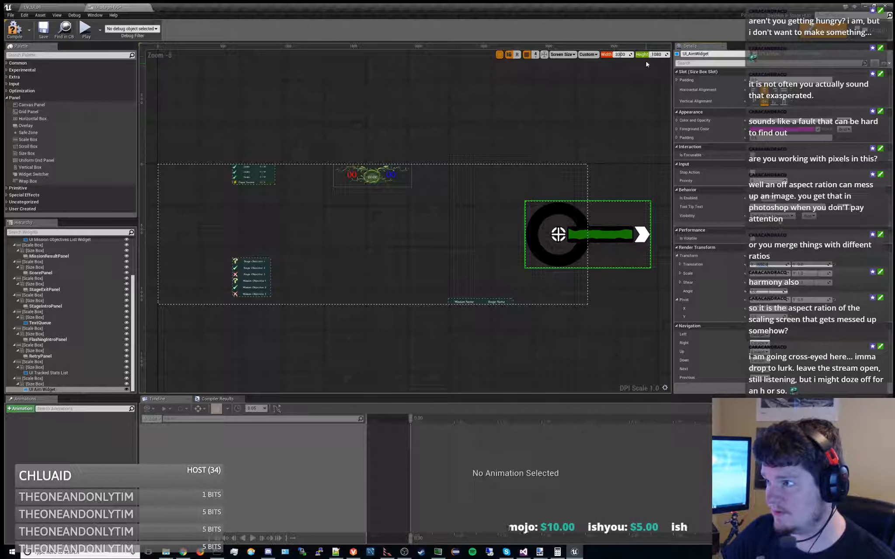
click(622, 56)
text(1650)
key(Return)
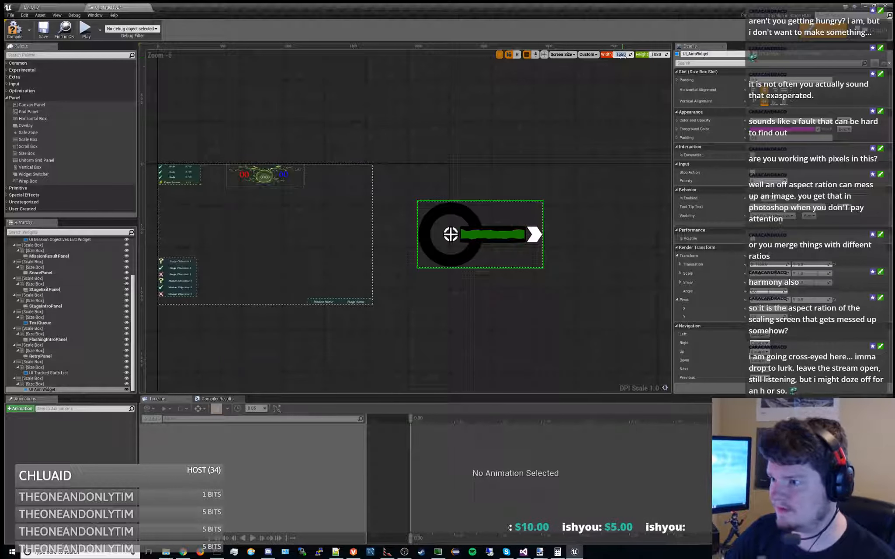
click(475, 193)
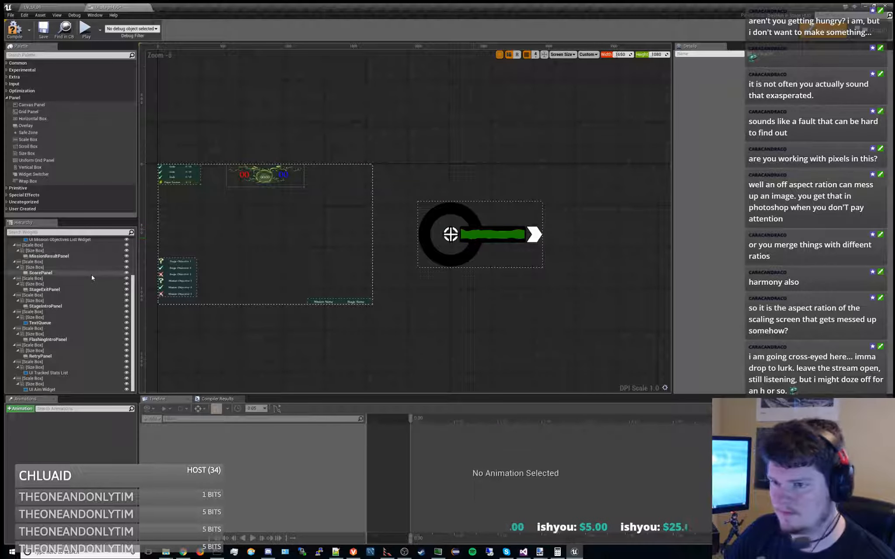
right_drag(428, 313, 497, 294)
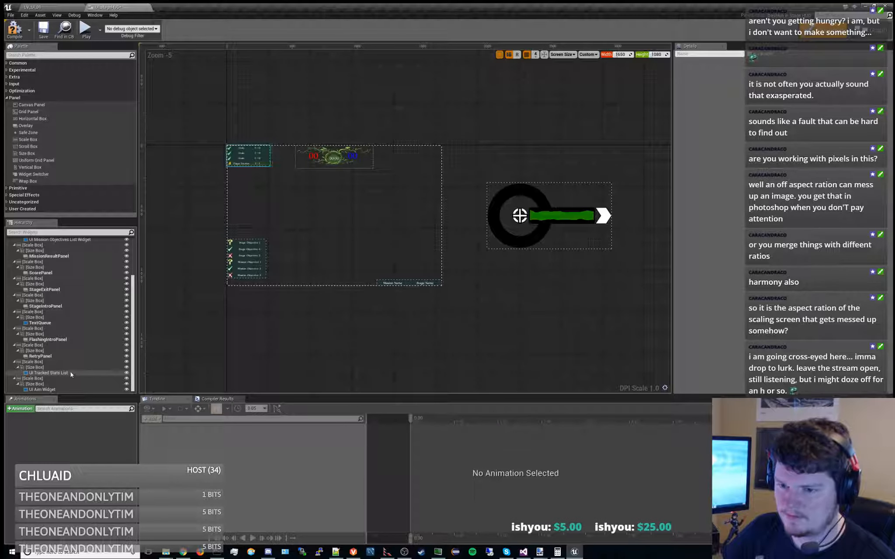
Set the UI Aim Widget's horizontal translation to 825
click(66, 390)
click(770, 264)
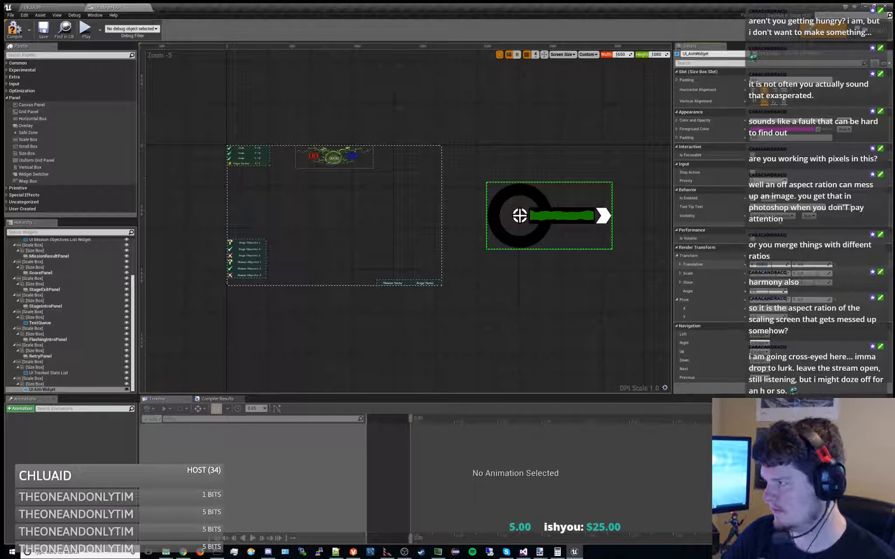
text(0)
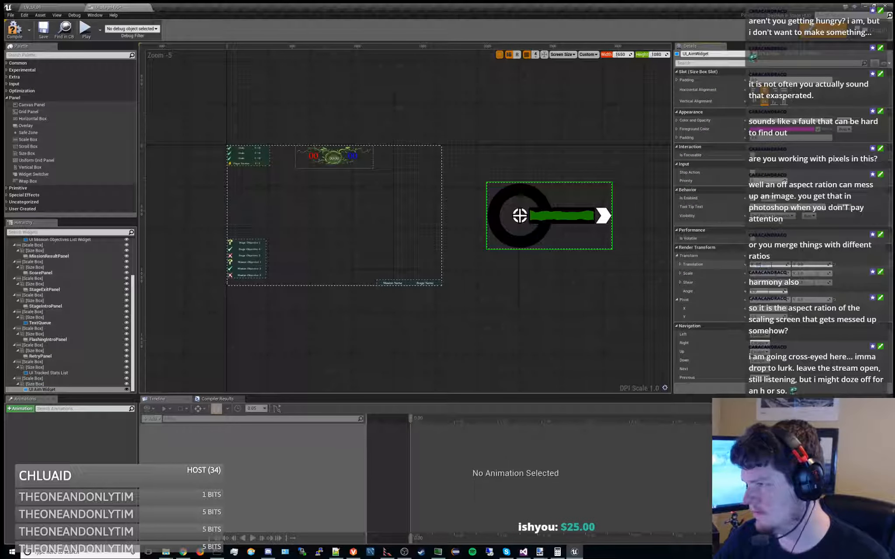
text(25)
key(Return)
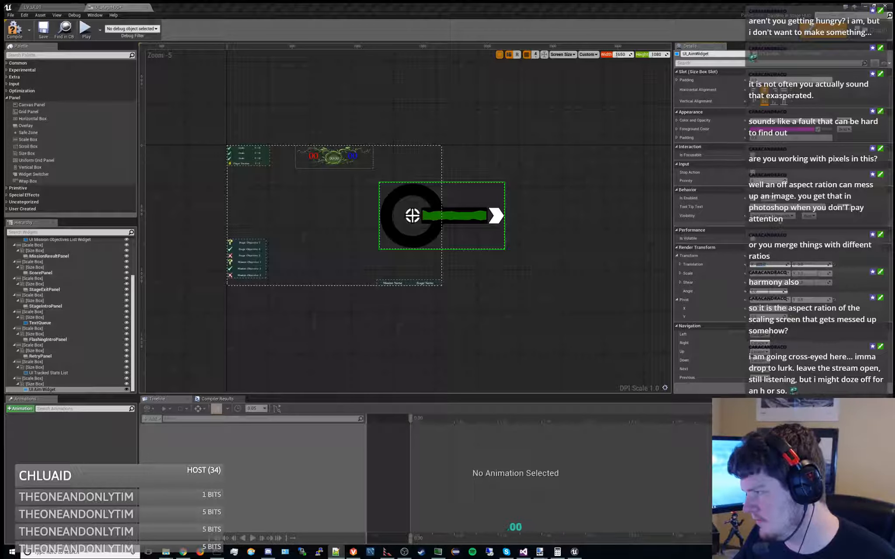
Set the HUD preview width to 3300 and the UI Aim Widget's horizontal translation to 1650
click(620, 54)
text(33)
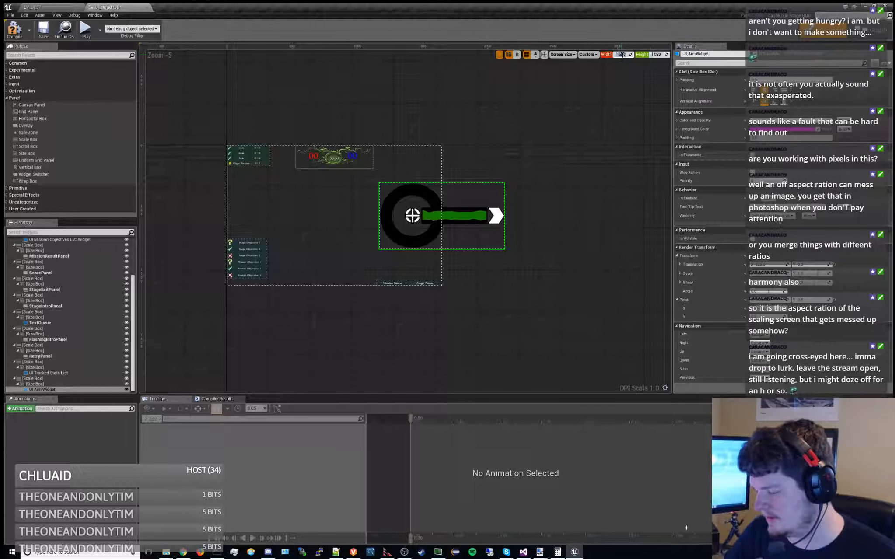
text(00)
key(Return)
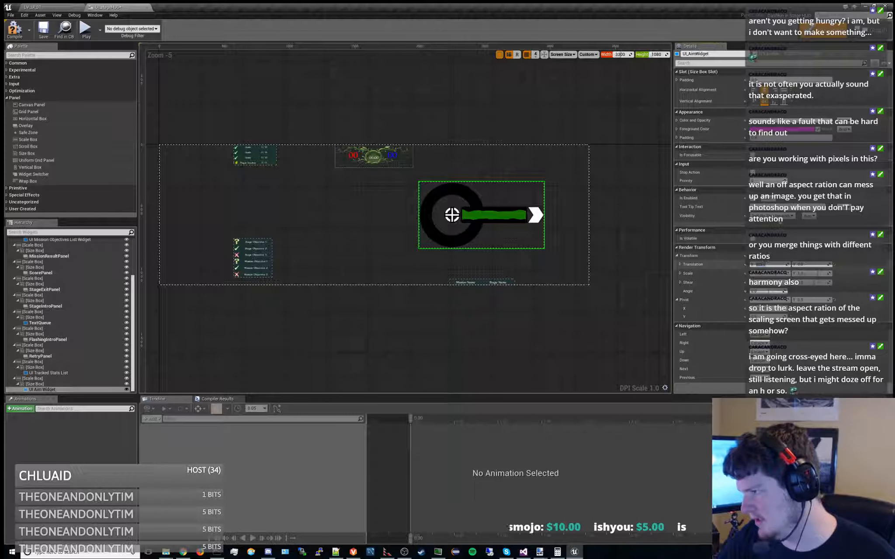
text(1650)
key(Return)
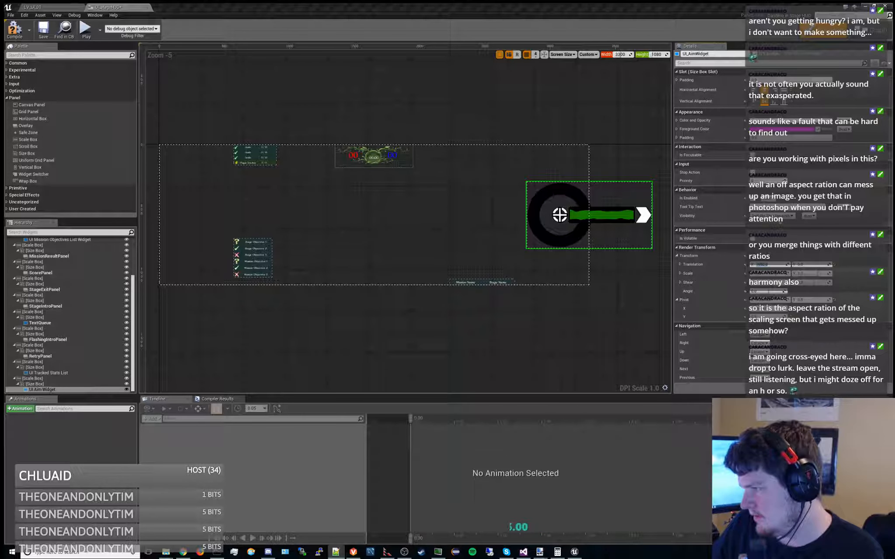
Set the HUD preview width to 6600, and check the UI Aim Widget's position within the full preview
click(626, 55)
text(6600)
key(Return)
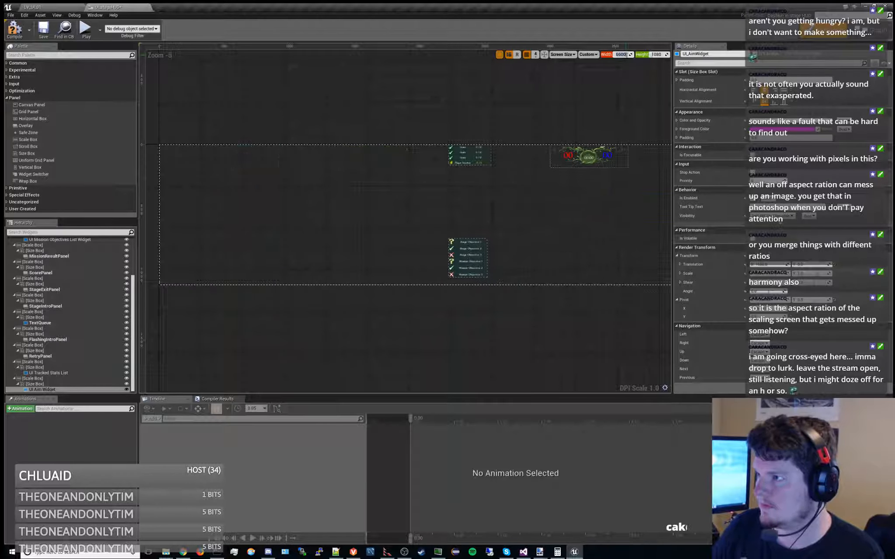
scroll(349, 208, down, 2)
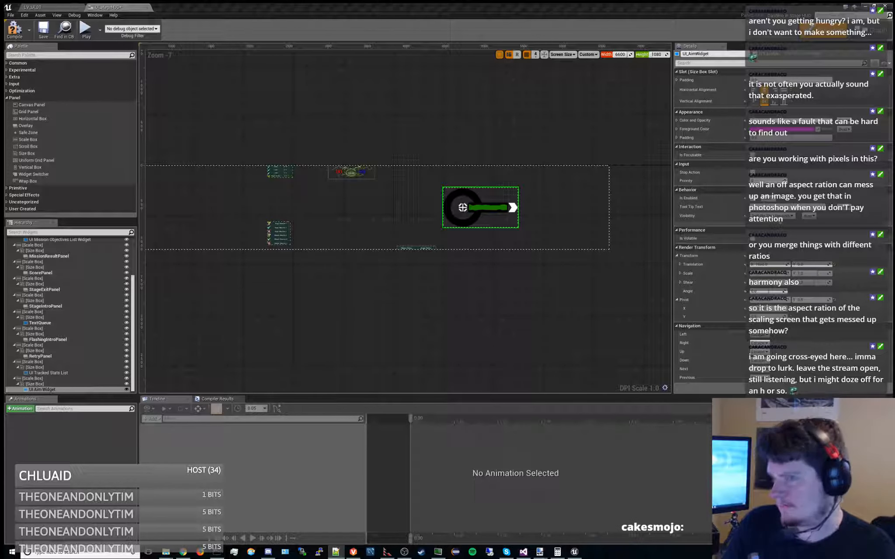
Open the UI_stageHUD Update graph, and examine the nodes that compute the aim widget's render translation
click(868, 30)
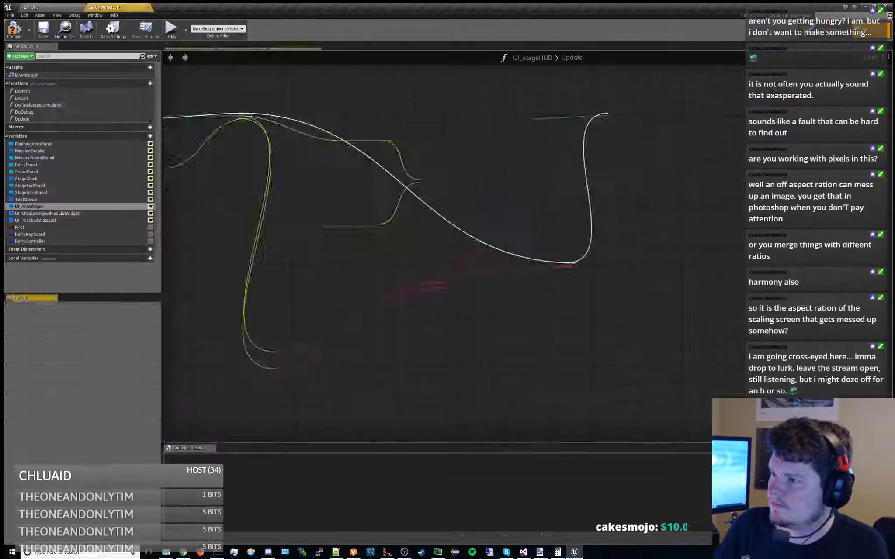
right_drag(465, 281, 482, 309)
right_drag(469, 230, 431, 247)
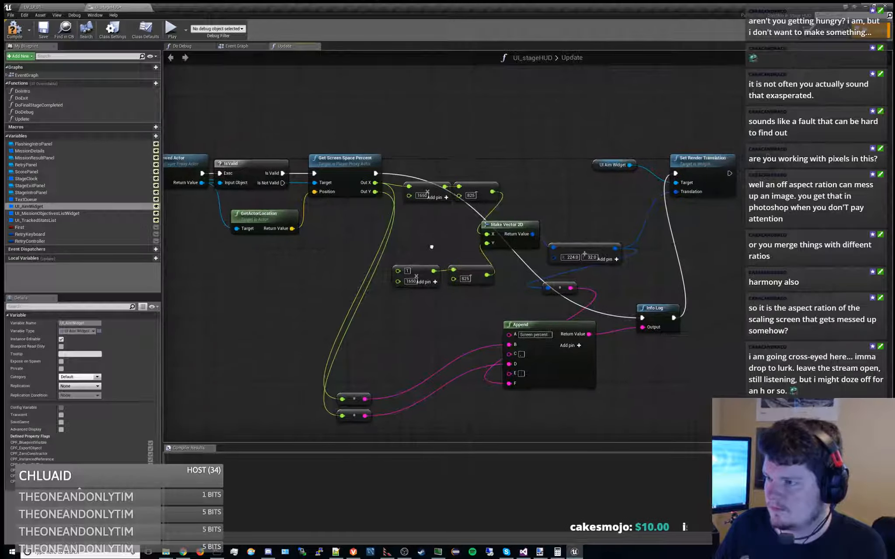
mouse_move(406, 152)
mouse_down()
mouse_move(568, 291)
mouse_move(585, 291)
mouse_move(538, 193)
mouse_move(407, 151)
mouse_up()
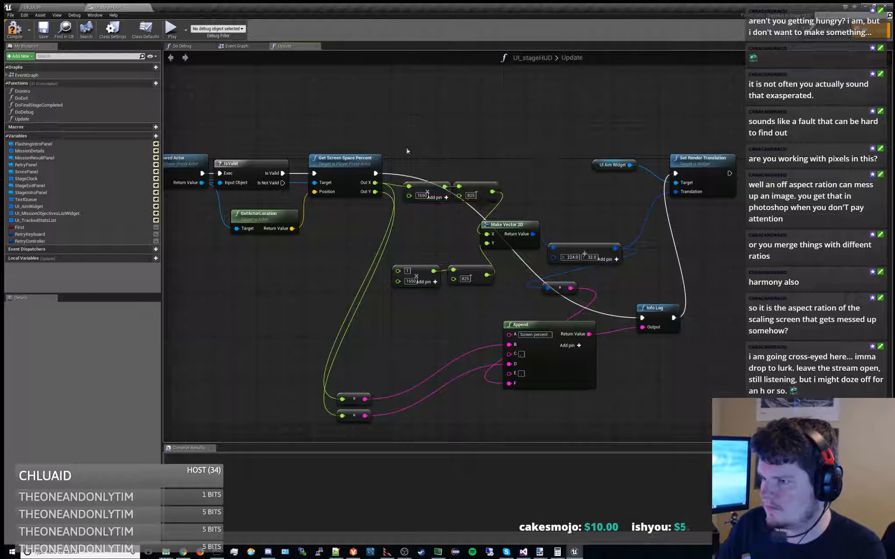
click(428, 184)
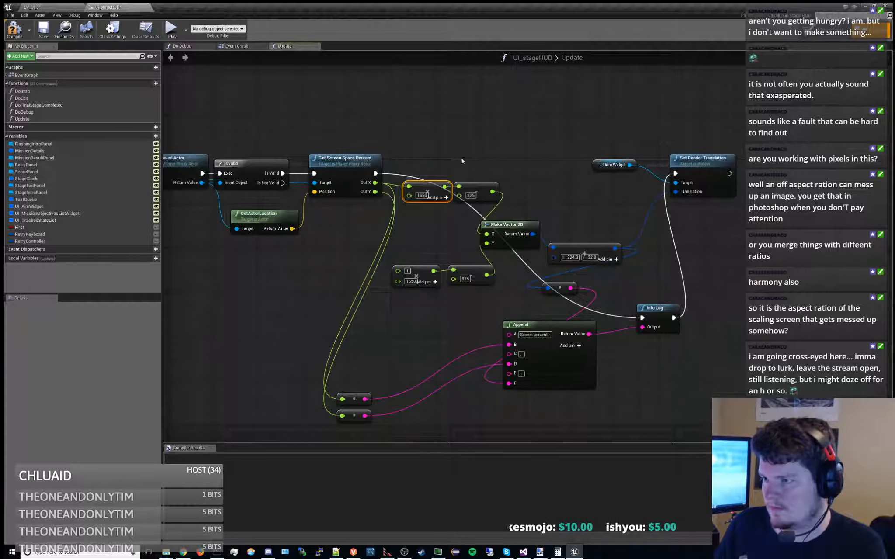
right_drag(461, 158, 440, 180)
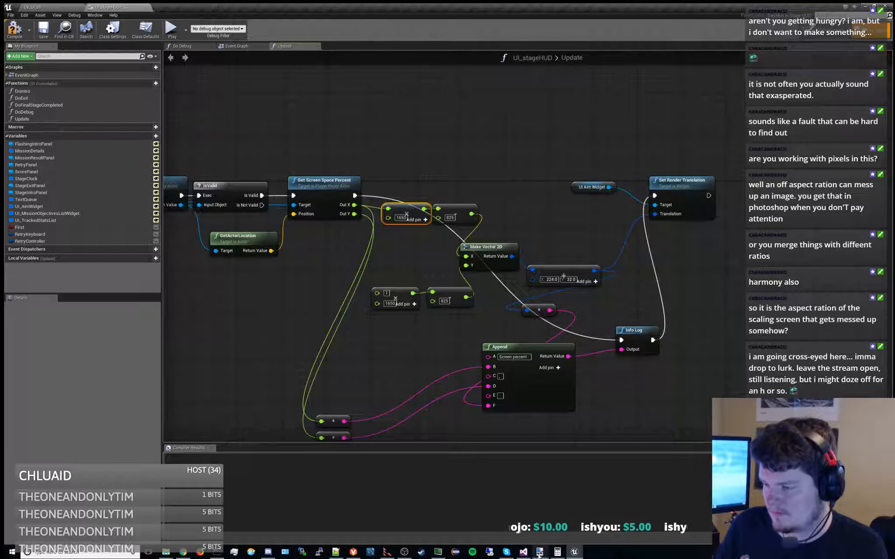
click(523, 552)
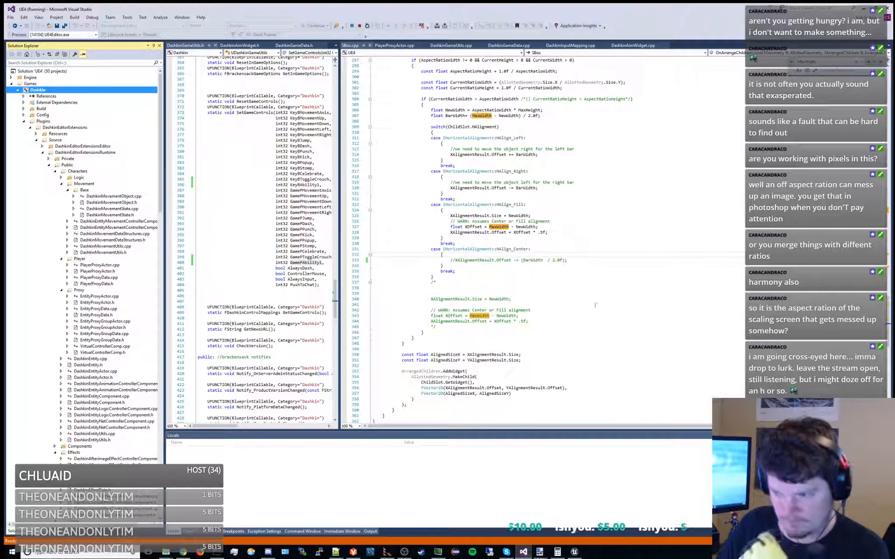
key(alt+Tab)
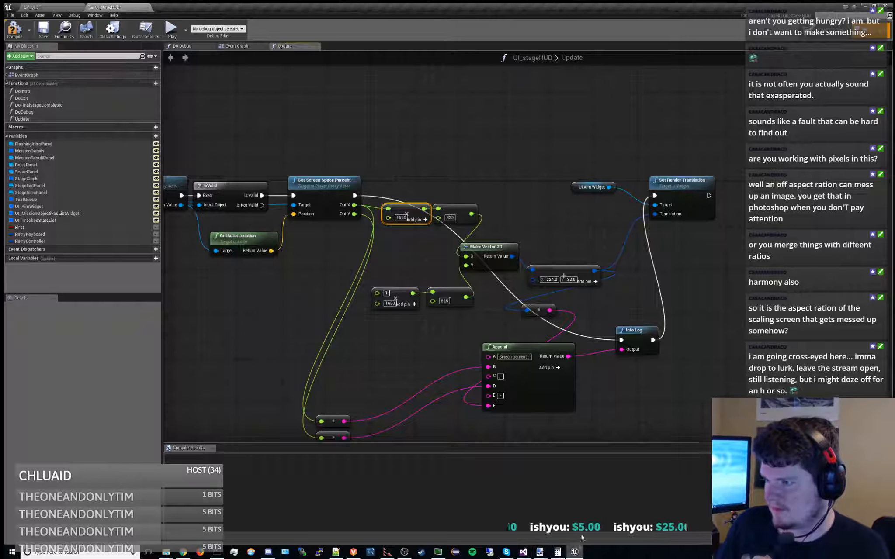
click(448, 186)
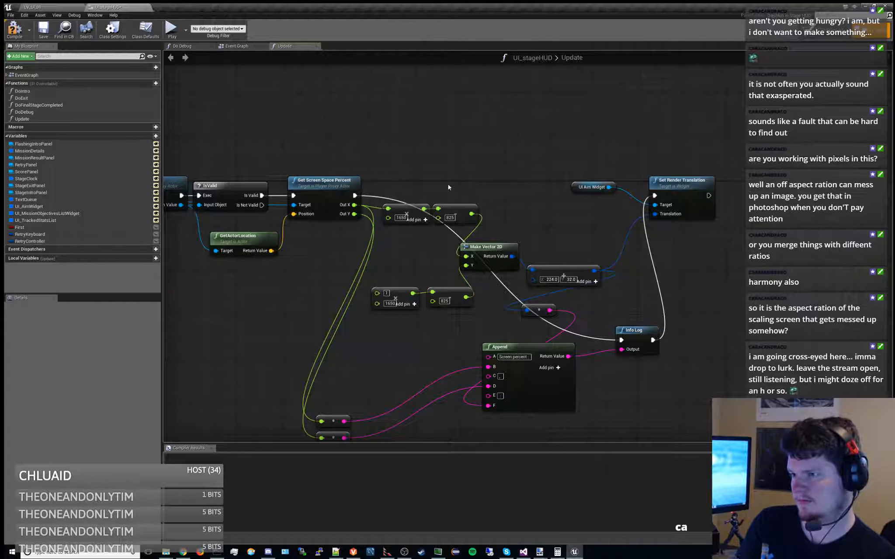
Delete both subtract nodes with the value 825 and the multiply-by-1650 node fed by Out X
right_click(457, 206)
click(472, 215)
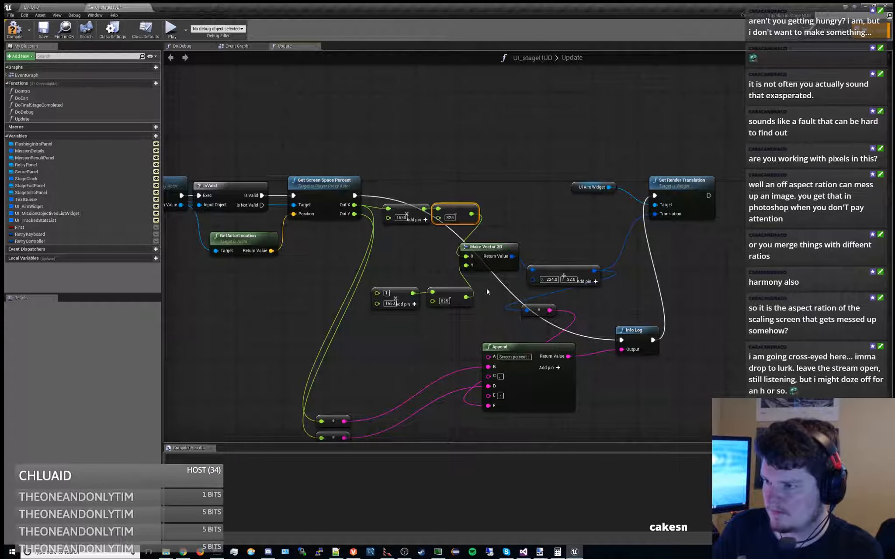
click(449, 293)
key(Delete)
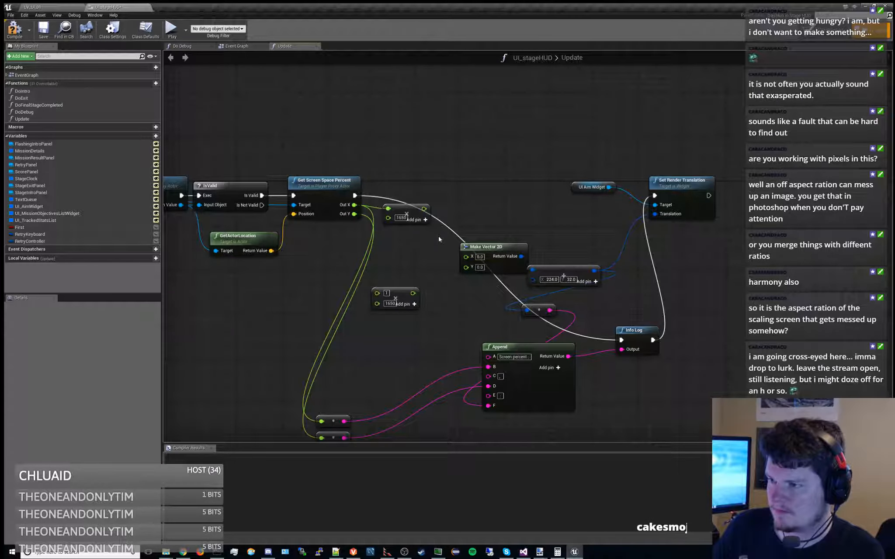
click(416, 211)
key(Delete)
right_drag(416, 256, 436, 241)
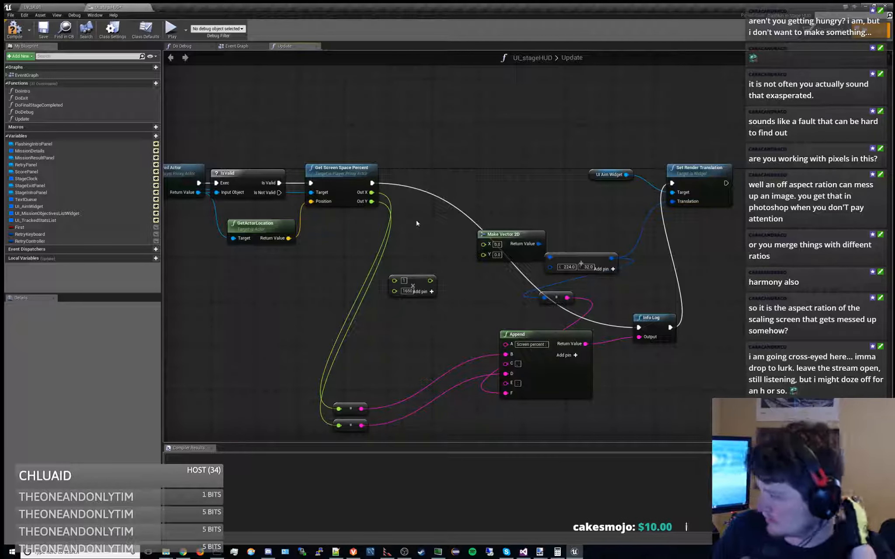
Restore all deleted nodes except the X subtract node, and connect the X multiply result to Make Vector 2D's X input
key(ctrl+z)
key(ctrl+z)
key(ctrl+z)
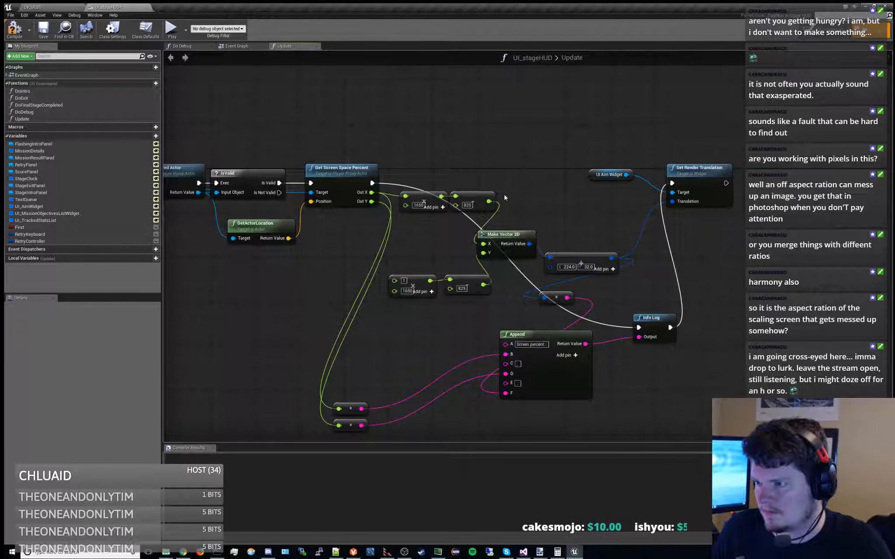
key(ctrl+z)
key(ctrl+z)
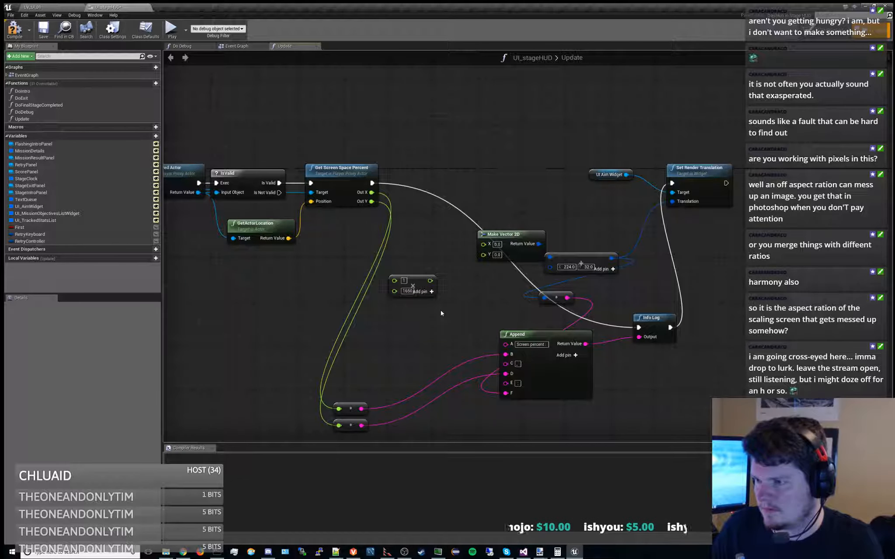
key(ctrl+z)
key(ctrl+z)
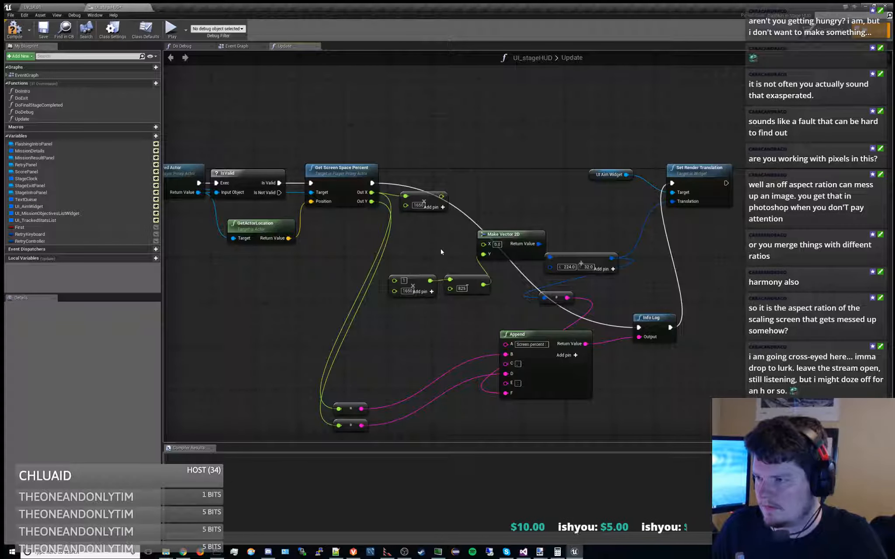
key(ctrl+z)
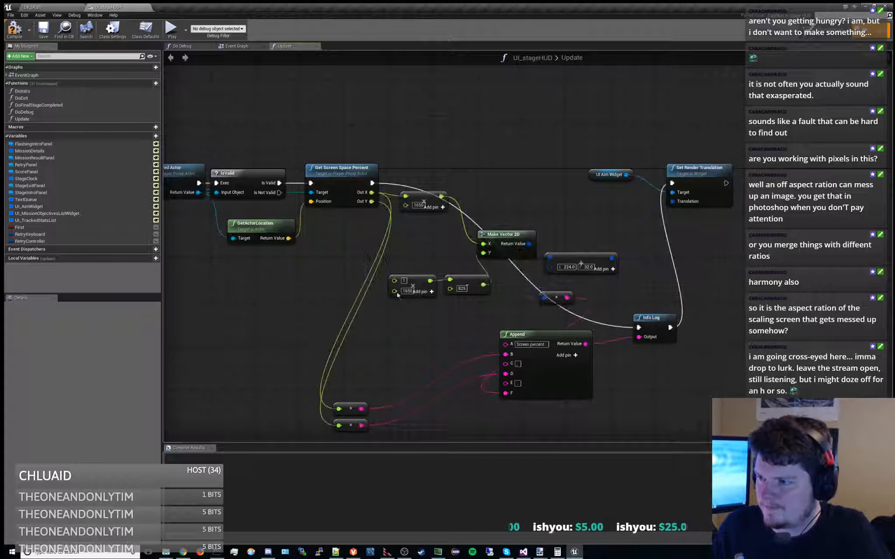
Set the Y multiply node to Out Y times 1080, delete its 825 subtract node, and wire the product directly to Make Vector 2D's Y
click(406, 291)
text(1080)
key(Return)
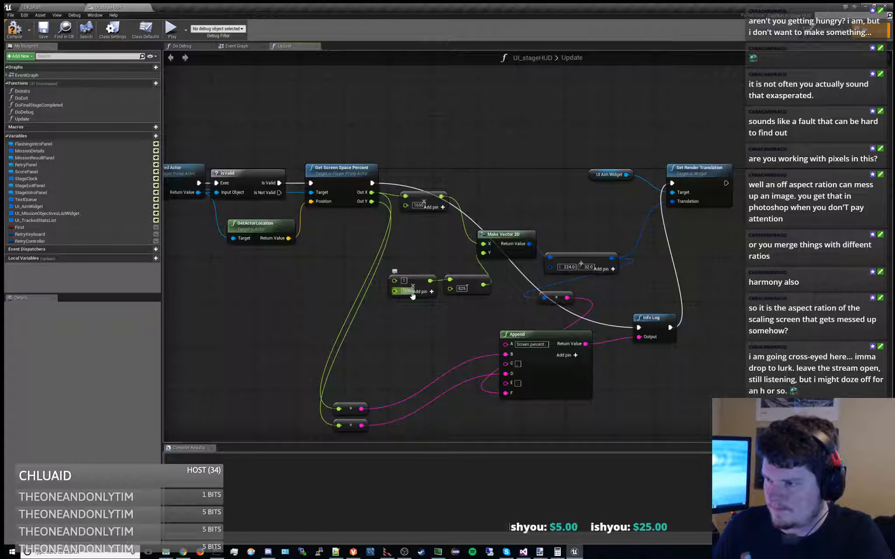
drag(372, 202, 395, 281)
right_drag(418, 264, 381, 258)
drag(418, 252, 446, 246)
key(Delete)
right_drag(449, 281, 391, 283)
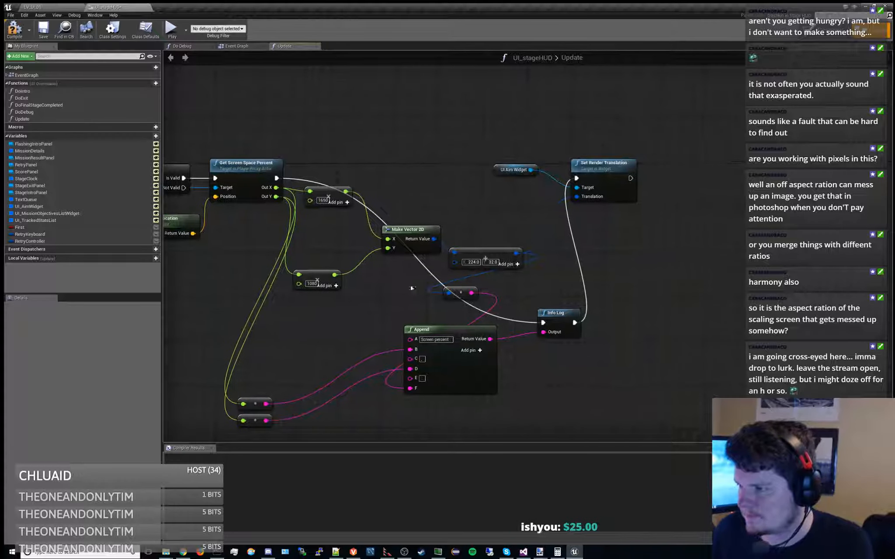
Replace the 224/32 vector add node with a direct link from Make Vector 2D to Set Render Translation, and delete the disconnected vector-to-string node
click(491, 249)
key(Delete)
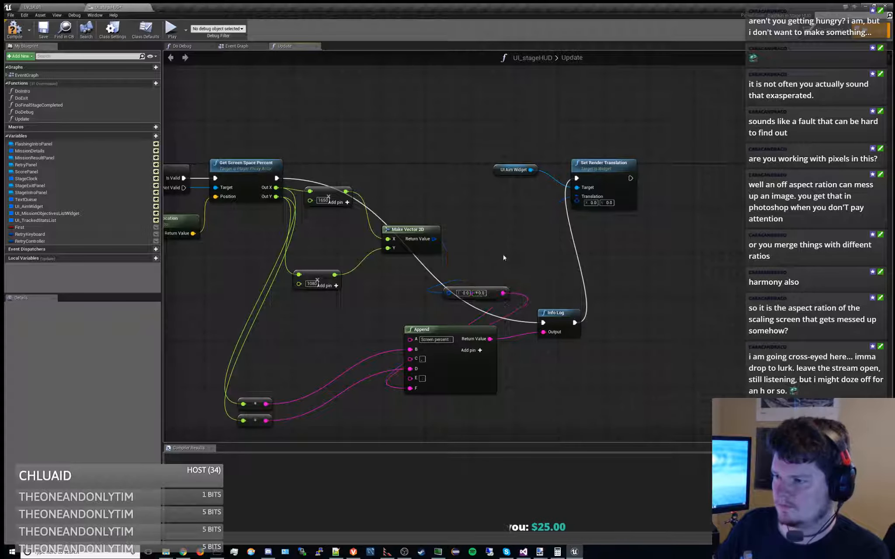
drag(433, 239, 576, 201)
right_drag(519, 249, 562, 235)
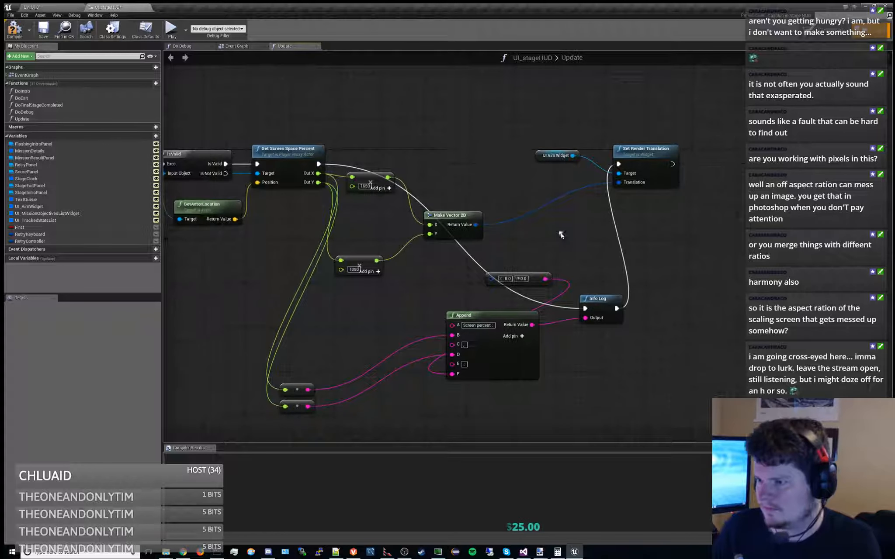
click(517, 279)
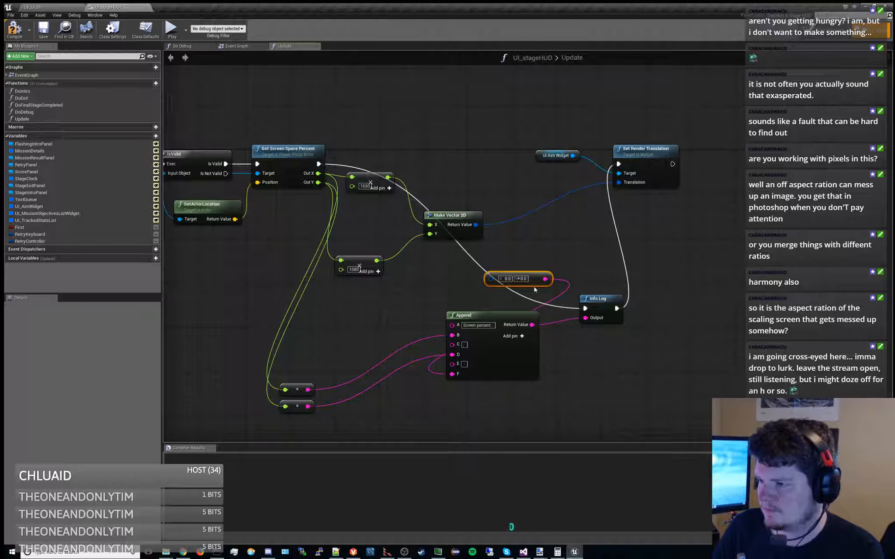
key(Delete)
Try removing the Append, Info Log and float-to-string nodes and wiring Get Screen Space Percent's execution straight to Set Render Translation
drag(269, 422, 631, 290)
key(Delete)
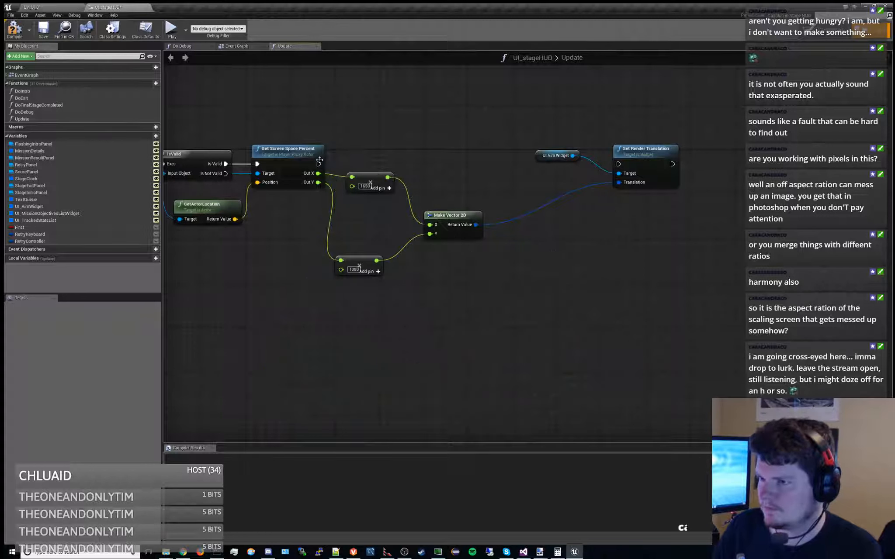
drag(318, 164, 617, 165)
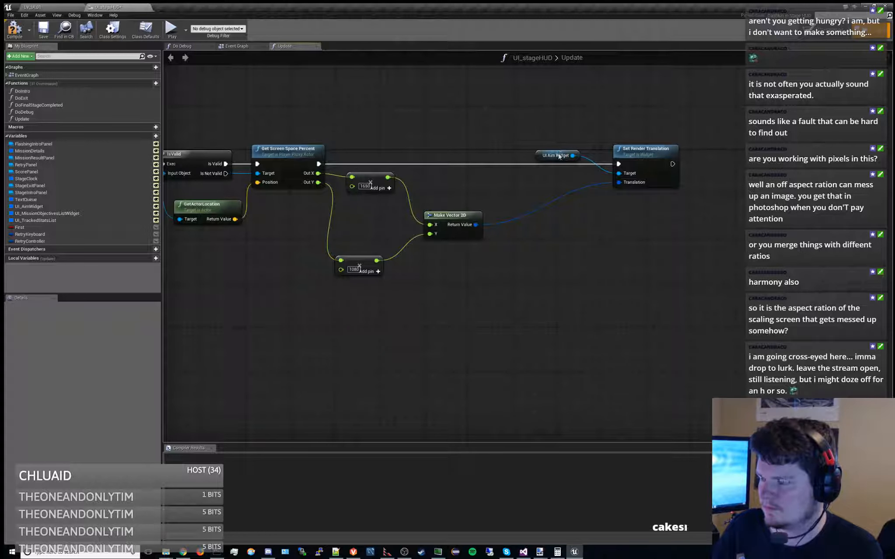
drag(555, 155, 552, 189)
key(ctrl+z)
key(ctrl+z)
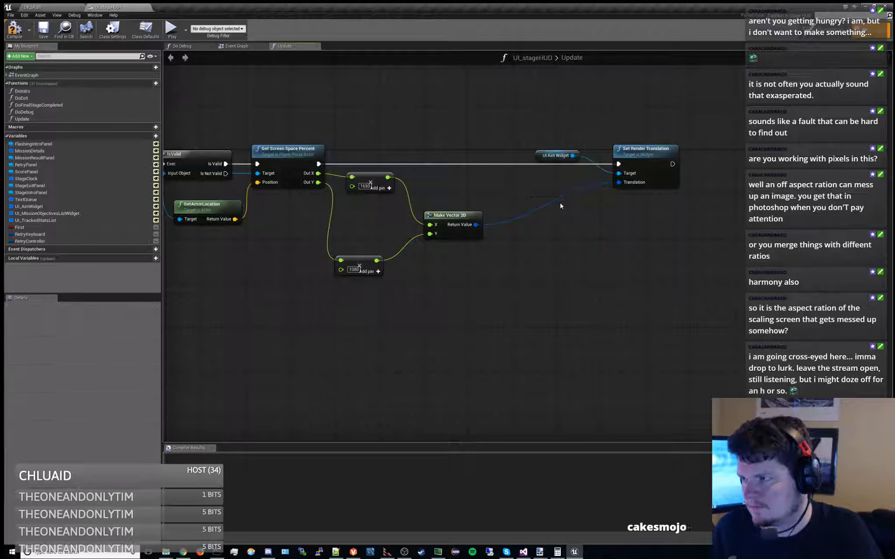
key(ctrl+z)
Wire Get Screen Space Percent's execution output directly to Set Render Translation, bypassing Info Log, and move the UI Aim Widget node below the execution wire
drag(540, 123, 558, 176)
drag(319, 164, 618, 163)
drag(546, 163, 542, 184)
click(557, 217)
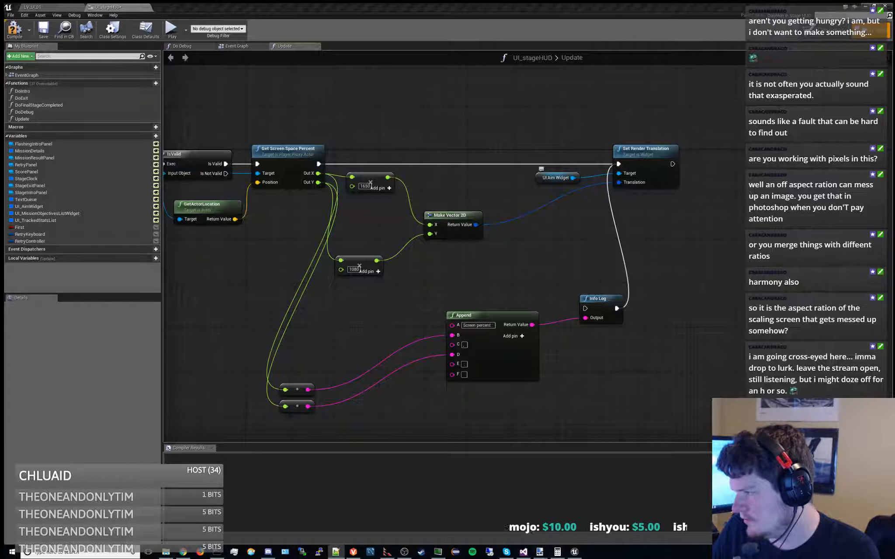
Try adding a Get Window Width node to the Update graph
right_drag(441, 194, 498, 211)
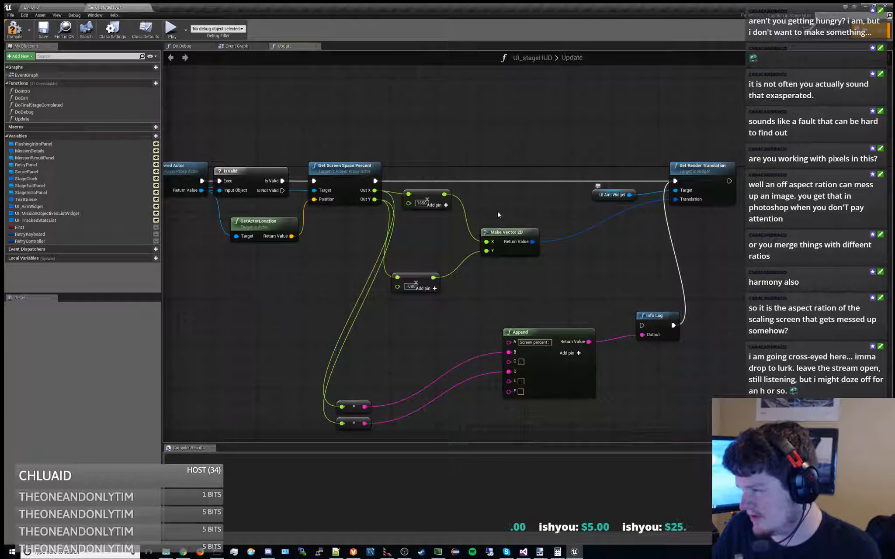
right_drag(497, 211, 480, 208)
right_click(305, 286)
text(get window)
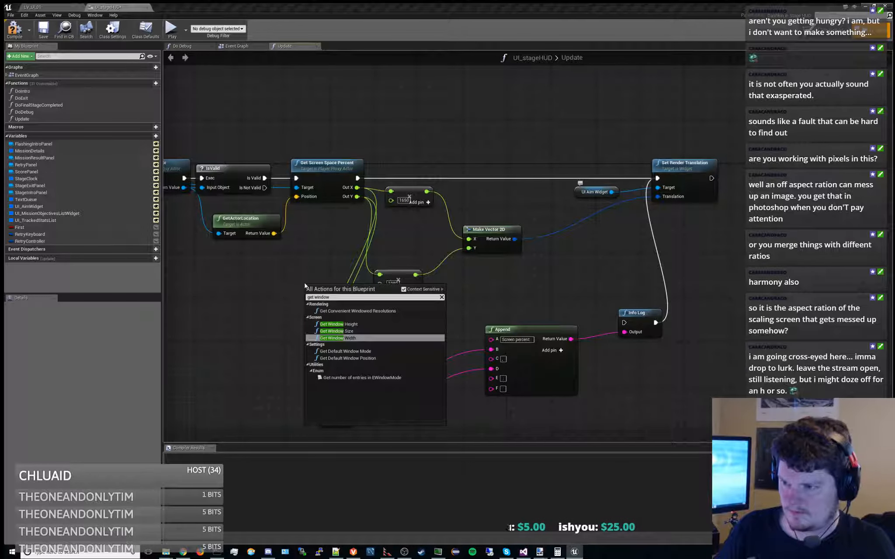
key(Down)
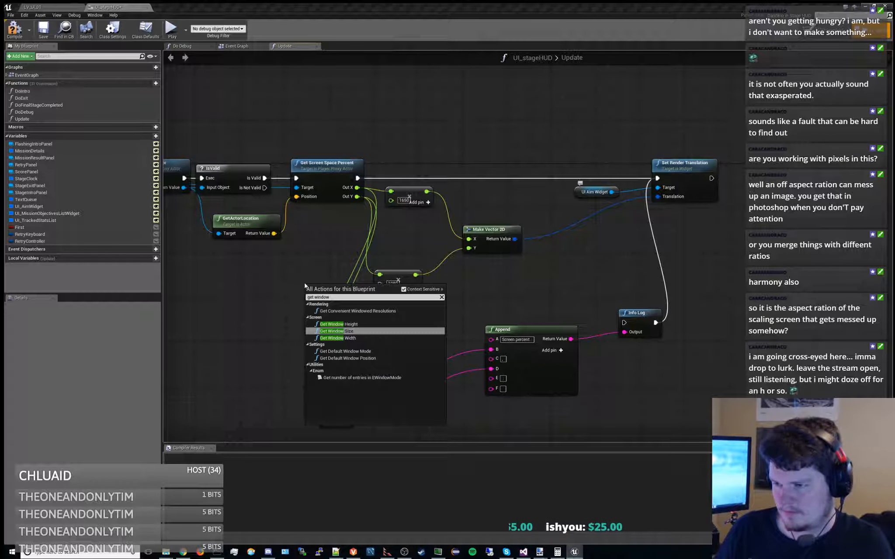
key(Down)
key(Return)
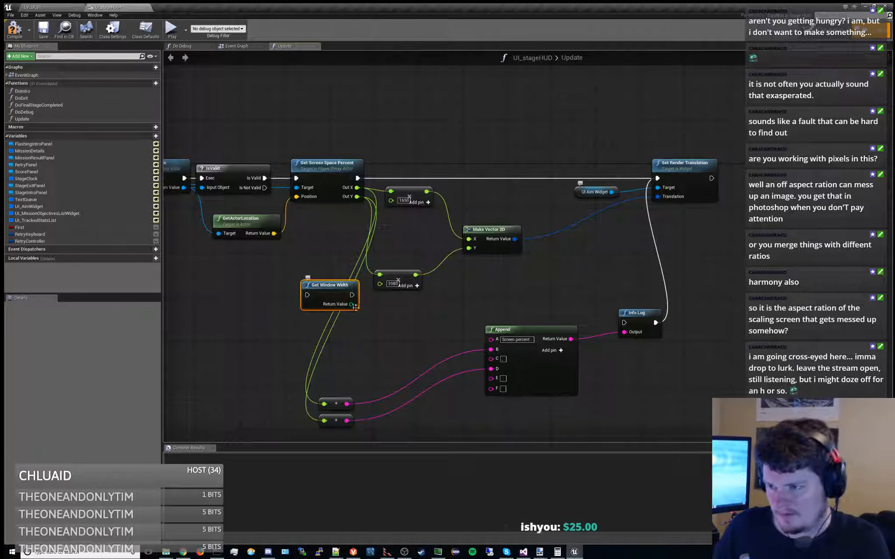
drag(334, 286, 273, 287)
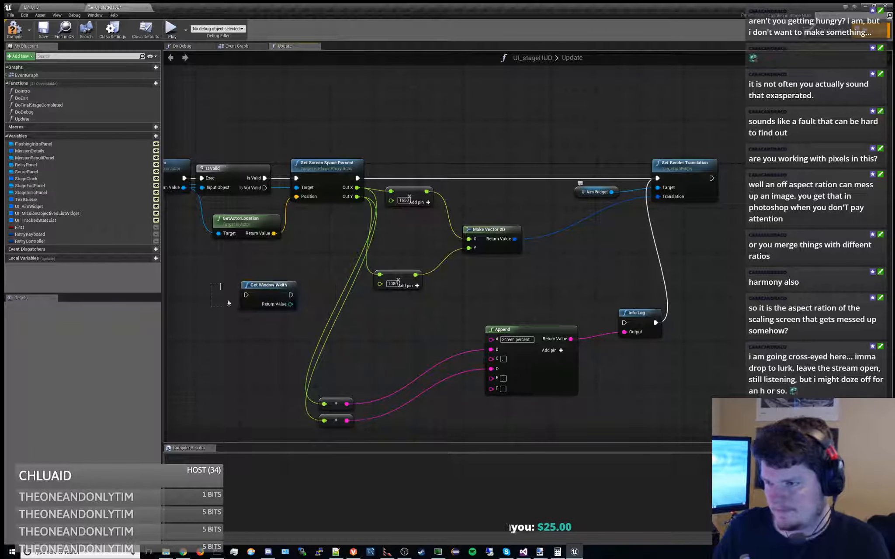
key(Delete)
Add a Get Window Size node, and split its vector output with a Break Vector 2D node
right_click(265, 338)
text(get)
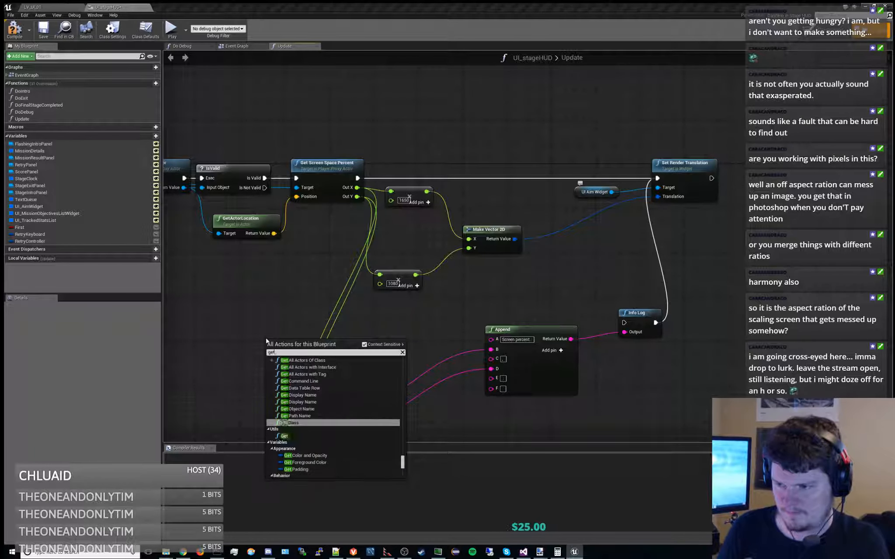
text( screens)
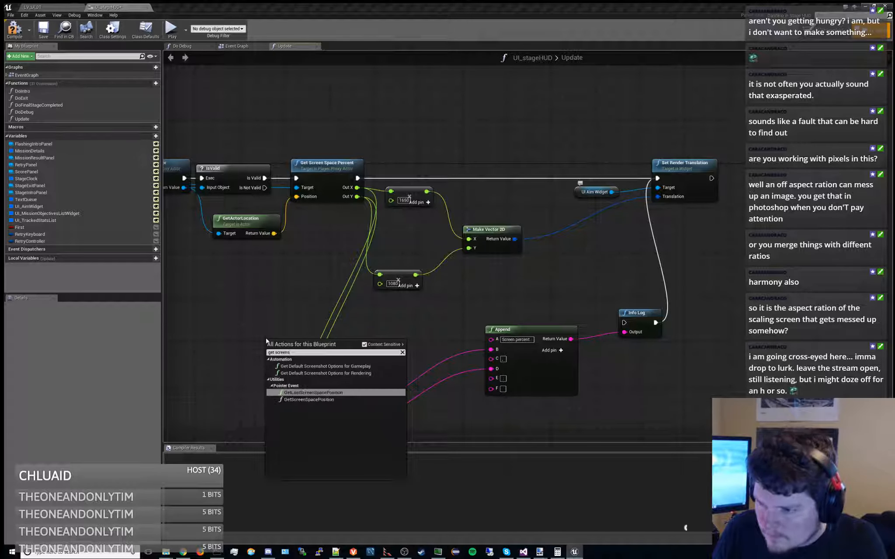
key(BackSpace)
key(Down)
key(Down)
key(Up)
key(Up)
key(BackSpace)
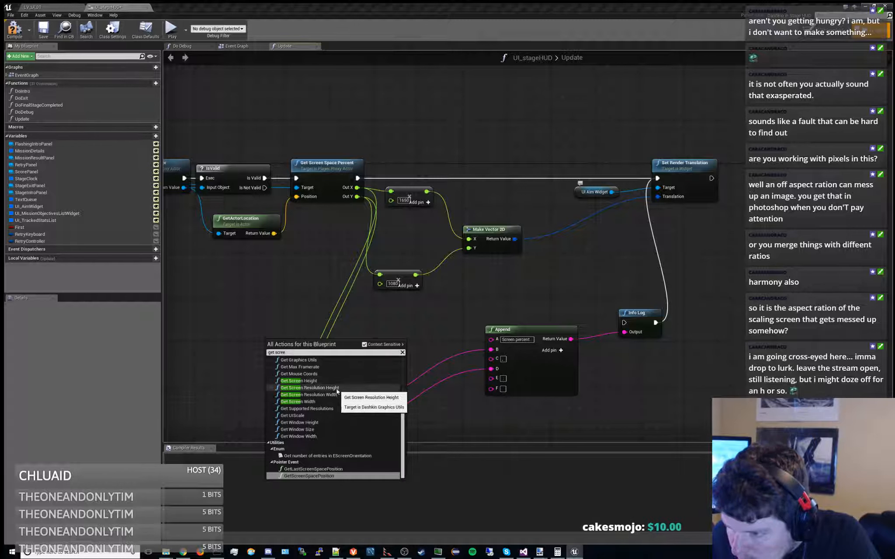
click(327, 430)
drag(288, 340, 305, 313)
click(317, 435)
Insert Get Window Size into the execution flow between Get Screen Space Percent and Set Render Translation, and rearrange the nearby vector and multiply nodes
drag(357, 178, 218, 301)
ctrl+click(239, 290)
drag(306, 314, 478, 180)
drag(416, 199, 421, 221)
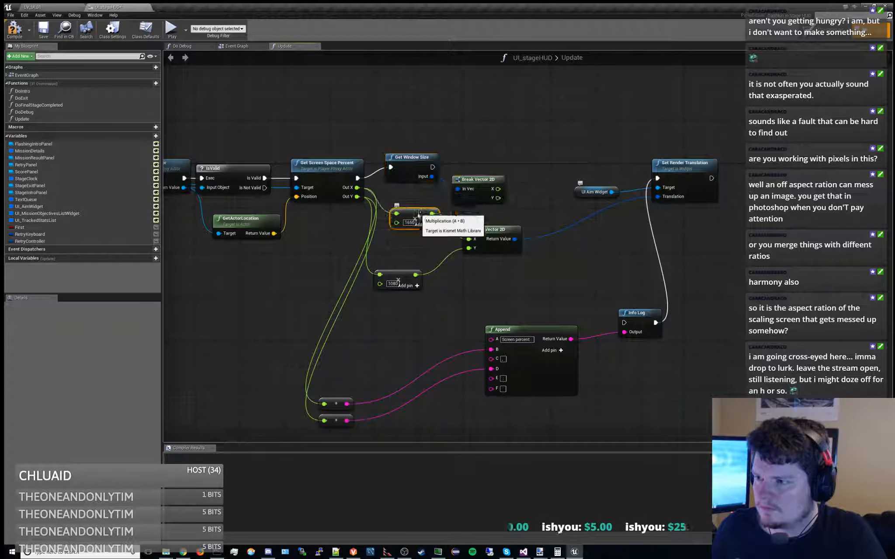
drag(415, 162, 415, 167)
drag(477, 180, 659, 179)
right_drag(491, 227, 391, 232)
drag(391, 232, 401, 264)
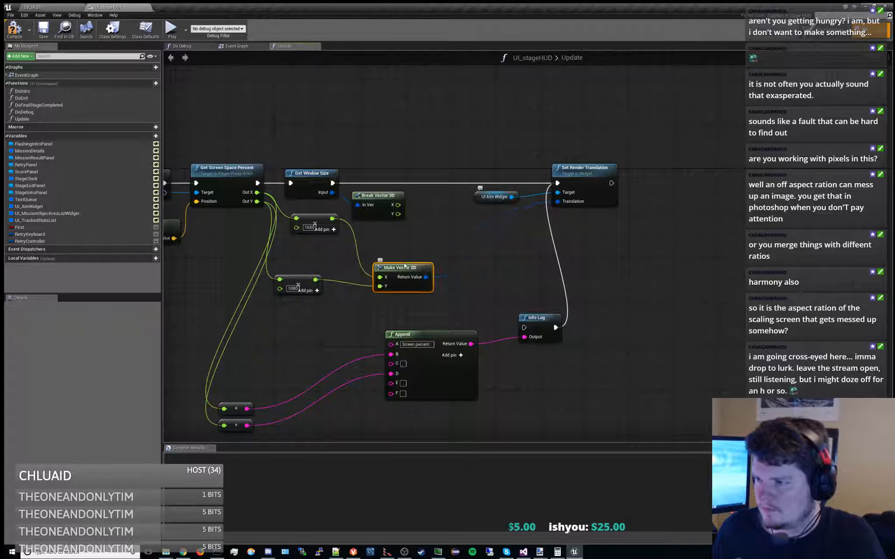
Add a float divide node that divides Break Vector 2D's X by 1650, and place it beside Break Vector 2D
right_drag(421, 212, 455, 199)
drag(431, 191, 476, 212)
text(/)
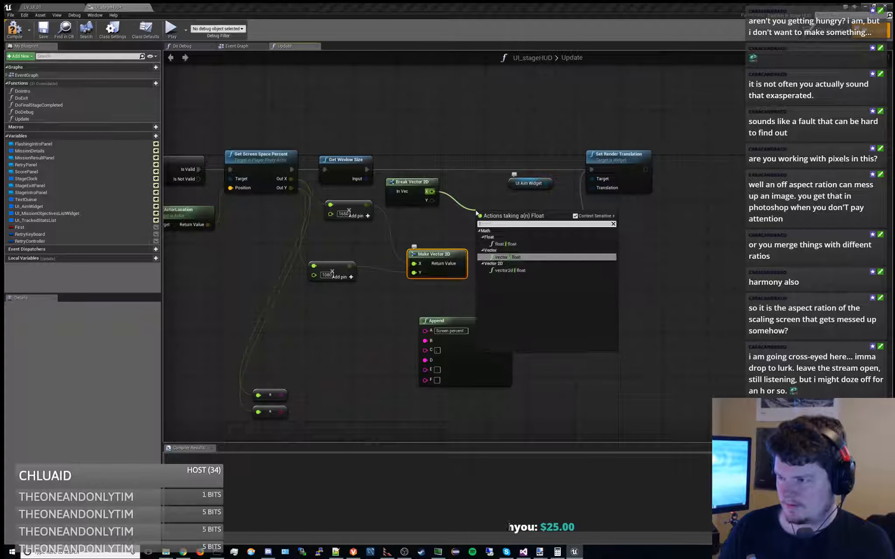
key(Up)
key(Return)
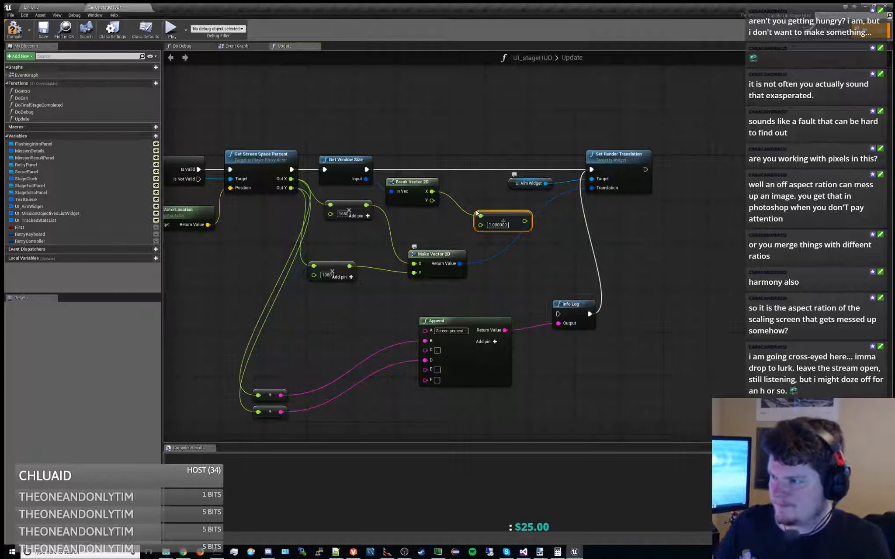
click(498, 225)
text(1650)
key(Return)
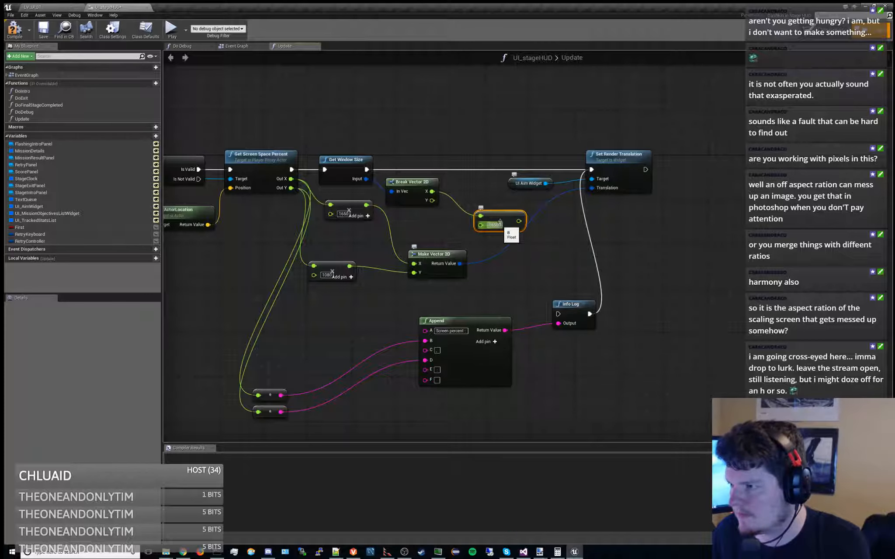
drag(499, 217, 482, 200)
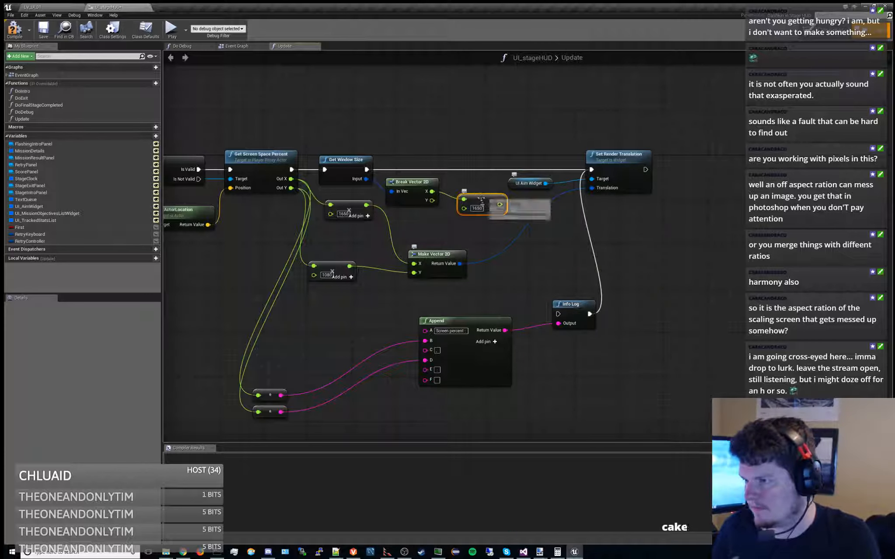
Move the 1650 multiply node directly above the 1080 one, and reposition Make Vector 2D to leave space after them
right_drag(502, 235, 481, 251)
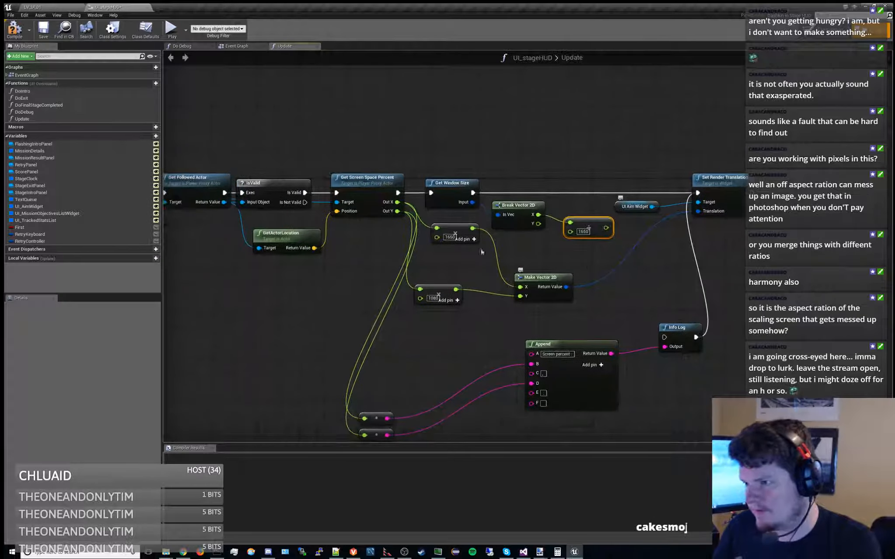
drag(460, 225, 452, 286)
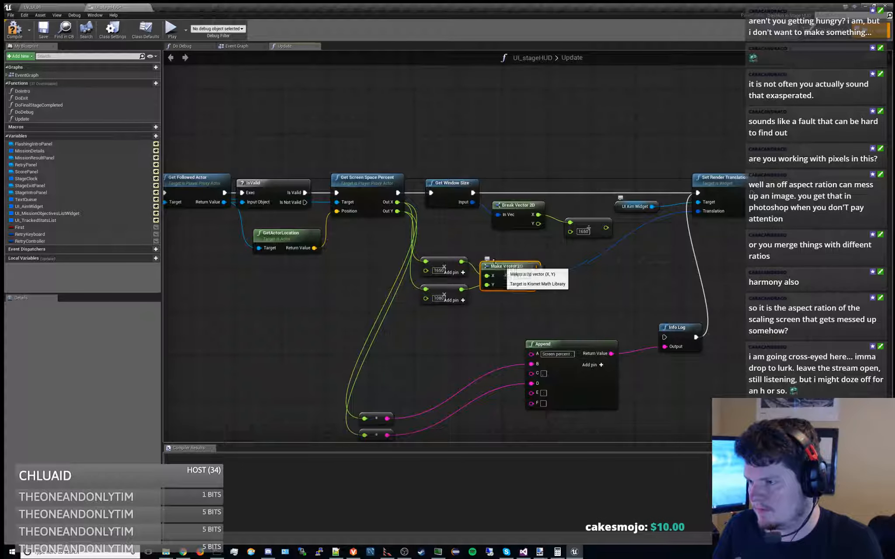
drag(557, 279, 570, 296)
click(452, 247)
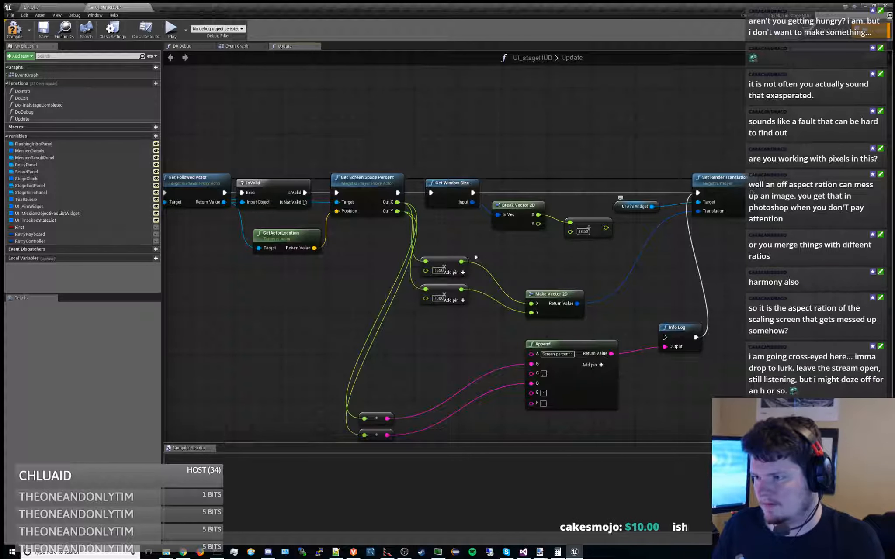
Add a float subtract node that takes 825 from the 1650 multiply node's result, and align it with that node
drag(461, 261, 505, 262)
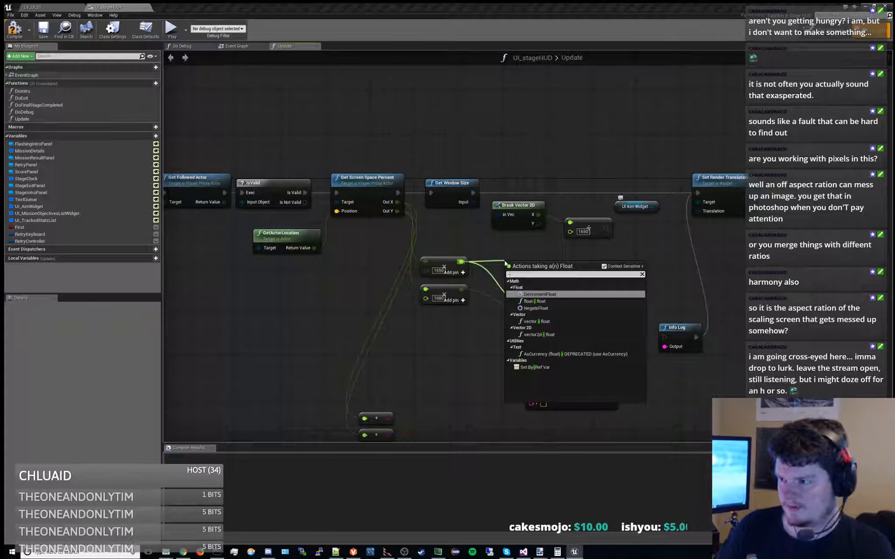
key(Down)
key(Return)
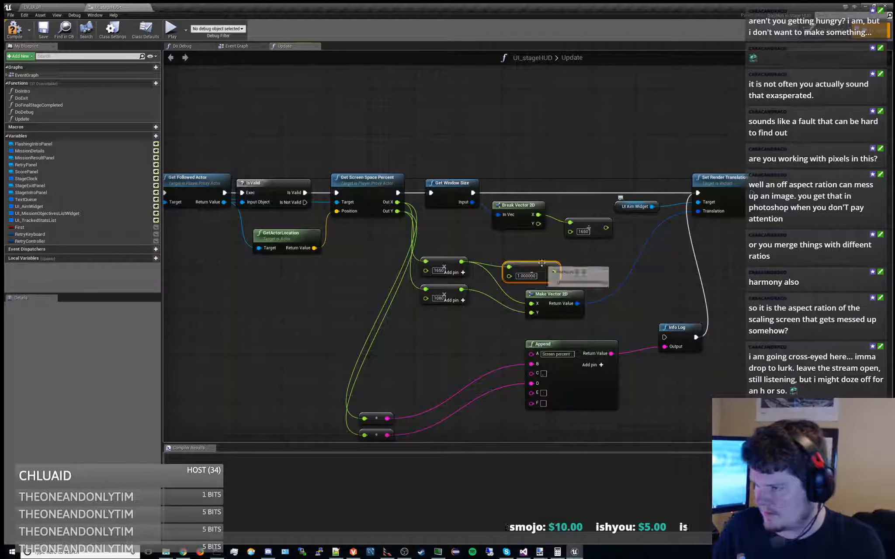
drag(542, 263, 547, 256)
click(536, 265)
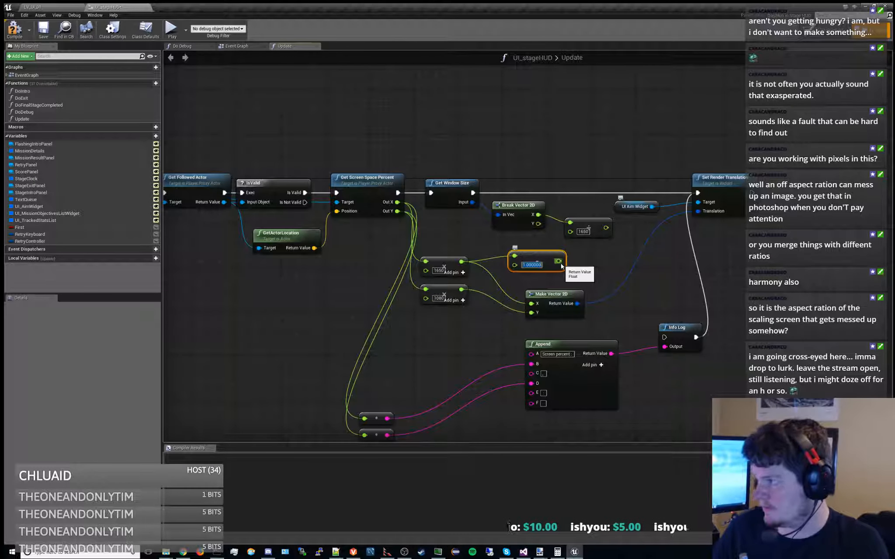
text(825)
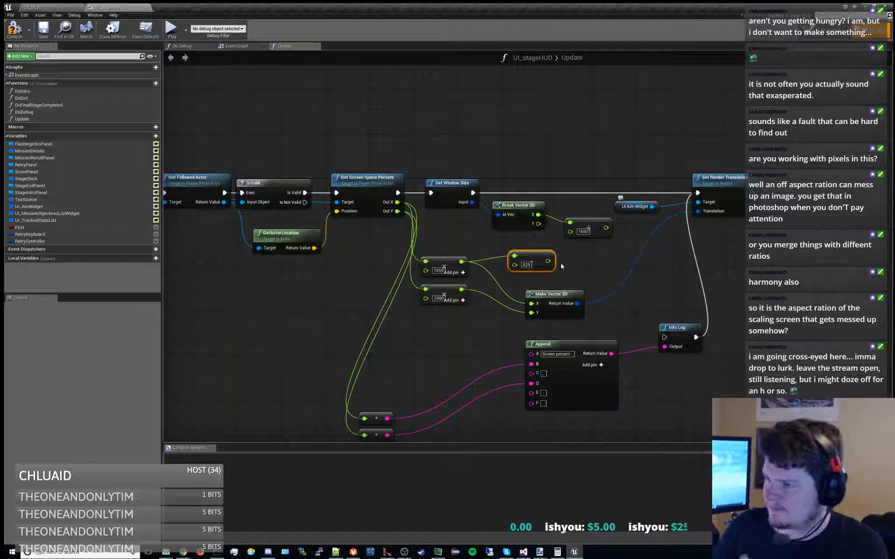
key(Return)
drag(549, 255, 562, 262)
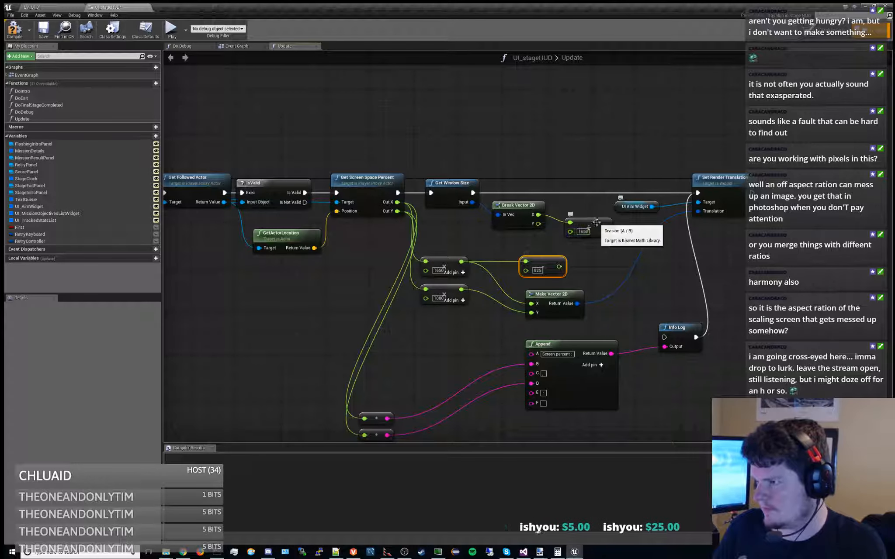
Tidy the Break Vector 2D and divide nodes, and multiply the divide result by the subtract result in a new float multiply node
drag(598, 223, 587, 222)
click(518, 208)
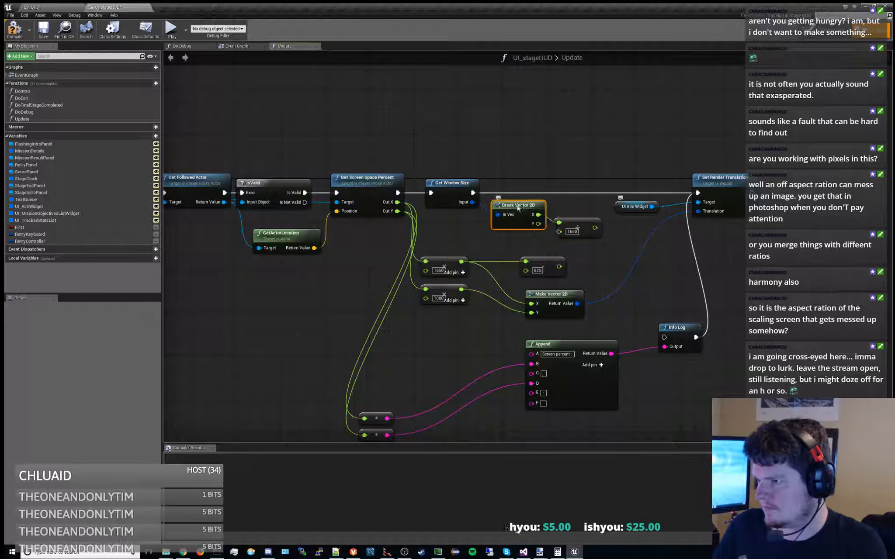
click(567, 223)
right_drag(585, 279, 498, 270)
drag(501, 220, 519, 249)
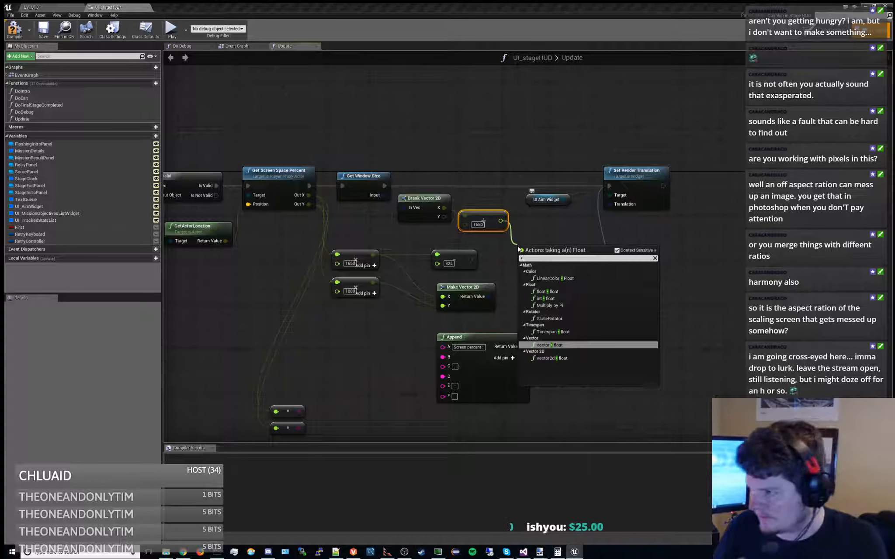
key(Up)
key(Up)
key(Up)
key(Up)
key(Up)
key(Return)
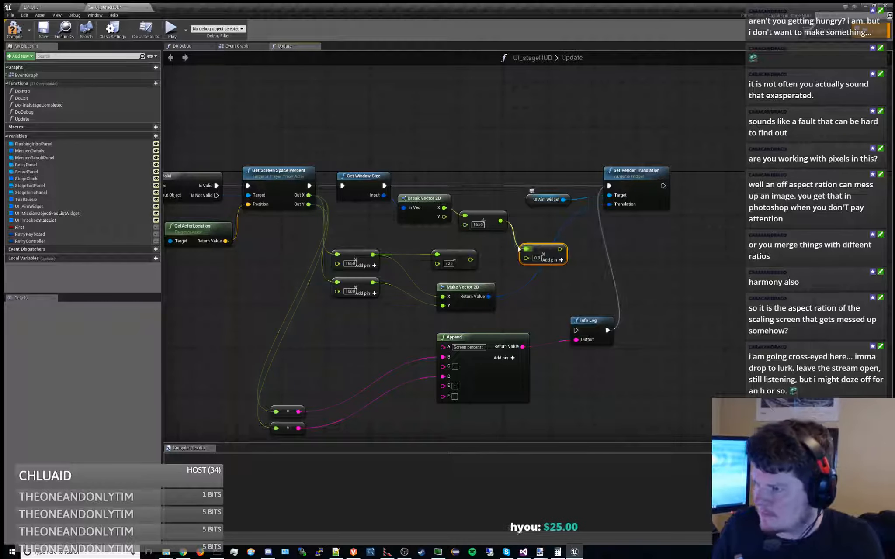
drag(543, 245, 485, 249)
right_drag(485, 248, 453, 210)
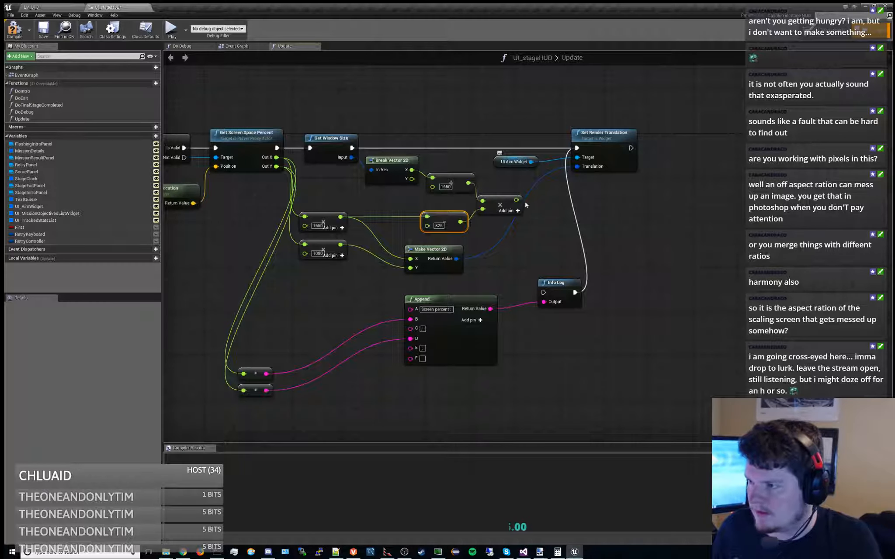
Add a float add node that sums the X branch's multiply result and the 1650 multiply node's result
drag(529, 214, 557, 224)
text(+)
key(Return)
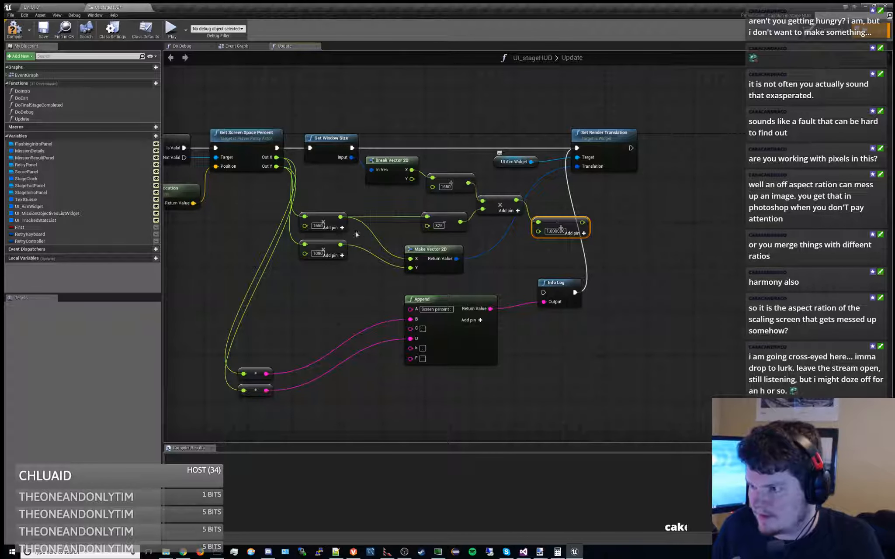
drag(340, 216, 538, 231)
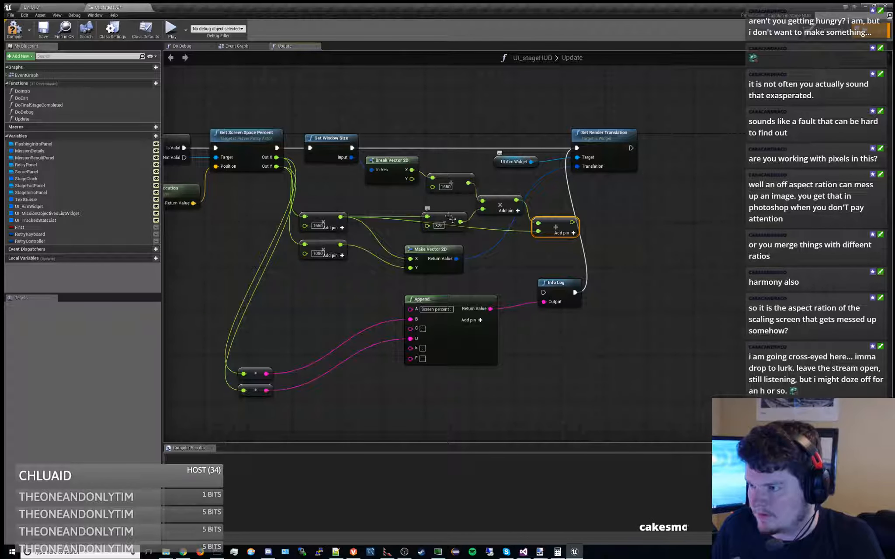
Connect the add node's result to Make Vector 2D's X input, and reposition the 825 subtract node and Make Vector 2D
drag(451, 218, 457, 208)
mouse_move(437, 250)
mouse_down()
mouse_move(457, 268)
mouse_move(452, 256)
mouse_up()
drag(572, 222, 431, 260)
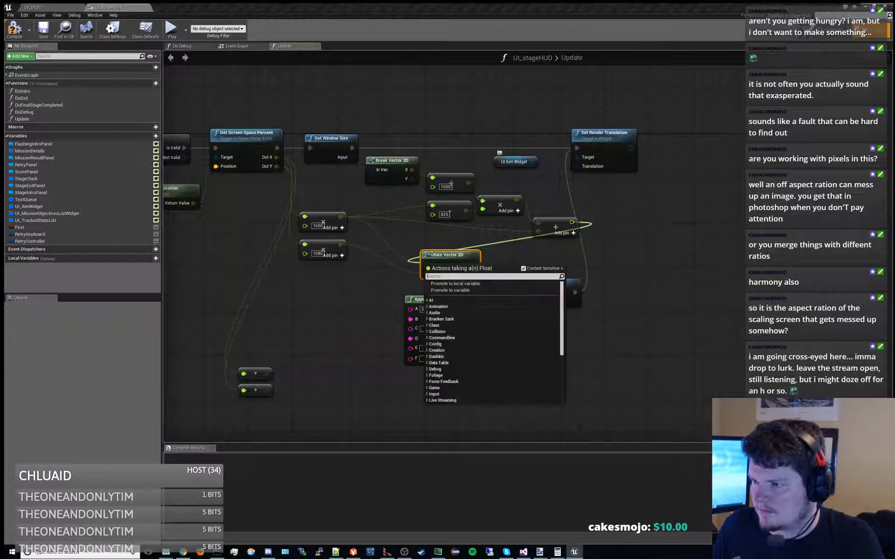
click(475, 242)
drag(572, 221, 427, 264)
right_drag(468, 260, 459, 268)
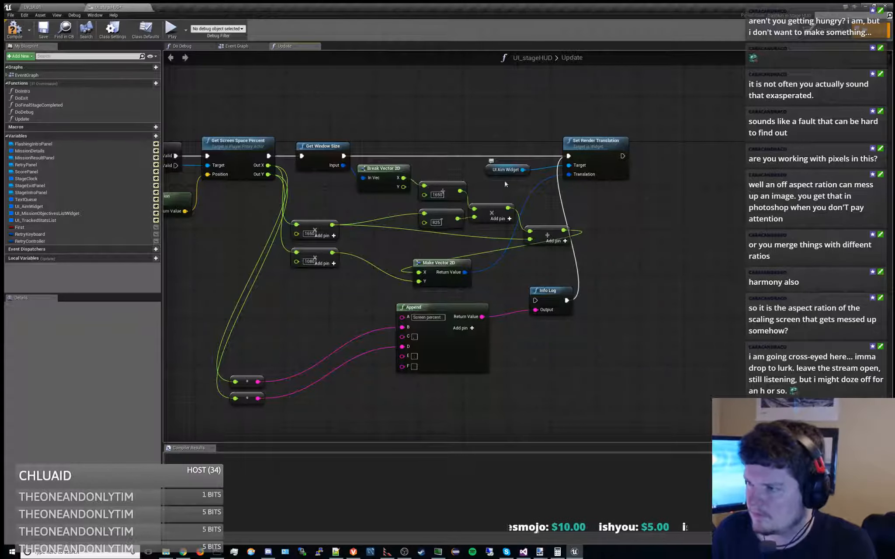
Spread out the graph by moving Append, Info Log, Set Render Translation and the UI Aim Widget node away from the math nodes
drag(492, 211, 491, 205)
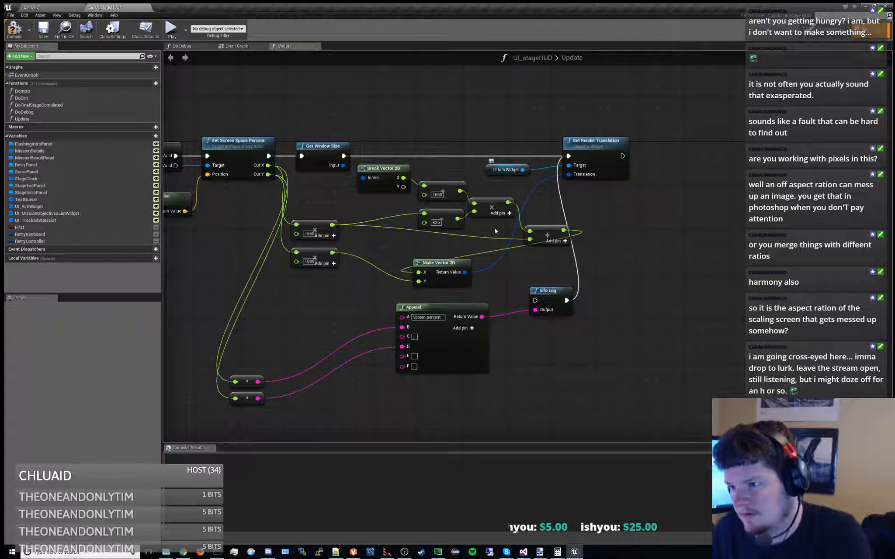
drag(453, 299, 615, 417)
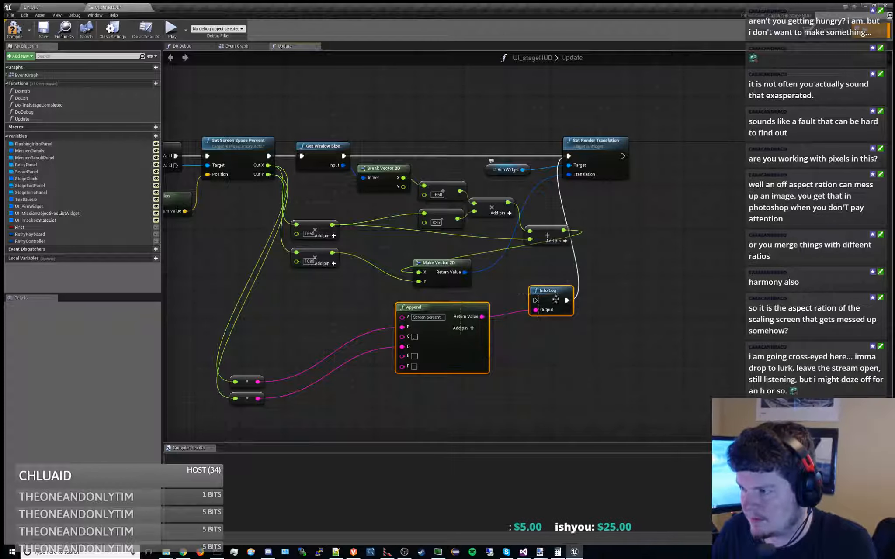
drag(555, 300, 645, 334)
drag(603, 150, 730, 156)
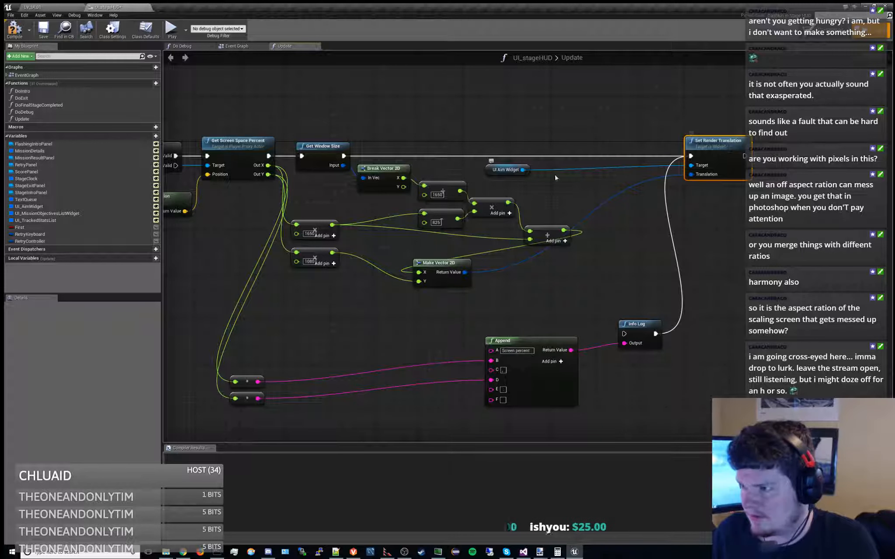
drag(512, 166, 648, 171)
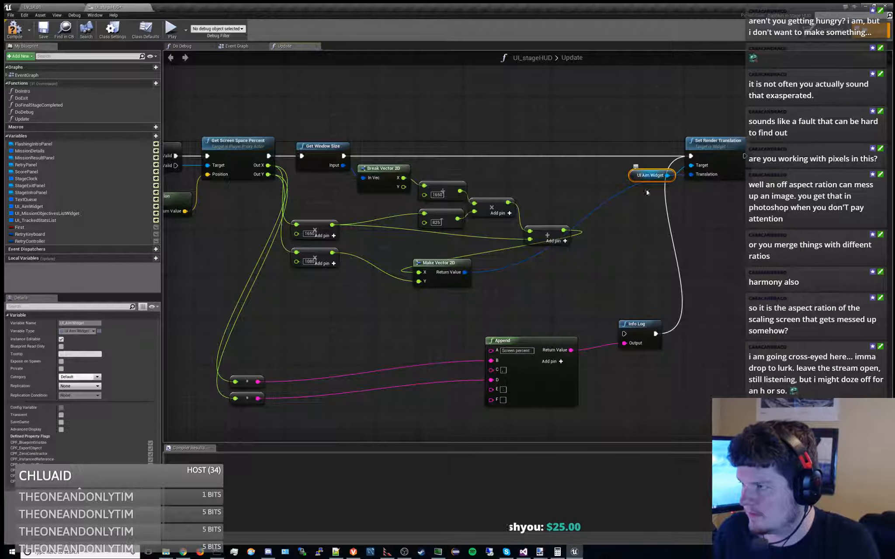
right_drag(634, 246, 680, 234)
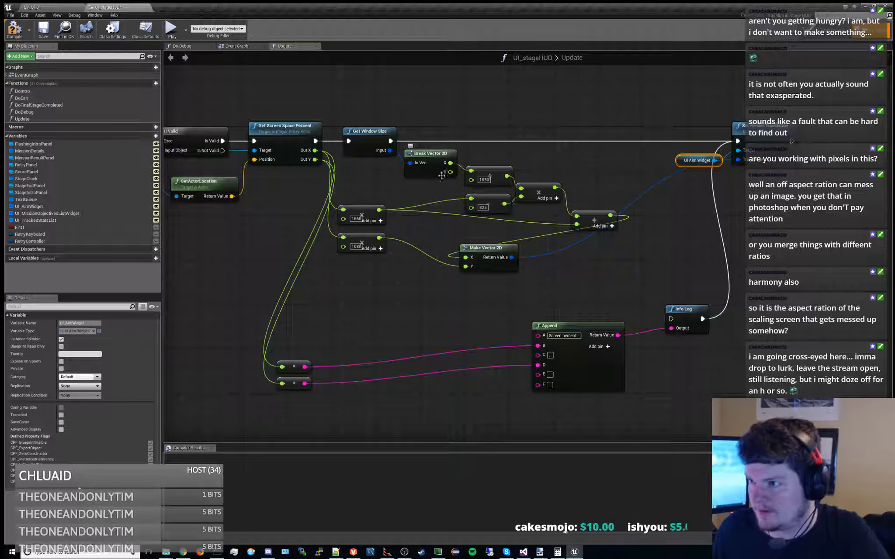
Add a float divide node that divides Break Vector 2D's Y by 540, and place it below the X branch nodes
drag(450, 172, 406, 316)
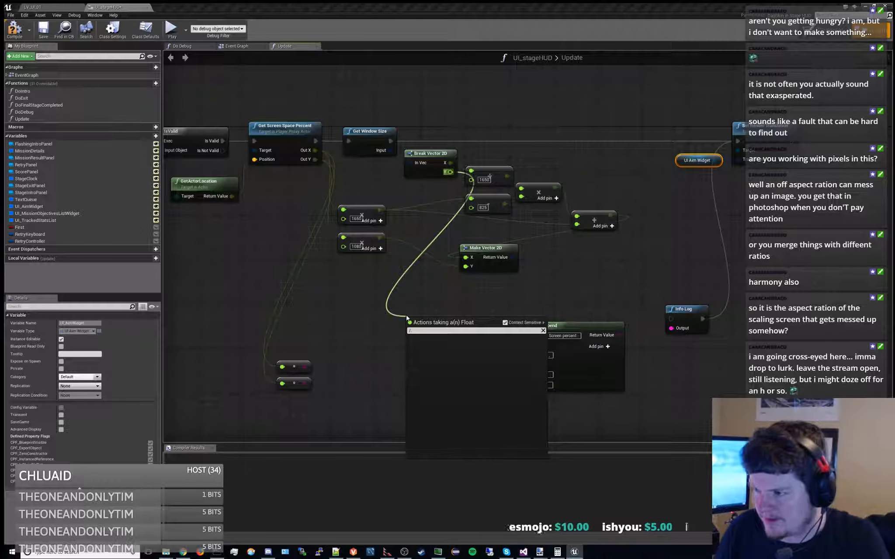
key(Return)
click(426, 330)
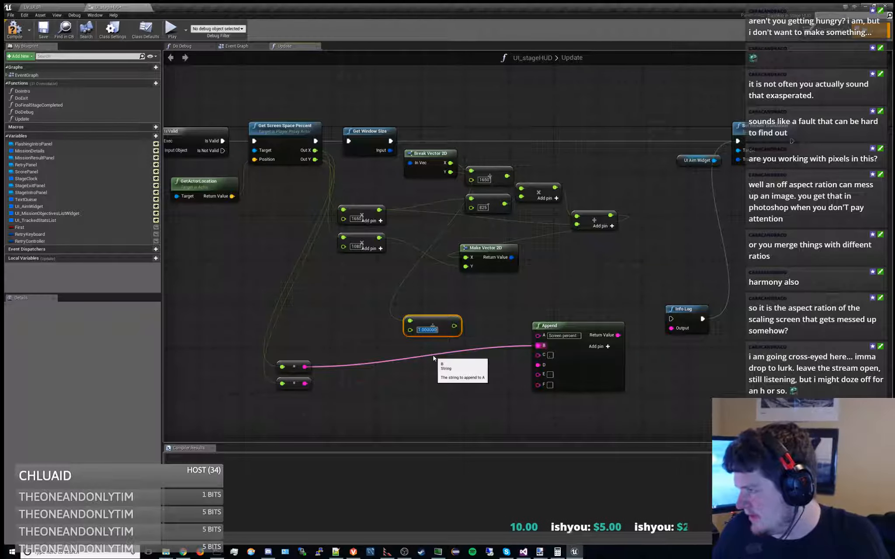
text(300)
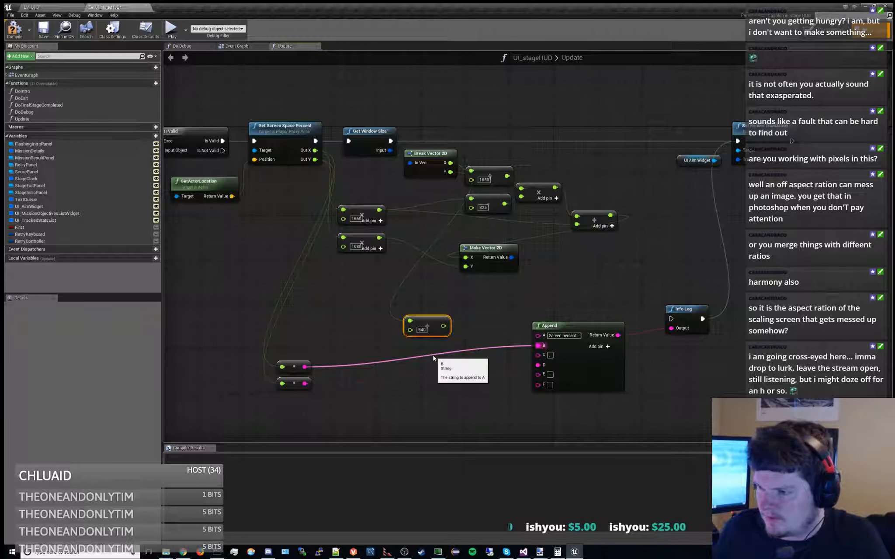
drag(440, 323, 457, 290)
Move Make Vector 2D beyond the X branch's add node, and feed the Y divide result into a new float multiply node
drag(498, 247, 704, 242)
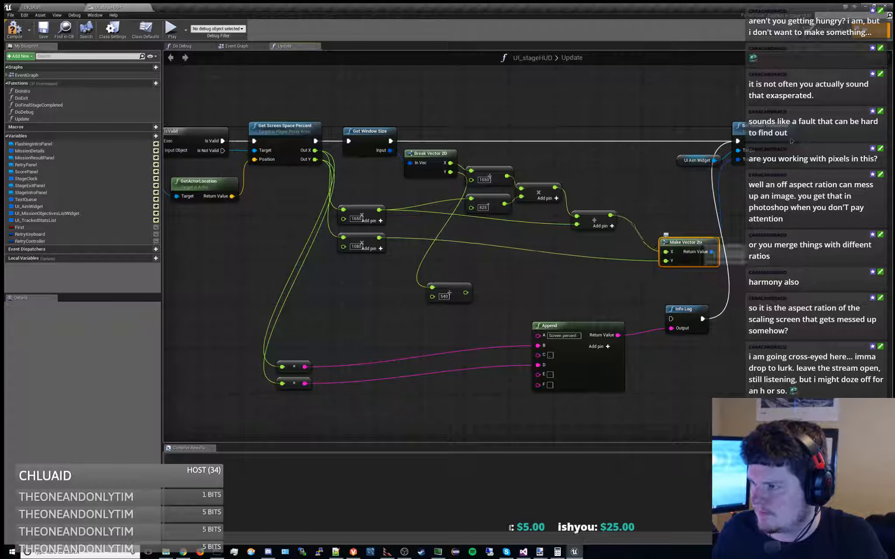
drag(454, 289, 535, 285)
text(*)
key(Up)
key(Up)
key(Up)
key(Up)
key(Up)
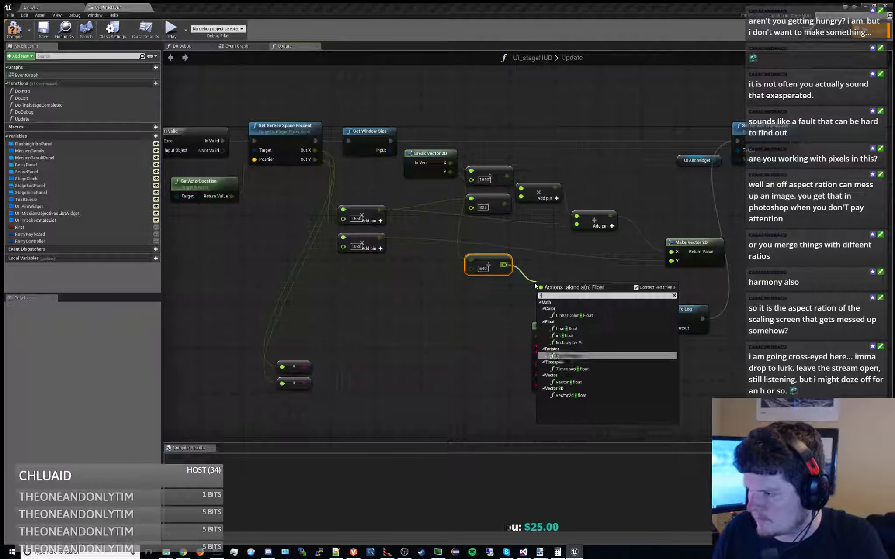
key(Return)
drag(552, 283, 531, 272)
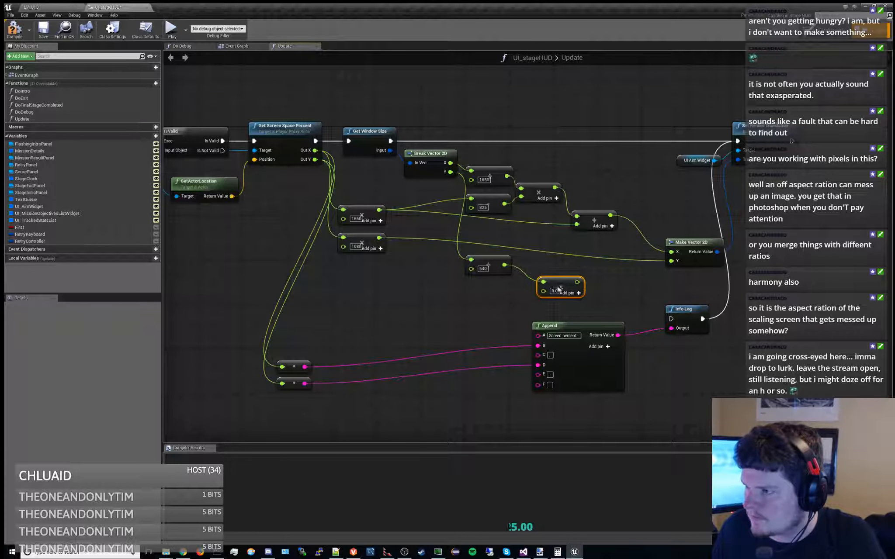
click(474, 311)
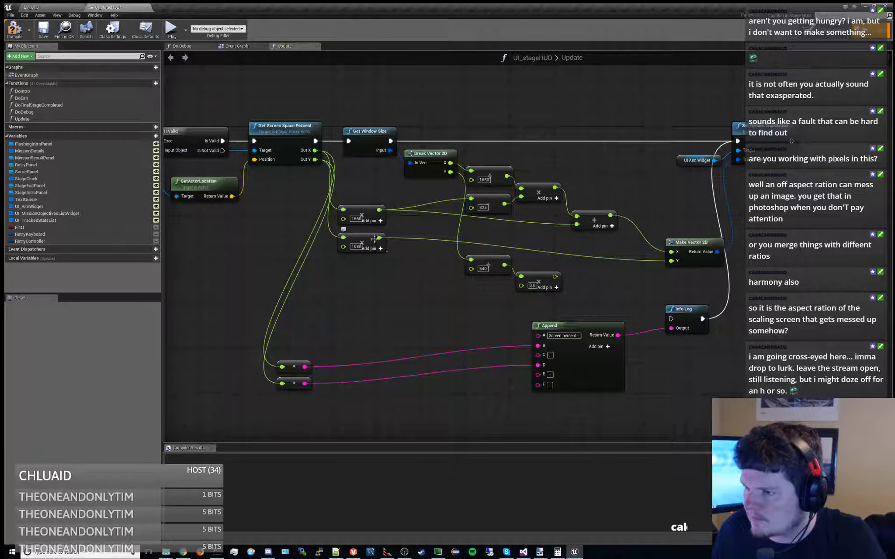
Add a float subtract node that takes 540 from the 1080 multiply node's result
drag(379, 238, 446, 288)
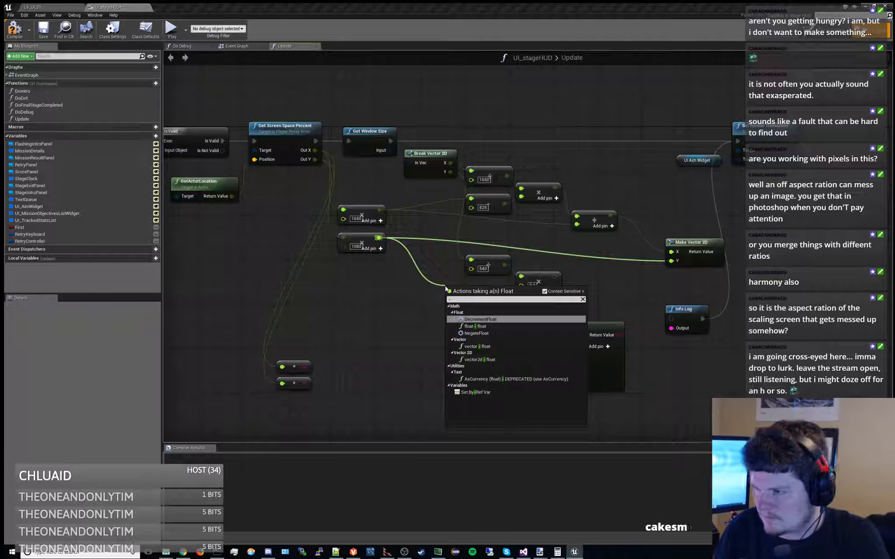
click(474, 326)
click(466, 302)
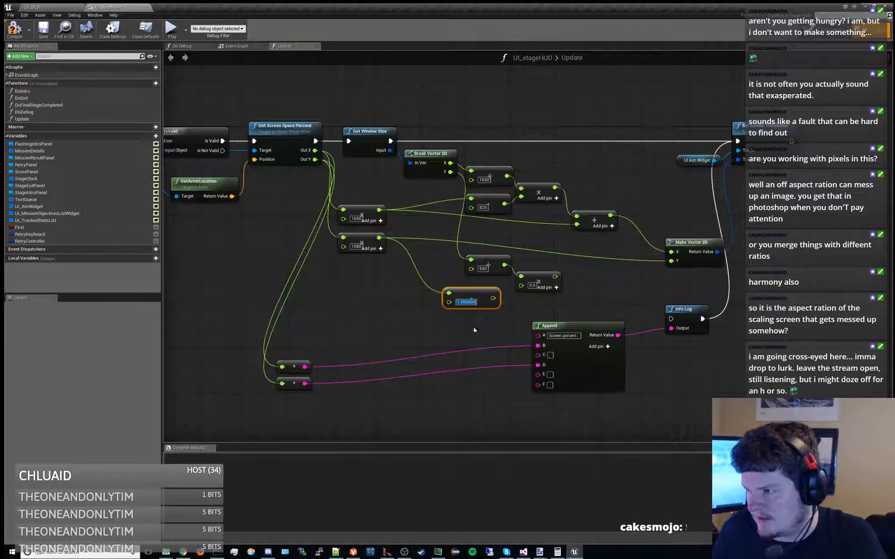
text(540)
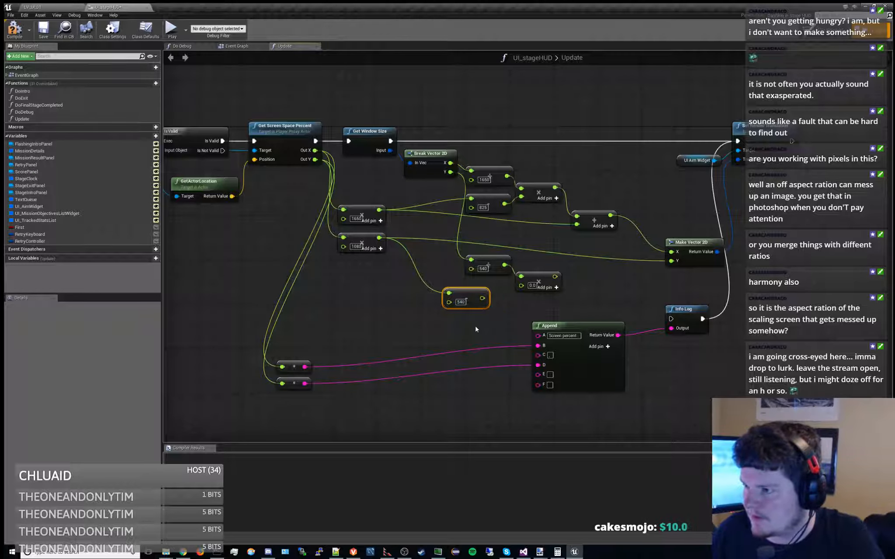
Set the Y divide node's divisor to 1080, and line up the Y branch's divide, subtract and multiply nodes
click(487, 267)
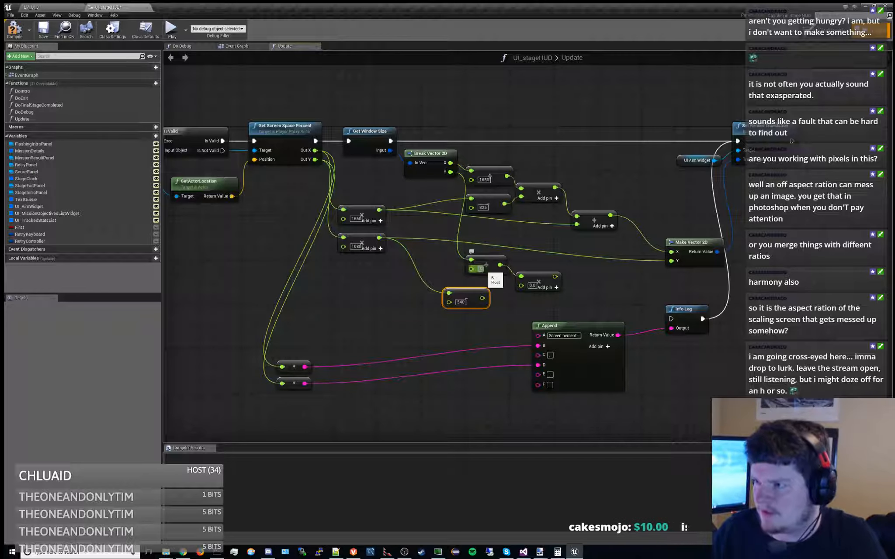
mouse_move(478, 295)
mouse_down()
mouse_move(494, 284)
mouse_move(483, 292)
mouse_up()
drag(495, 257, 490, 257)
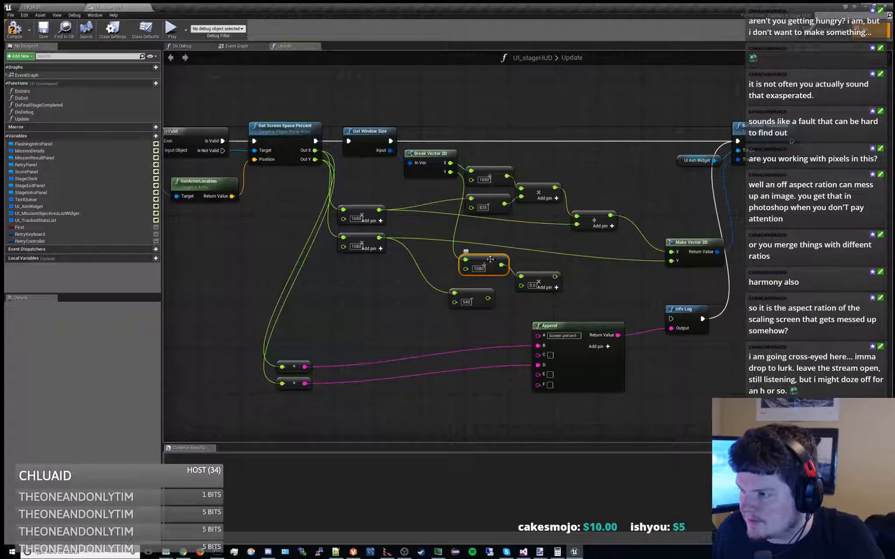
drag(542, 274, 563, 274)
mouse_move(475, 292)
mouse_down()
mouse_move(485, 283)
mouse_move(489, 292)
mouse_up()
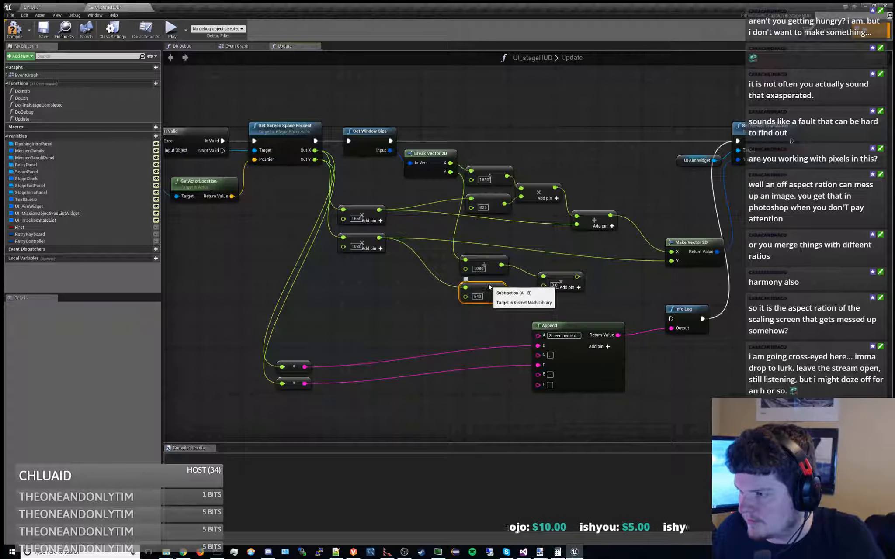
Connect the 540 subtract result to the Y branch's multiply node, and feed the product into a new float add node
right_drag(491, 324, 462, 346)
drag(466, 317, 558, 390)
key(Down)
key(Return)
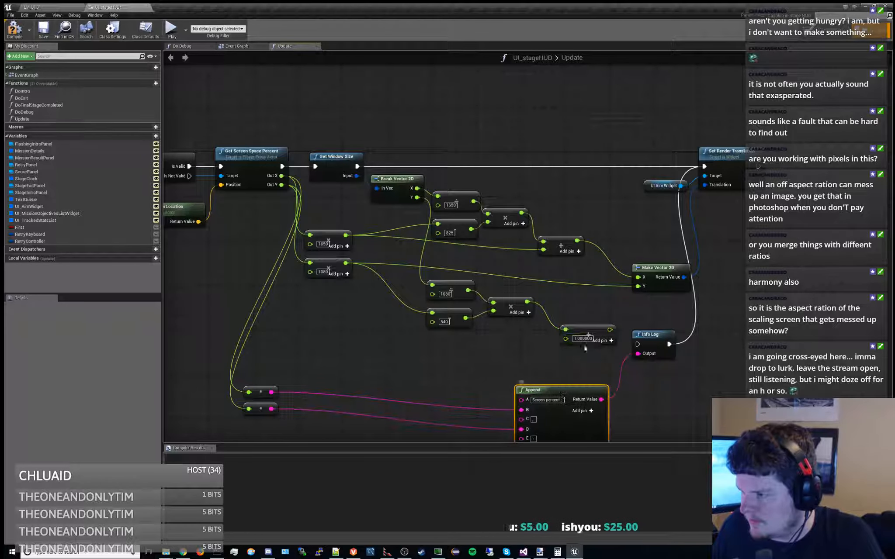
drag(586, 337, 575, 331)
Connect the Y branch's add node result to Make Vector 2D's Y input, and compile the UI_stageHUD blueprint
drag(345, 262, 553, 341)
right_drag(606, 304, 476, 304)
drag(467, 329, 510, 289)
right_drag(452, 291, 628, 248)
scroll(579, 241, down, 1)
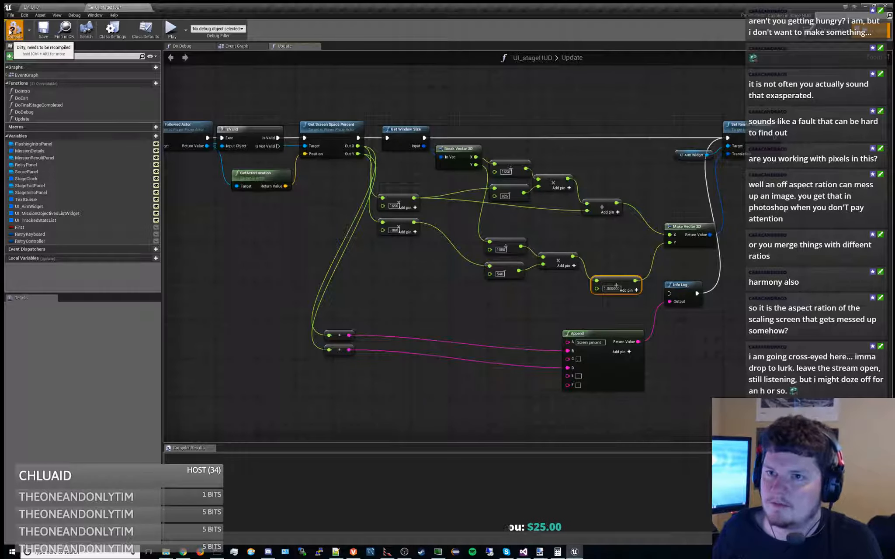
click(45, 37)
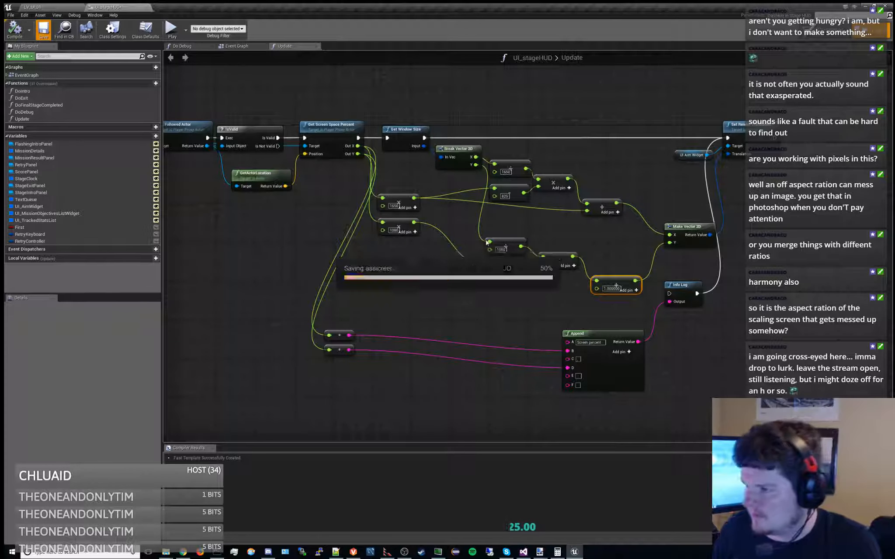
Switch to the level editor and open the LV_Training_01 level from the Levels > Training_01 content folder
click(65, 6)
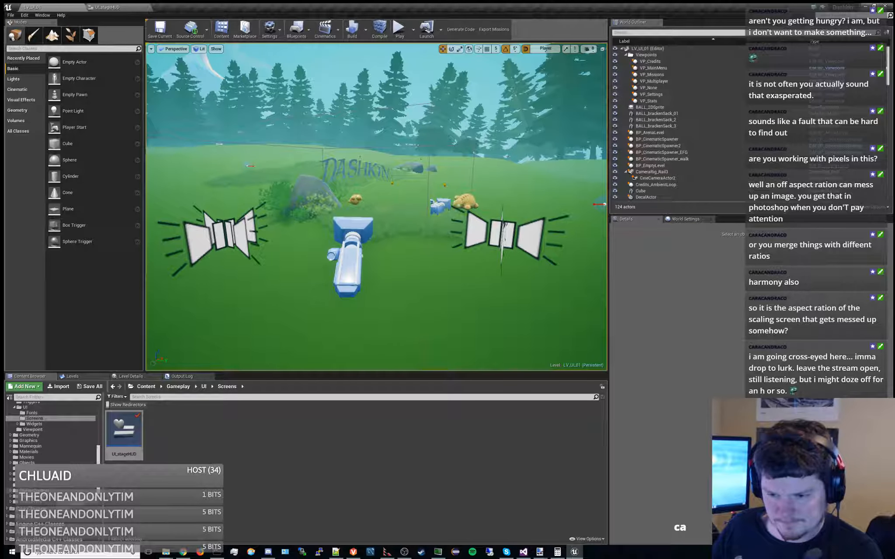
scroll(42, 461, up, 5)
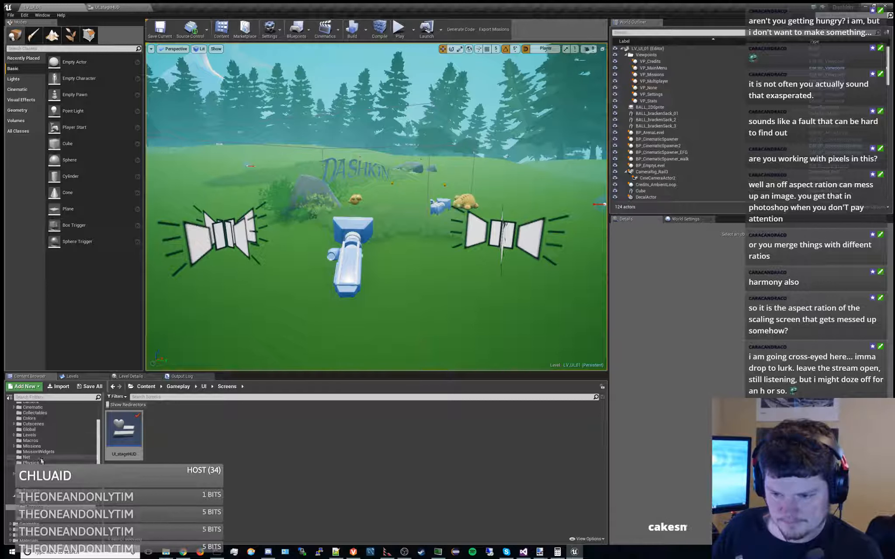
click(29, 435)
click(356, 436)
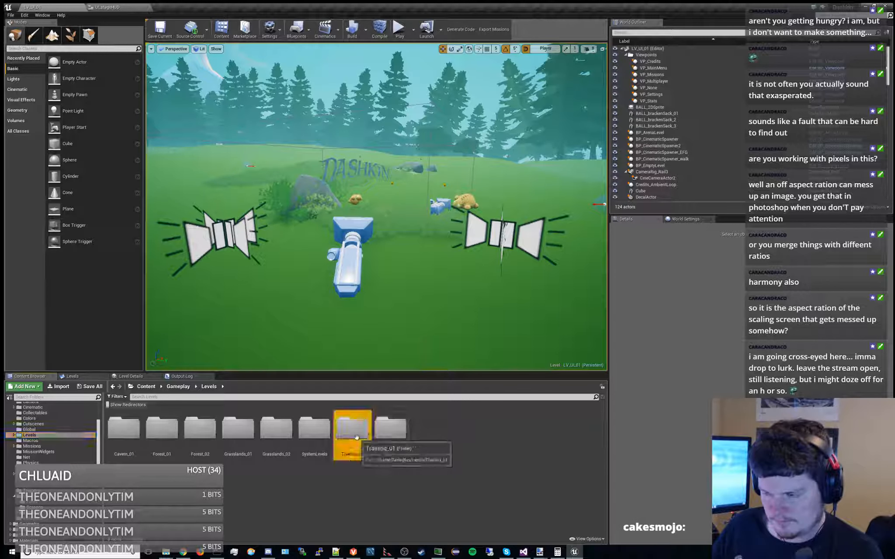
double_click(356, 437)
double_click(129, 431)
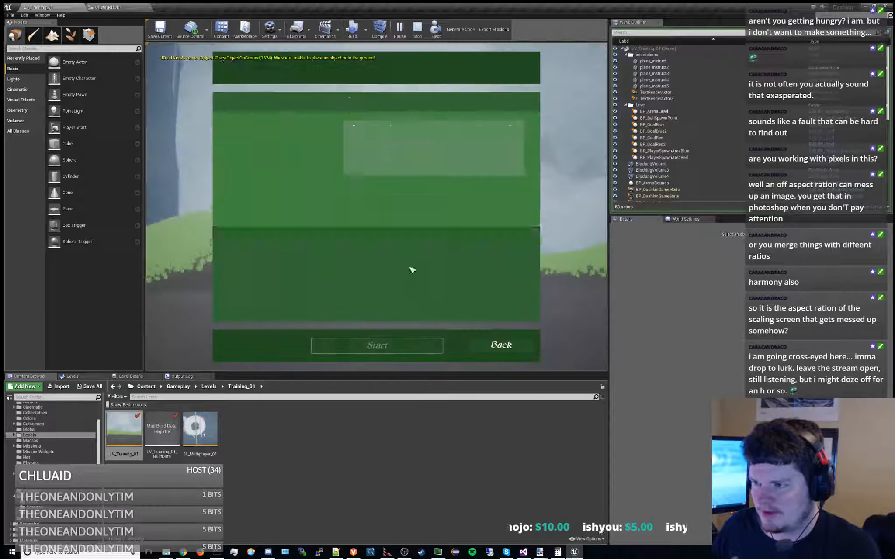
Start the training mission in the play session, and run and jump the character to check the aim widget's position
click(371, 344)
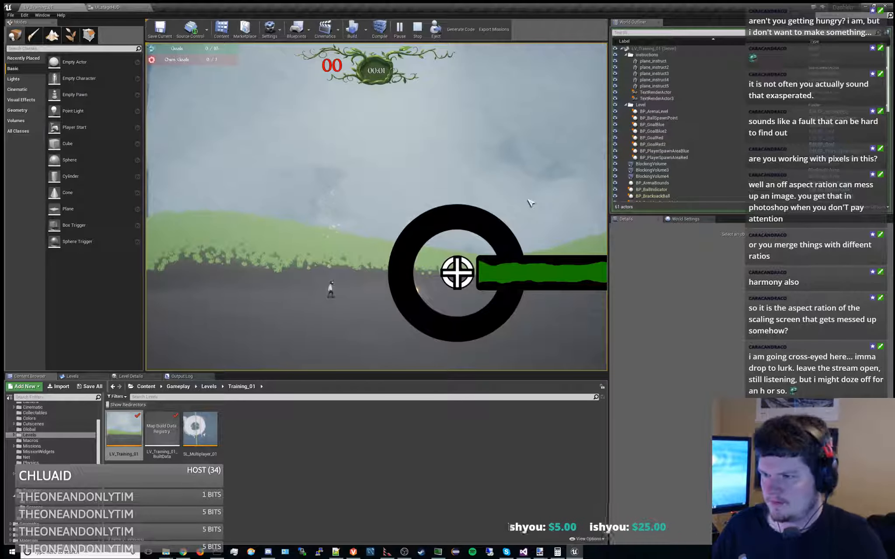
key(d)
key(a)
key(a)
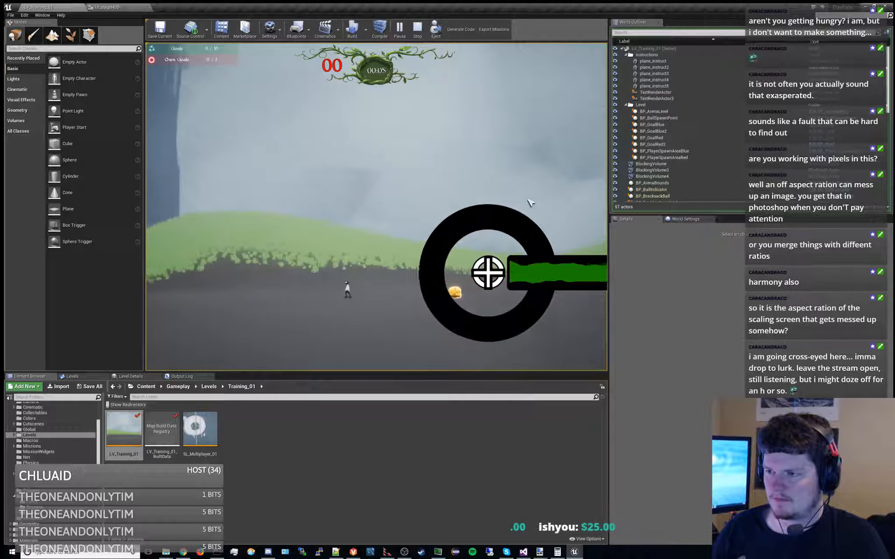
key(d)
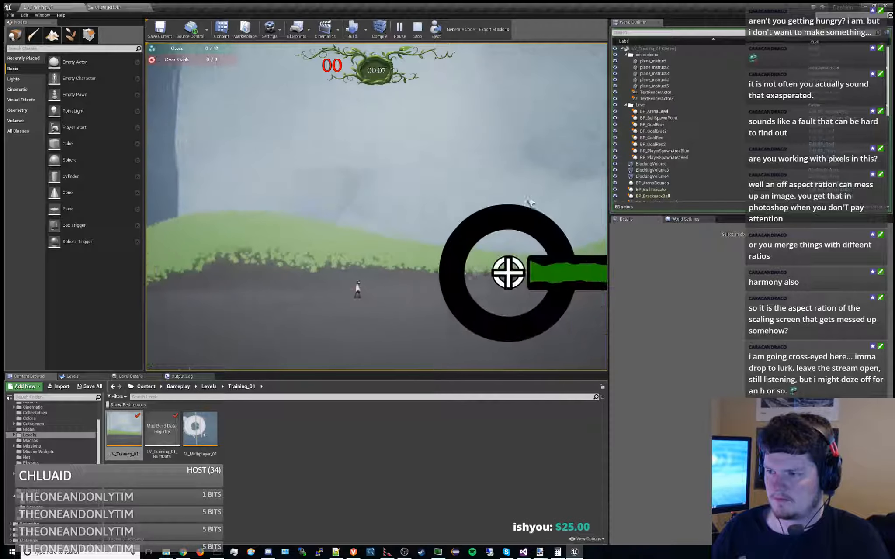
key(space)
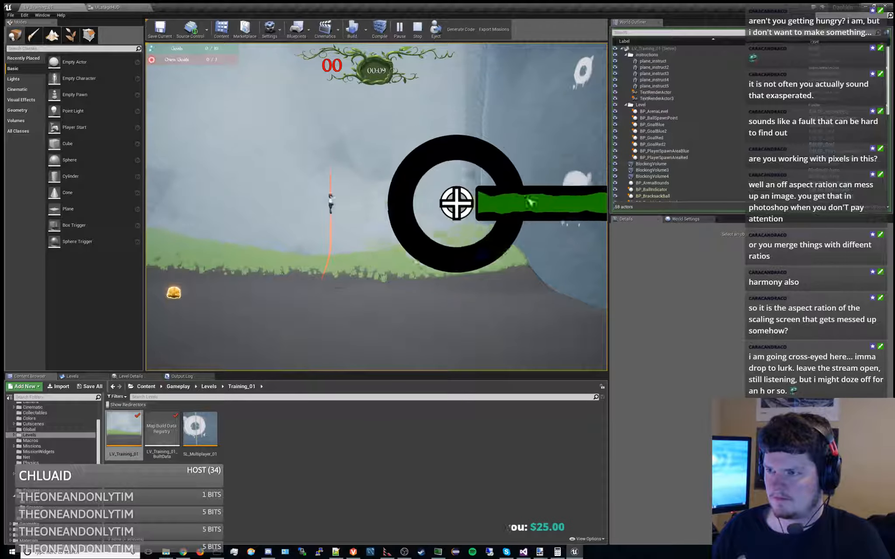
key(space)
key(d)
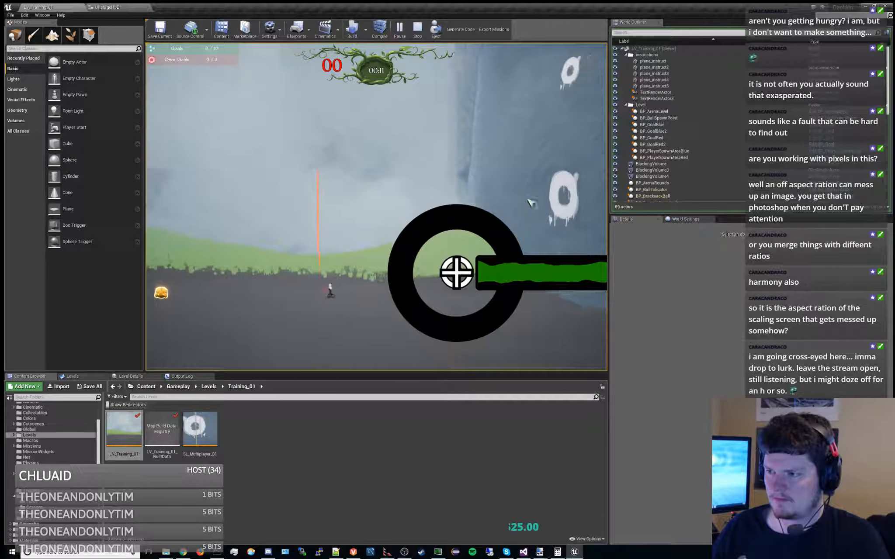
key(space)
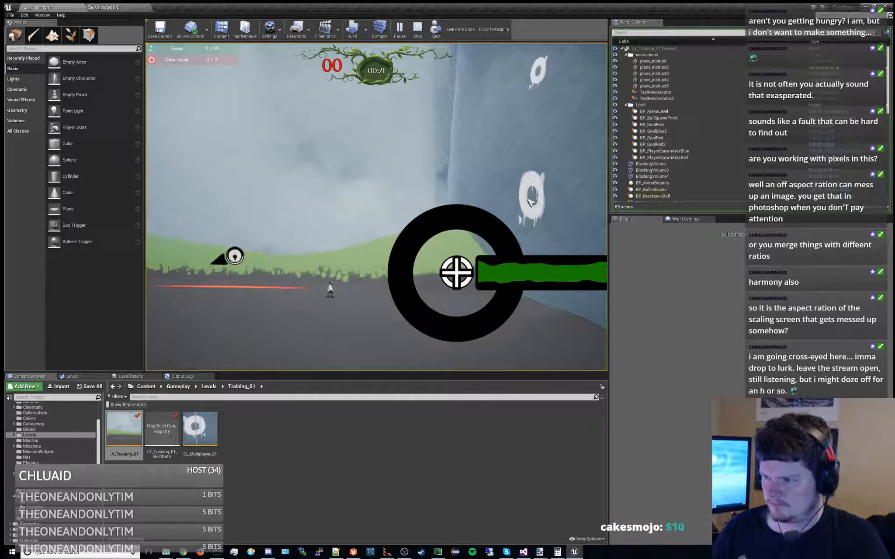
Narrow the running game viewport in two stages and widen it again to check the aim widget's alignment at tall aspect ratios
drag(608, 258, 360, 256)
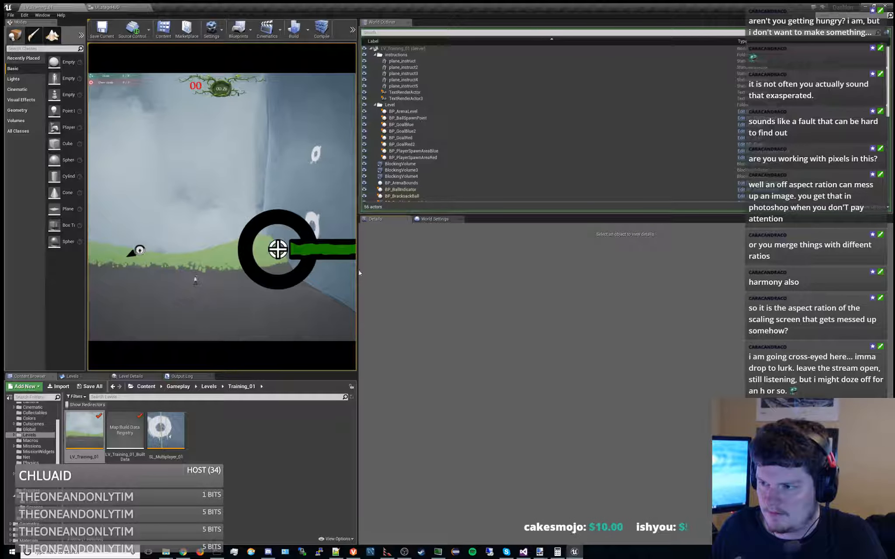
drag(358, 273, 228, 278)
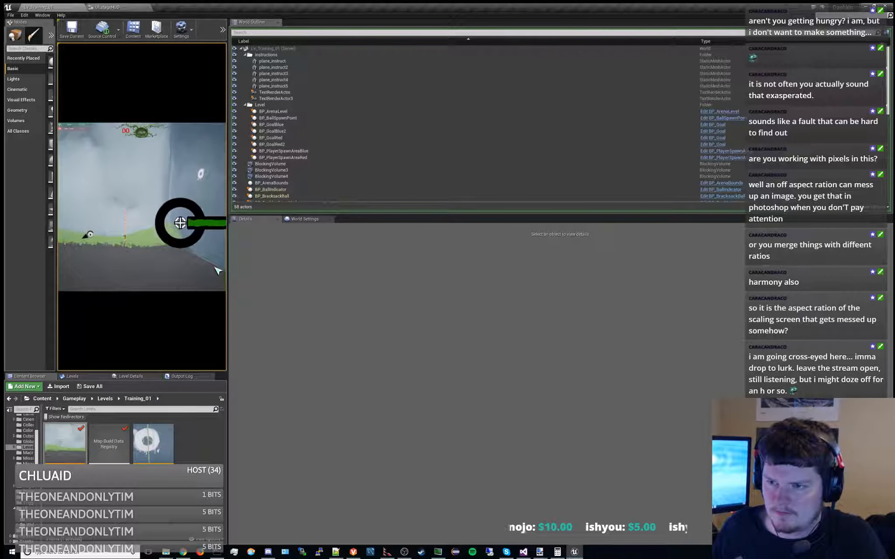
drag(227, 270, 720, 274)
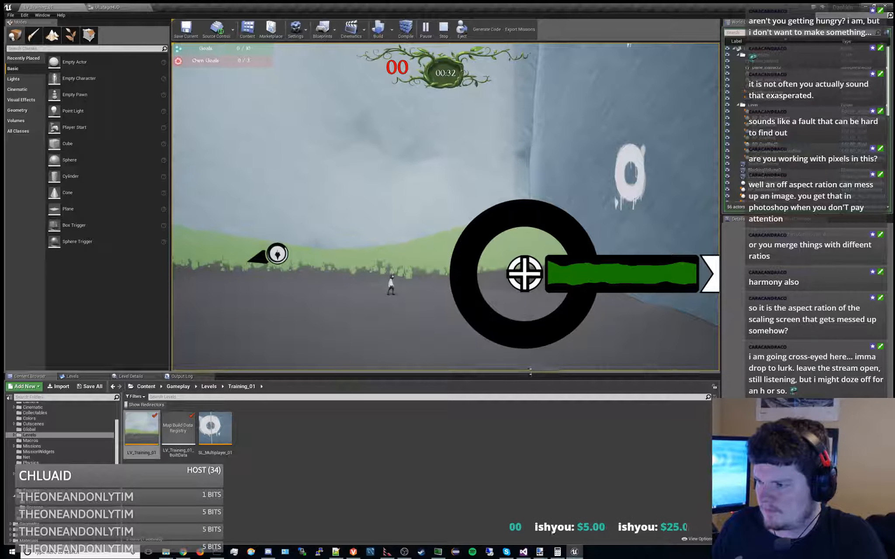
Shorten the game viewport to a wide, flat shape and enlarge it to a medium height to check the aim widget's alignment
drag(531, 375, 533, 200)
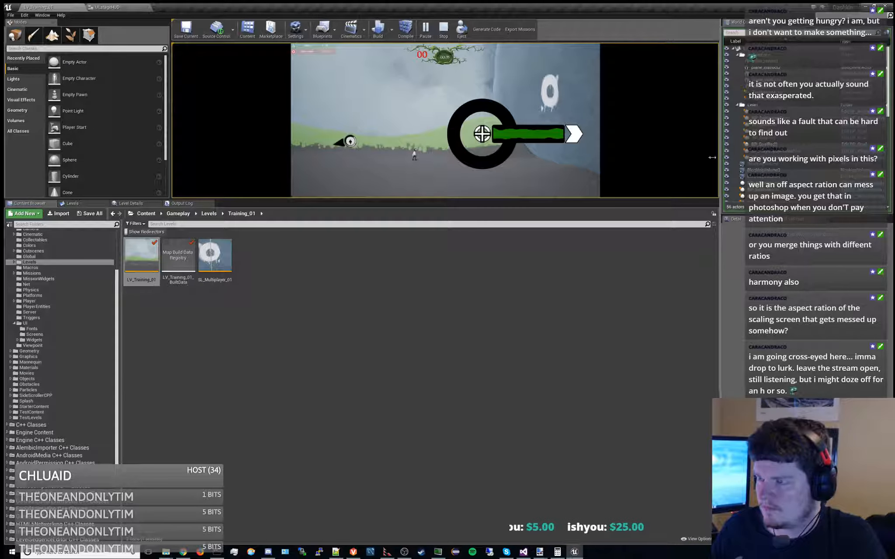
drag(712, 157, 704, 157)
drag(541, 202, 533, 320)
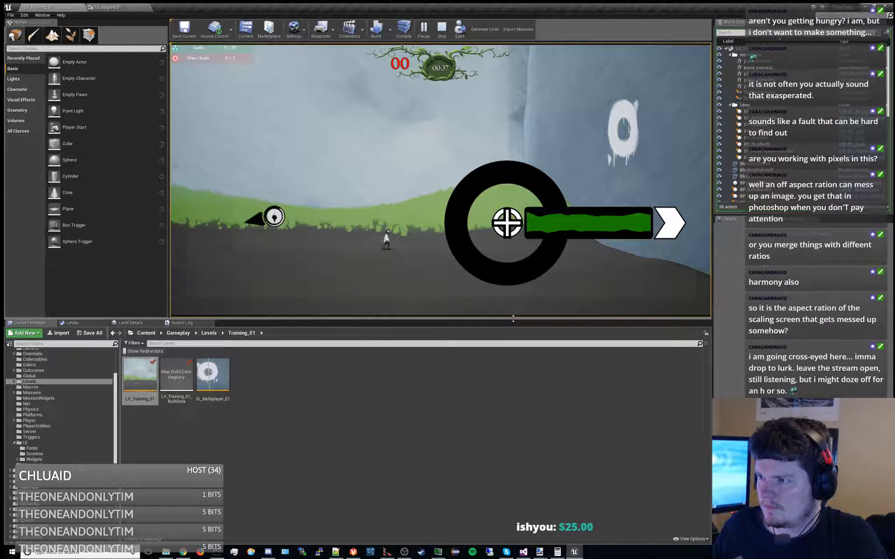
mouse_move(712, 261)
mouse_down()
mouse_move(660, 261)
mouse_move(721, 261)
mouse_up()
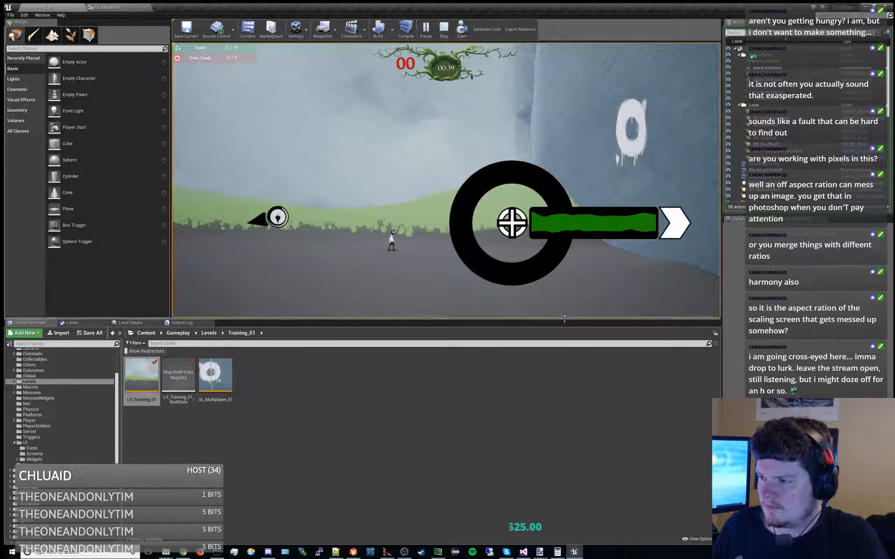
mouse_move(574, 319)
mouse_down()
mouse_move(574, 270)
mouse_move(569, 318)
mouse_up()
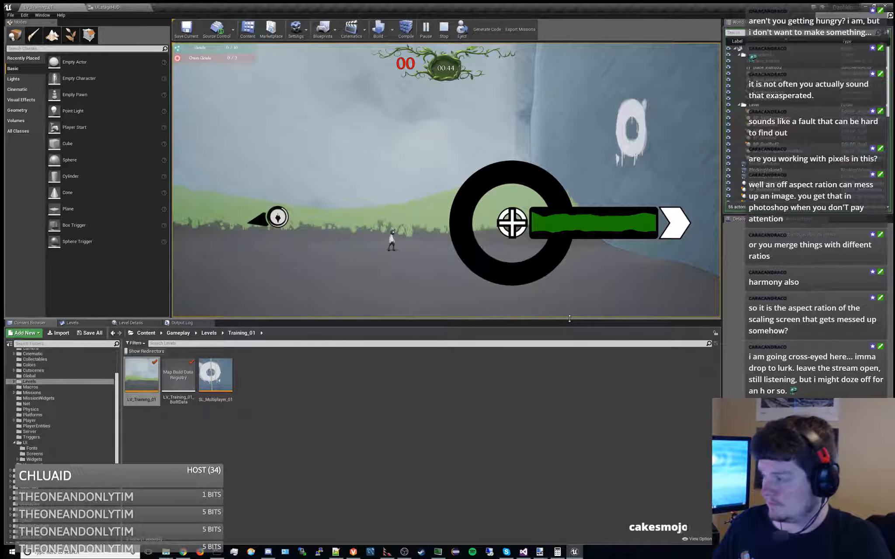
Switch to the UI_stageHUD blueprint's Update graph and set a breakpoint on the Set Render Translation node
click(108, 7)
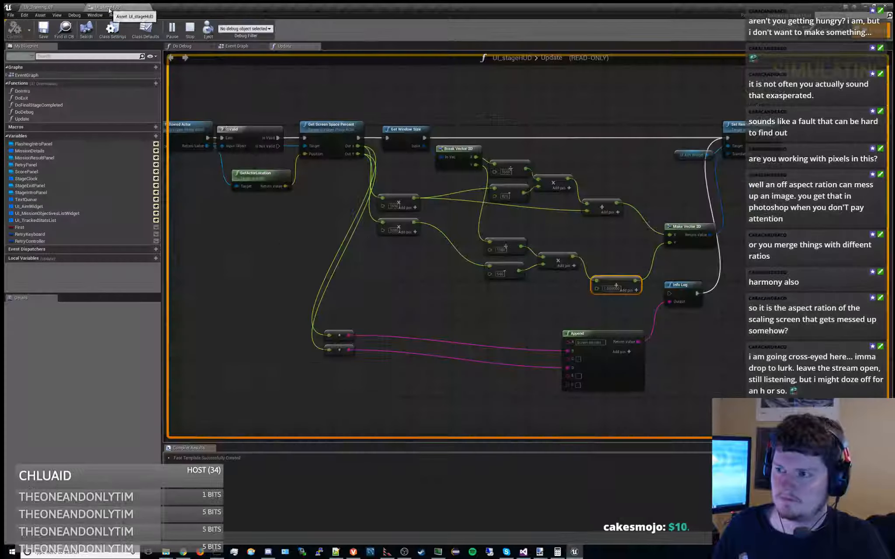
scroll(490, 277, down, 1)
click(622, 158)
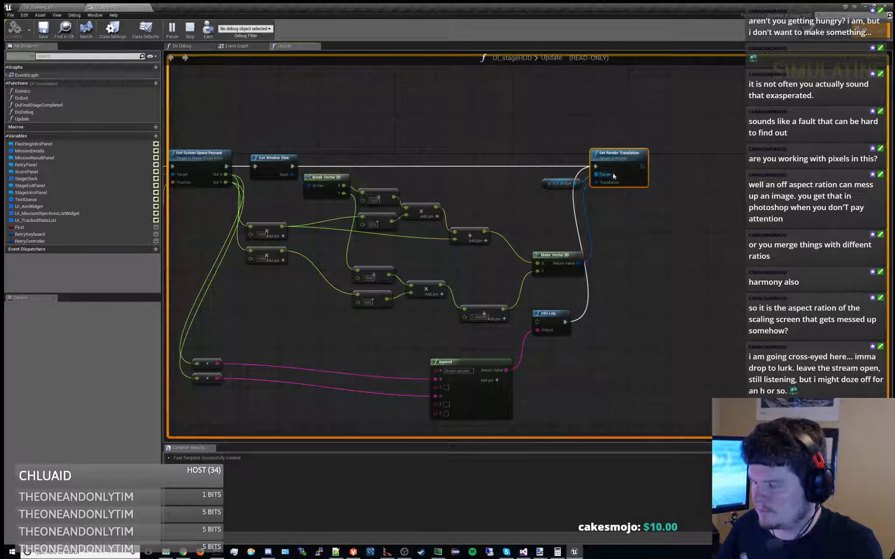
key(F9)
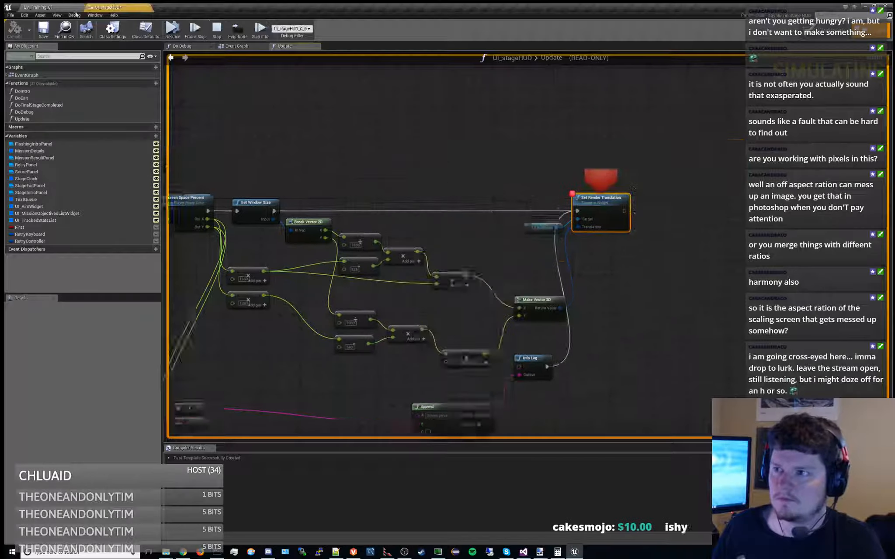
Inspect the live values of Break Vector 2D's X output and the inputs of the two screen-percent multiply nodes
scroll(445, 211, up, 1)
right_drag(418, 203, 619, 144)
right_drag(547, 206, 548, 180)
mouse_move(438, 180)
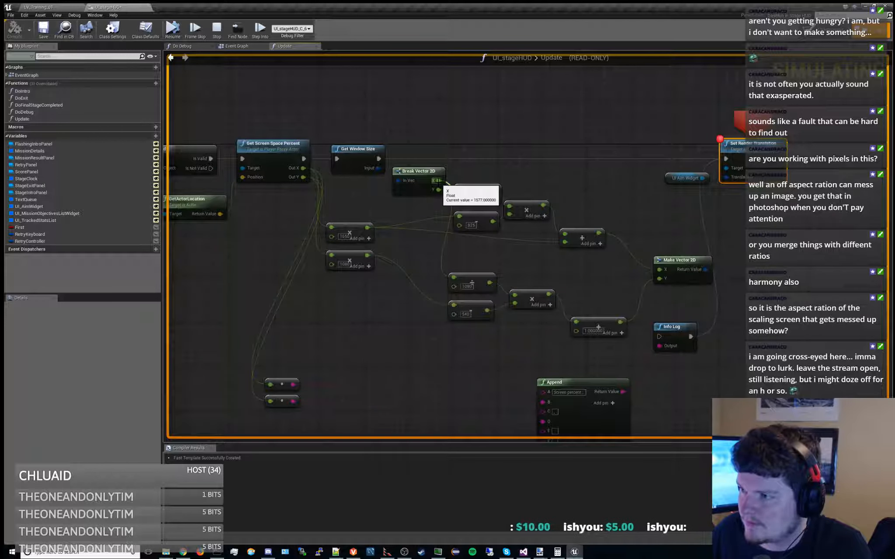
right_drag(437, 199, 463, 169)
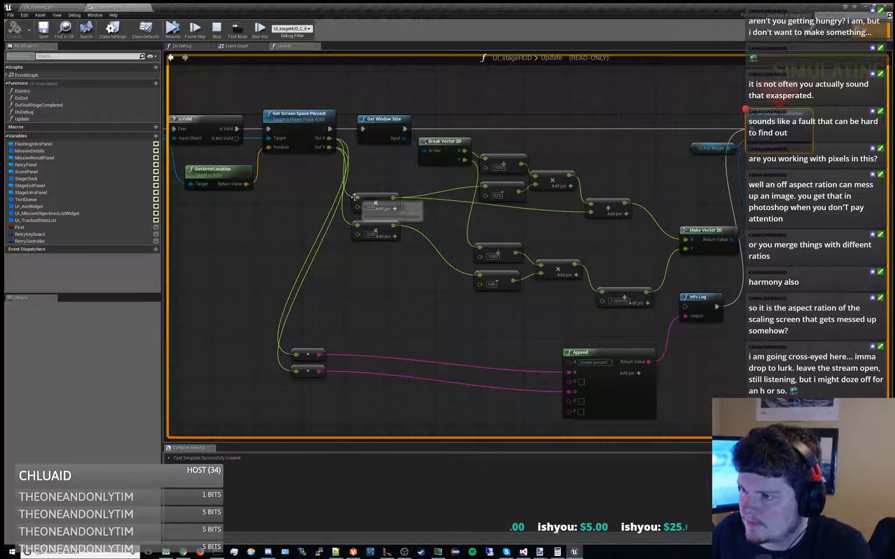
mouse_move(358, 225)
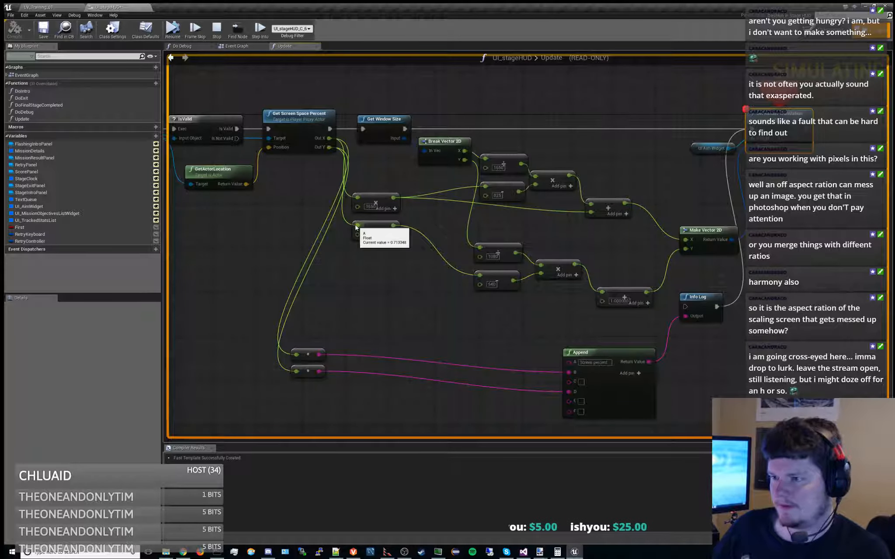
right_drag(424, 226, 405, 284)
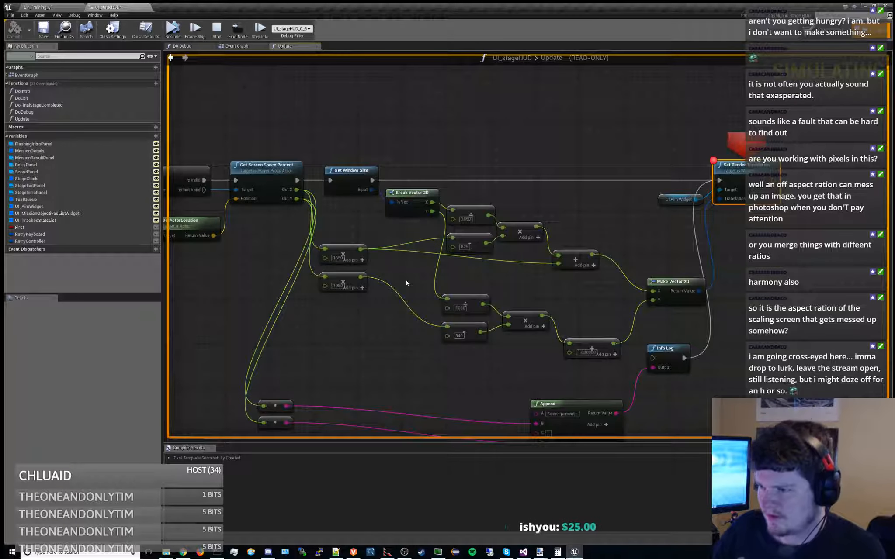
mouse_move(325, 249)
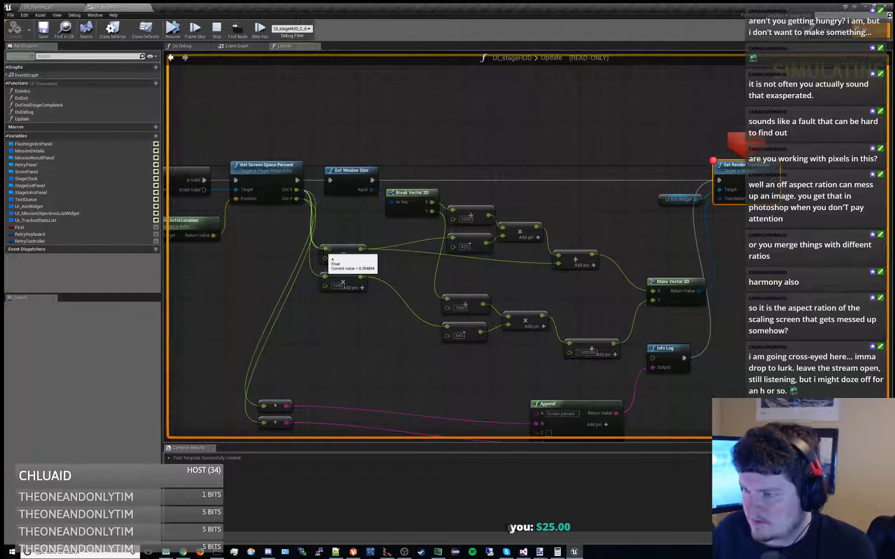
mouse_move(364, 249)
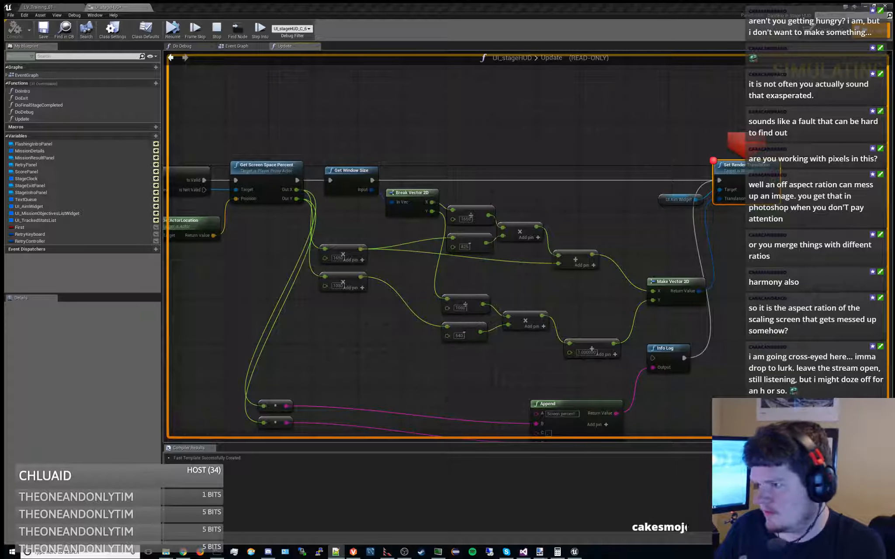
right_drag(432, 259, 396, 252)
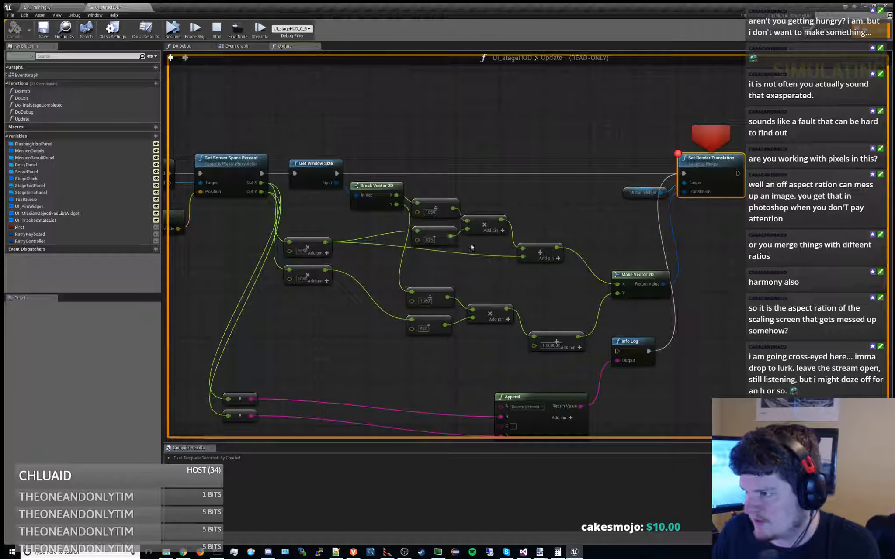
Inspect the live values along the X branch, from the 825 subtract result through the multiply and add nodes to Make Vector 2D
key(alt+Tab)
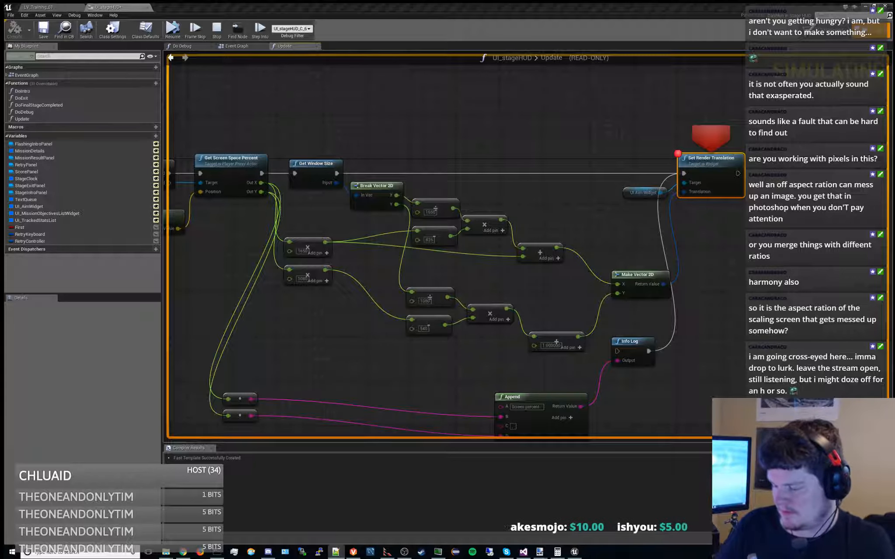
click(448, 255)
mouse_move(451, 236)
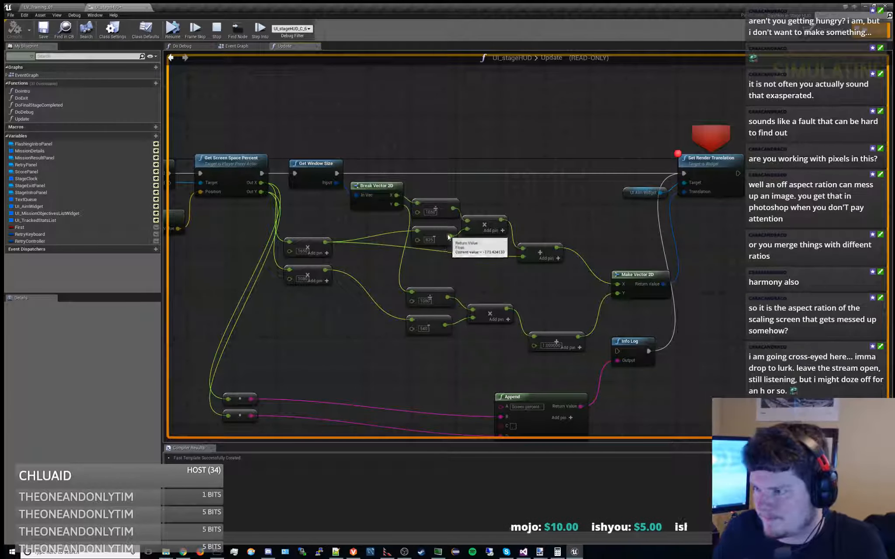
mouse_move(452, 209)
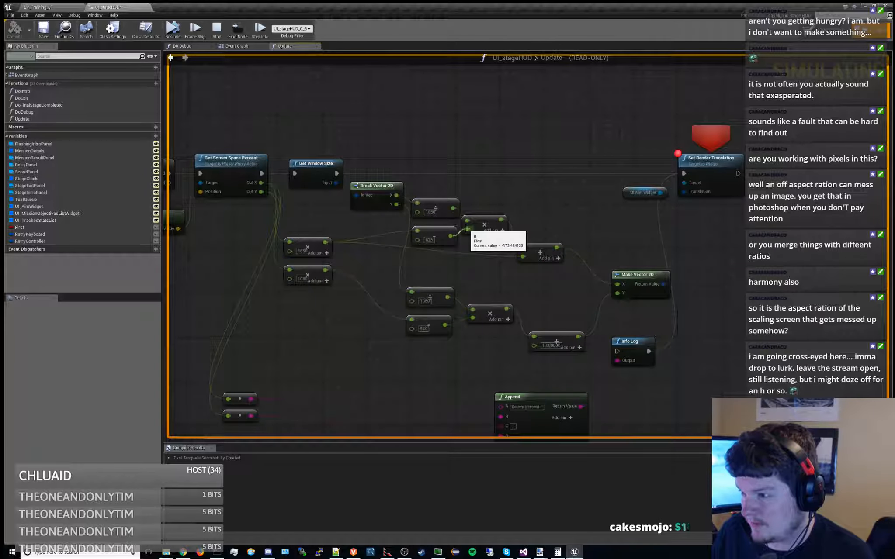
mouse_move(522, 249)
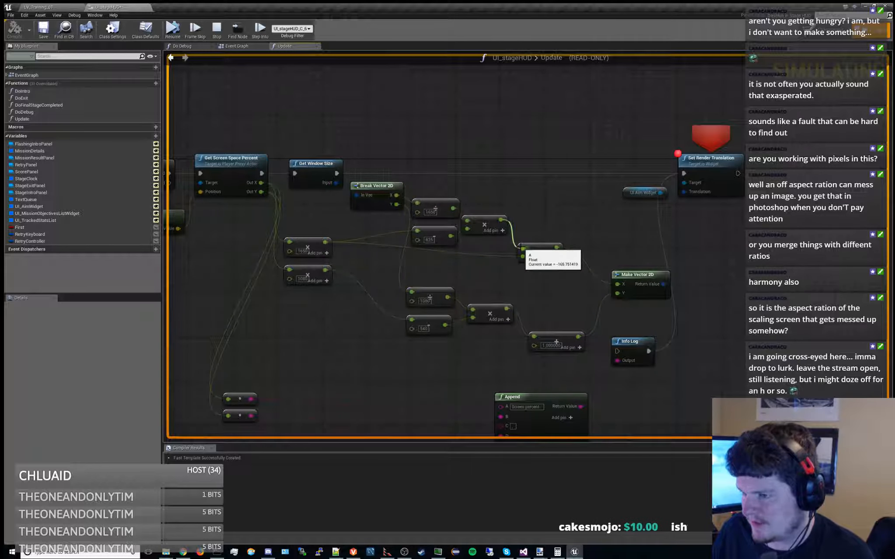
right_drag(569, 209, 511, 203)
mouse_move(560, 279)
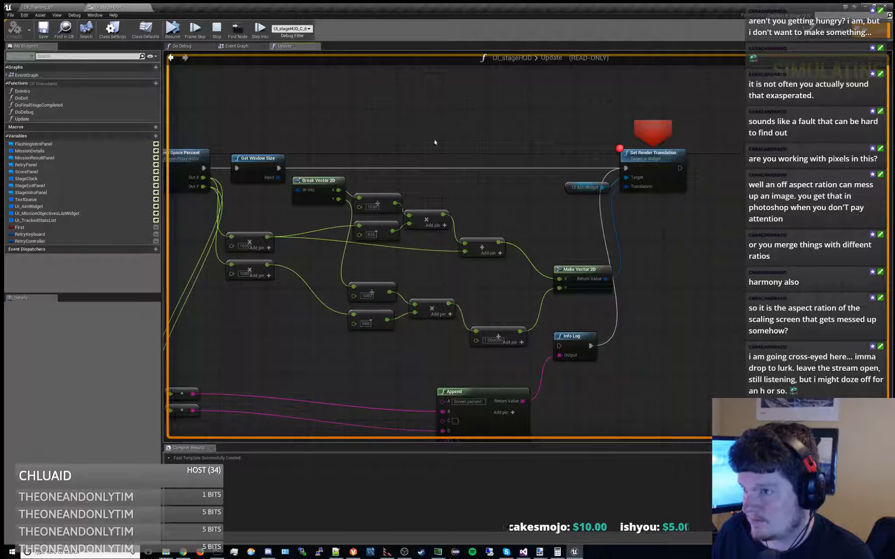
Advance the paused play session by one frame, resume it, and return to the running level
click(195, 28)
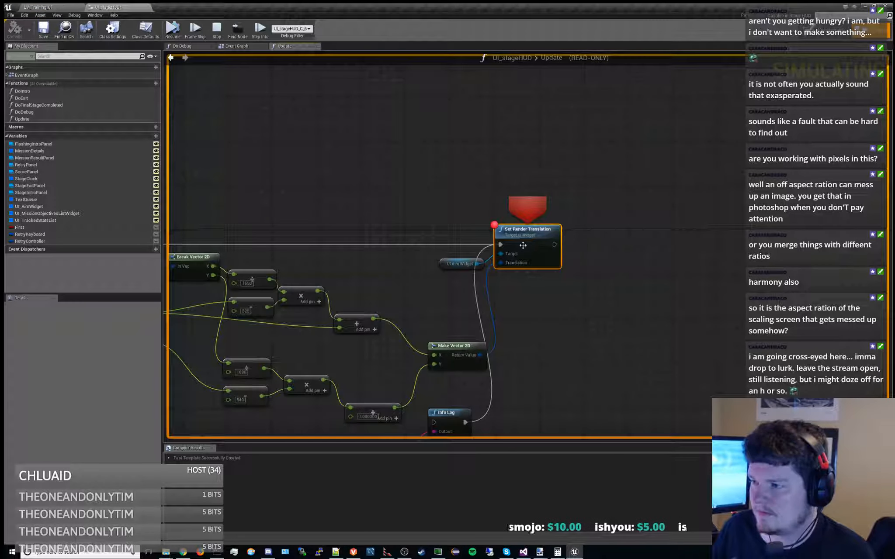
click(182, 28)
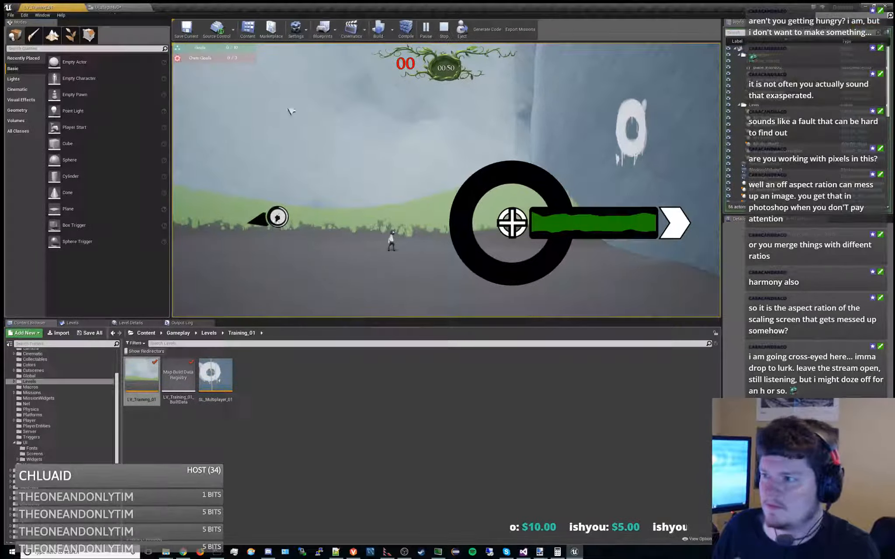
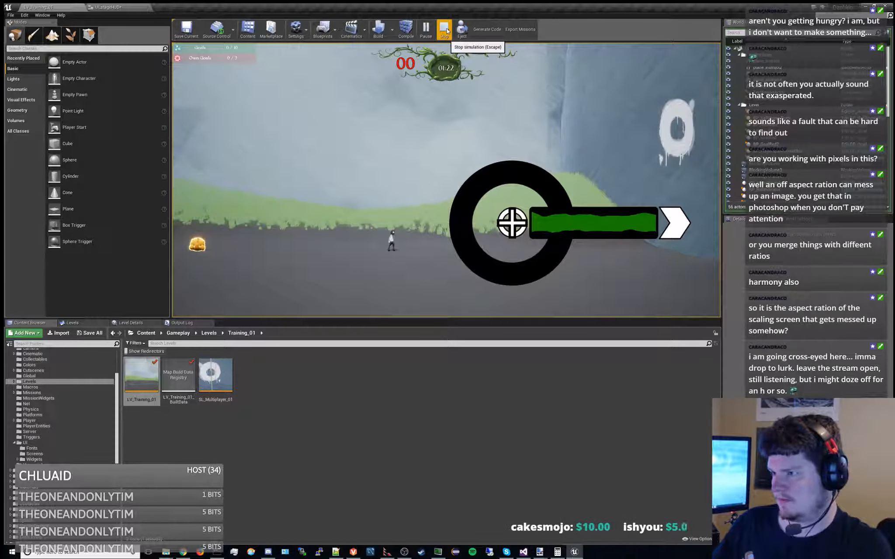
Stop the play session and add a float subtraction node off the X-branch add node's output in the UI_stageHUD Update graph
click(444, 30)
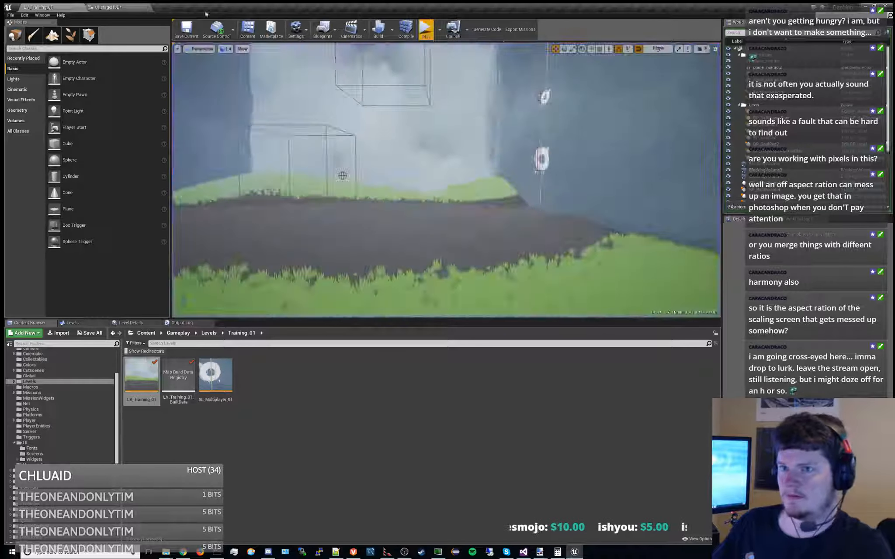
right_drag(517, 189, 530, 164)
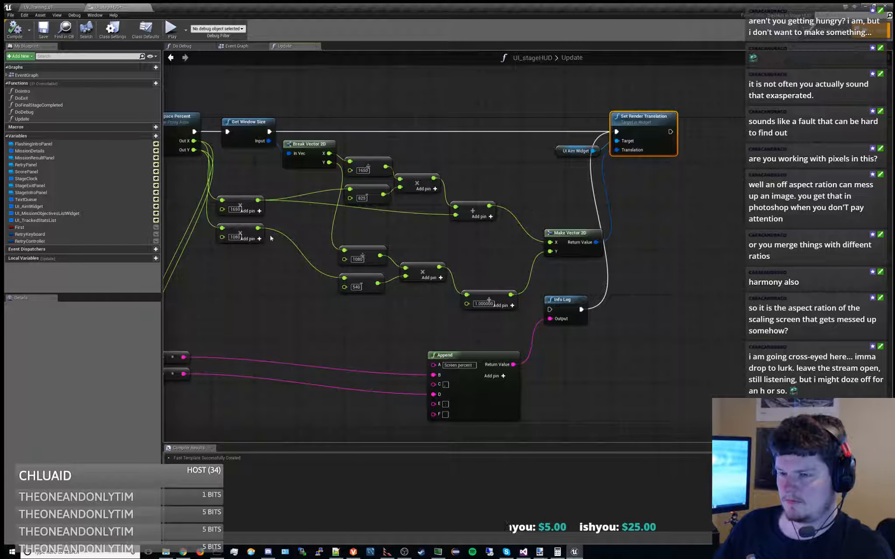
right_drag(538, 215, 523, 233)
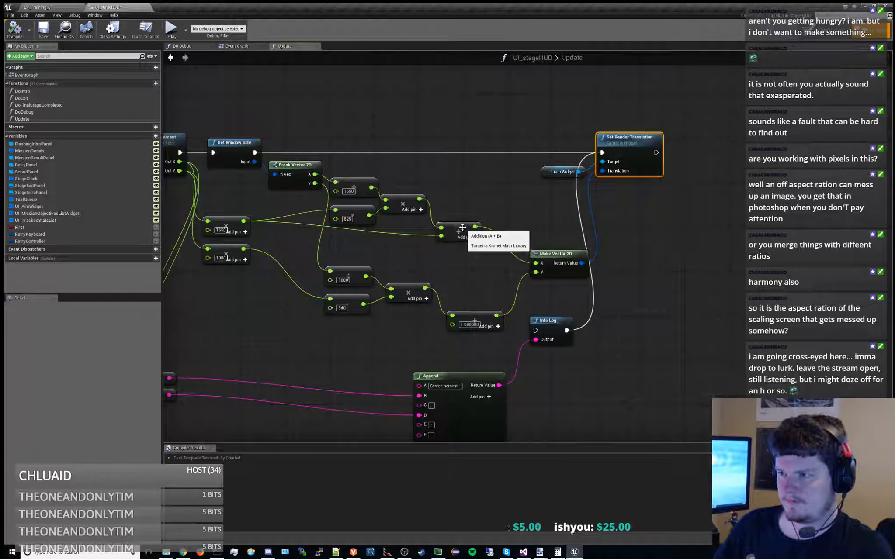
drag(453, 226, 494, 247)
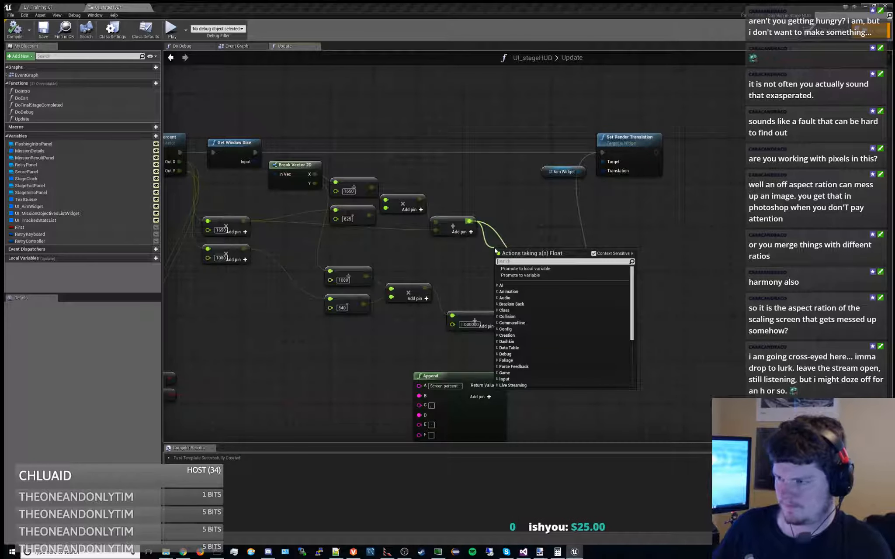
text(-)
key(Down)
key(Return)
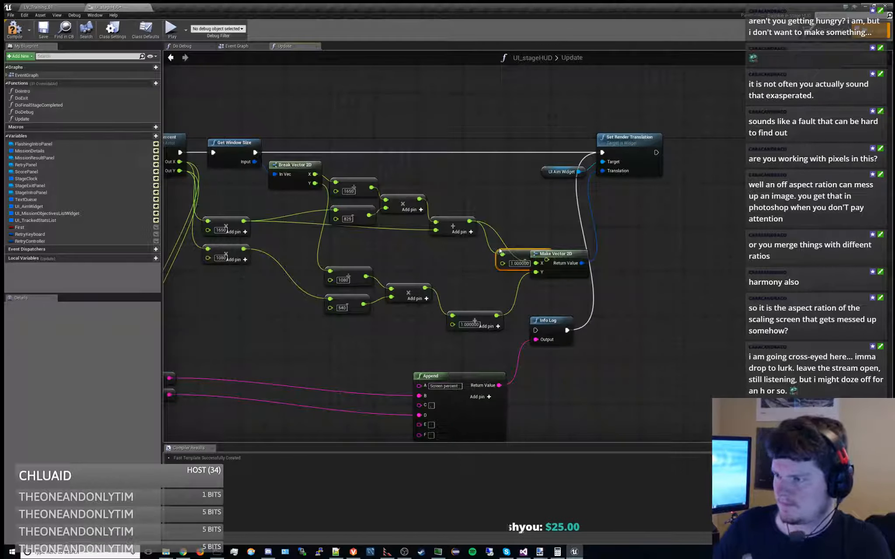
Set the new subtraction's value to 480 and wire it between the X-branch add node and Make Vector 2D's X input
drag(507, 249, 532, 210)
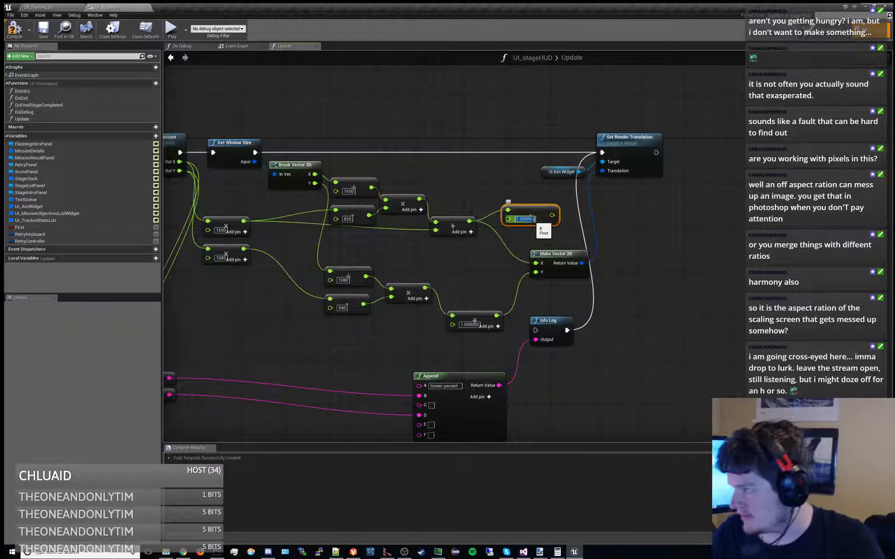
text(480)
key(Return)
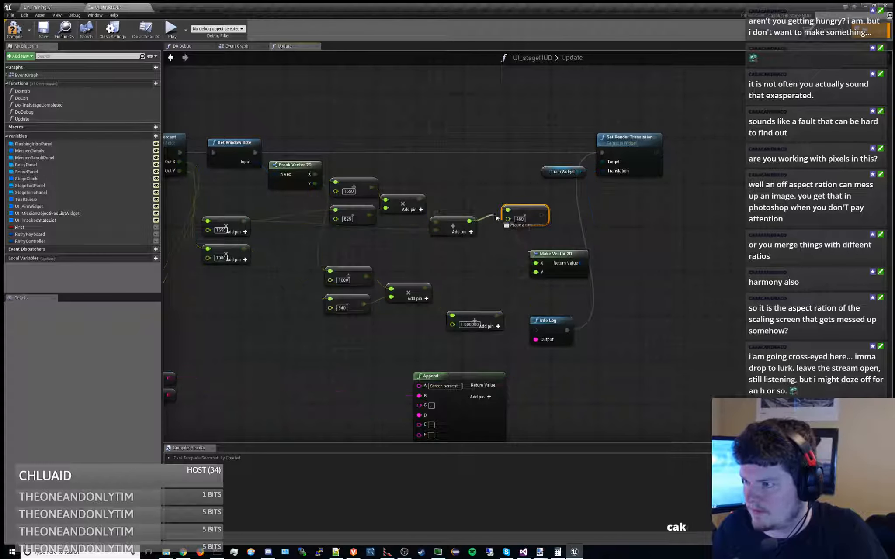
drag(542, 214, 508, 220)
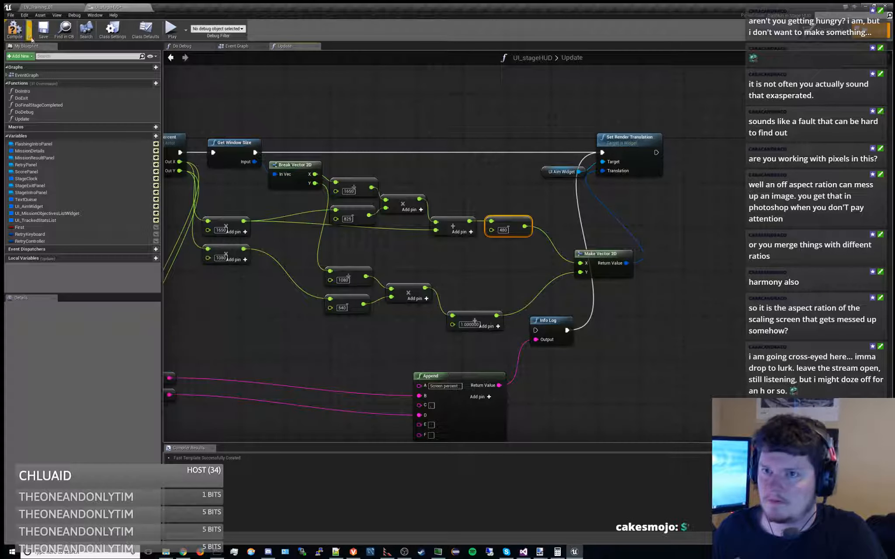
Compile and save UI_stageHUD, and play-test the aim widget's position in the training level while moving the character
click(45, 31)
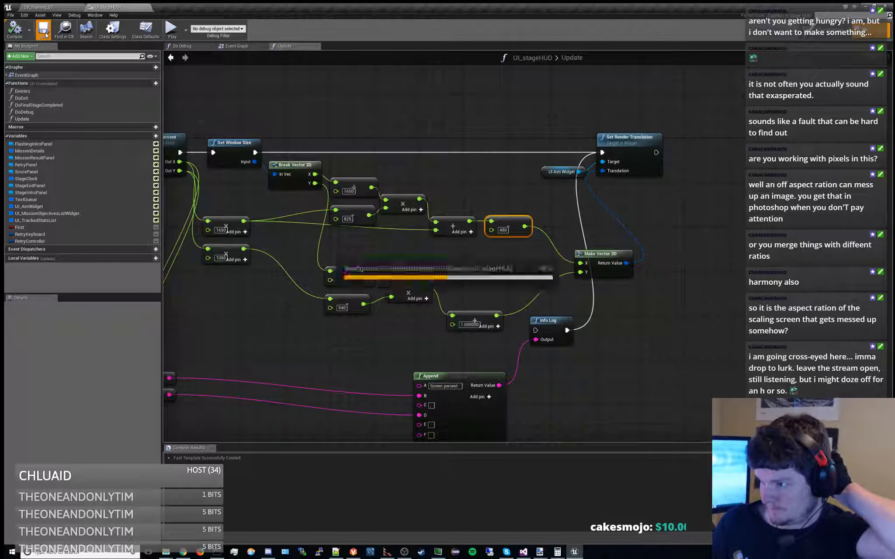
click(40, 7)
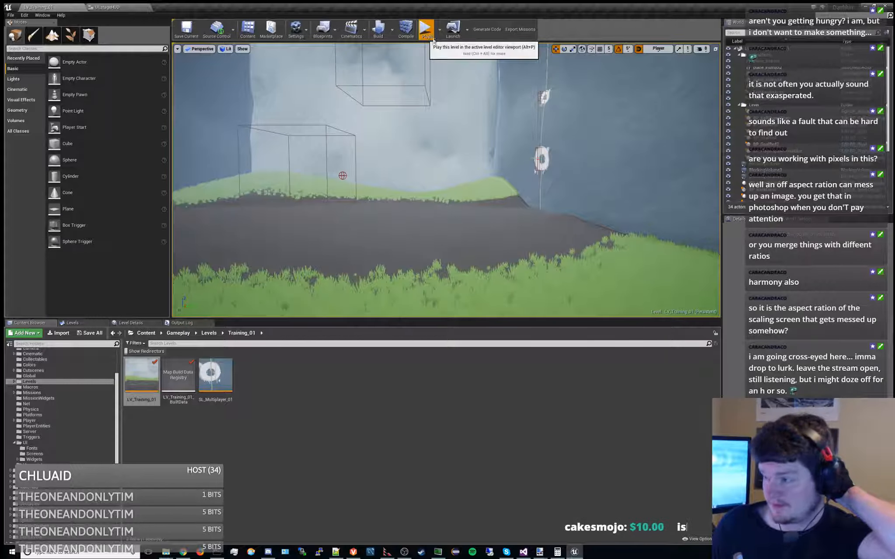
key(alt+p)
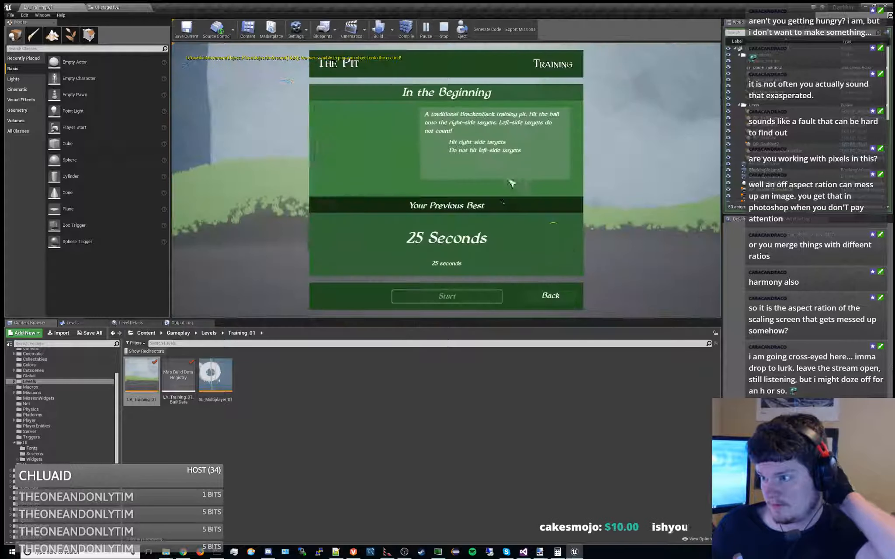
click(466, 298)
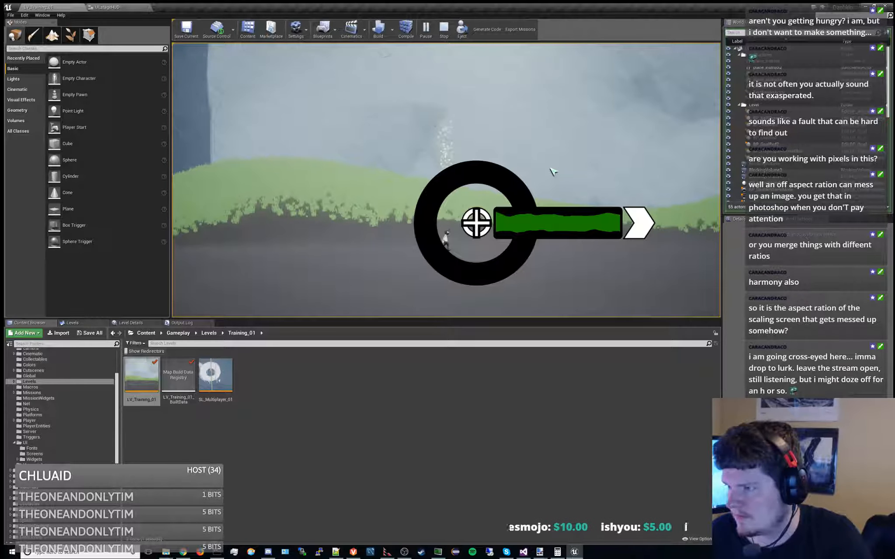
key(d)
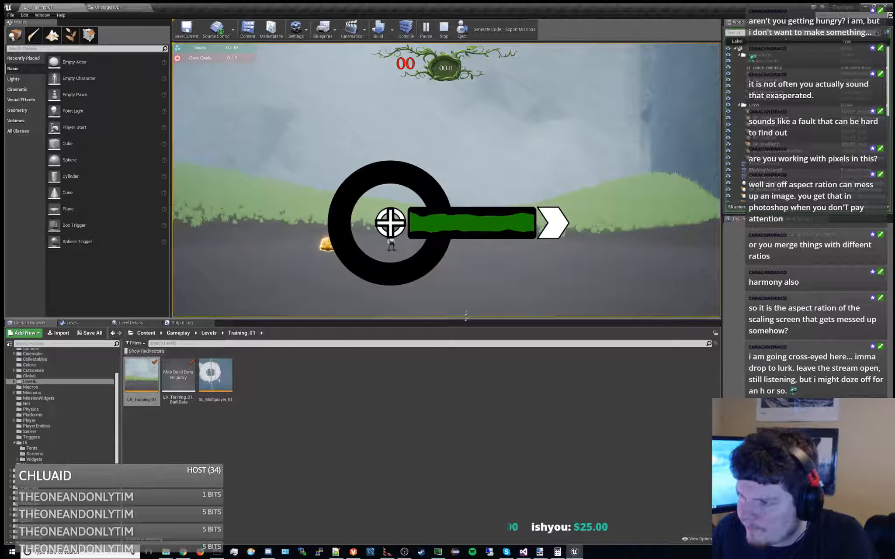
drag(464, 324, 495, 320)
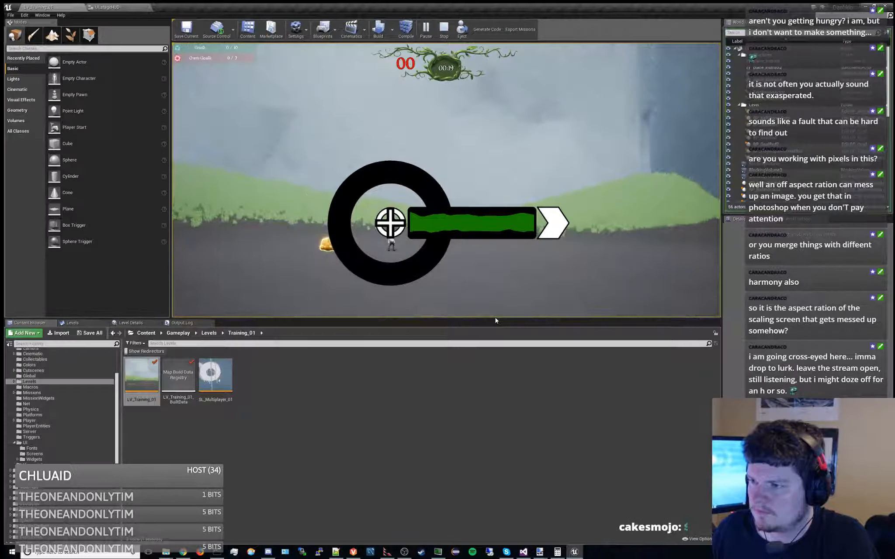
click(443, 28)
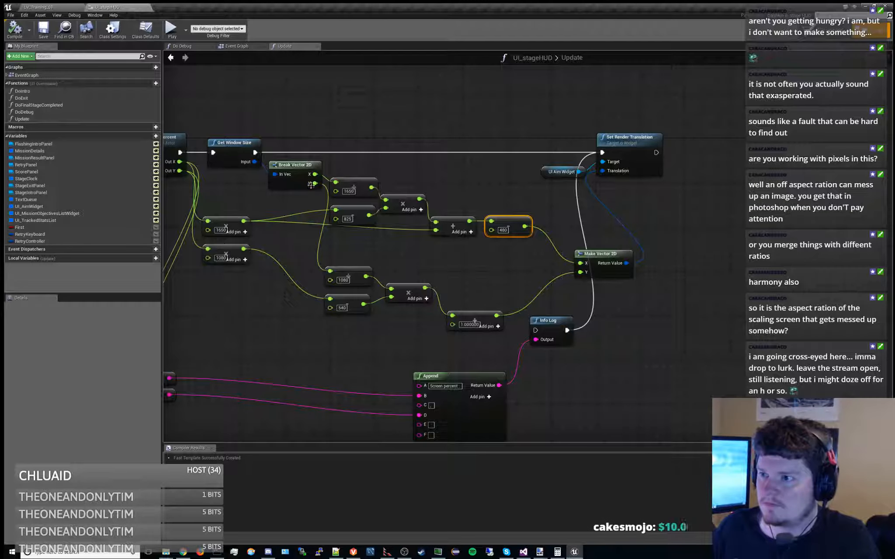
Review the translation math in the Update graph and open UI_stageHUD's Designer layout around the UI Aim Widget
right_drag(430, 250, 477, 265)
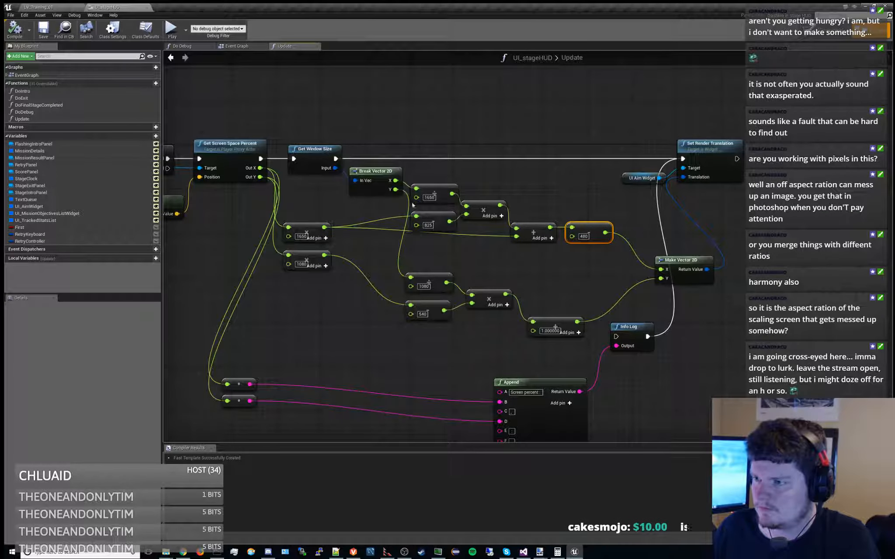
right_drag(430, 165, 428, 194)
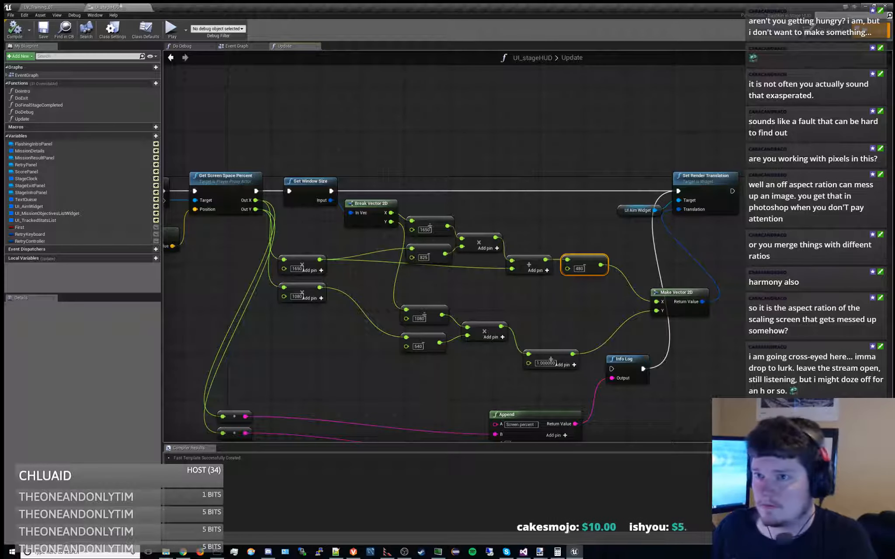
click(67, 7)
click(106, 6)
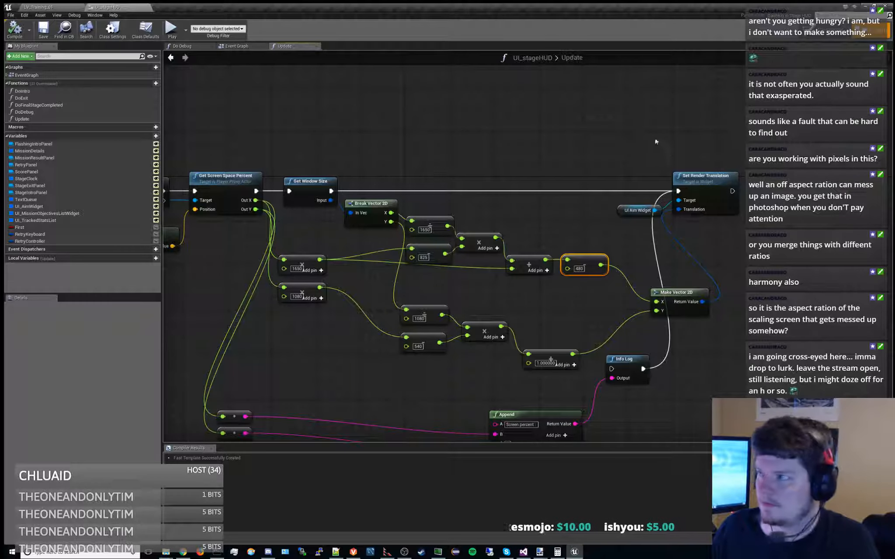
click(821, 31)
right_drag(479, 164, 515, 160)
scroll(515, 160, up, 2)
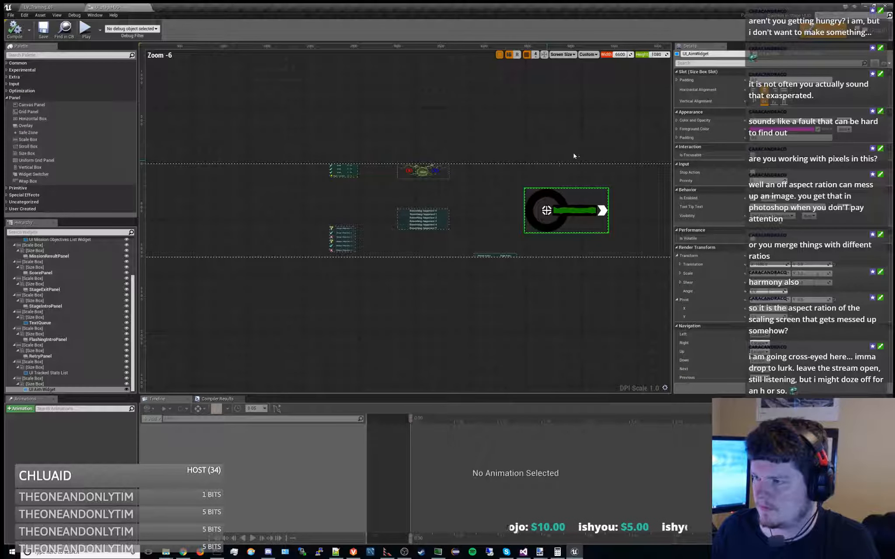
right_drag(573, 153, 538, 164)
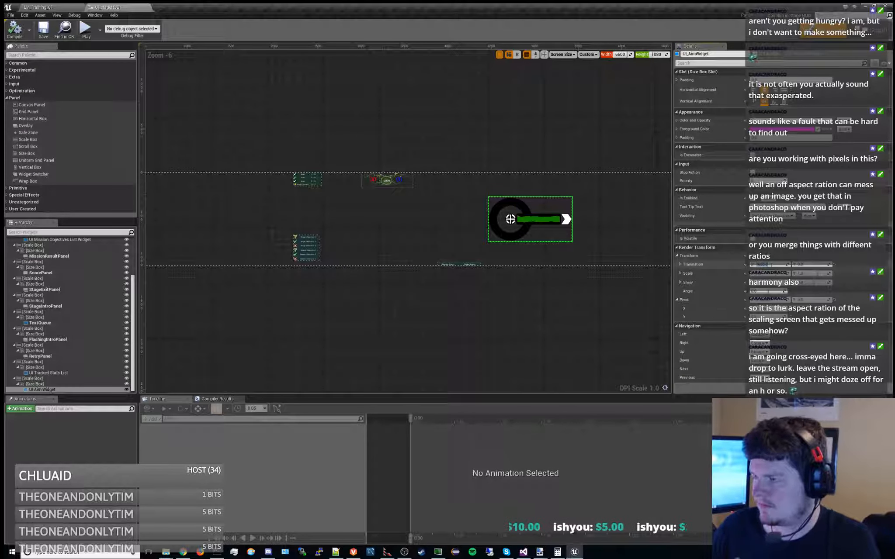
Try a render translation X of -1650 on the UI Aim Widget and reset the translation to its default
click(772, 265)
text(-1650)
key(Return)
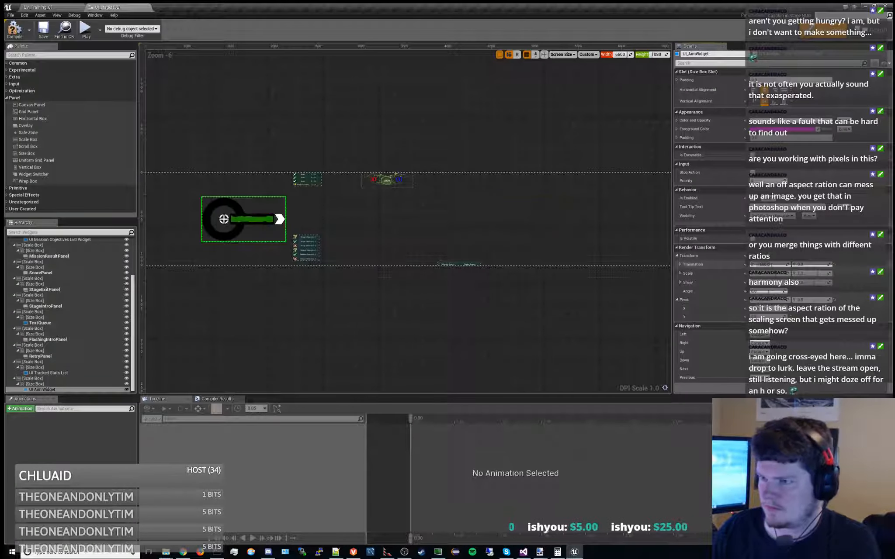
click(834, 264)
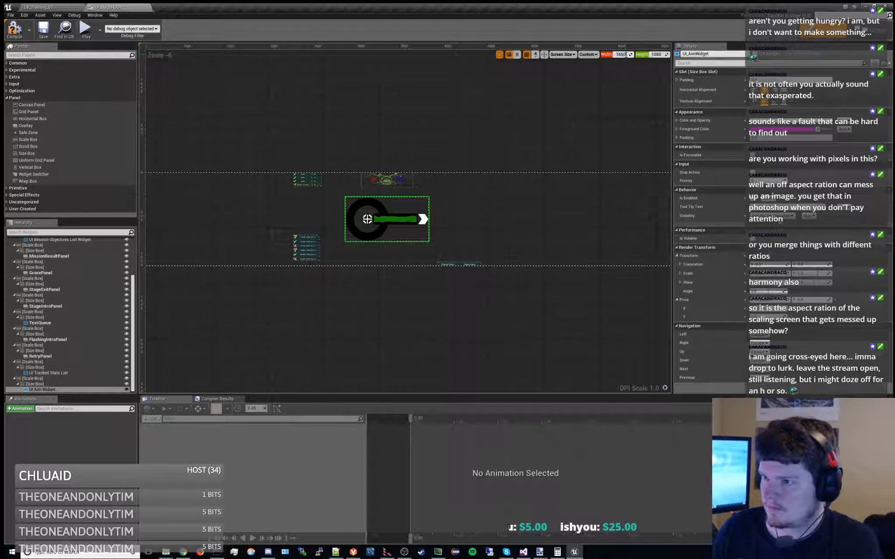
Set the Designer preview width to 1650 and shift the UI Aim Widget's X translation until it meets the canvas's left edge
key(Return)
right_drag(318, 199, 578, 194)
scroll(439, 206, up, 3)
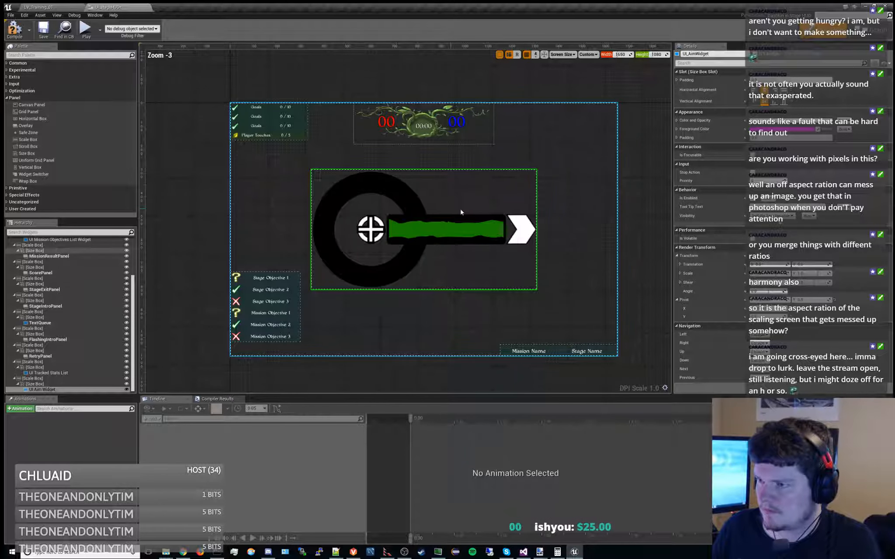
right_drag(461, 212, 525, 216)
drag(769, 264, 700, 265)
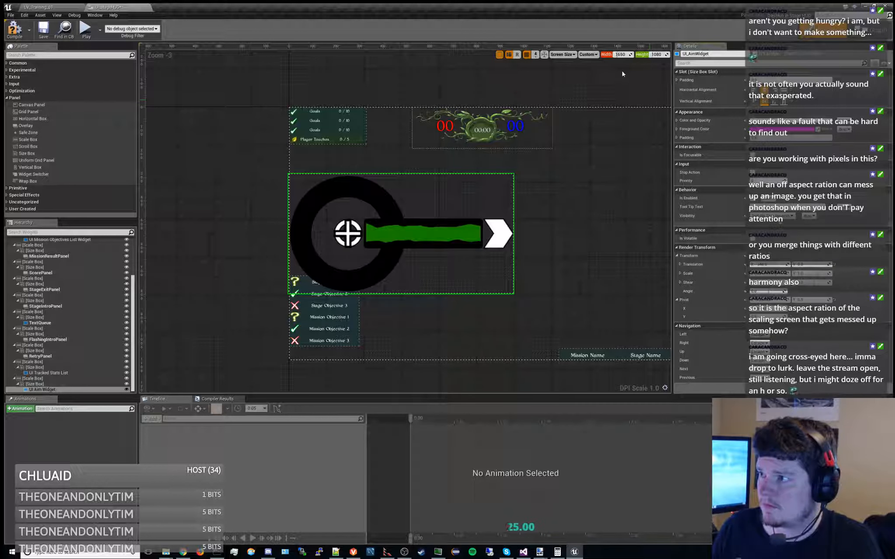
Widen the Designer preview to 2450 to check the aim widget's offset from the canvas edge
mouse_move(626, 54)
mouse_down()
mouse_move(601, 55)
mouse_move(627, 56)
mouse_up()
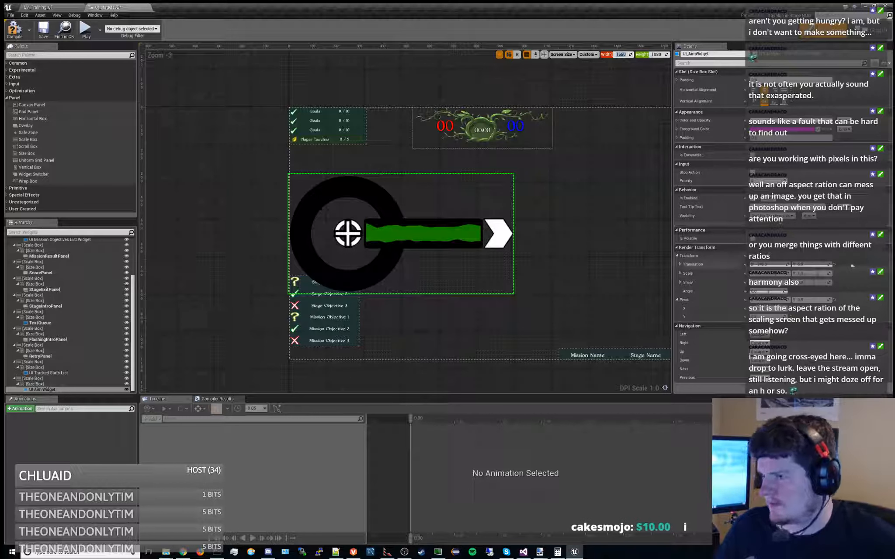
click(625, 69)
mouse_move(620, 54)
mouse_down()
mouse_move(607, 55)
mouse_move(619, 54)
mouse_up()
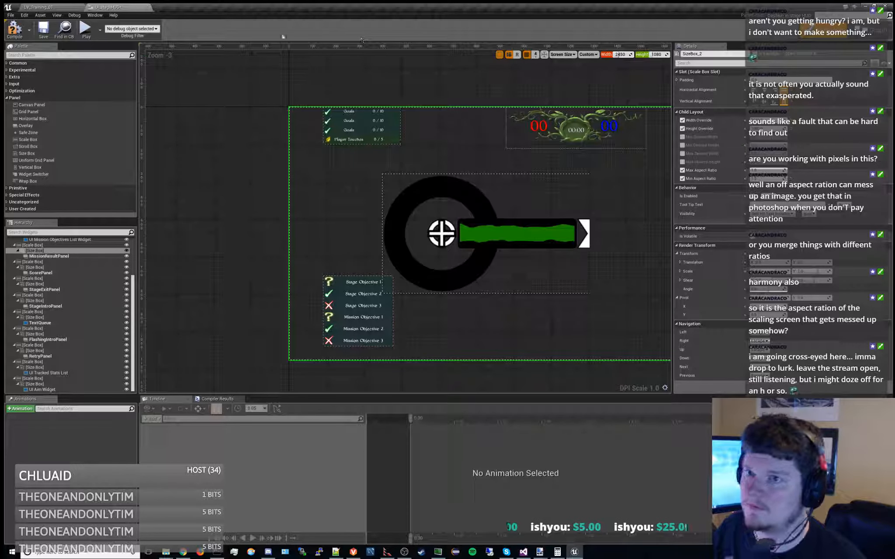
Return to the Update graph, add a Branch node, and connect Get Window Size's execution output to it
click(868, 31)
right_drag(421, 136, 392, 155)
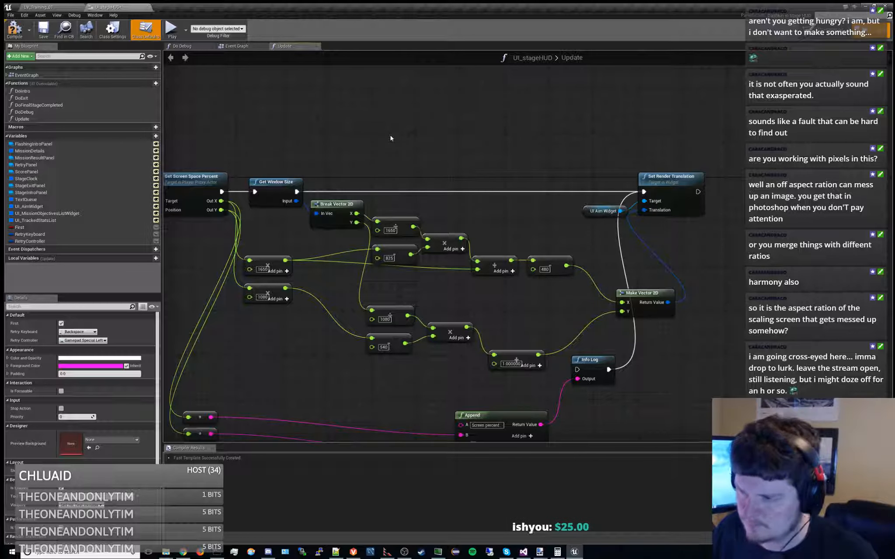
right_click(390, 136)
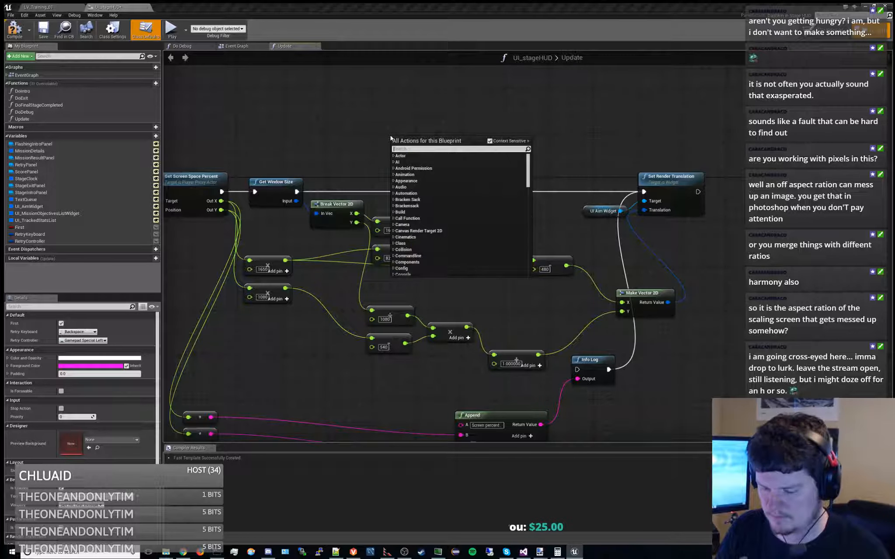
text(branch)
key(Return)
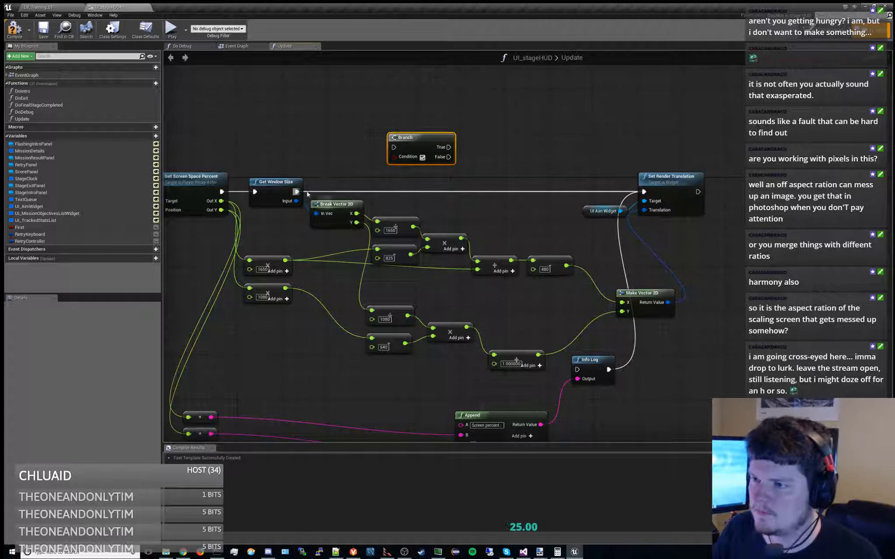
drag(297, 192, 441, 149)
Add a float greater-than comparison of Break Vector 2D's X against 1650 and connect it to the Branch's Condition
drag(357, 213, 398, 199)
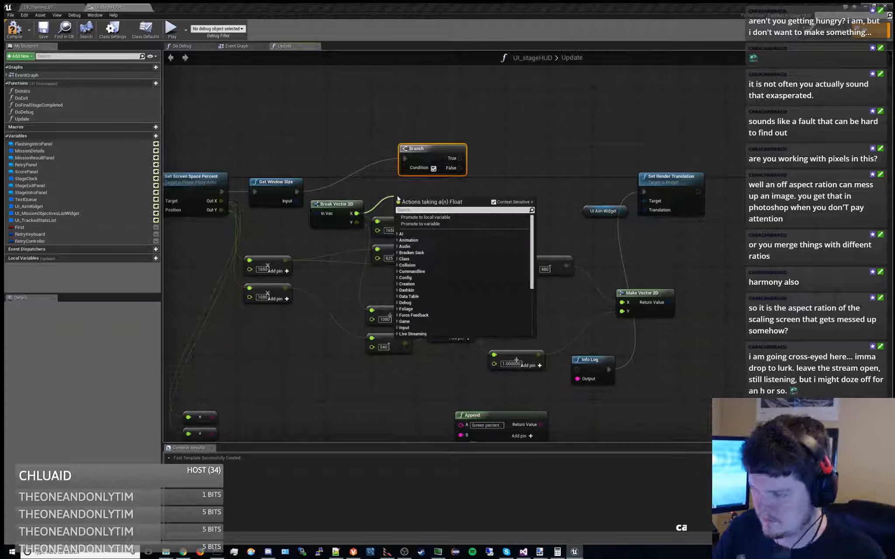
text(>)
key(Up)
key(Return)
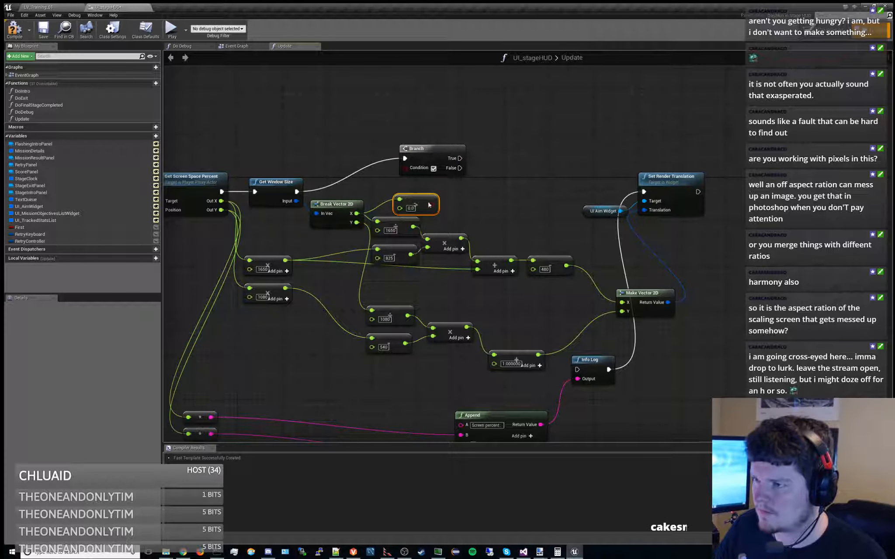
drag(426, 198, 415, 192)
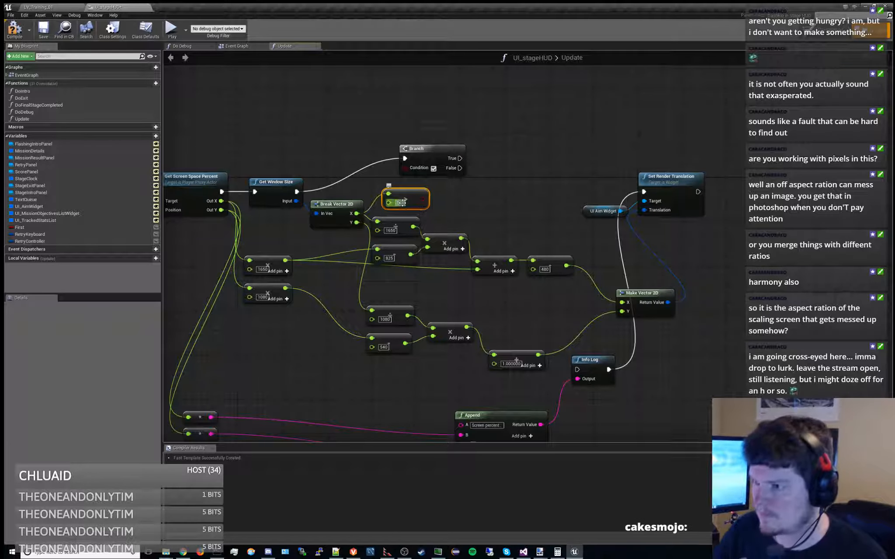
drag(429, 151, 492, 185)
mouse_move(424, 199)
mouse_down()
mouse_move(467, 201)
mouse_move(430, 202)
mouse_up()
Rearrange the graph, placing the Branch and its 1650 comparison above the translation math and Break Vector 2D below Get Window Size
right_drag(452, 239, 463, 208)
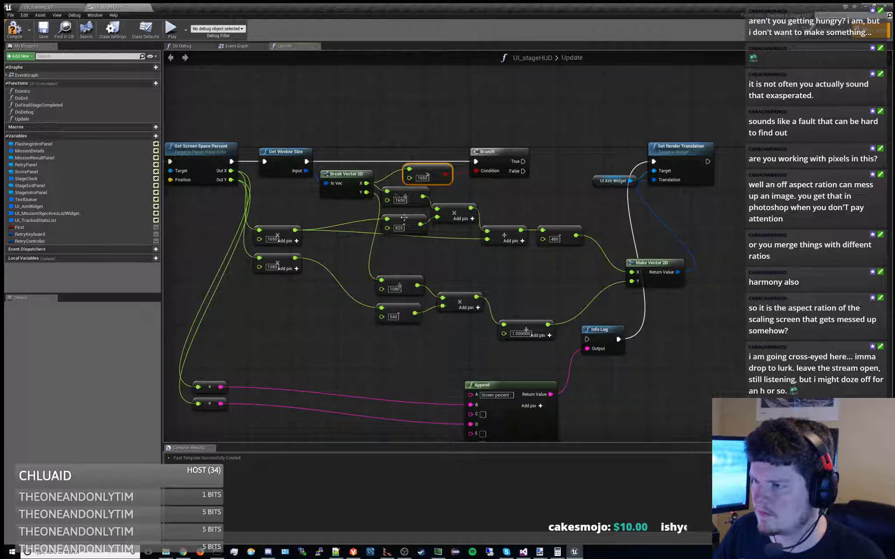
drag(378, 247, 567, 202)
drag(415, 198, 415, 209)
right_drag(396, 132, 353, 183)
drag(309, 224, 309, 219)
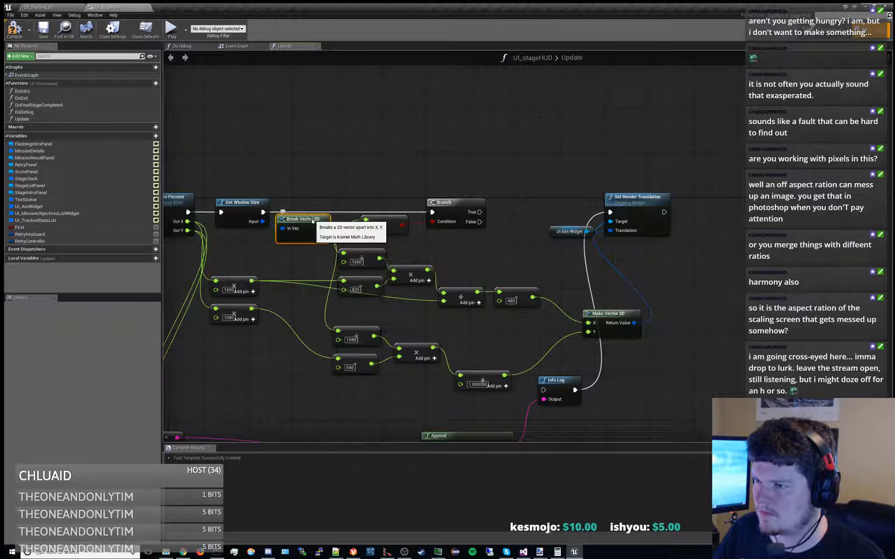
drag(377, 175, 461, 157)
click(444, 200)
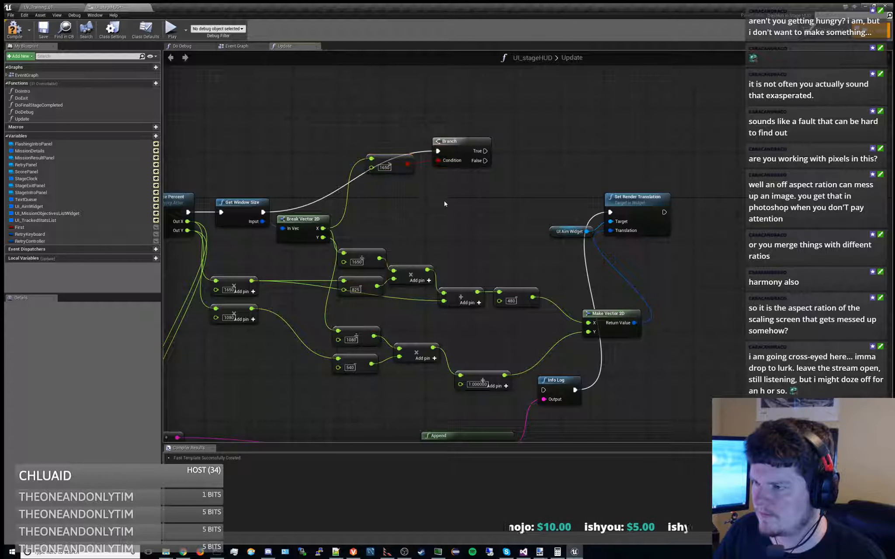
Add a local variable named Translation to the Update function
right_drag(487, 235, 510, 152)
click(629, 234)
right_drag(450, 153, 500, 197)
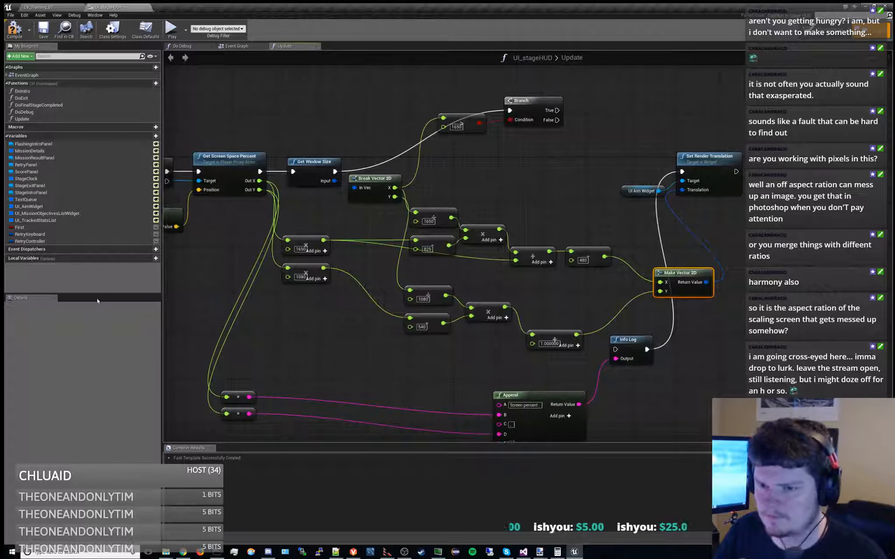
click(154, 259)
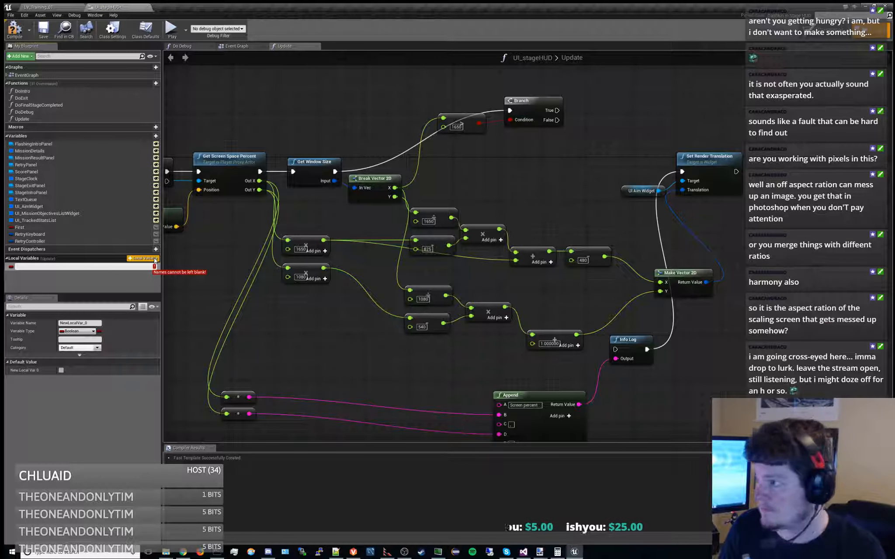
text(Translation)
key(Return)
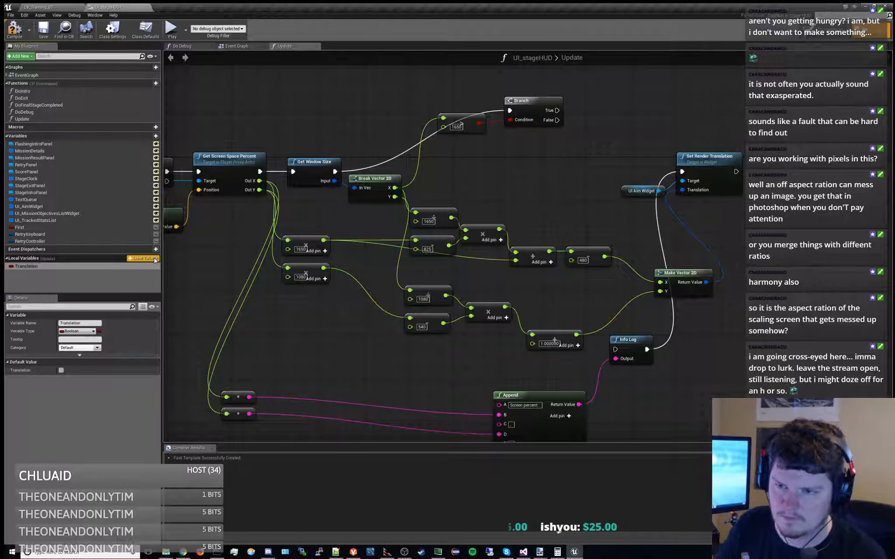
Change the Translation variable's type to Vector 2D, then compile and save the blueprint
click(77, 331)
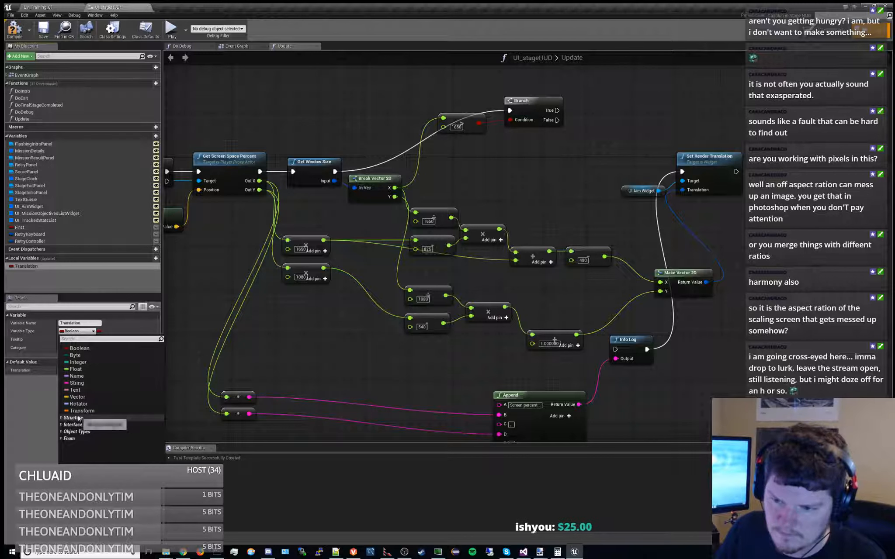
text(fve)
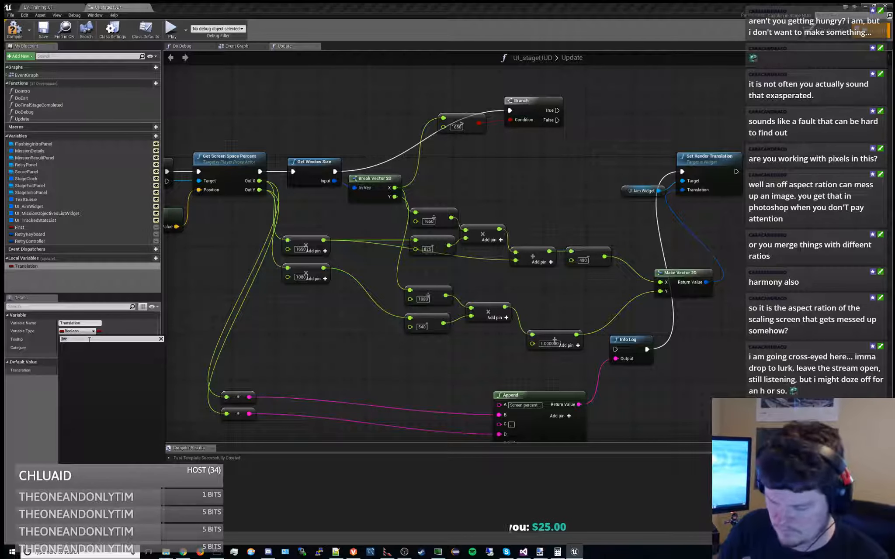
key(BackSpace)
key(BackSpace)
key(BackSpace)
text(vector2)
key(Return)
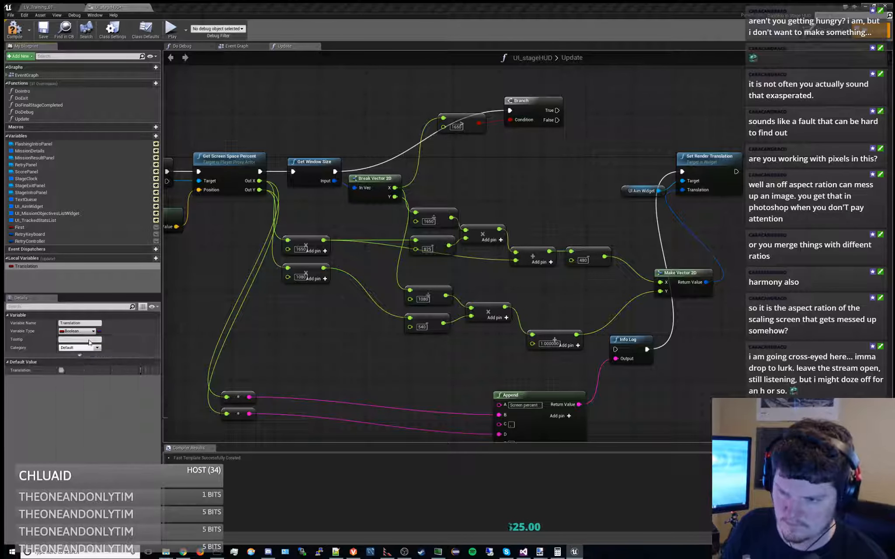
click(15, 30)
click(44, 29)
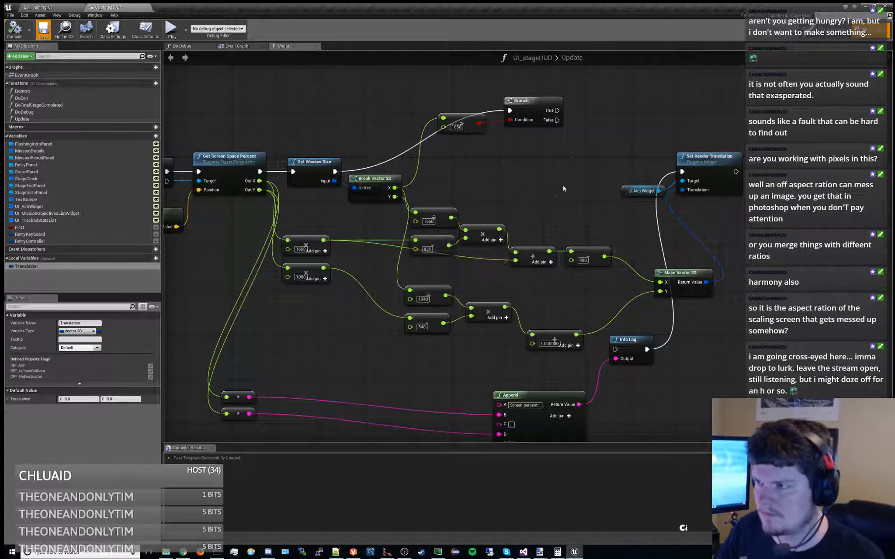
Add a SET node for Translation to the Update graph and feed it from a new Make Vector 2D node
right_drag(561, 190, 449, 270)
click(354, 210)
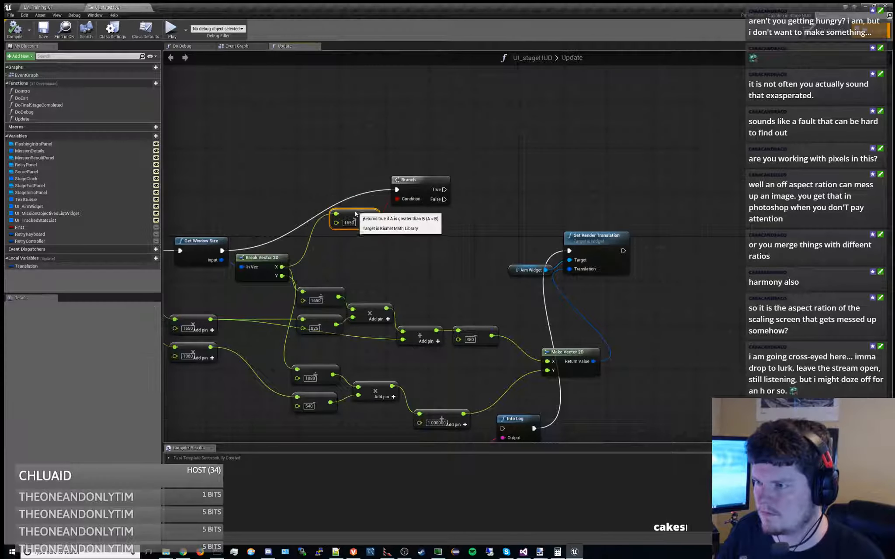
right_drag(316, 289, 422, 212)
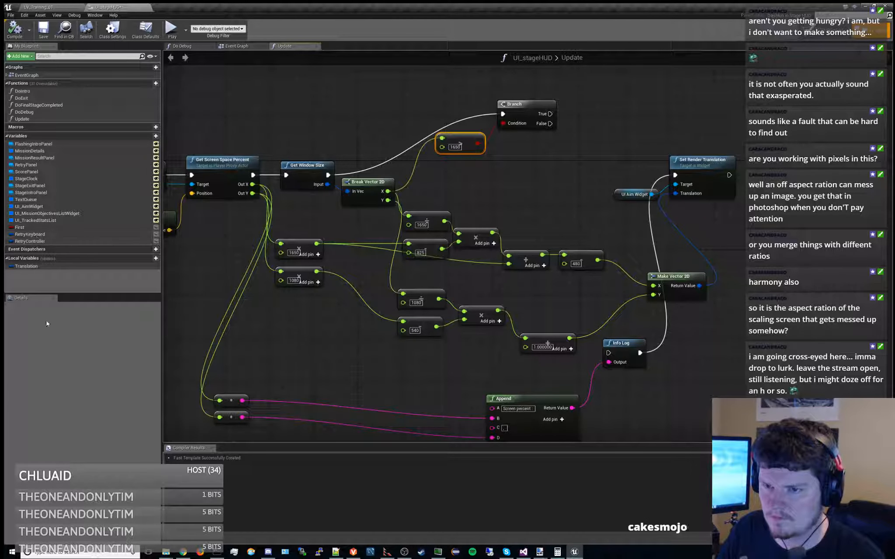
drag(35, 266, 302, 358)
text(make ve)
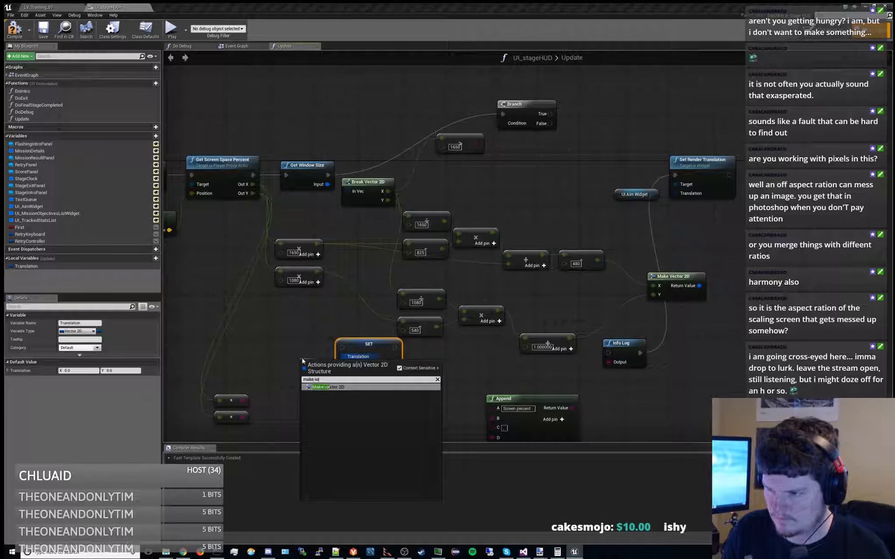
key(Return)
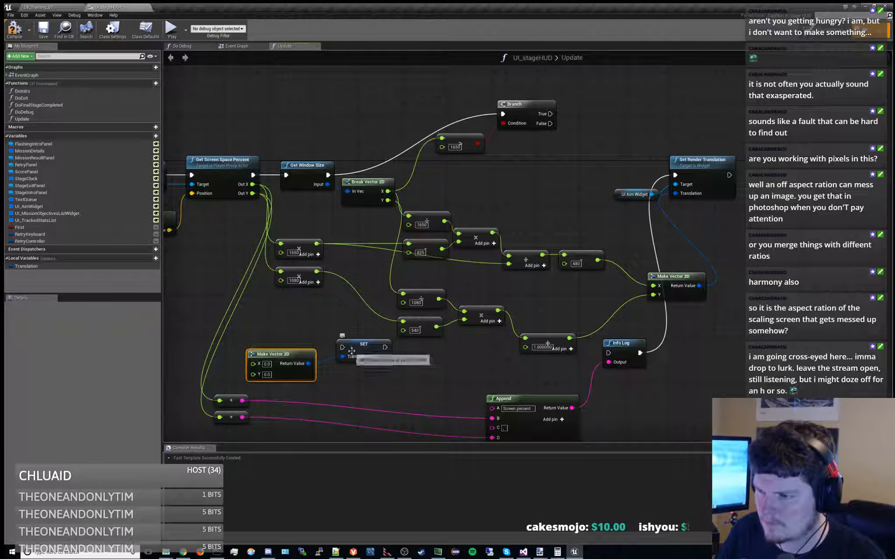
Insert the Translation SET node into the execution flow between Get Window Size and the Branch
drag(359, 345, 459, 178)
drag(328, 174, 502, 113)
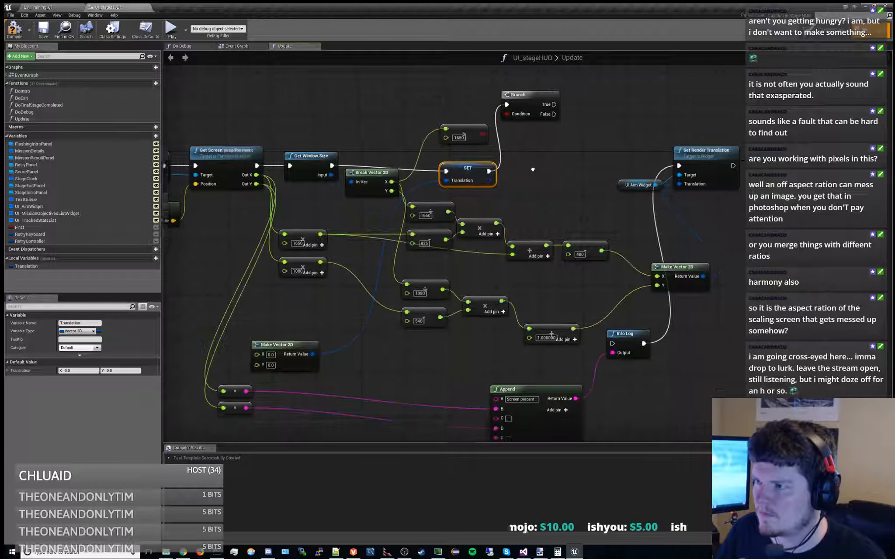
right_drag(532, 227, 505, 237)
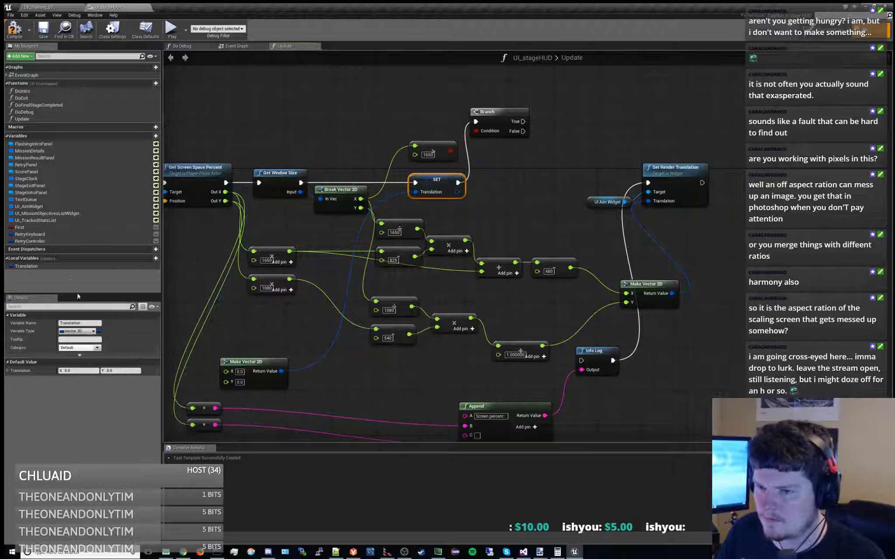
Place a getter for the Translation variable and connect it to Set Render Translation's Translation input
drag(31, 266, 652, 197)
click(743, 226)
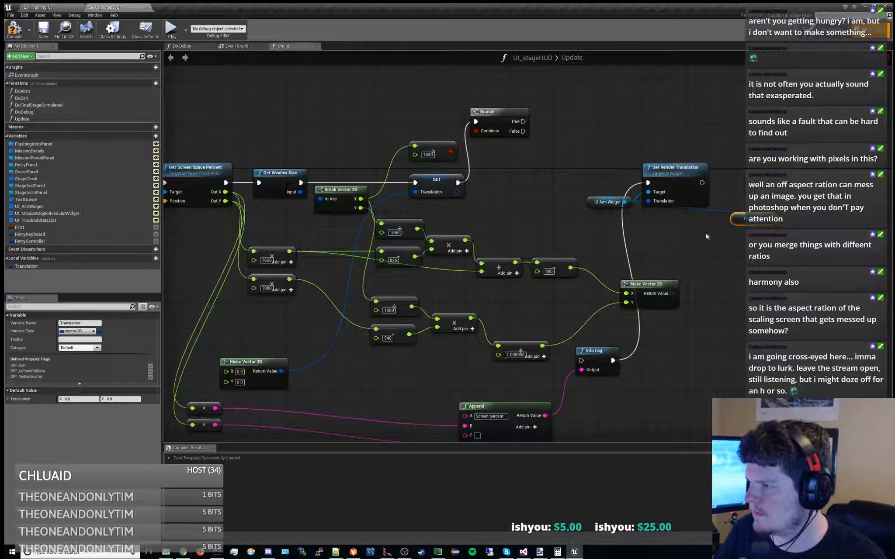
drag(735, 222, 585, 223)
Move Set Render Translation and its two variable inputs farther right of Make Vector 2D and disconnect Info Log's execution output
drag(586, 150, 671, 217)
drag(700, 177, 822, 183)
right_drag(634, 199, 611, 229)
right_drag(555, 200, 591, 184)
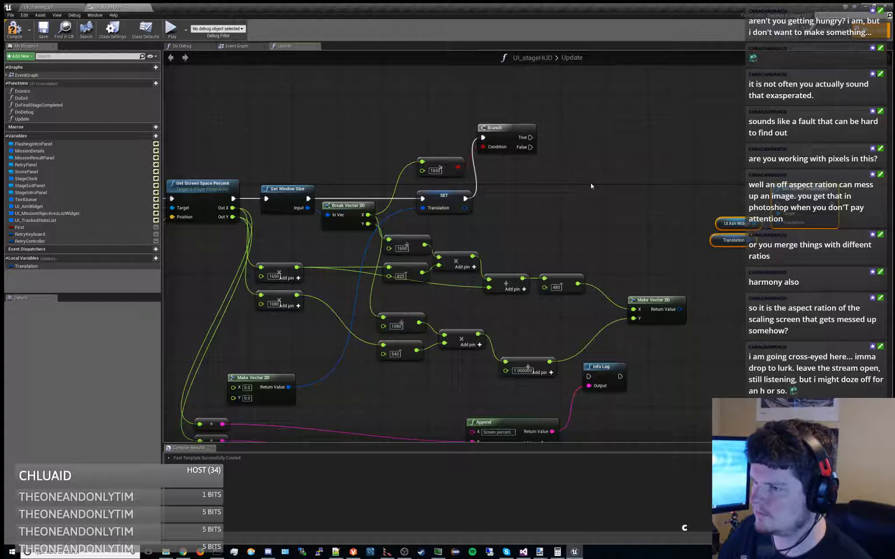
Undo the Update graph edits back to before the 1650 comparison was added
key(ctrl+z)
key(ctrl+z)
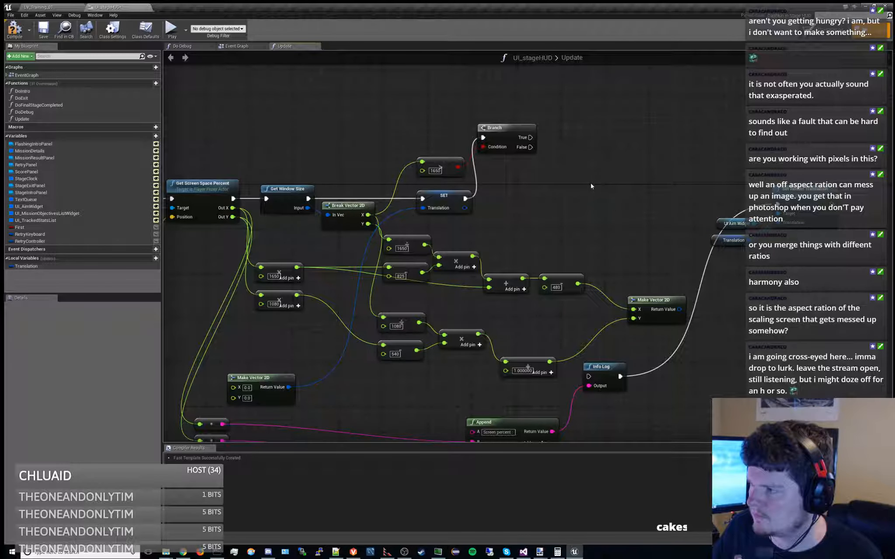
key(ctrl+z)
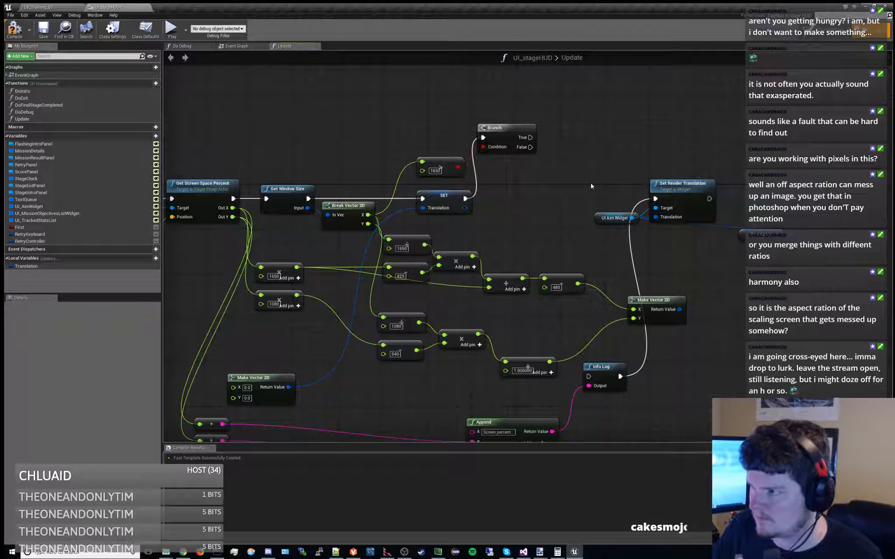
key(ctrl+z)
key(ctrl+z)
key(ctrl+z)
key(ctrl+z)
key(ctrl+z)
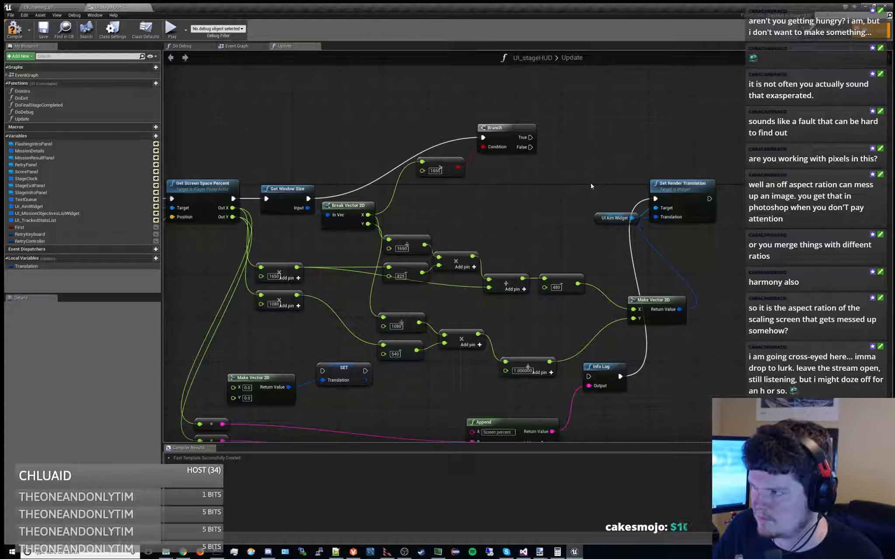
key(ctrl+z)
key(ctrl+z)
key(ctrl+z)
key(ctrl+z)
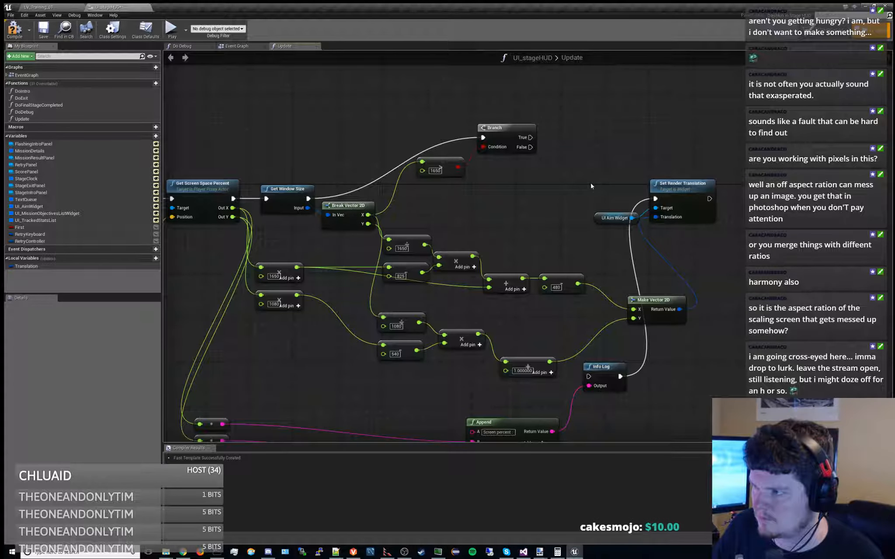
key(ctrl+z)
key(ctrl+z)
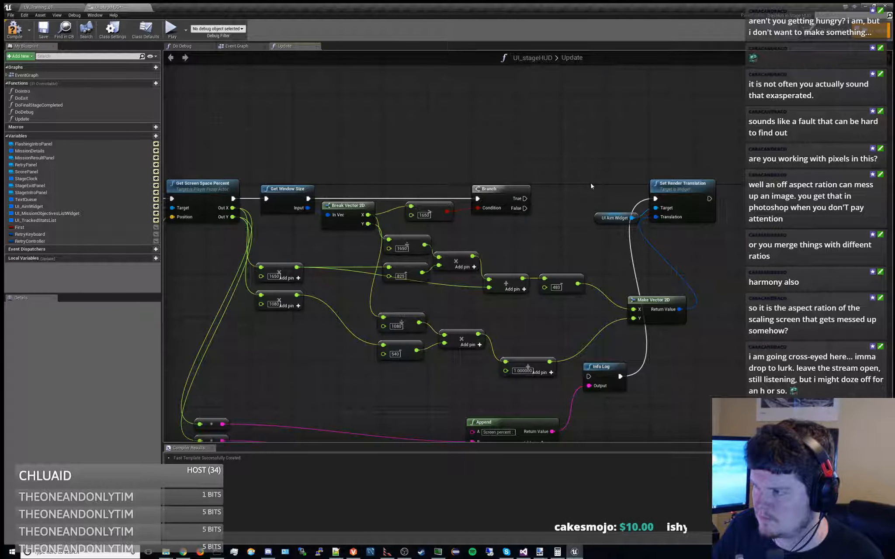
key(ctrl+z)
key(ctrl+z)
key(ctrl+z)
key(ctrl+z)
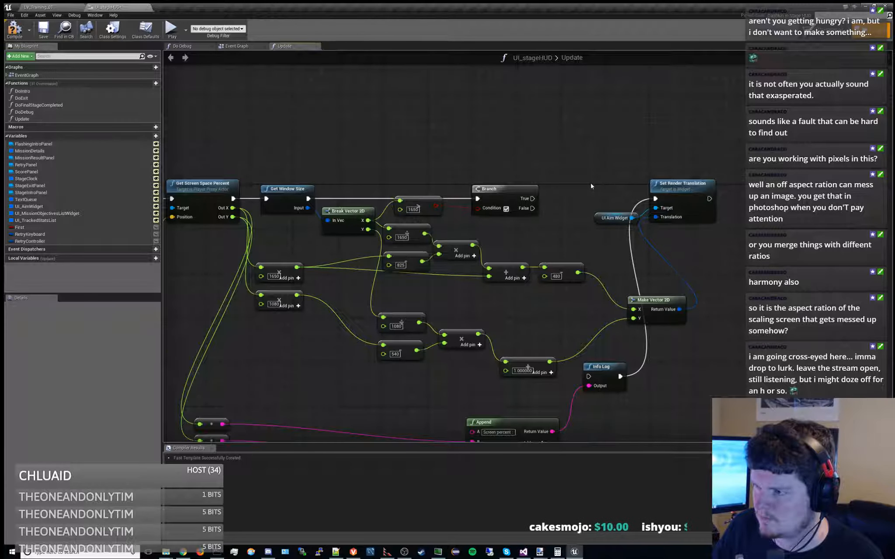
key(ctrl+z)
key(ctrl+z)
key(ctrl+z)
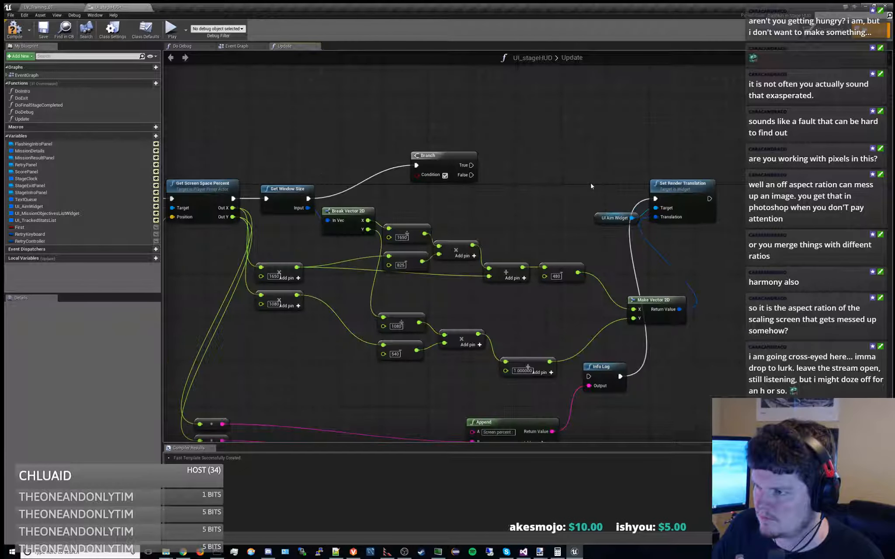
Redo the Update graph edits up to the separated Set Render Translation node with Info Log disconnected
key(ctrl+y)
key(ctrl+y)
key(ctrl+y)
key(ctrl+y)
key(ctrl+y)
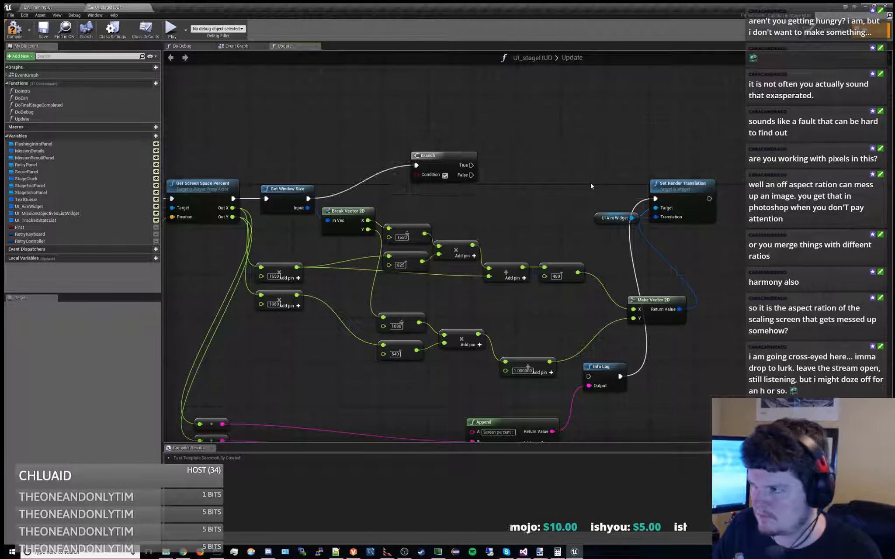
key(ctrl+y)
key(ctrl+y)
key(ctrl+y)
key(ctrl+y)
key(ctrl+y)
key(ctrl+y)
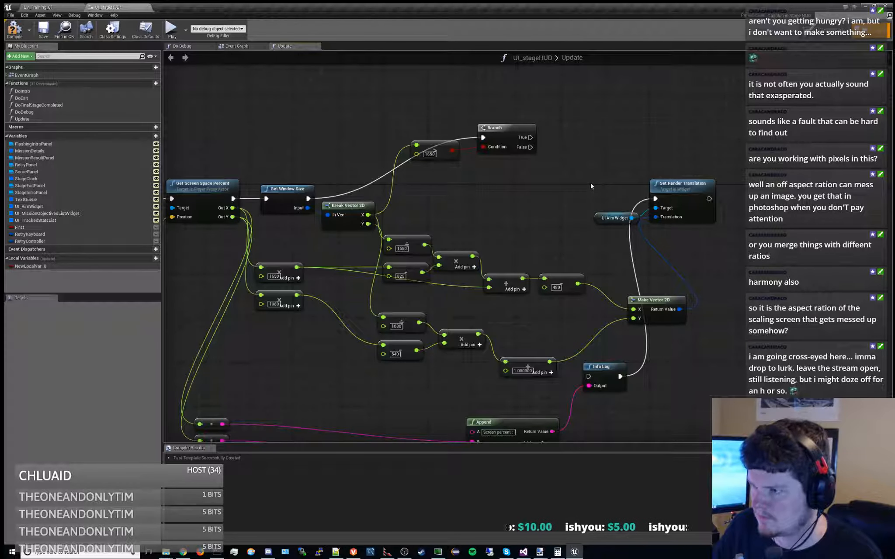
key(ctrl+y)
key(ctrl+y)
key(ctrl+y)
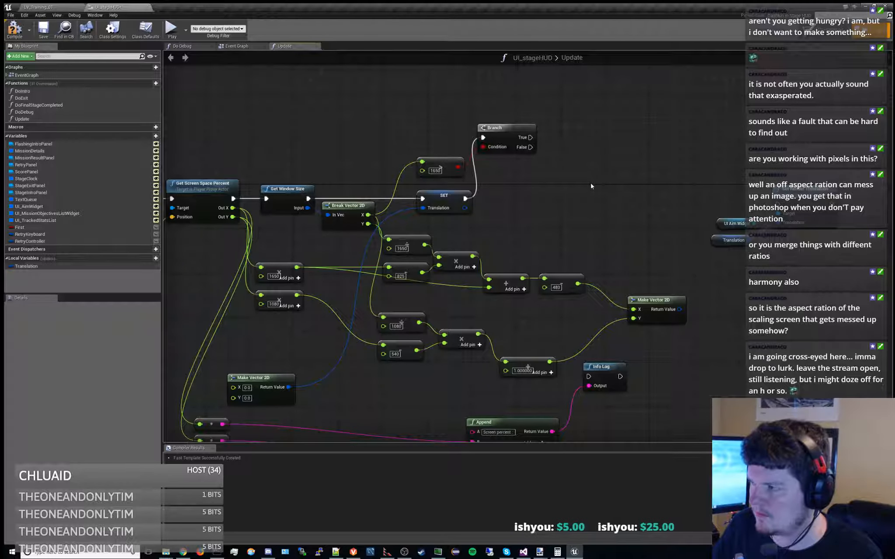
Connect the Branch's False output to Set Render Translation's execution input
mouse_move(465, 199)
mouse_down()
mouse_move(774, 204)
mouse_move(466, 199)
mouse_up()
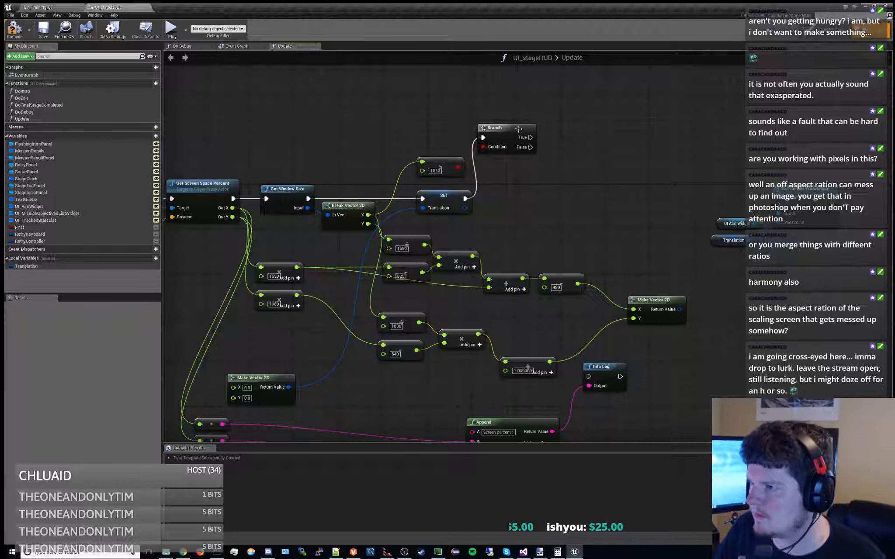
drag(530, 147, 778, 204)
right_drag(605, 237, 520, 239)
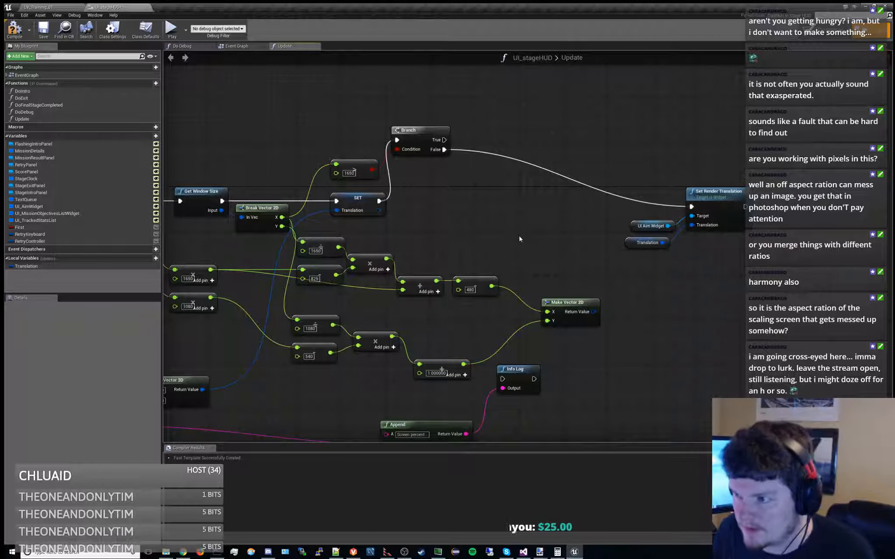
right_drag(476, 202, 571, 202)
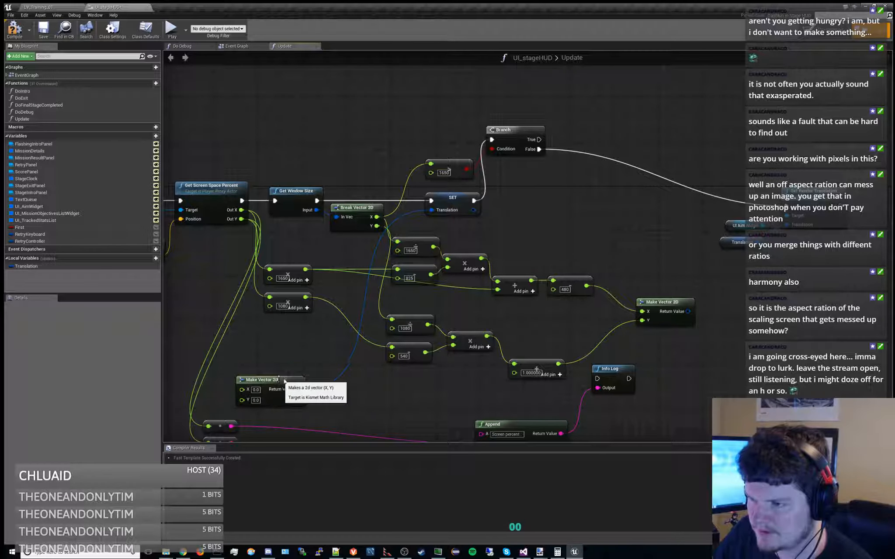
Connect the 1650 and 1080 multiplication outputs to X and Y of the Make Vector 2D feeding the SET node
drag(276, 376, 309, 371)
drag(305, 270, 277, 385)
drag(305, 298, 357, 280)
Shift both multiplication nodes and their Make Vector 2D left, clear of the division nodes
drag(267, 246, 353, 319)
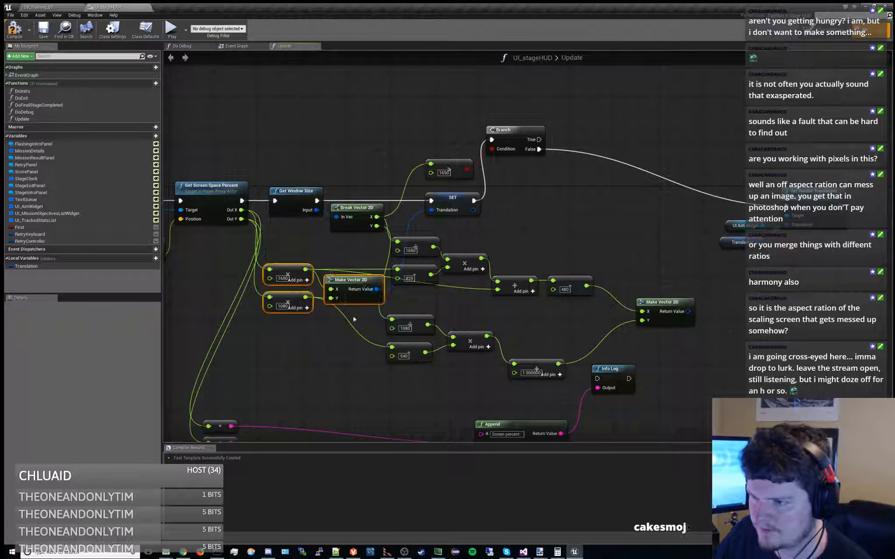
drag(359, 282, 307, 300)
click(307, 311)
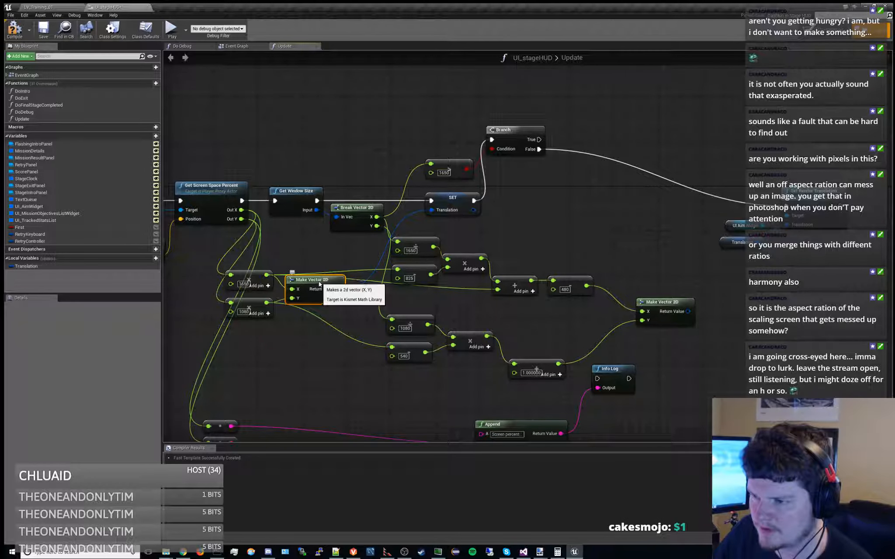
right_drag(306, 248, 358, 257)
drag(373, 282, 373, 284)
right_drag(403, 332, 357, 320)
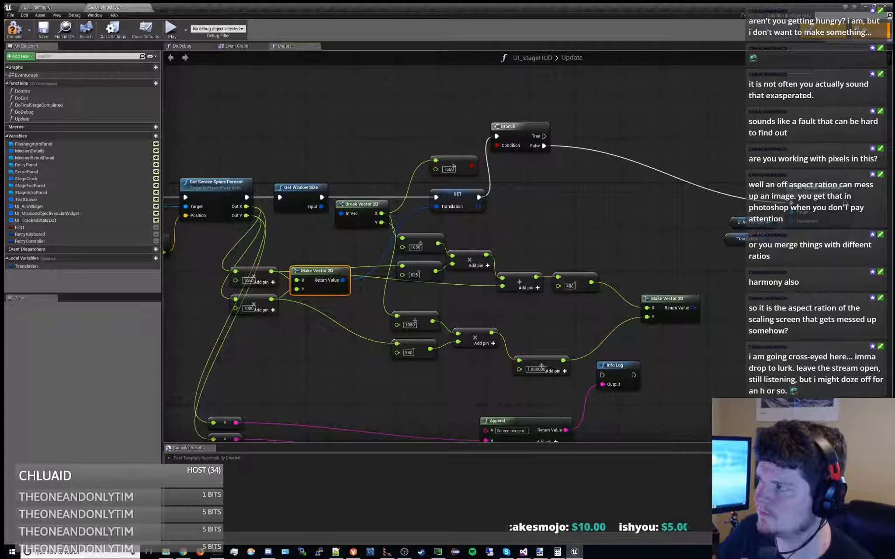
In the Designer, set the UI Aim Widget's render translation X to 0 and save the widget blueprint
click(823, 31)
scroll(61, 279, down, 5)
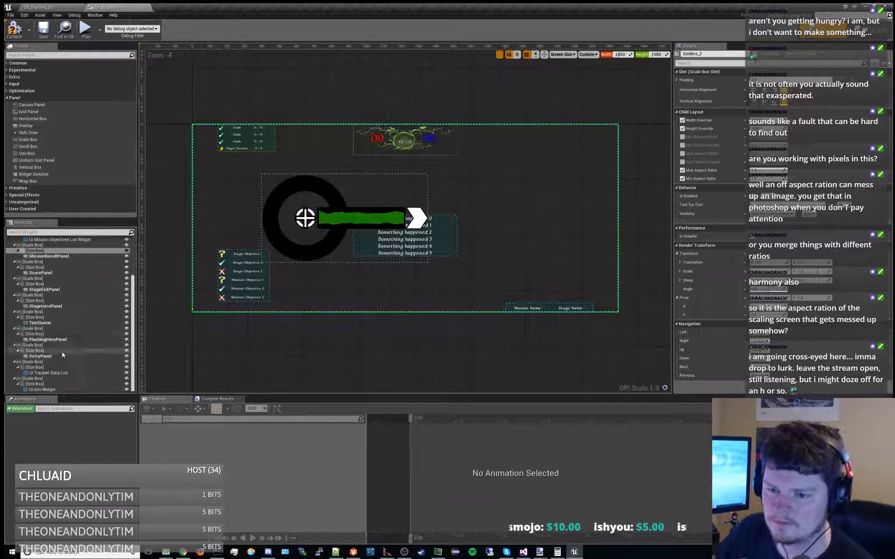
click(42, 389)
click(774, 265)
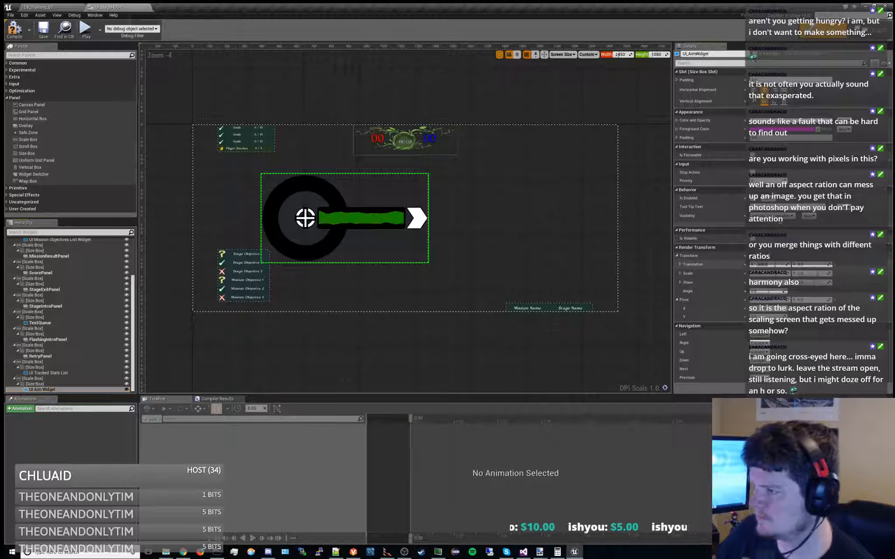
text(0)
key(Return)
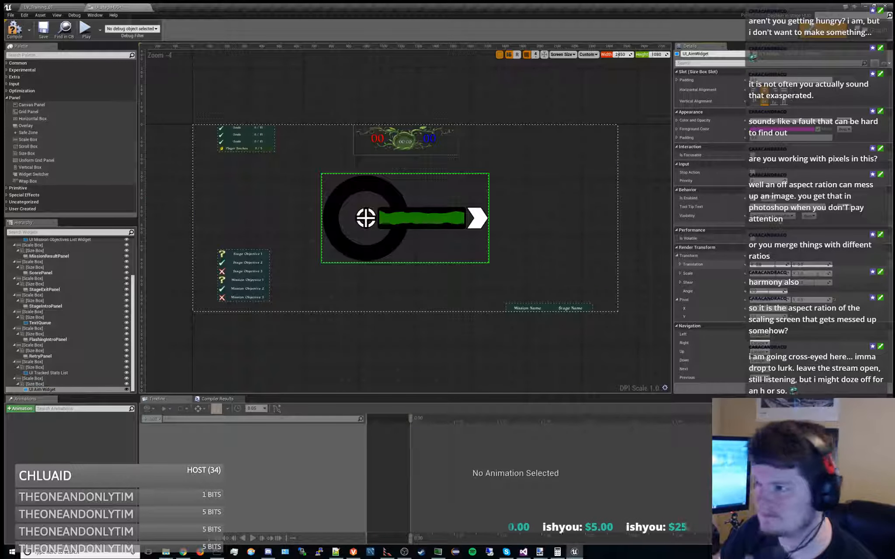
click(44, 30)
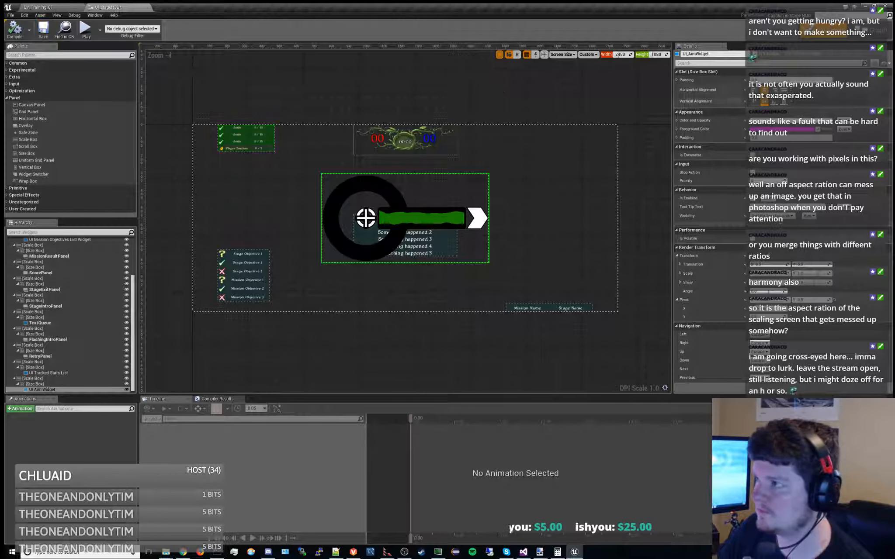
Return to the Update function graph and delete the 480 node between the addition and the Make Vector 2D
click(873, 31)
right_drag(577, 197, 502, 187)
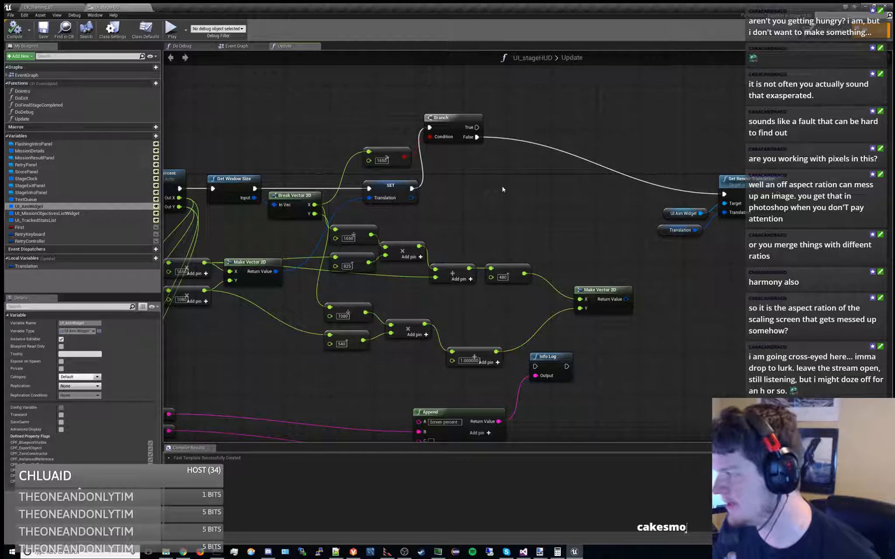
right_drag(502, 188, 549, 194)
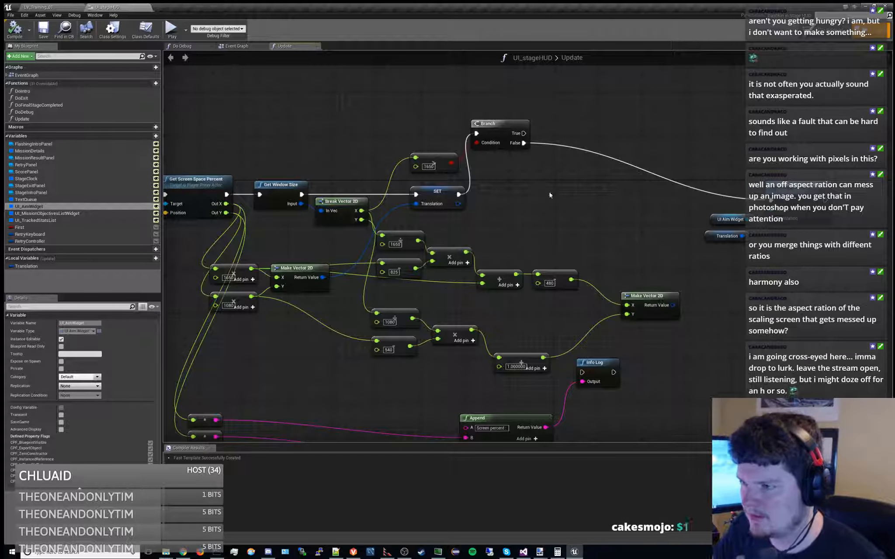
right_drag(501, 236, 537, 212)
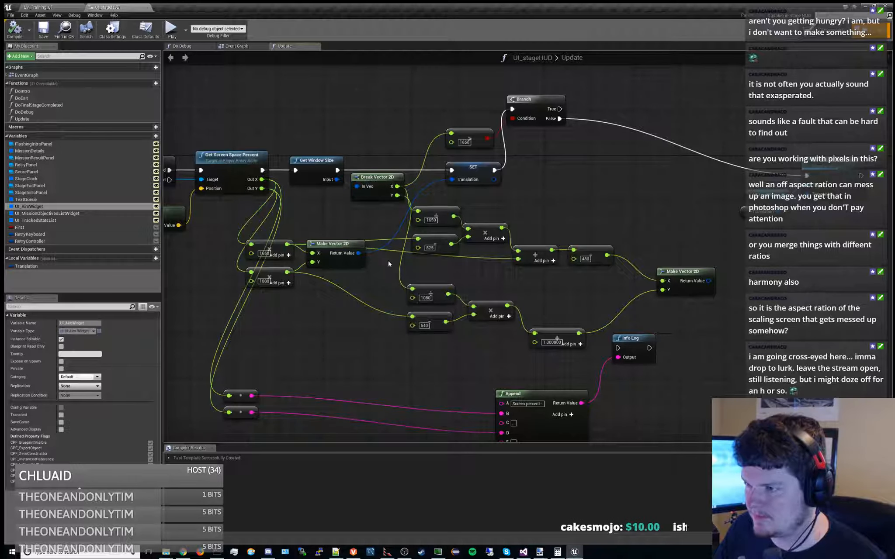
drag(543, 230, 589, 268)
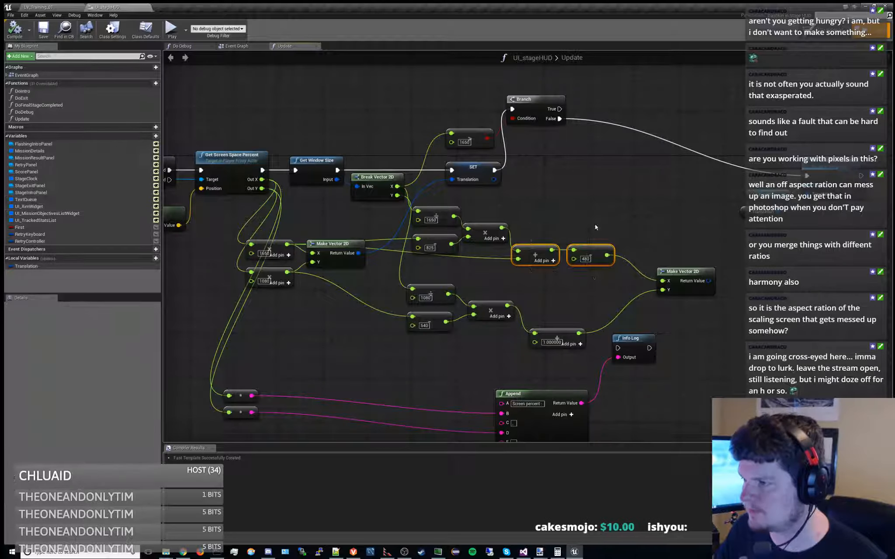
click(598, 228)
right_drag(599, 228, 539, 242)
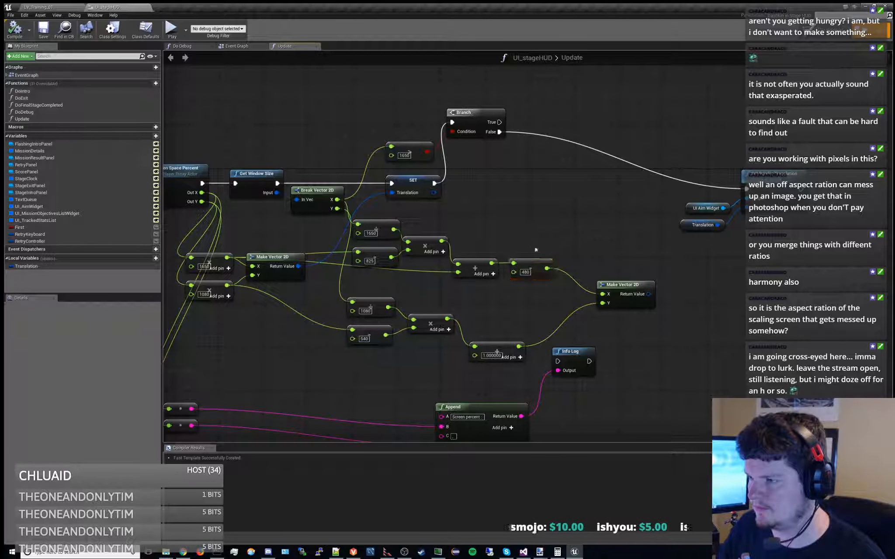
key(Delete)
Move the 1650 division, the 825 node, their multiplication and the addition node right to open up space
drag(475, 264, 508, 264)
drag(372, 209, 493, 262)
drag(441, 240, 552, 223)
right_drag(429, 236, 421, 245)
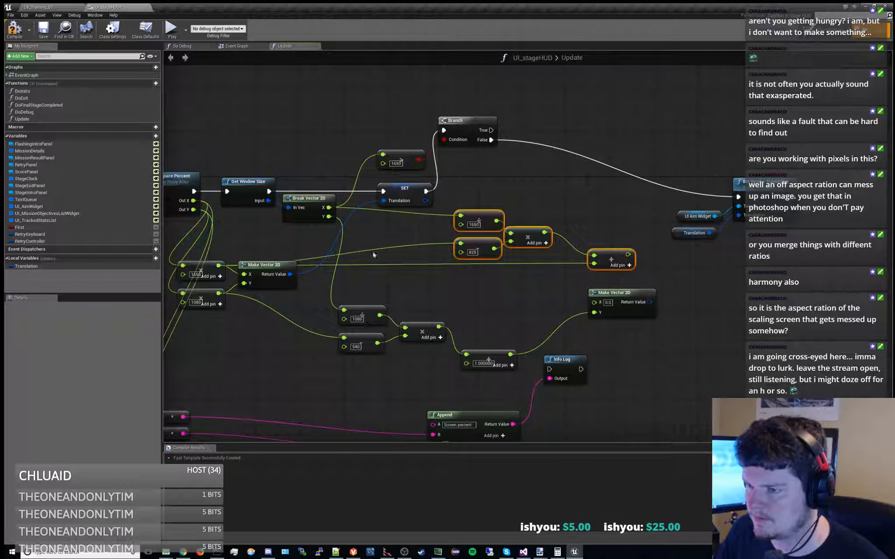
right_drag(368, 252, 390, 240)
drag(300, 249, 311, 249)
Add a Translation getter with a Break Vector 2D and connect its X output to the 825 node
click(26, 266)
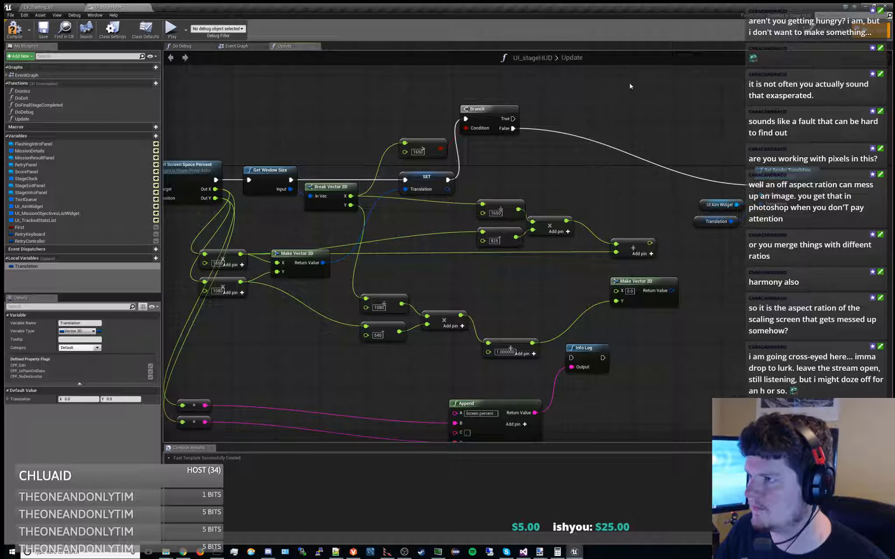
drag(40, 264, 459, 147)
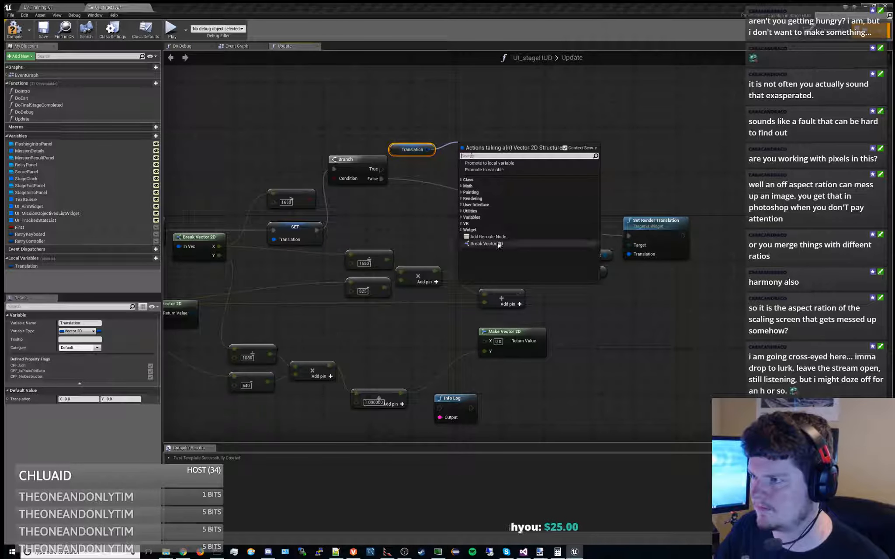
click(475, 190)
right_drag(475, 191, 551, 229)
drag(621, 157, 475, 287)
right_drag(594, 254, 530, 251)
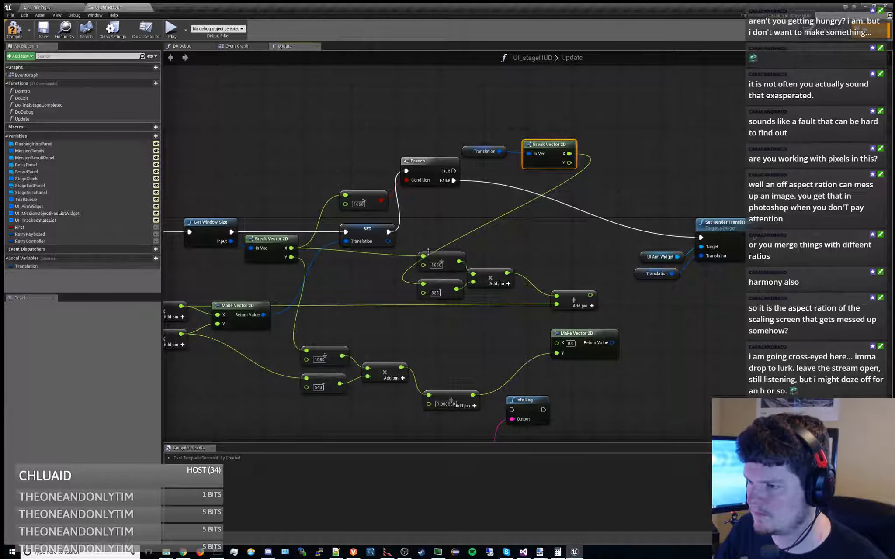
Create a Vector 2D local variable named WindowSize
click(271, 238)
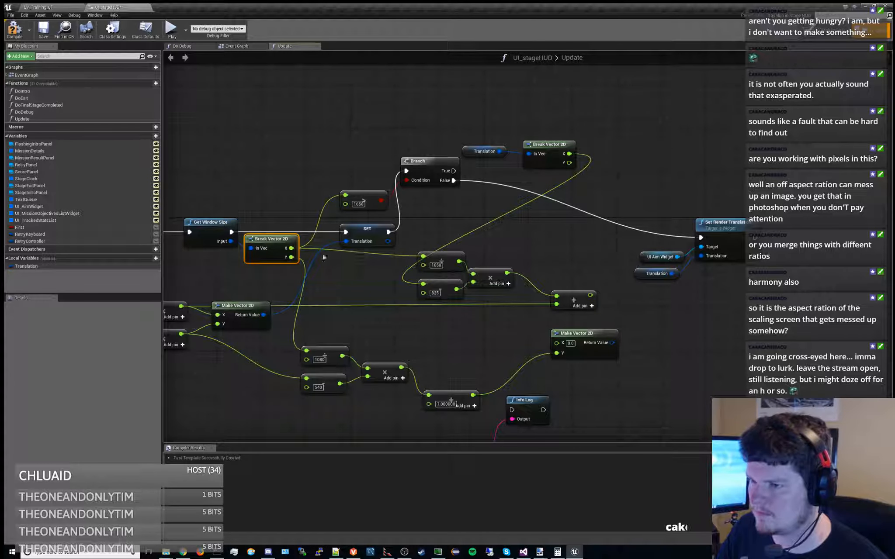
click(155, 258)
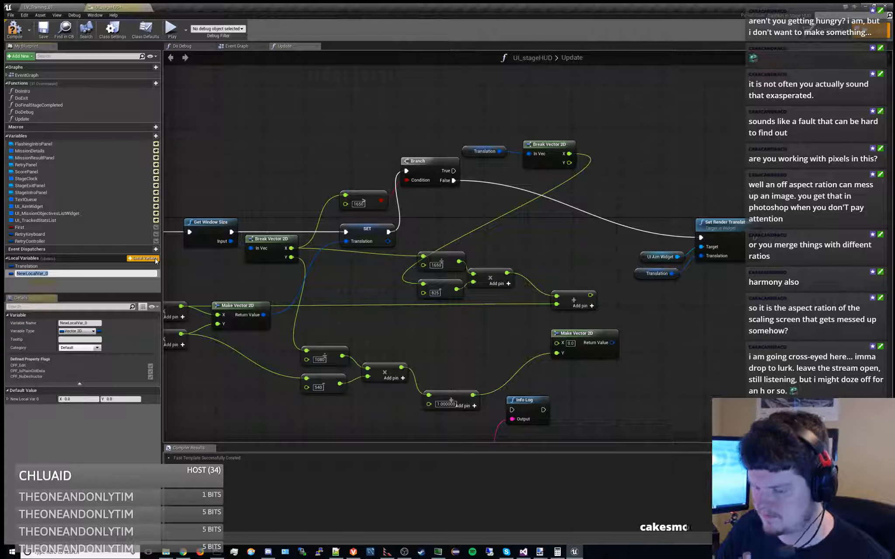
text(WindowSize)
key(Return)
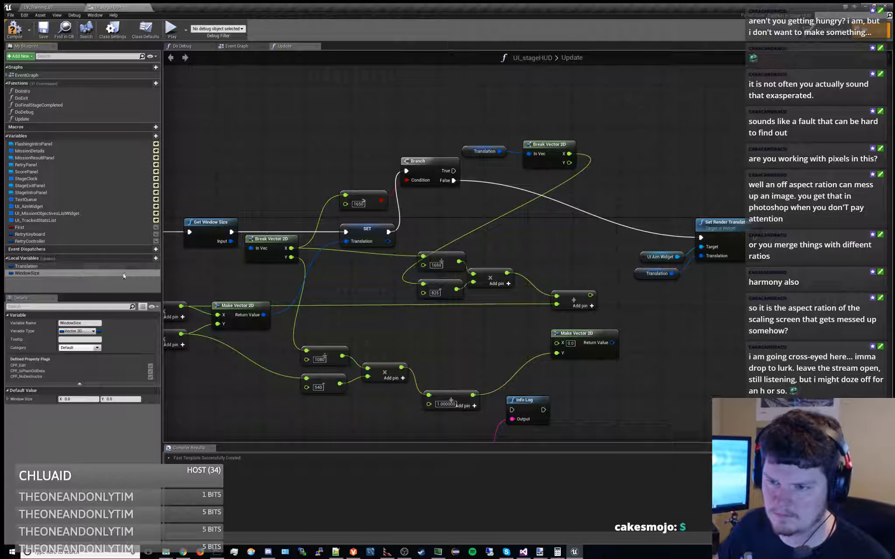
Add a WindowSize SET node fed by Get Window Size and wire its execution ahead of the Translation SET node
alt+drag(27, 273, 289, 154)
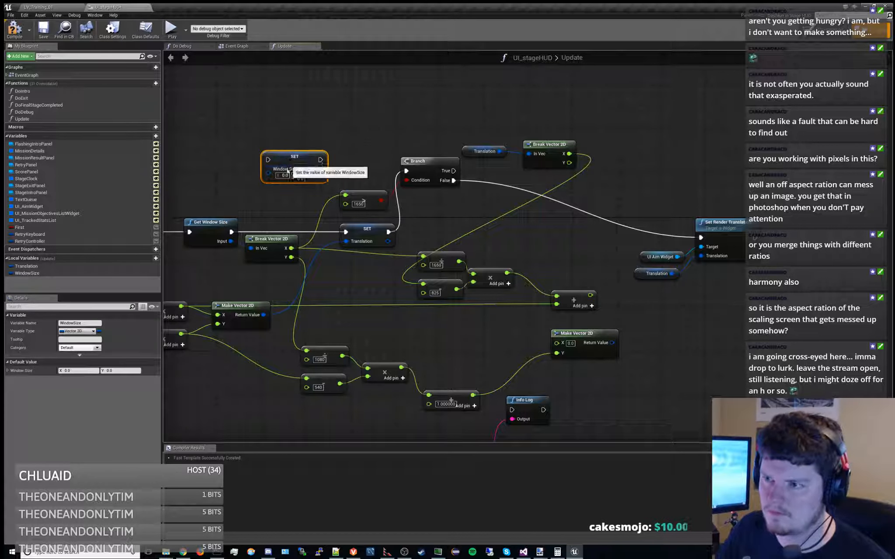
drag(230, 241, 270, 172)
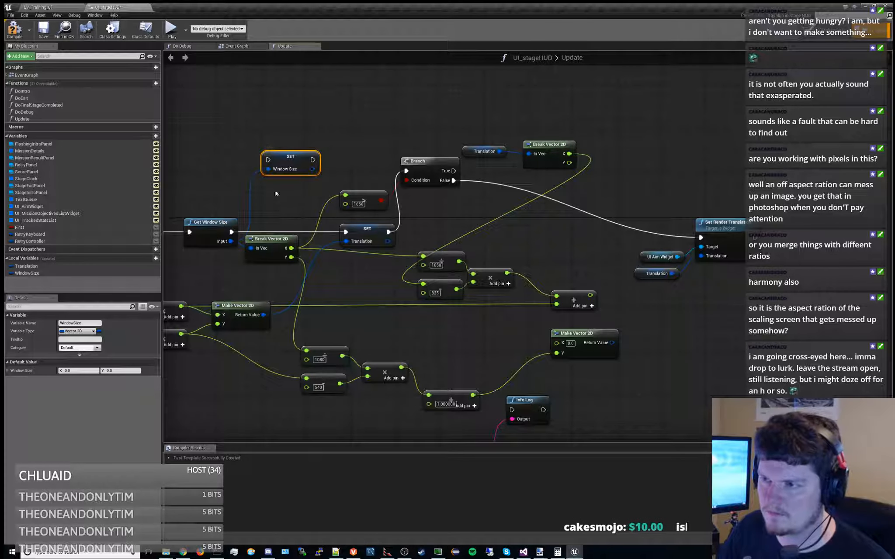
drag(232, 232, 345, 232)
right_drag(472, 232, 439, 246)
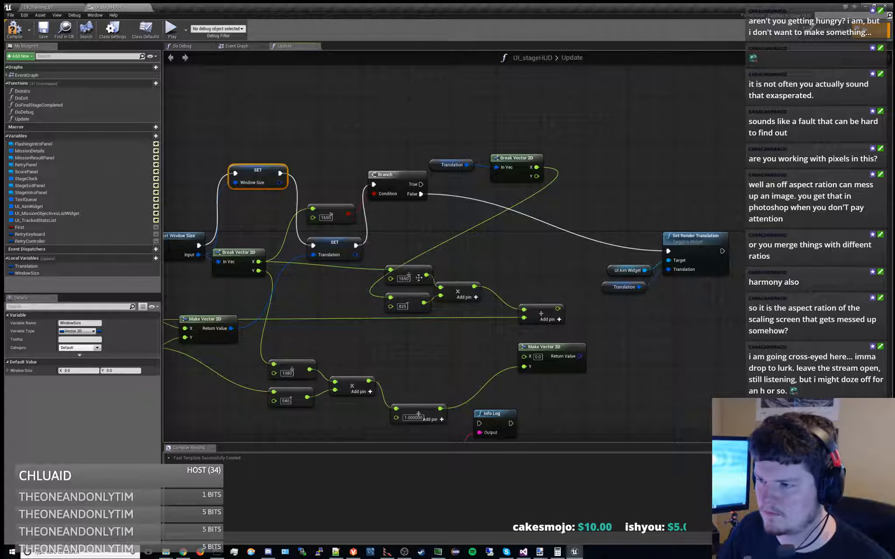
Try feeding the 1650 division from a Window Size getter through its own Break Vector 2D
ctrl+drag(27, 273, 317, 294)
click(363, 328)
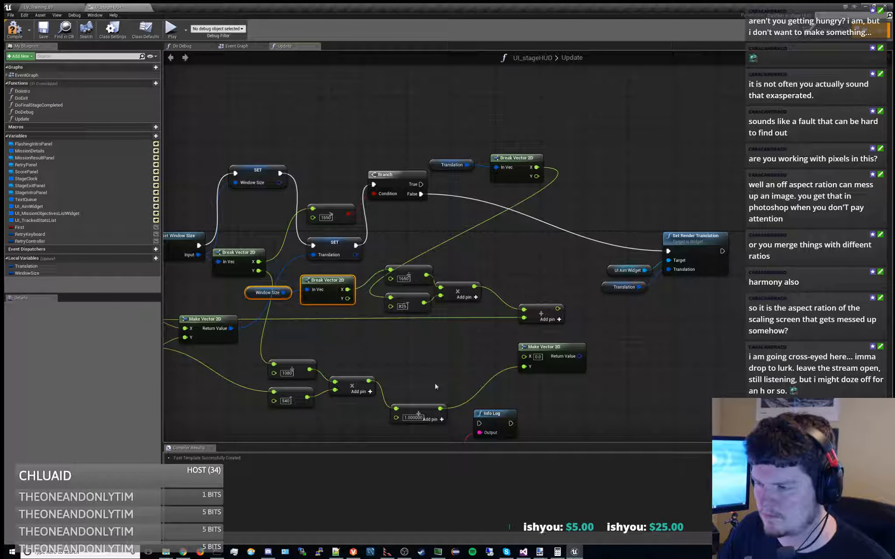
drag(412, 257, 443, 304)
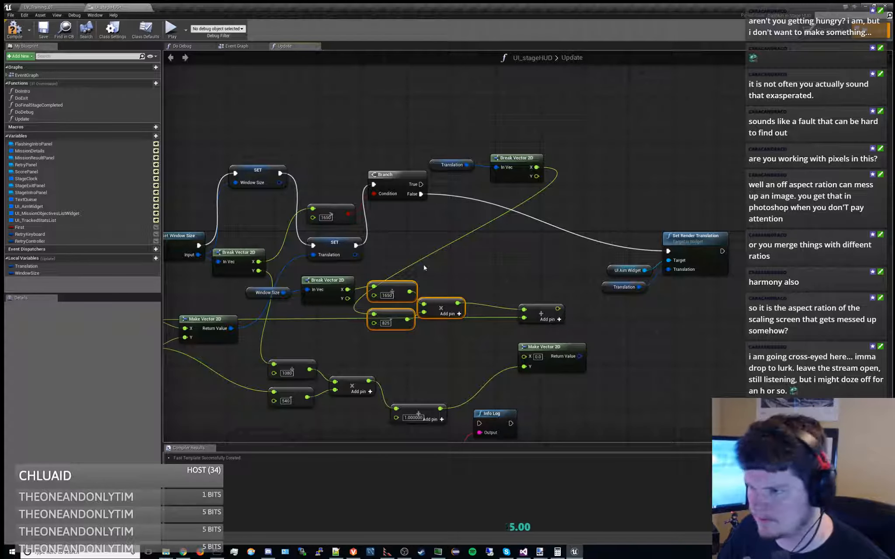
Undo the last rewiring and node moves, and delete the Window Size getter with its Break Vector 2D
right_drag(424, 264, 525, 237)
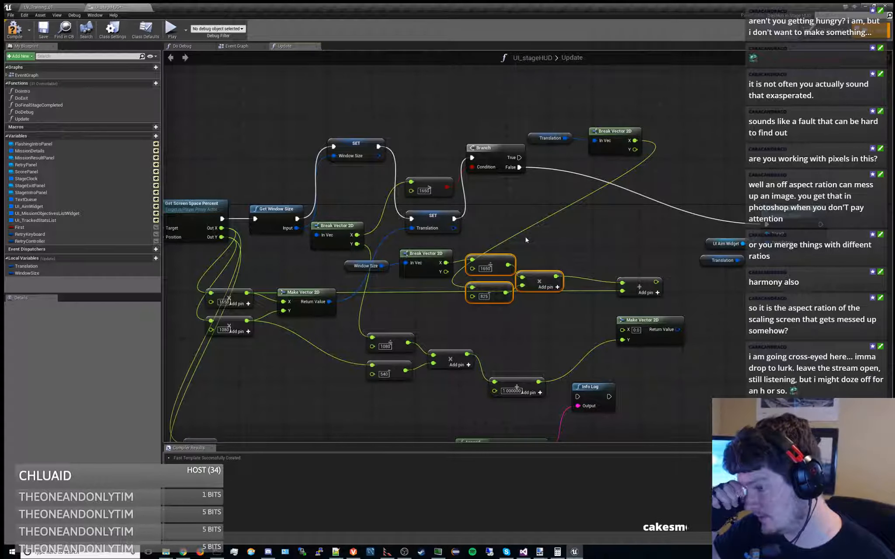
right_drag(526, 237, 546, 239)
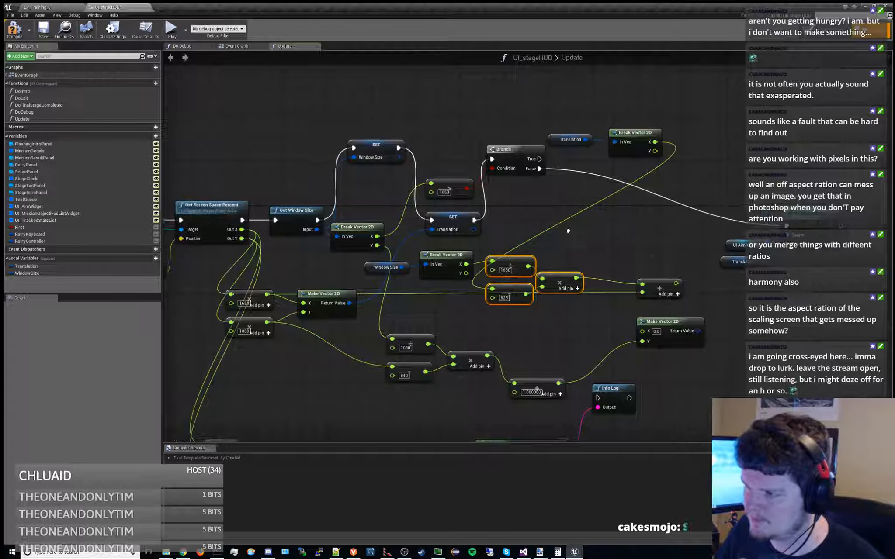
drag(574, 107, 617, 207)
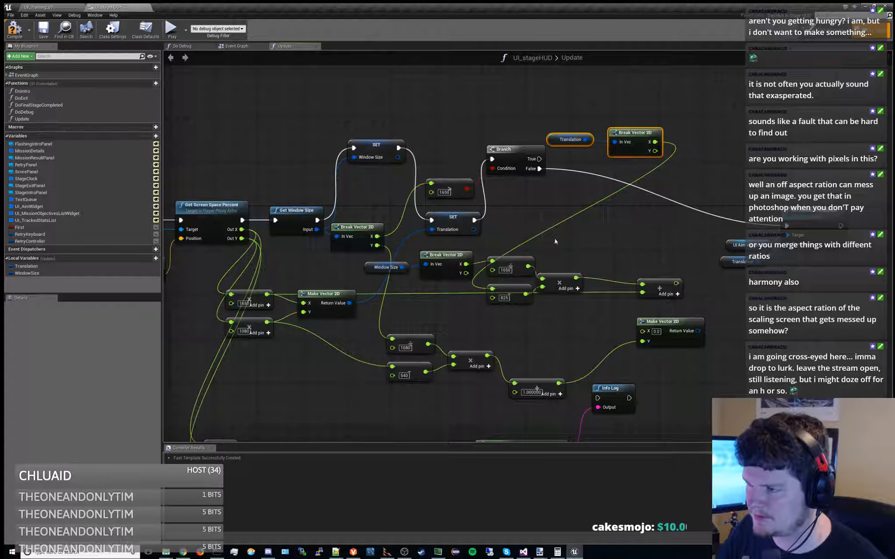
right_drag(486, 250, 476, 243)
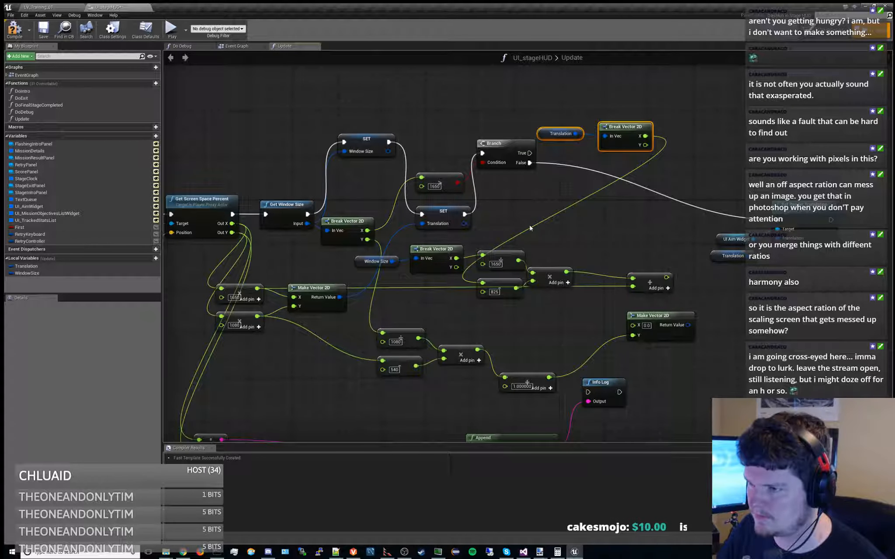
key(ctrl+z)
key(ctrl+z)
key(ctrl+z)
drag(400, 250, 463, 306)
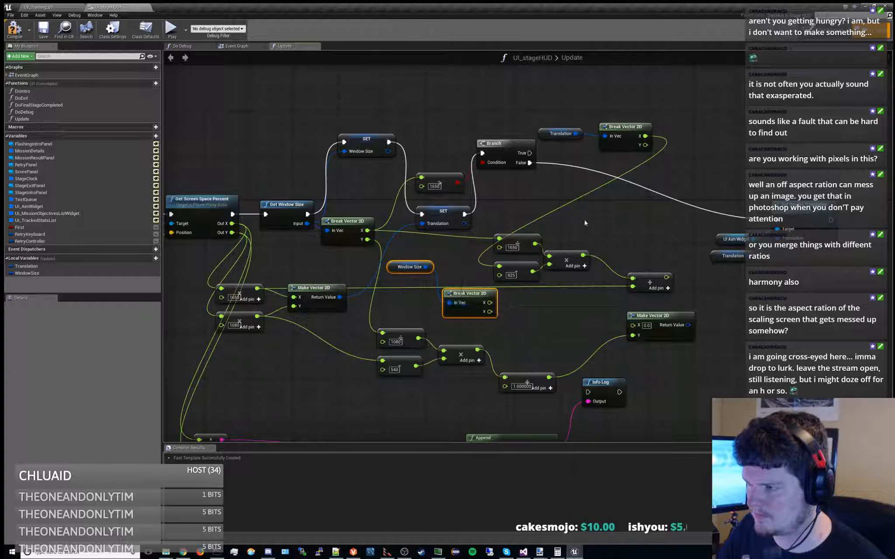
key(Delete)
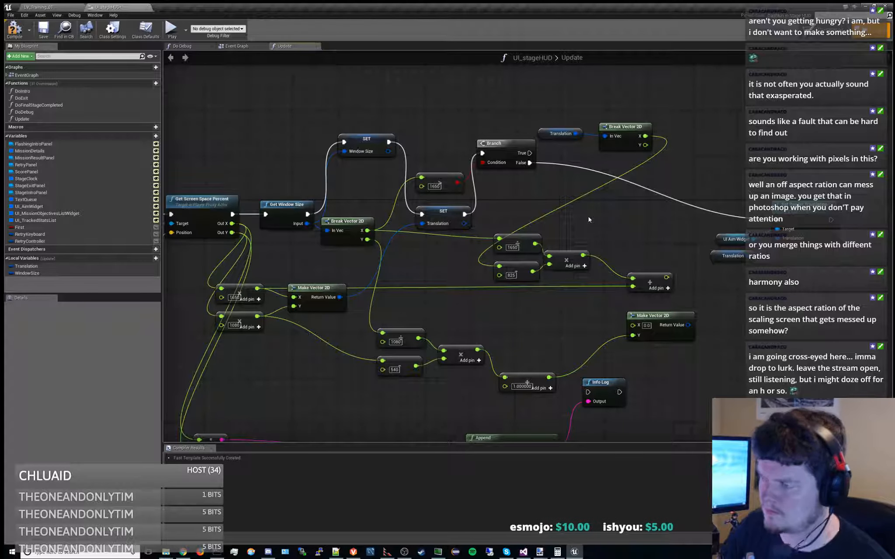
Try a Clamp (float) node with Min 1 on the 1650 division's output
drag(521, 242, 514, 218)
text(clamp)
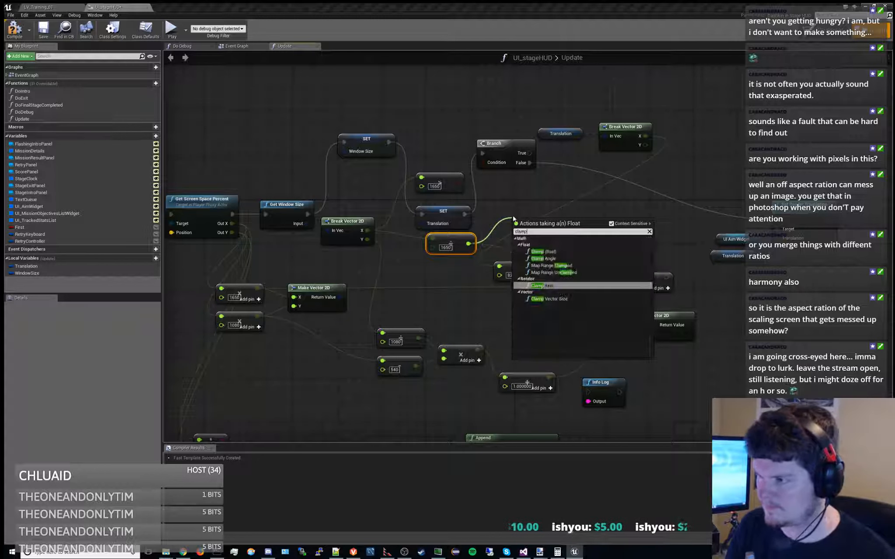
key(Return)
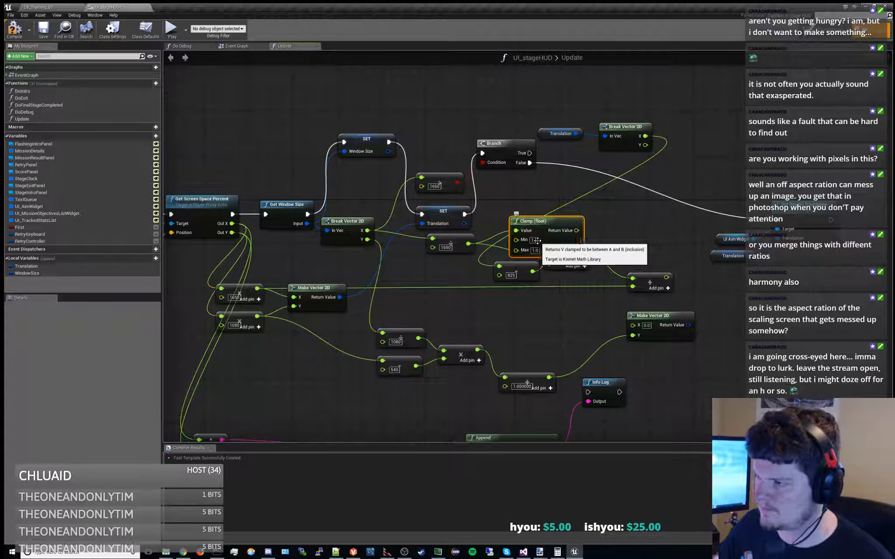
drag(559, 221, 544, 188)
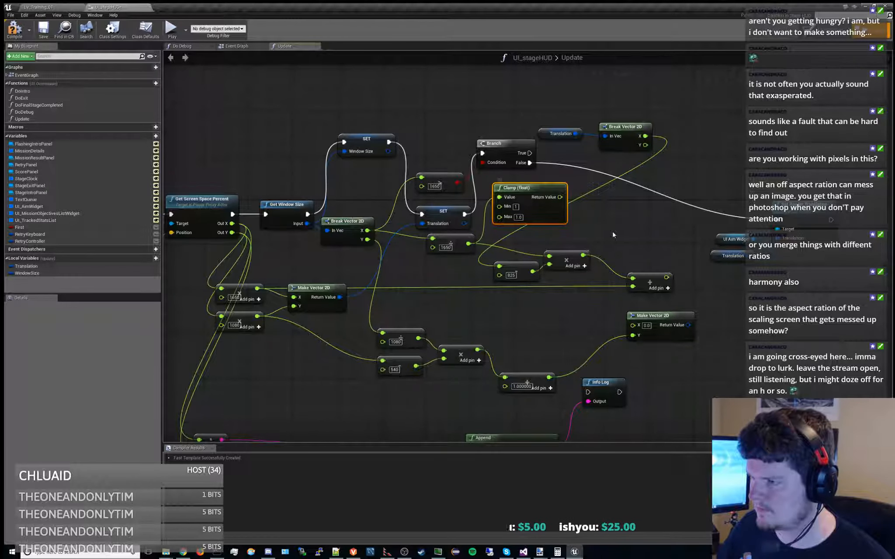
right_drag(606, 240, 507, 243)
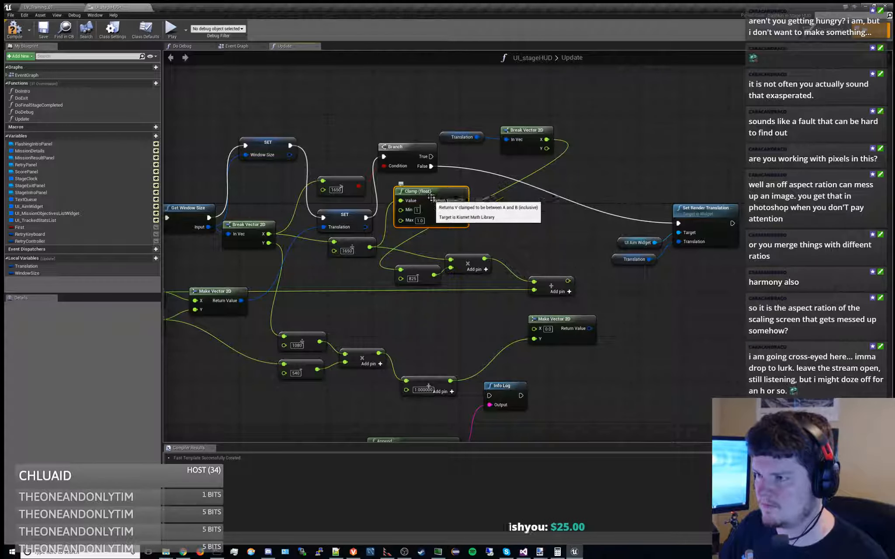
key(Delete)
Insert a MAX node with a second value of 1 between the 1650 division and the multiplication
drag(369, 247, 417, 218)
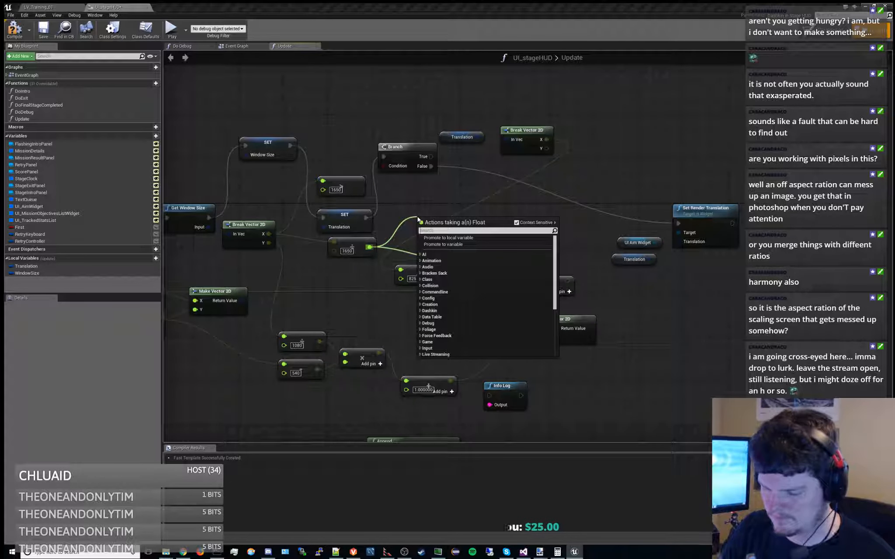
text(max)
key(Return)
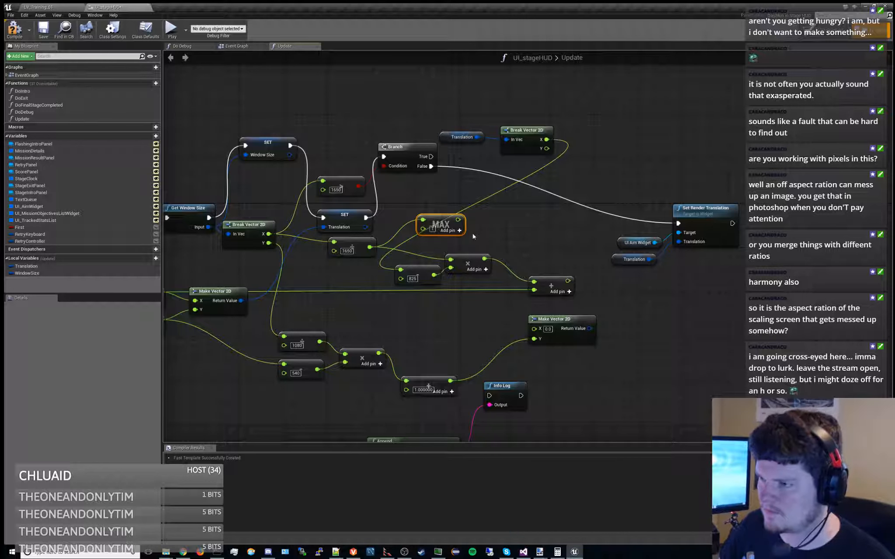
drag(444, 222, 421, 245)
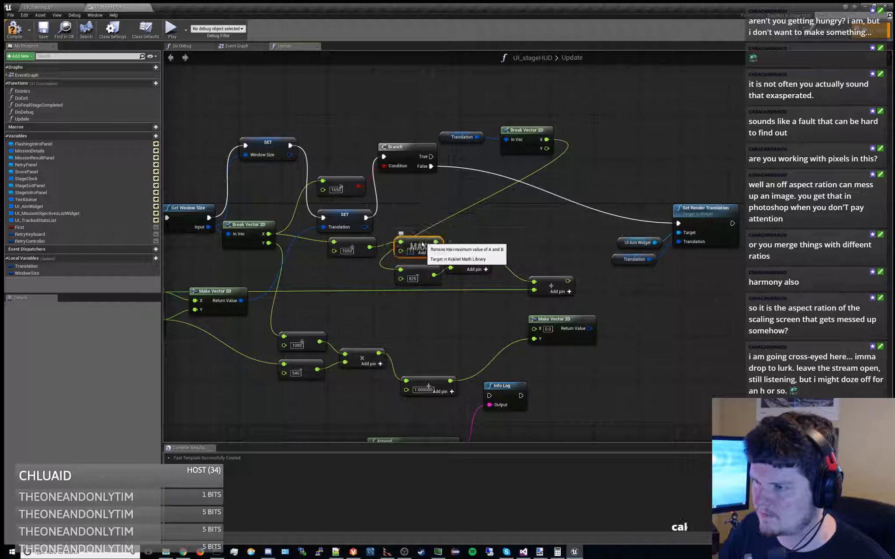
Delete the Branch and its greater-than 1650 comparison, and move the Translation SET node beside the Window Size SET node
right_drag(505, 234, 541, 199)
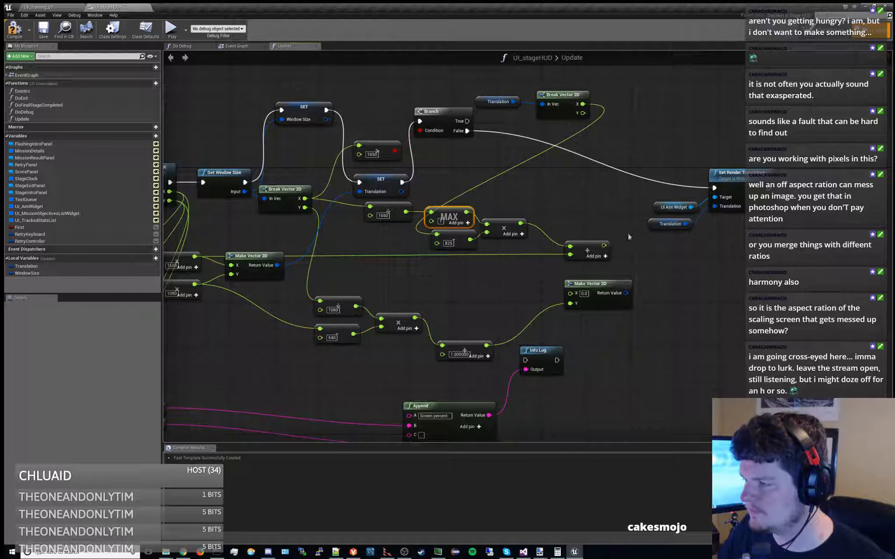
click(654, 225)
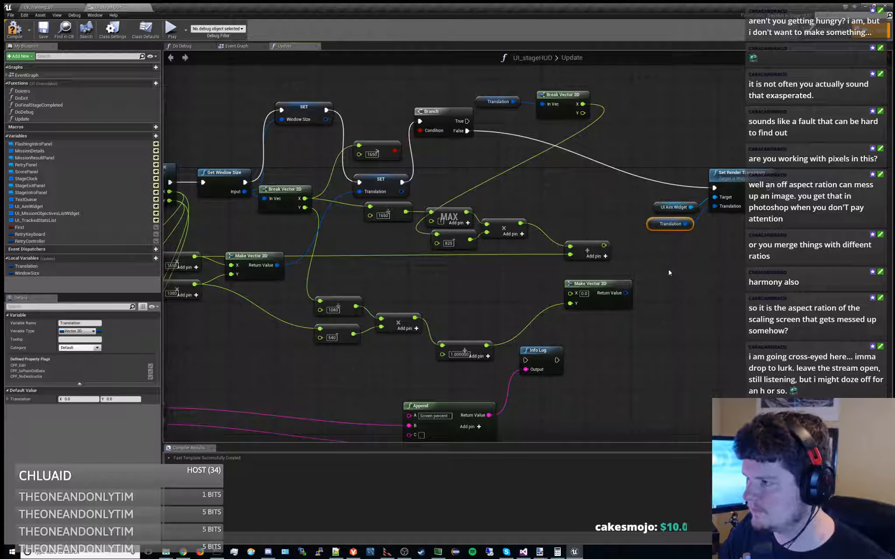
right_drag(581, 199, 666, 215)
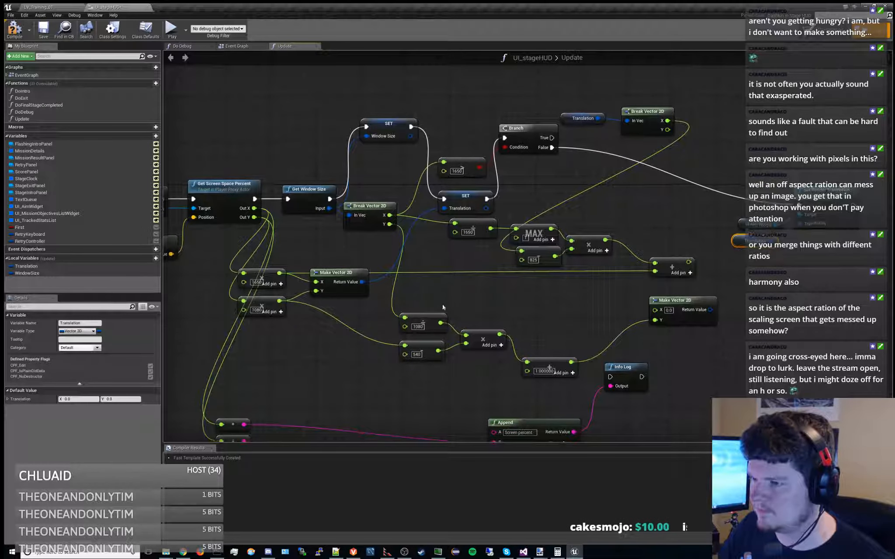
right_drag(425, 285, 400, 294)
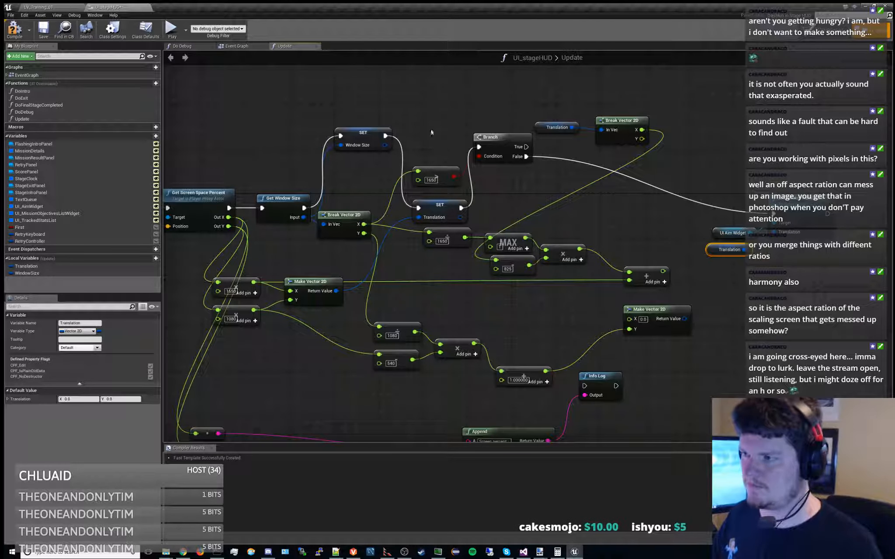
drag(410, 128, 485, 177)
key(Delete)
drag(439, 205, 439, 133)
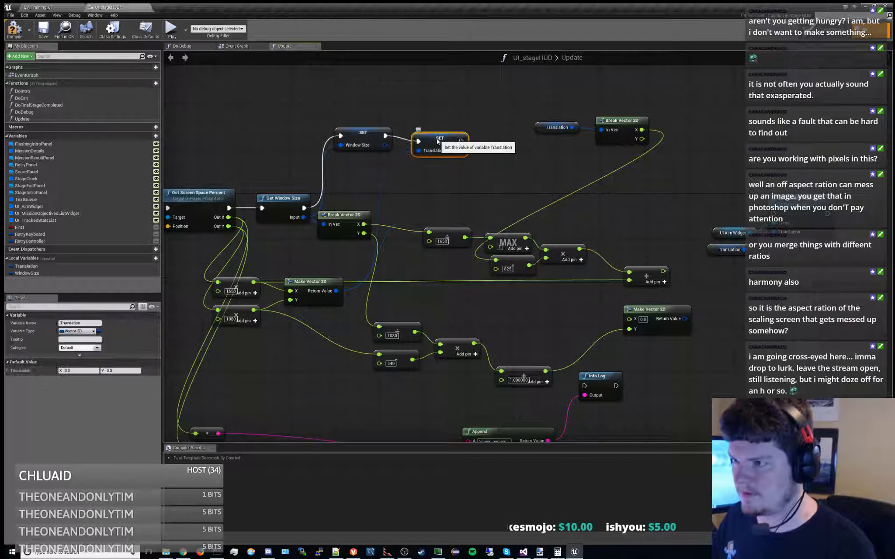
Add a second Translation SET node fed by a new Make Vector 2D and connect its execution output to Set Render Translation
right_click(452, 187)
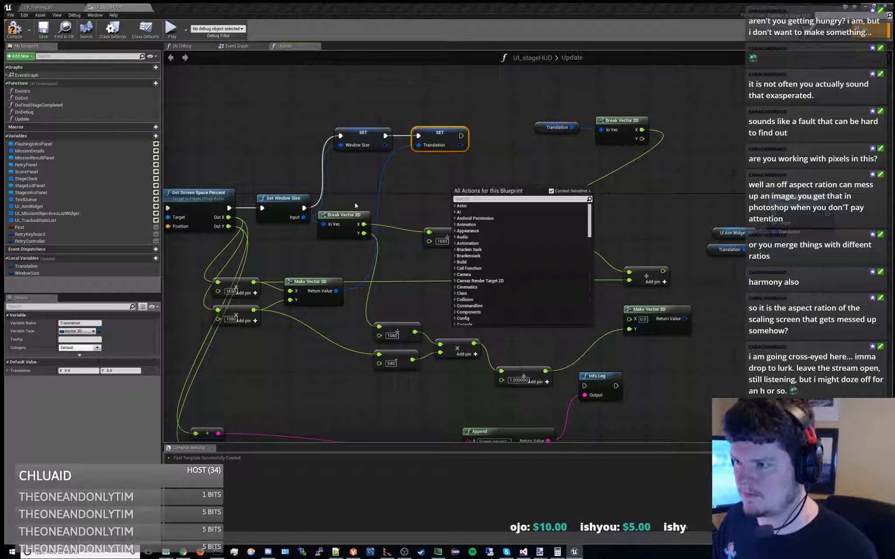
drag(349, 212, 367, 212)
right_drag(465, 199, 427, 216)
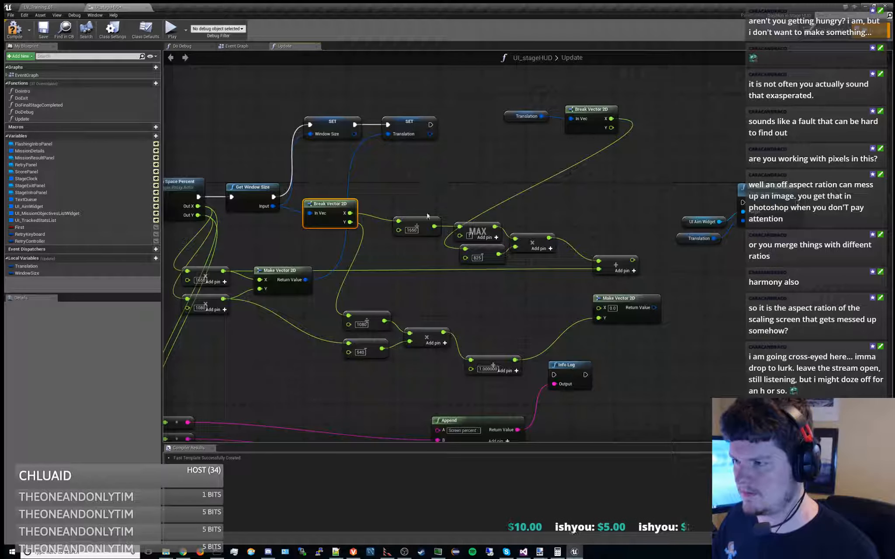
right_drag(539, 217, 452, 222)
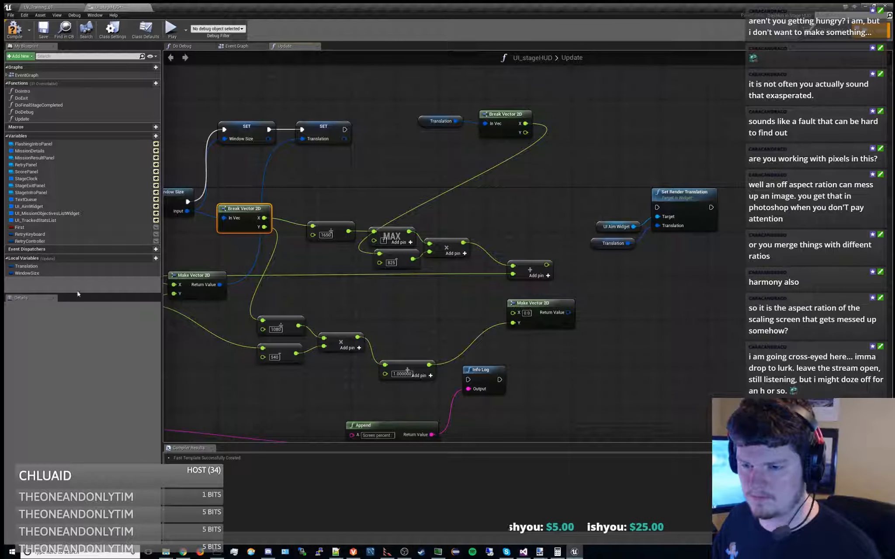
drag(38, 267, 503, 176)
click(528, 182)
click(557, 299)
drag(591, 154, 668, 248)
drag(663, 197, 751, 152)
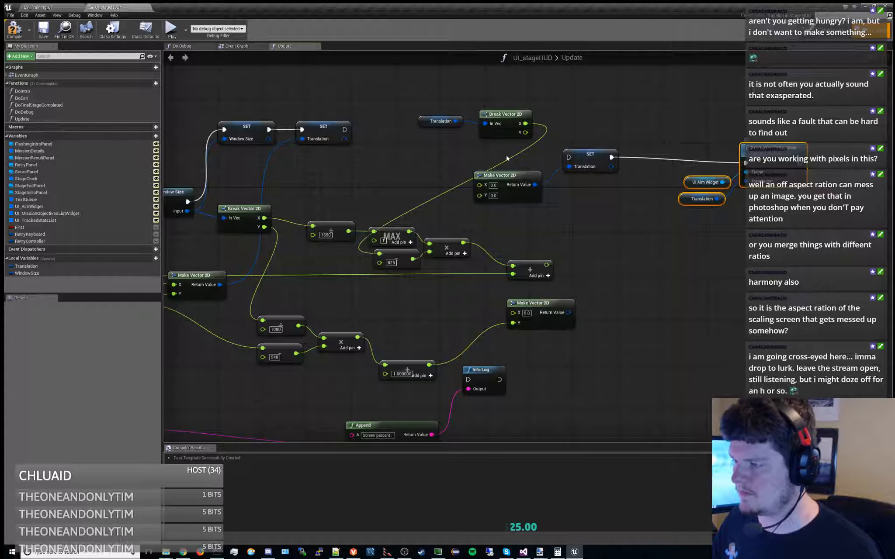
Move the new Make Vector 2D and Translation SET nodes farther from the maths nodes, toward Set Render Translation
shift+drag(506, 157, 643, 243)
drag(591, 158, 679, 164)
drag(600, 145, 668, 218)
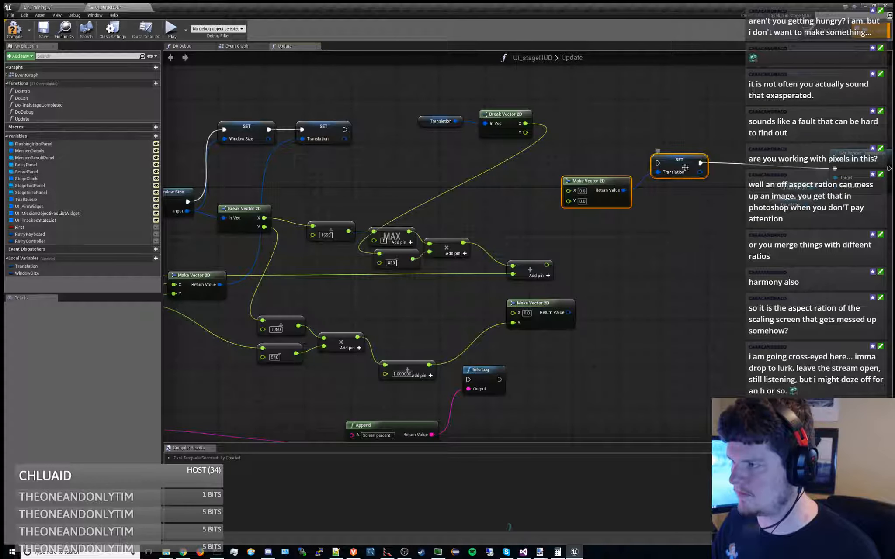
drag(686, 170, 737, 177)
click(713, 235)
right_drag(685, 215, 664, 241)
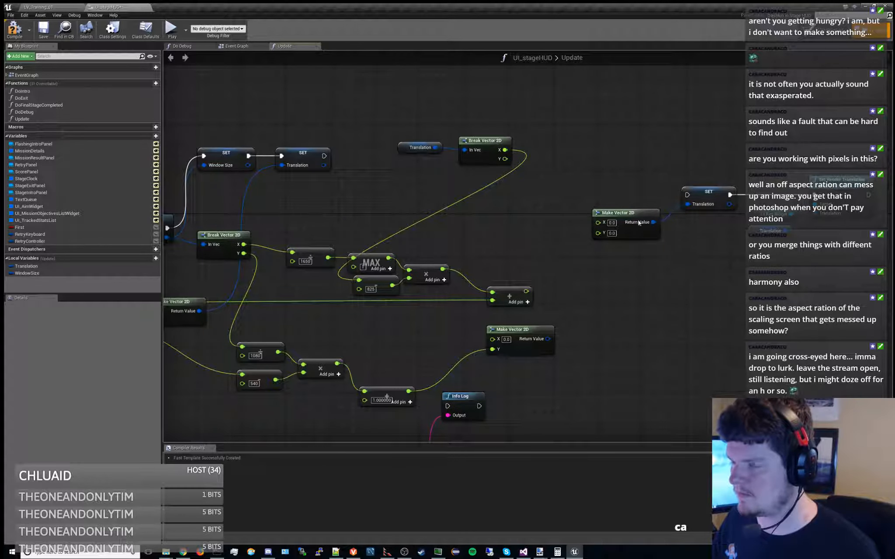
drag(390, 119, 494, 167)
key(Delete)
right_drag(493, 167, 540, 182)
key(ctrl+z)
Move the Translation getter and its Break Vector 2D beside the 825 subtraction, and wire its X output into the addition's second input
right_drag(455, 160, 536, 176)
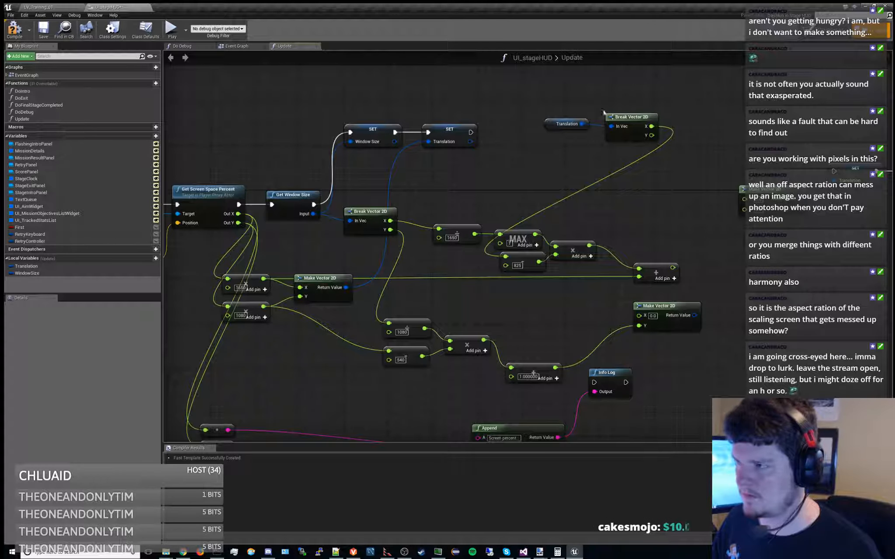
drag(540, 105, 466, 259)
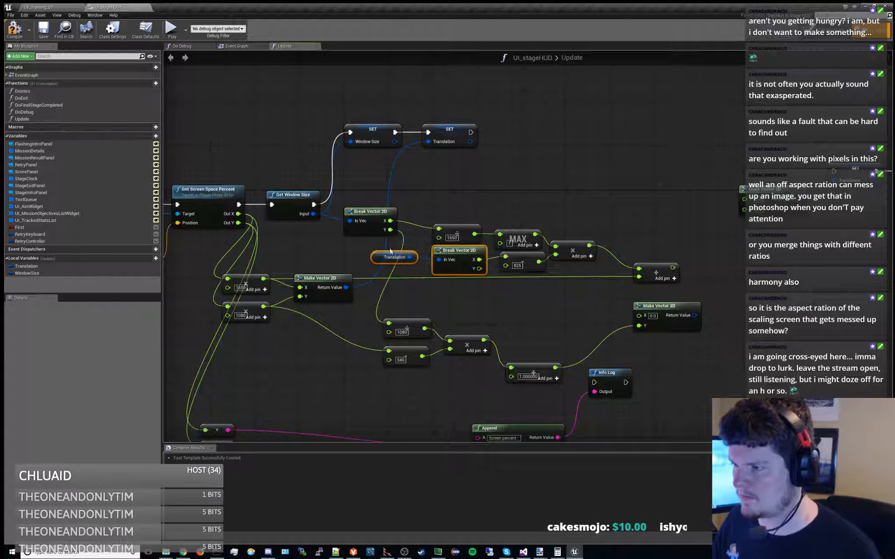
drag(406, 249, 474, 274)
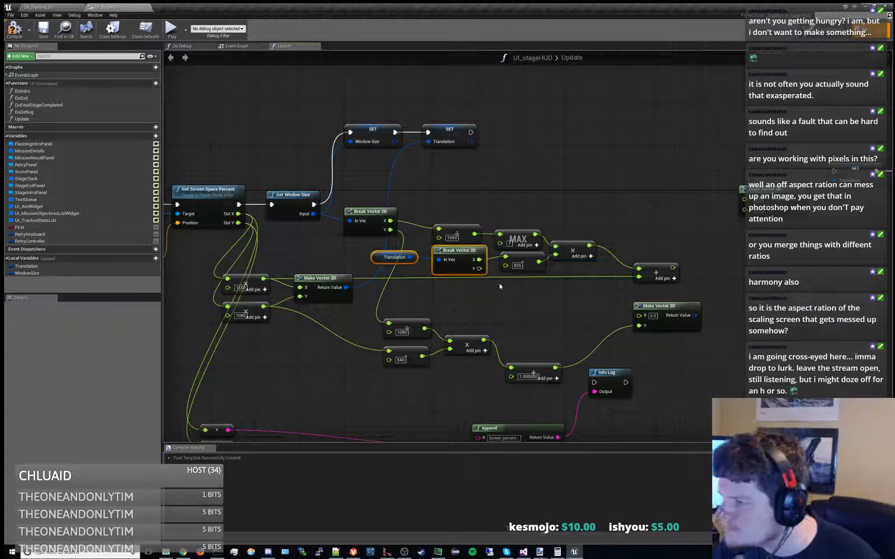
drag(479, 259, 641, 277)
right_drag(543, 218, 481, 219)
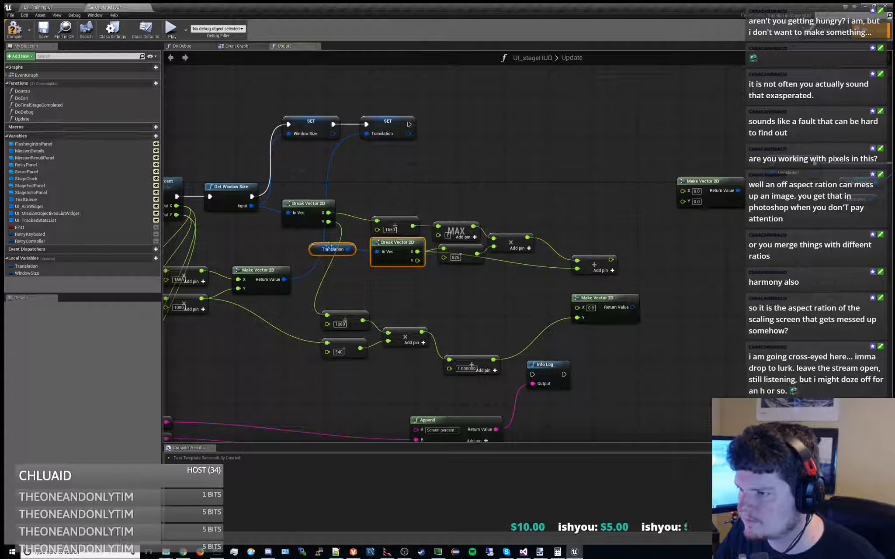
drag(284, 245, 350, 261)
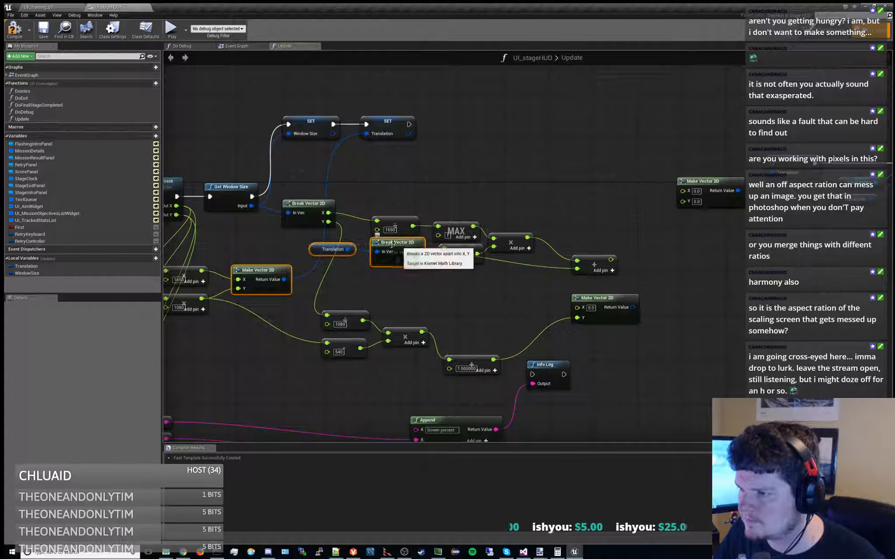
Move the addition node closer to the multiplication and place the 825 subtraction below the Translation Break Vector 2D
right_drag(595, 243, 528, 228)
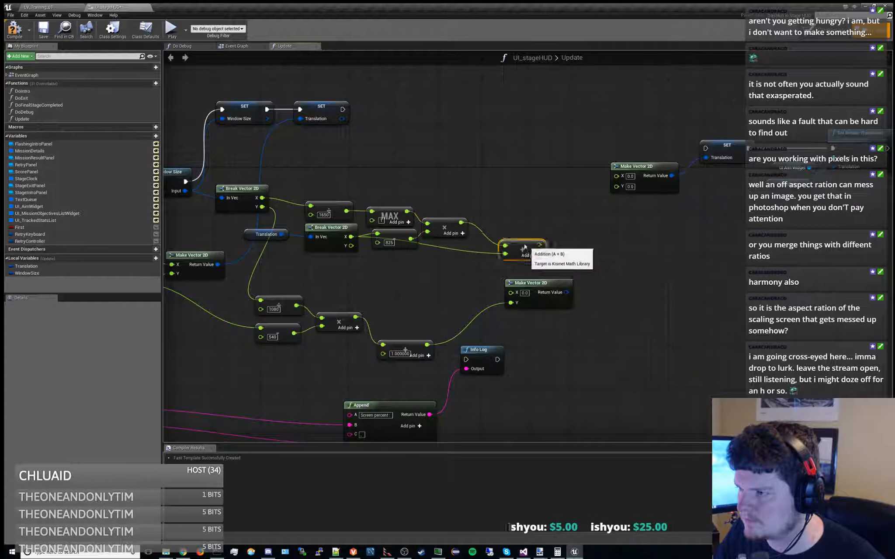
drag(531, 247, 516, 236)
drag(393, 236, 391, 263)
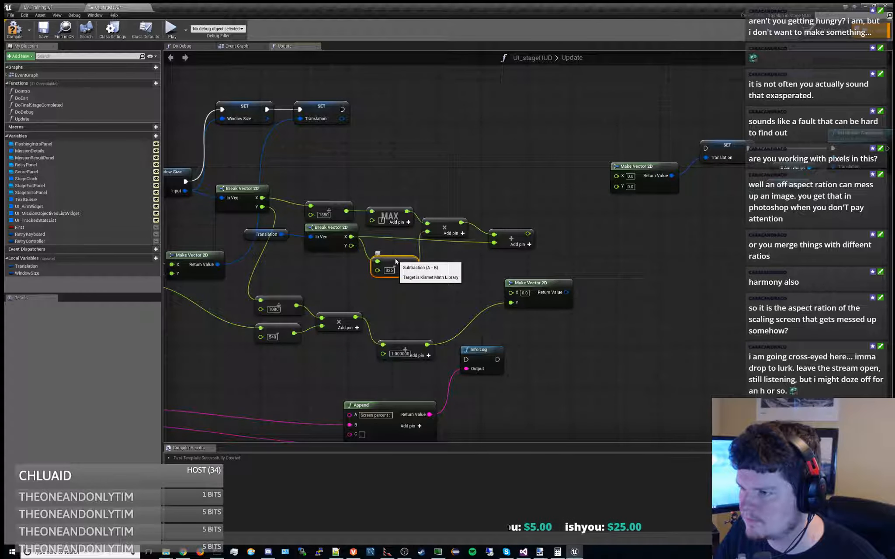
right_drag(392, 264, 357, 290)
Wire the addition's result into the new Make Vector 2D's X, and the first Translation SET's execution into the second one
drag(493, 260, 581, 202)
right_drag(455, 202, 451, 231)
scroll(520, 192, down, 1)
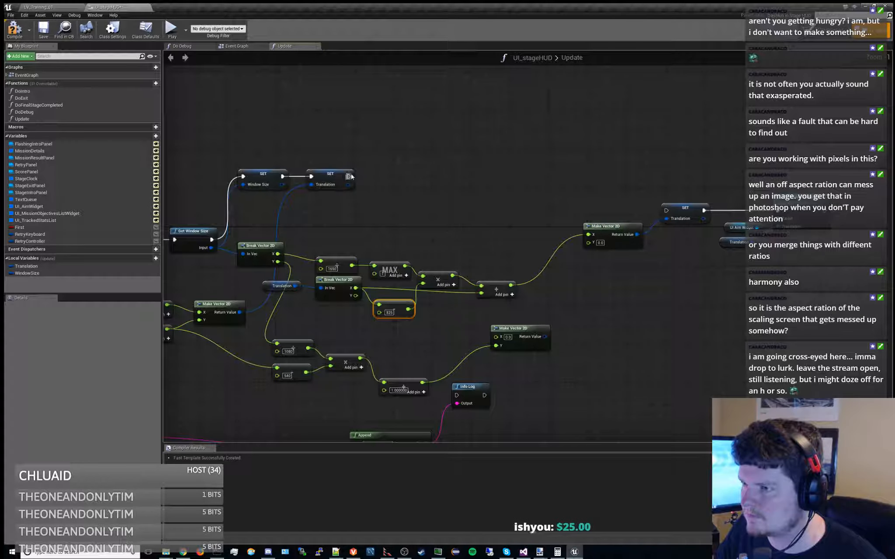
drag(349, 176, 665, 210)
right_drag(547, 201, 590, 181)
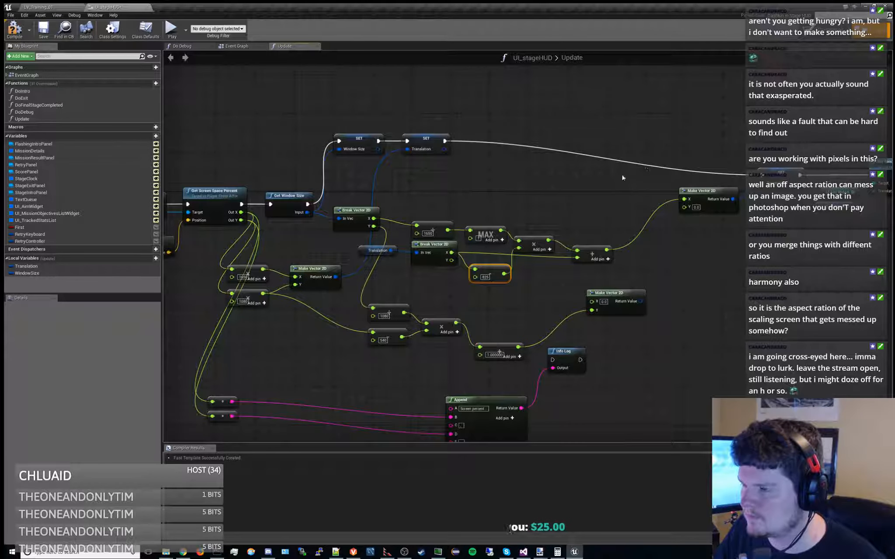
Compile and save the UI_stageHUD blueprint
click(14, 30)
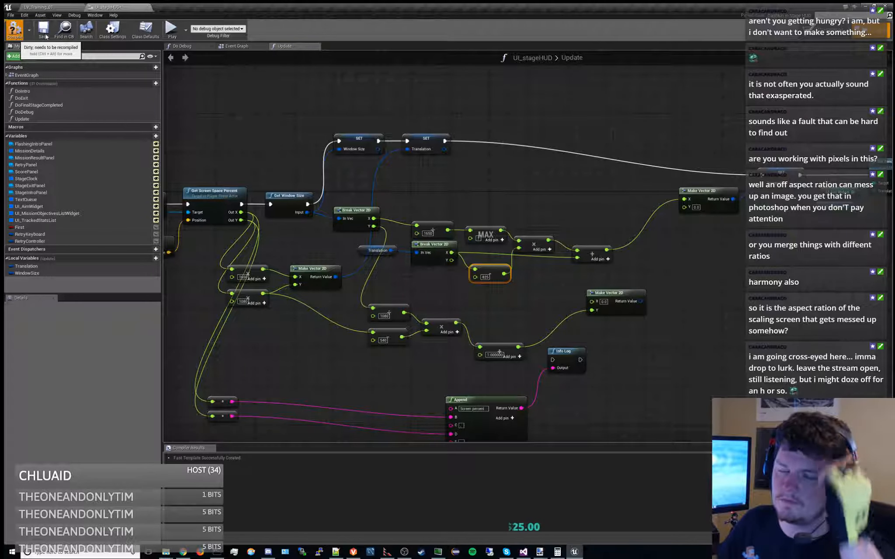
click(44, 29)
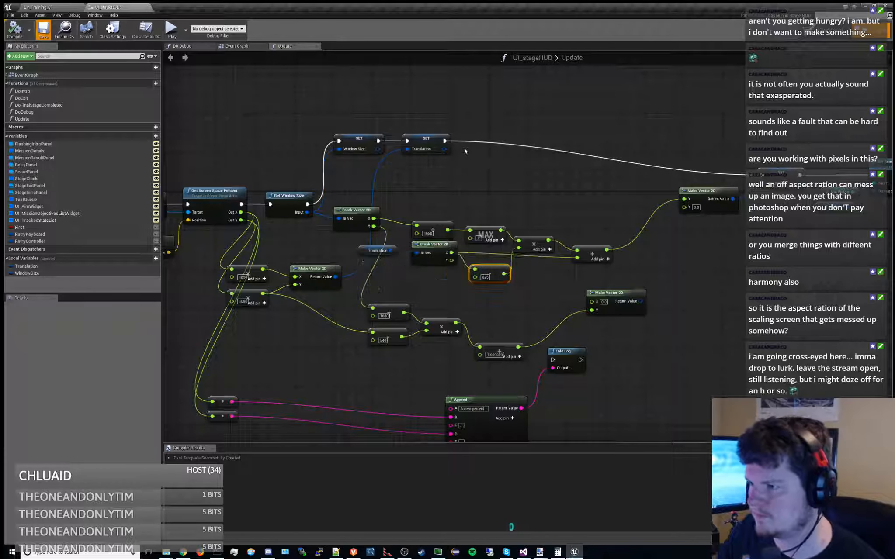
Play the training level, start the stage and run the character in both directions to check the aim widget's alignment
click(66, 6)
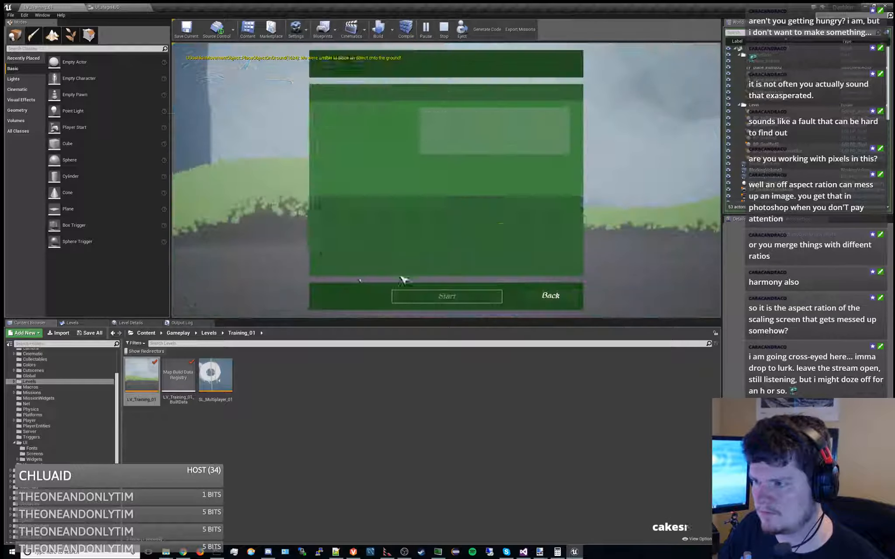
click(426, 298)
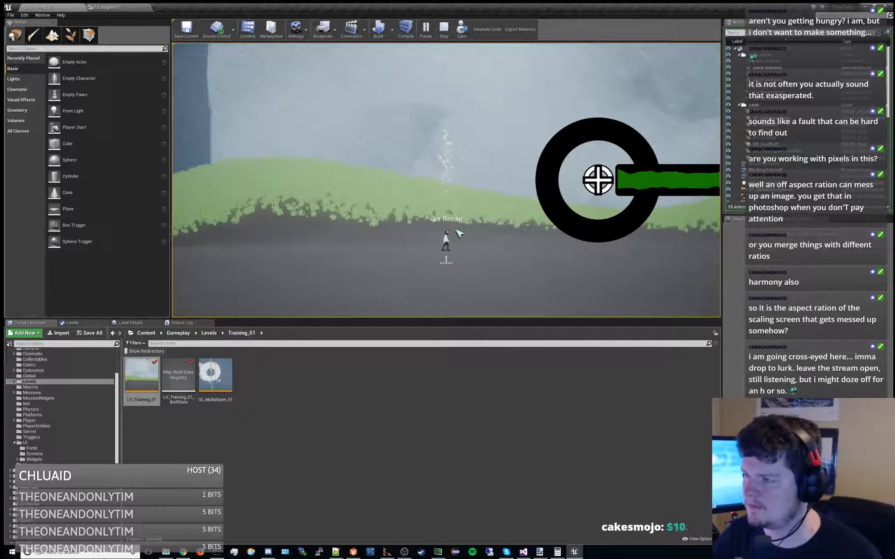
key(d)
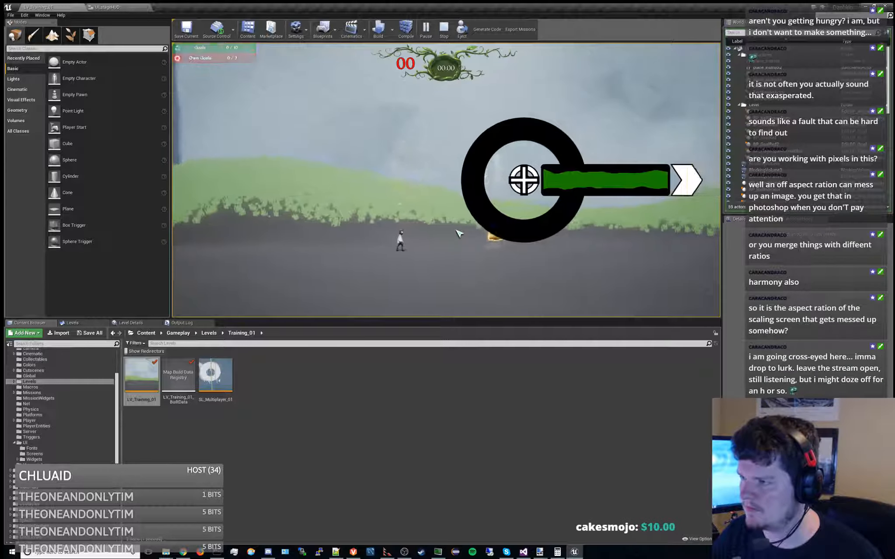
key(a)
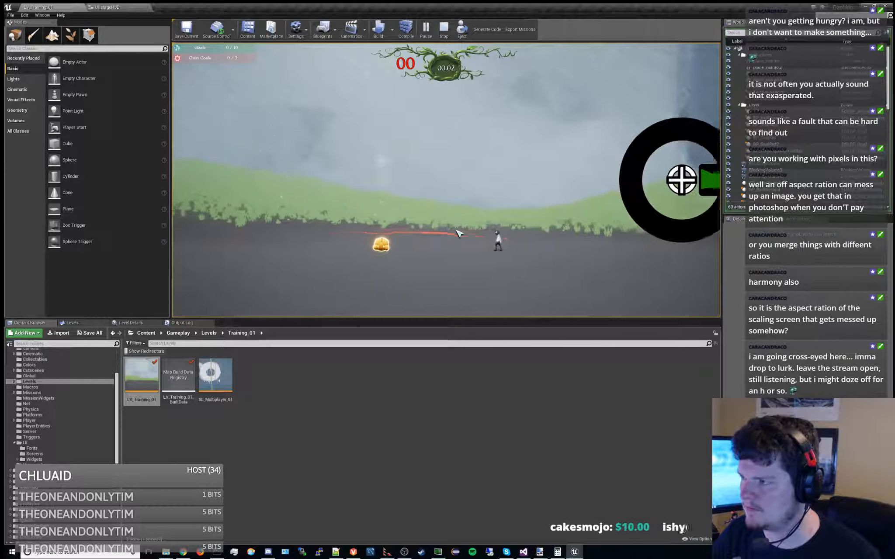
key(d)
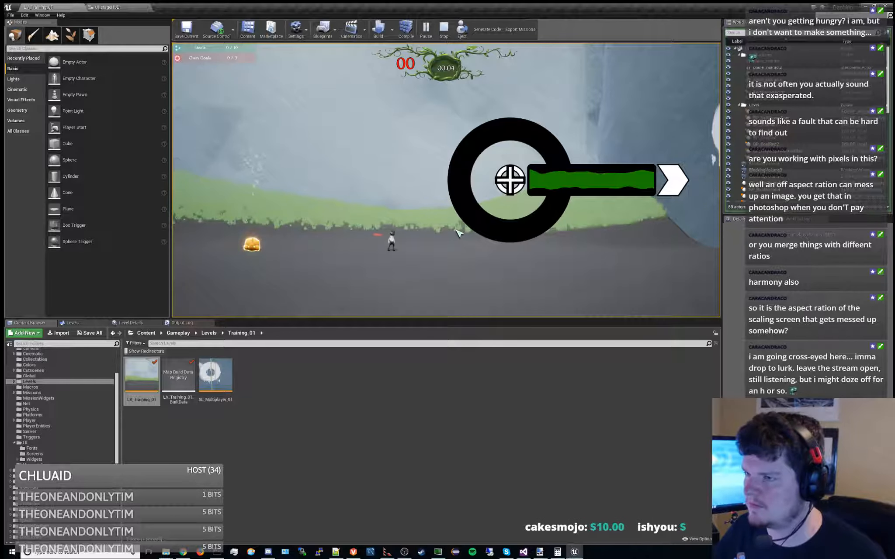
Set a breakpoint on the second Translation SET node in the running UI_stageHUD Update graph
click(105, 7)
right_drag(716, 200, 549, 172)
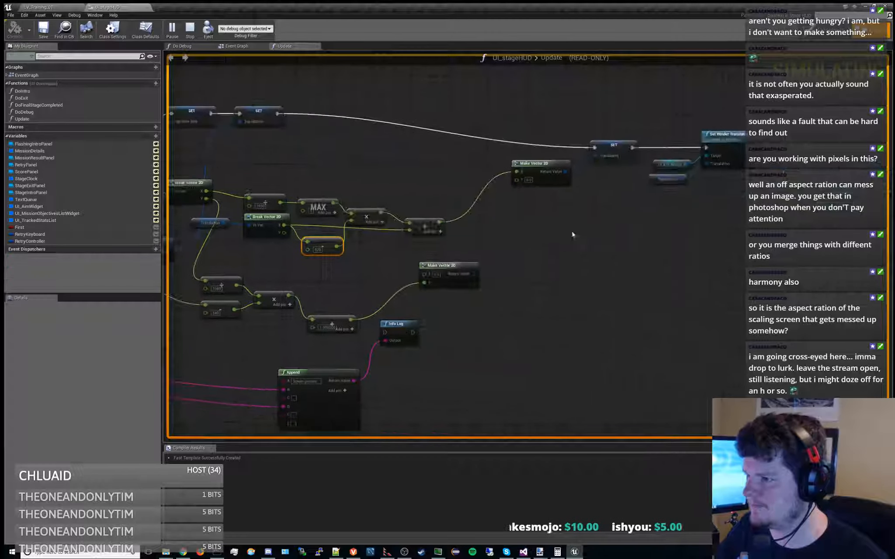
click(593, 144)
key(F9)
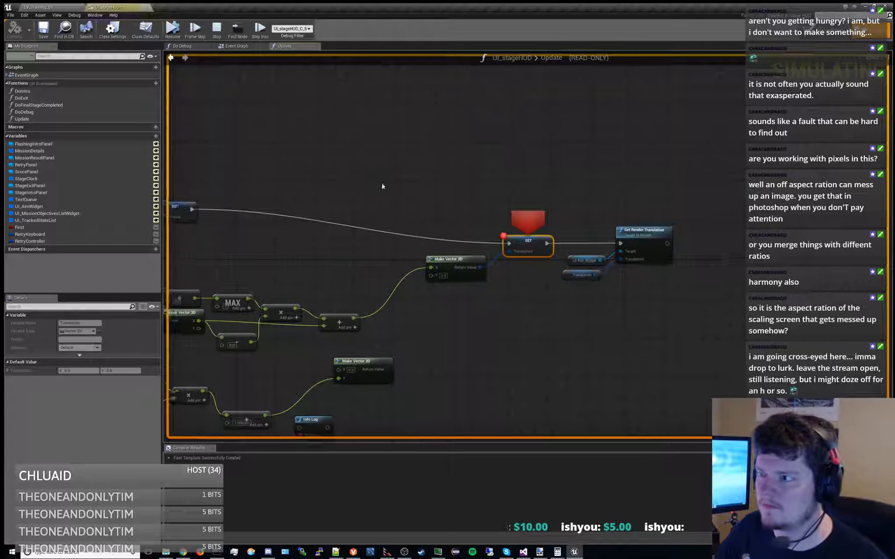
Inspect the paused live values of the window width, MAX scale, 825 subtraction and the addition's inputs
scroll(414, 191, up, 1)
right_drag(415, 190, 685, 137)
right_drag(539, 247, 574, 147)
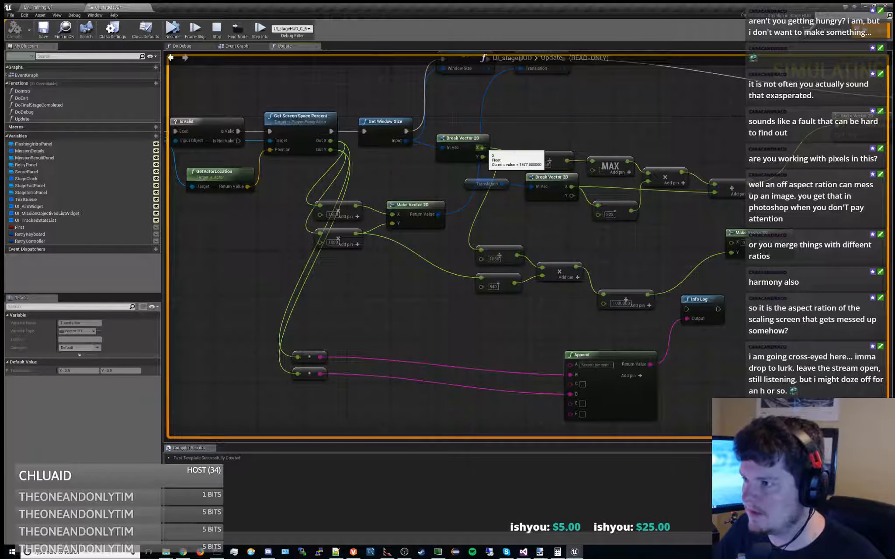
right_drag(508, 136, 517, 191)
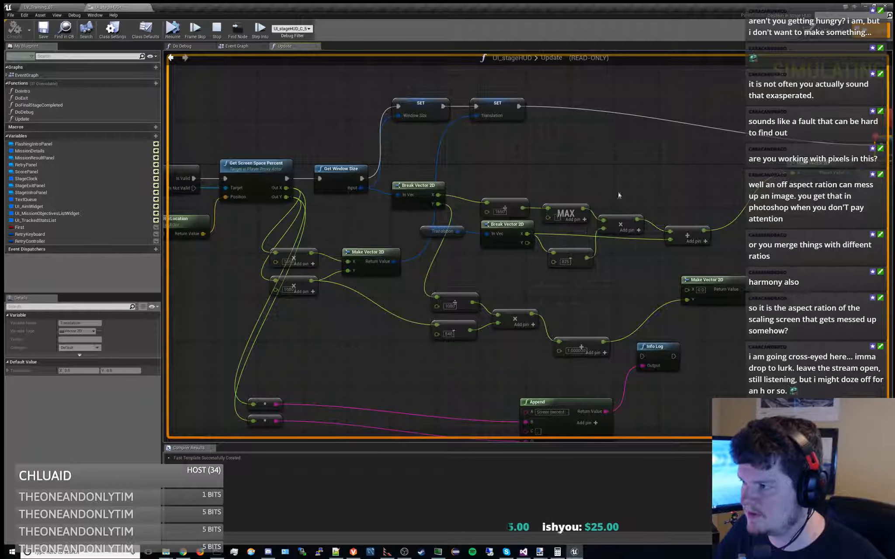
right_drag(619, 195, 559, 192)
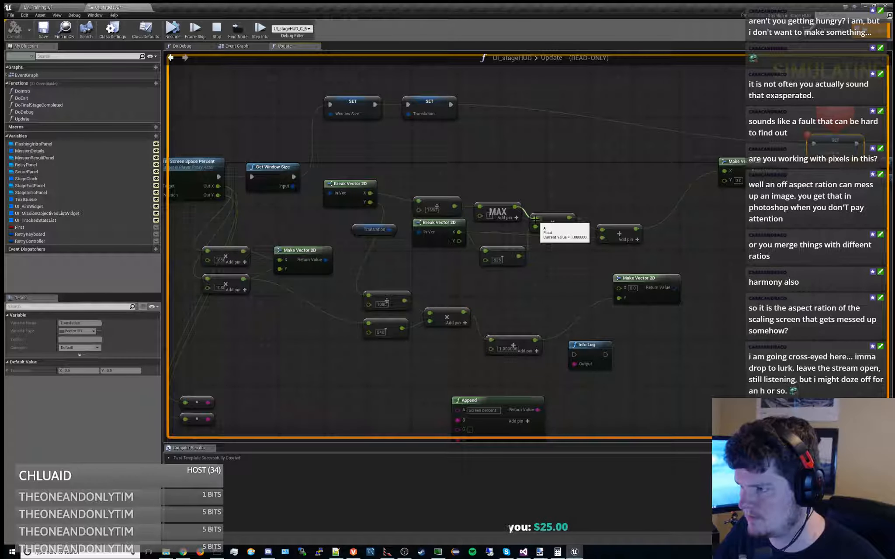
mouse_move(536, 227)
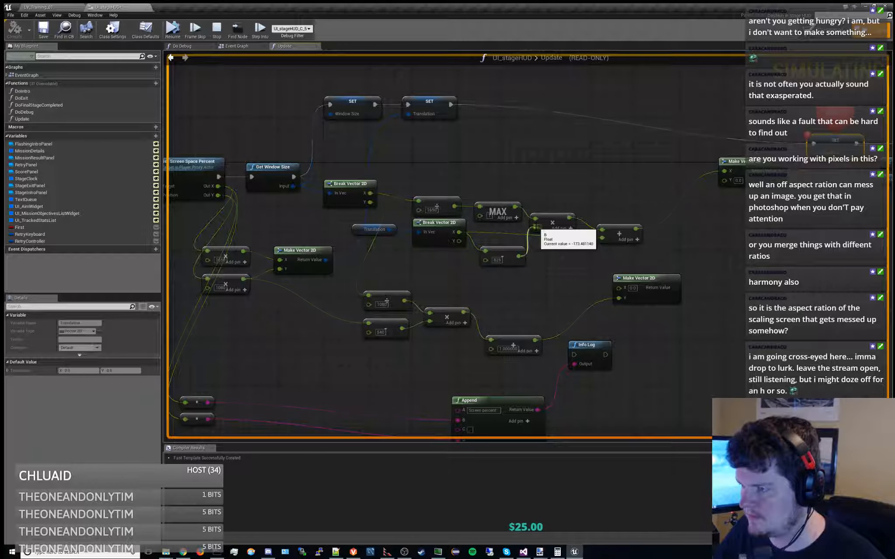
mouse_move(542, 256)
right_down()
mouse_move(574, 257)
mouse_move(529, 259)
right_up()
mouse_move(506, 219)
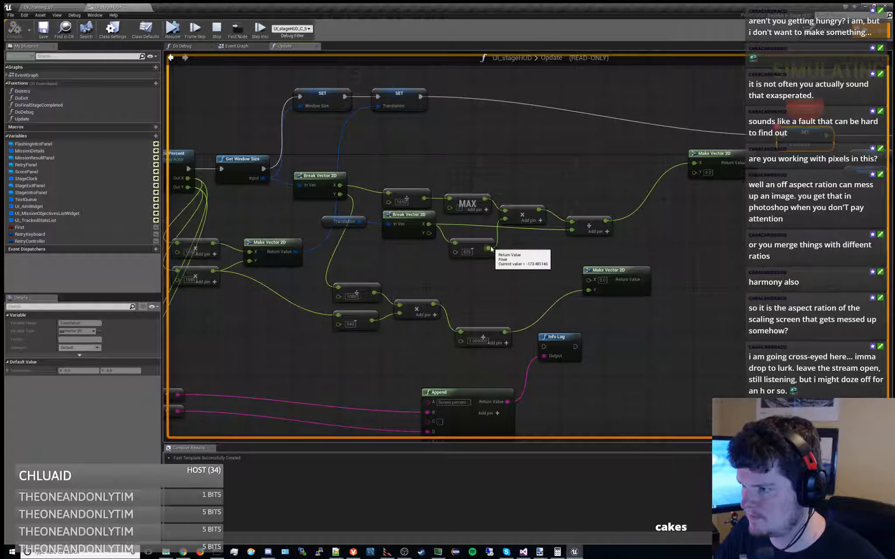
right_drag(545, 250, 441, 223)
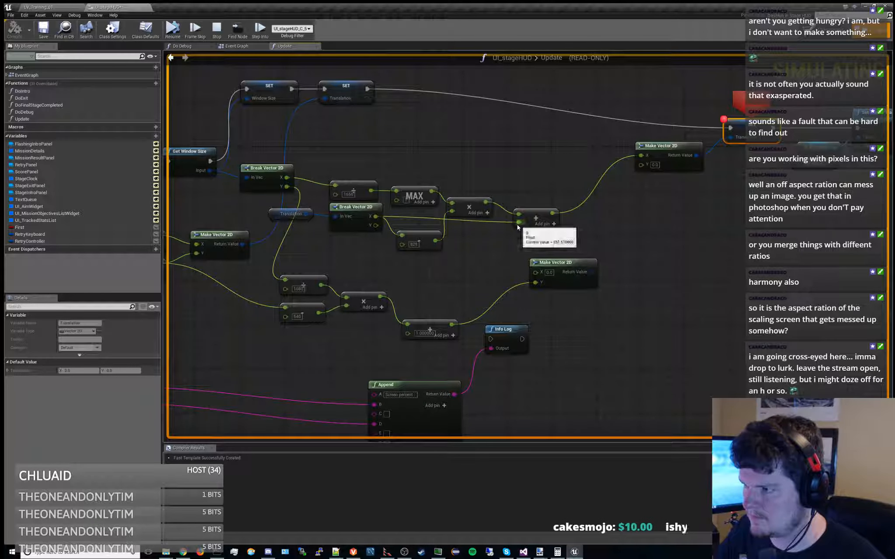
right_drag(416, 221, 421, 223)
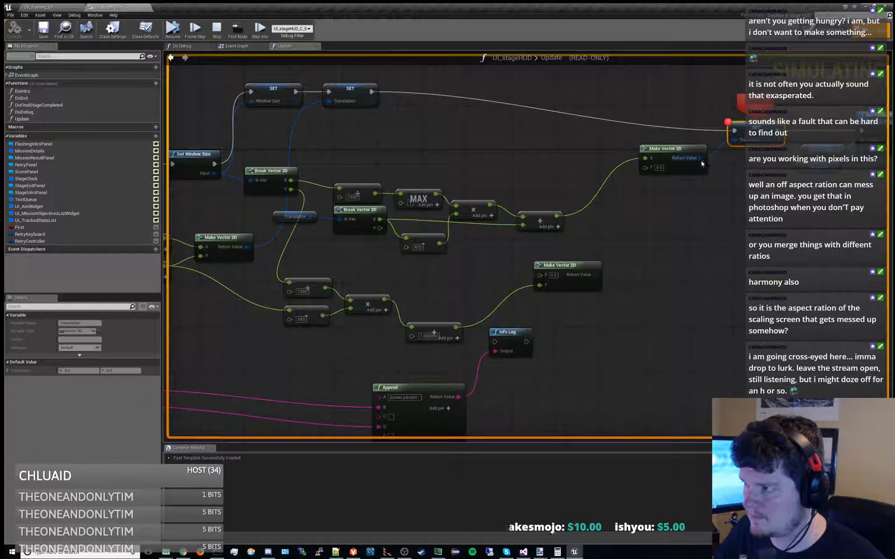
Check the final Make Vector 2D's X value and compare it with the output of the 1650 screen-percent multiplication
mouse_move(645, 158)
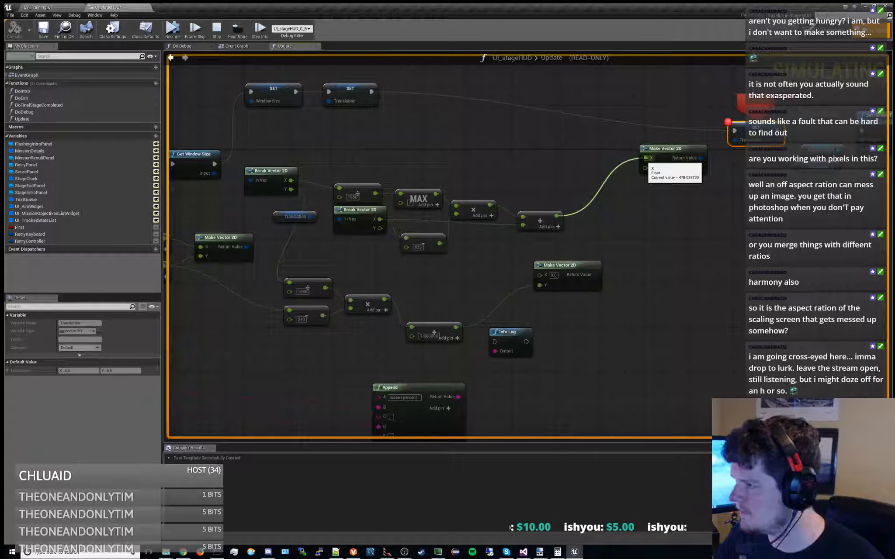
right_drag(532, 155, 609, 142)
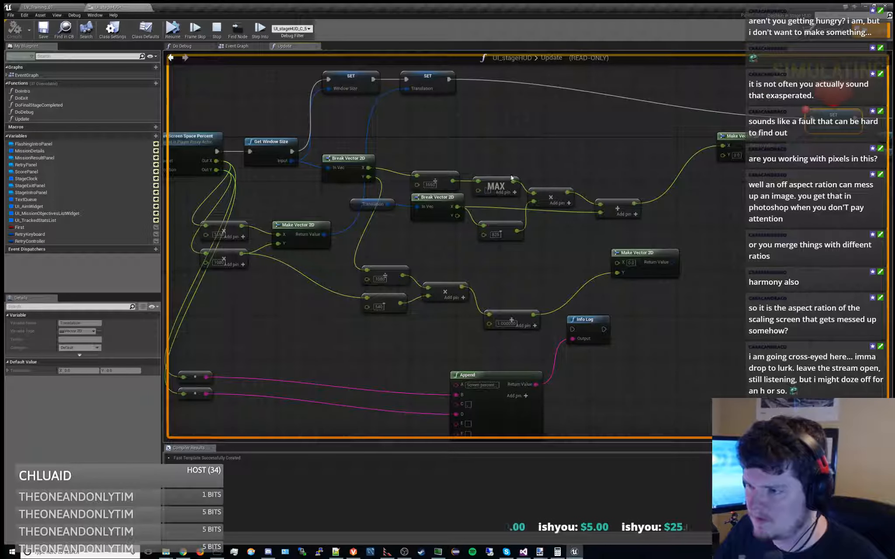
right_drag(486, 165, 571, 164)
mouse_move(326, 225)
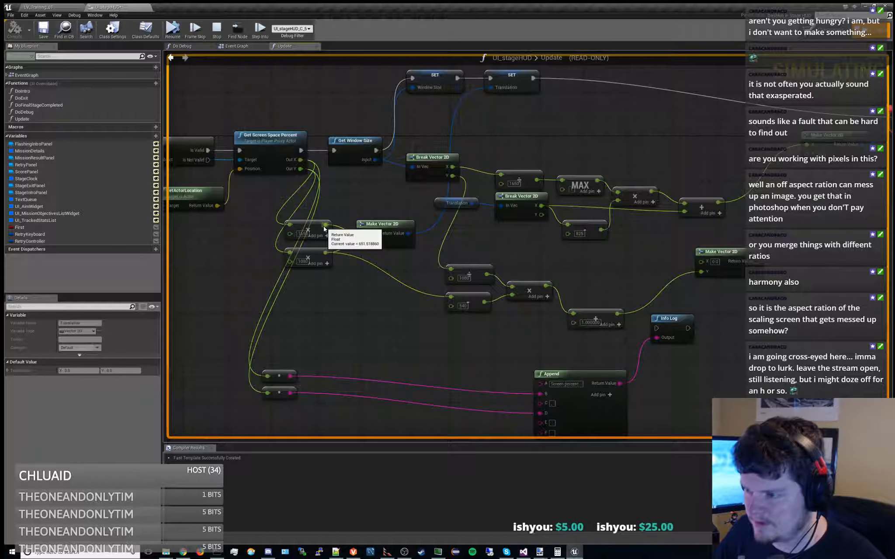
right_drag(528, 246, 462, 263)
mouse_move(260, 241)
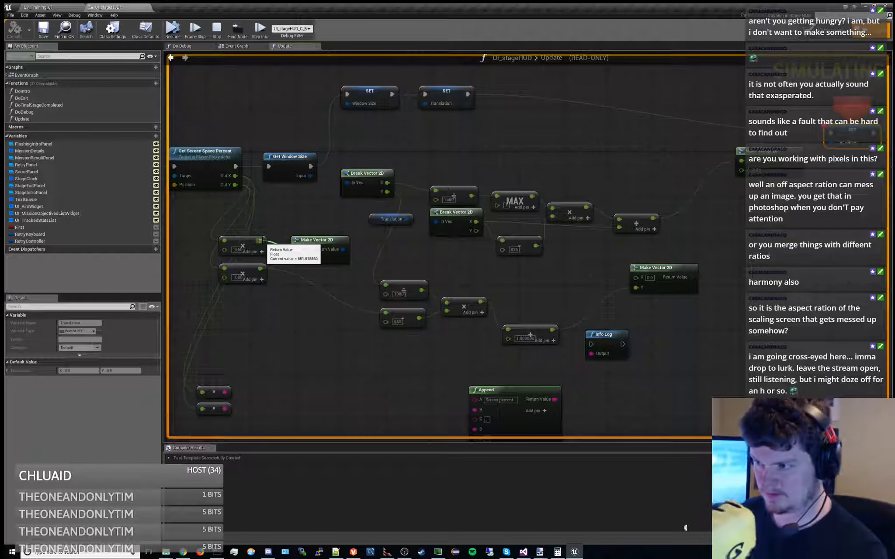
Inspect the paused live values of the second Break Vector 2D's X, the first Translation SET and the 1650 division's input
right_drag(516, 146, 500, 144)
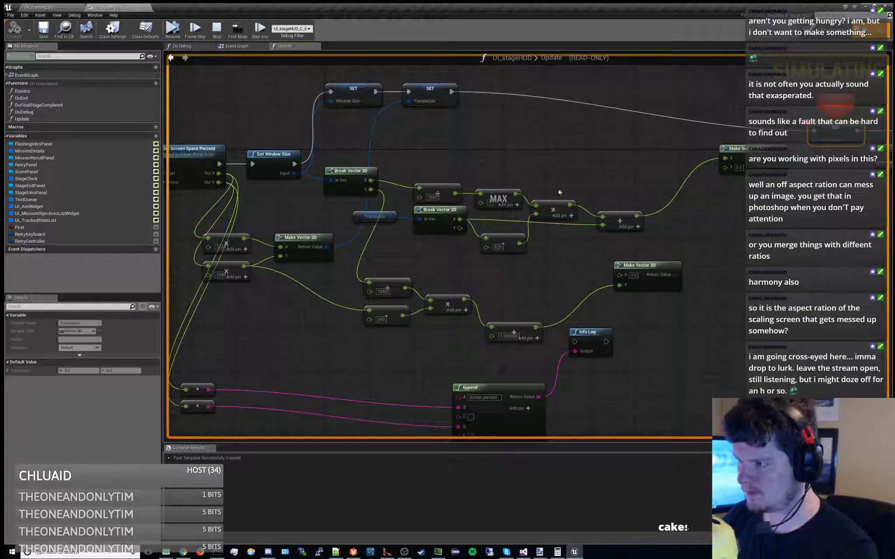
mouse_move(519, 242)
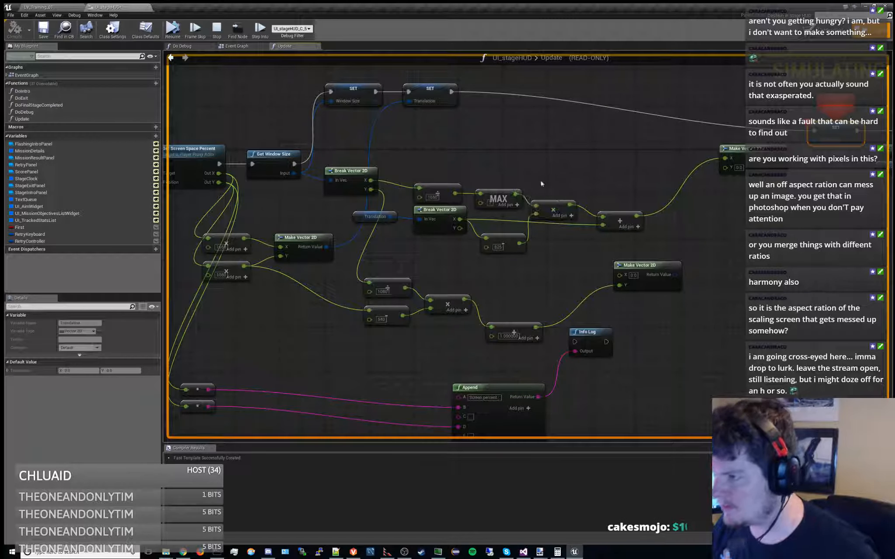
mouse_move(594, 173)
right_down()
mouse_move(569, 161)
mouse_move(578, 167)
right_up()
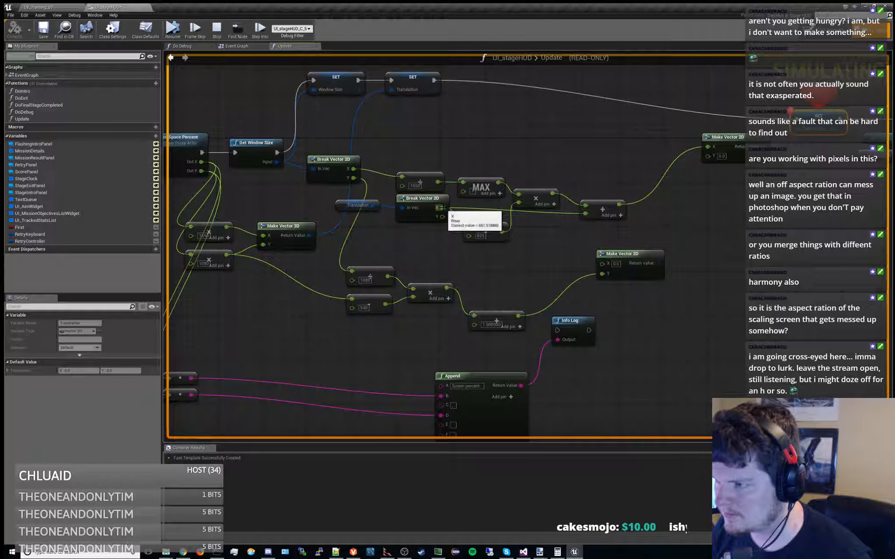
mouse_move(468, 226)
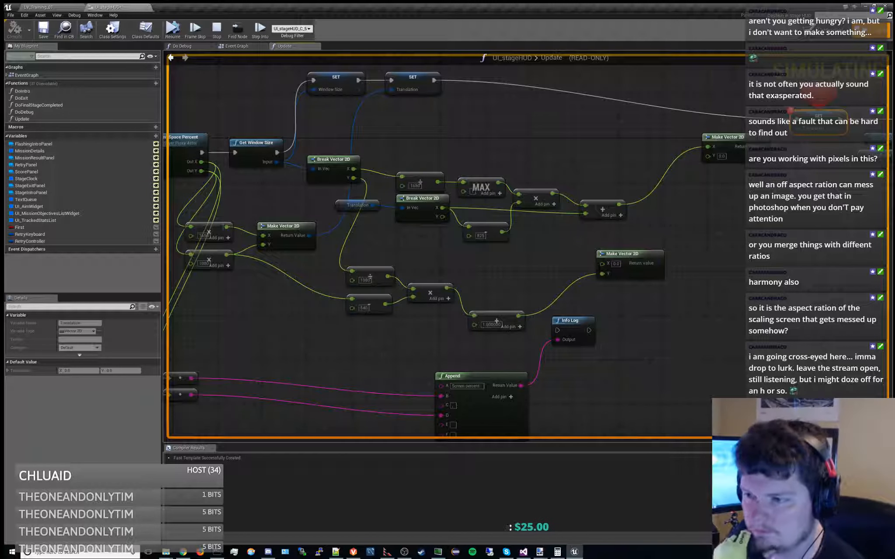
mouse_move(227, 226)
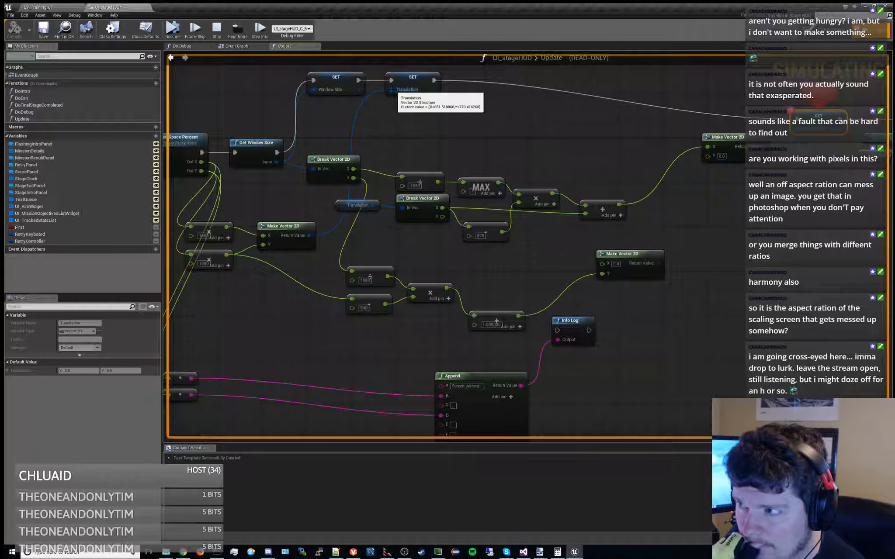
mouse_move(437, 182)
mouse_move(406, 179)
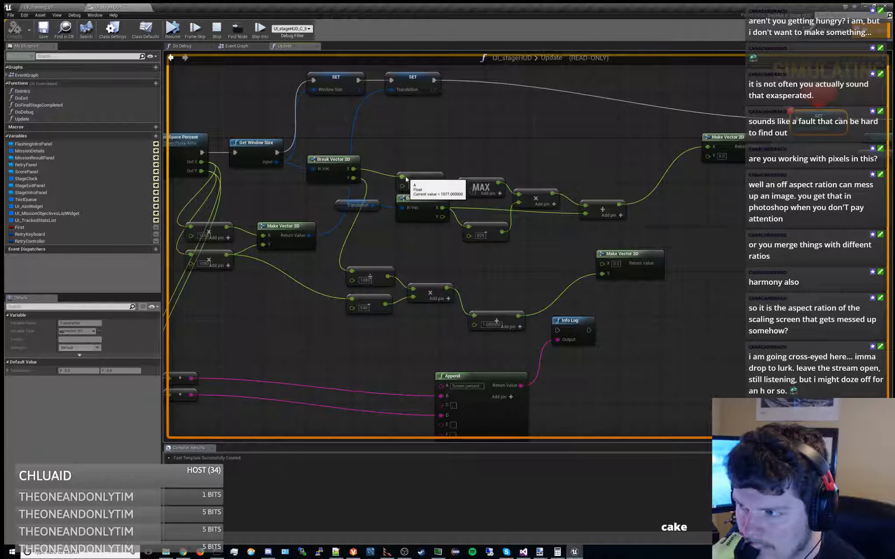
Check the live values of the 825 subtraction and MAX outputs, and stop the simulation
right_drag(524, 171, 491, 190)
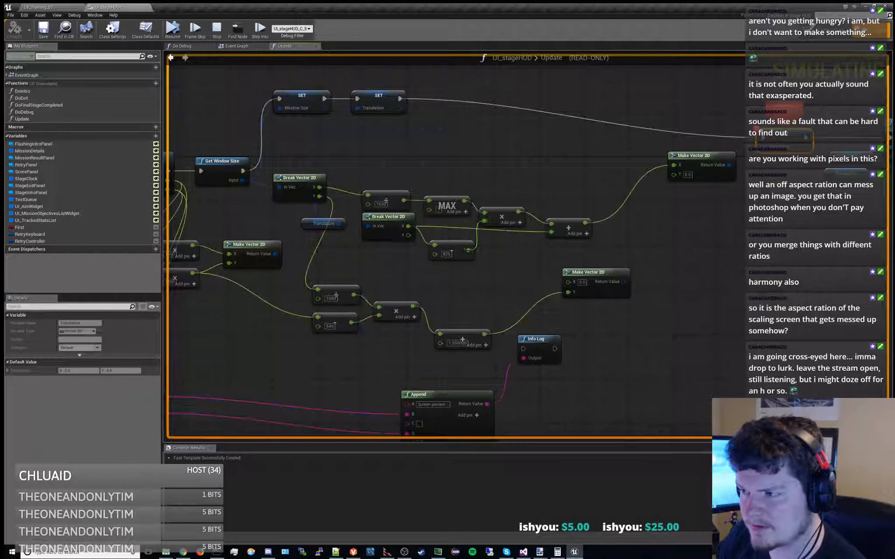
mouse_move(467, 251)
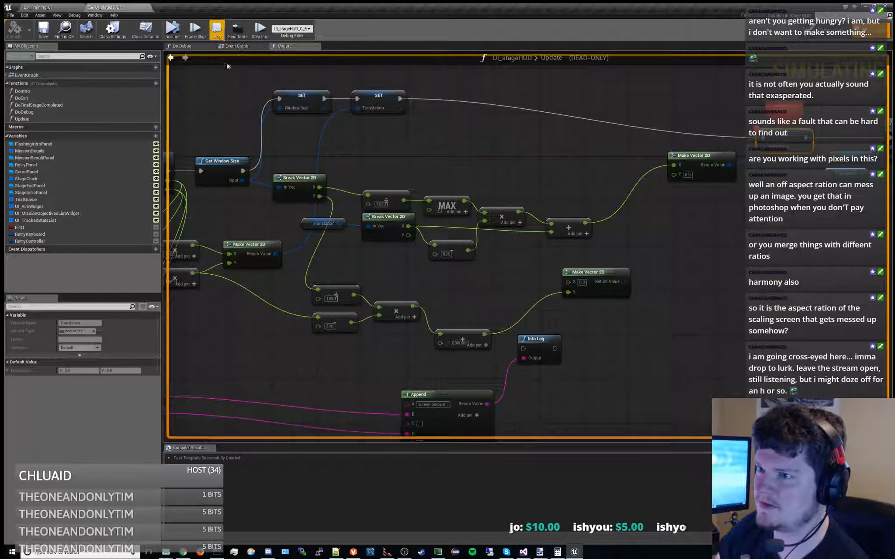
mouse_move(464, 200)
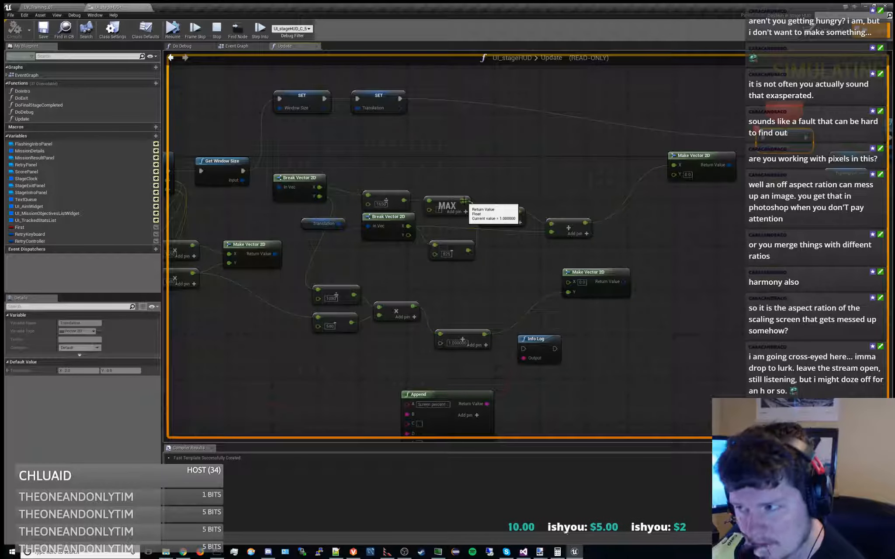
right_drag(466, 192, 444, 211)
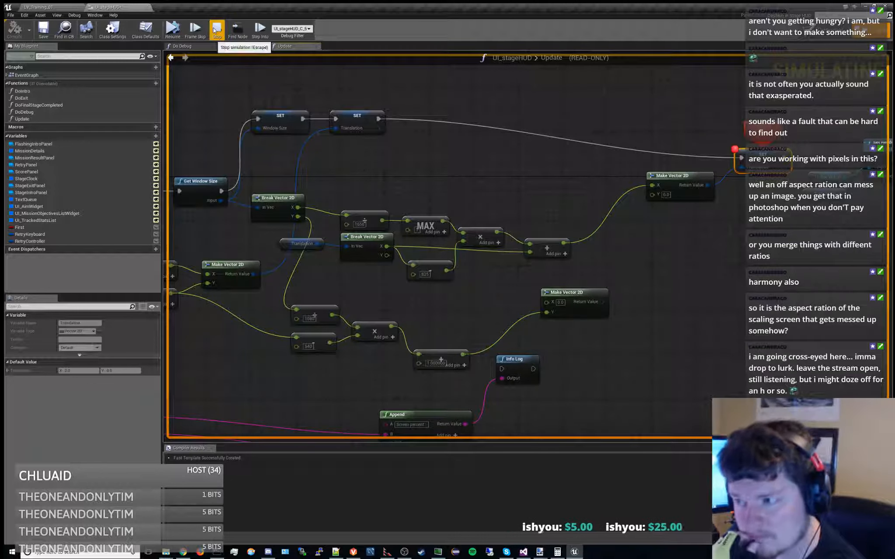
click(216, 30)
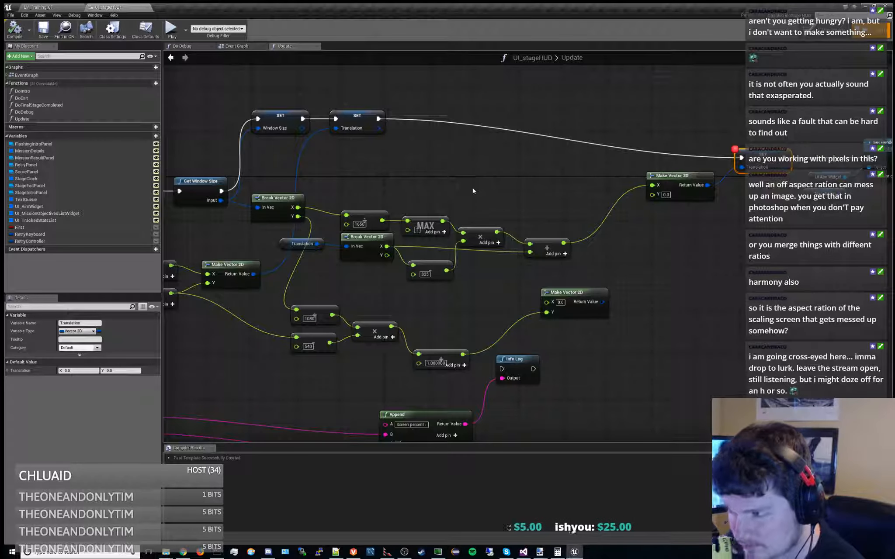
Insert a Branch after the first Translation SET, with its False output leading directly to the Set Render Translation node
right_drag(413, 186, 421, 206)
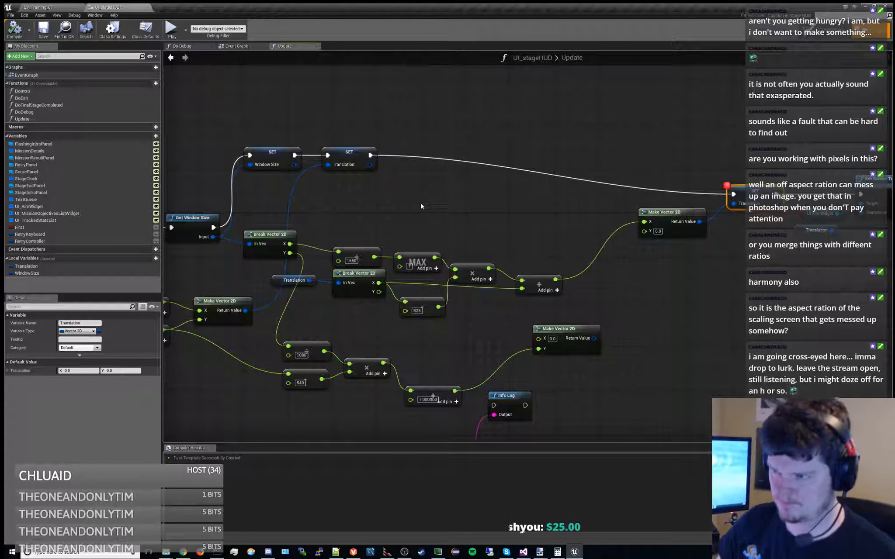
right_click(421, 206)
text(branch)
key(Return)
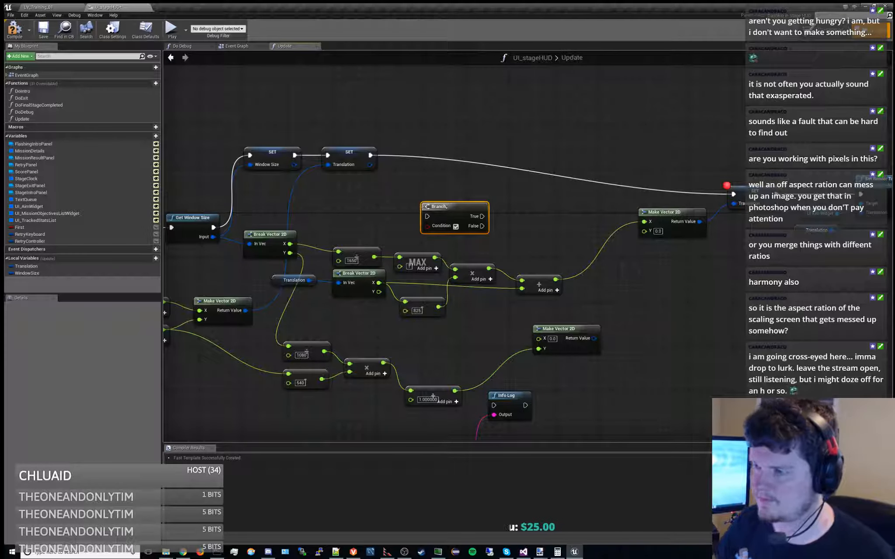
drag(435, 201, 424, 180)
drag(371, 155, 863, 193)
Move the second Translation SET into line with the Branch and connect the Branch's True output to it
click(746, 195)
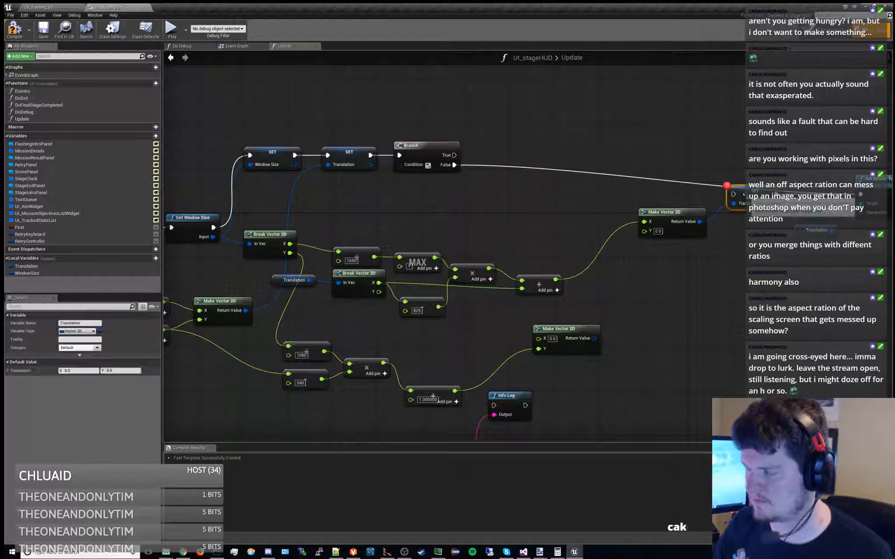
drag(729, 187, 728, 205)
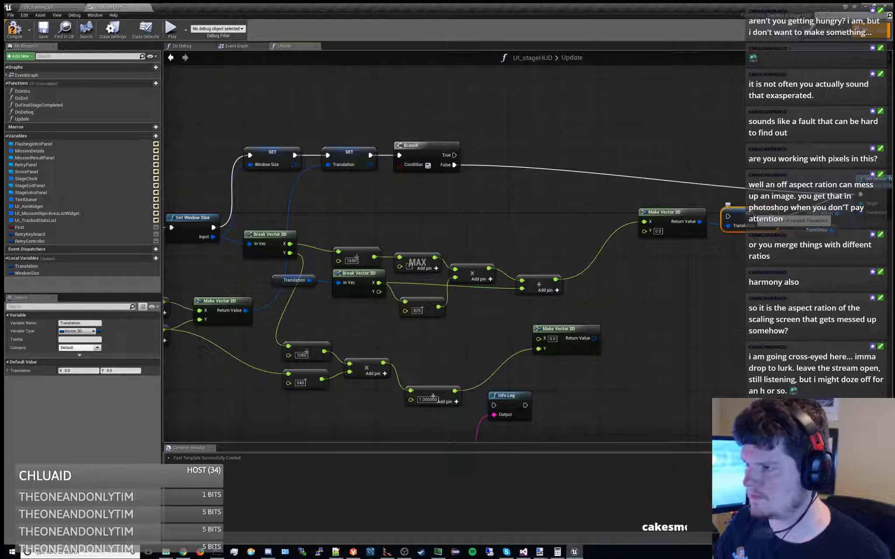
right_drag(638, 164, 600, 181)
right_drag(514, 220, 512, 210)
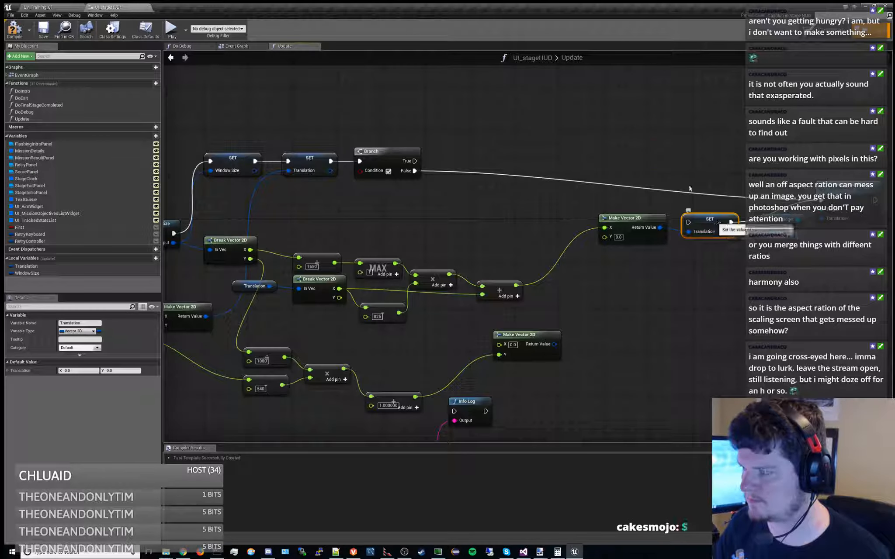
drag(705, 220, 656, 142)
drag(416, 161, 677, 158)
right_drag(524, 217, 526, 213)
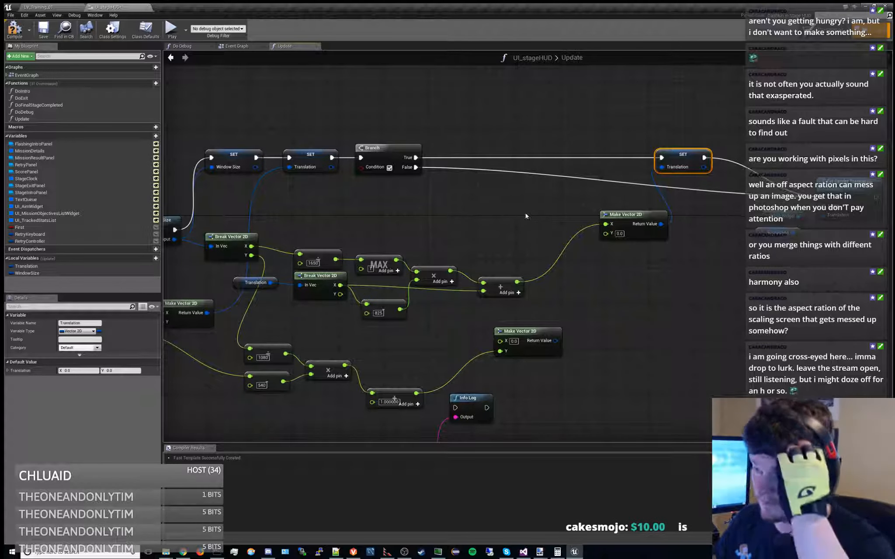
Tidy the positions of the Make Vector 2D and addition nodes feeding the second Translation SET, and compile and save the blueprint
drag(627, 214, 593, 214)
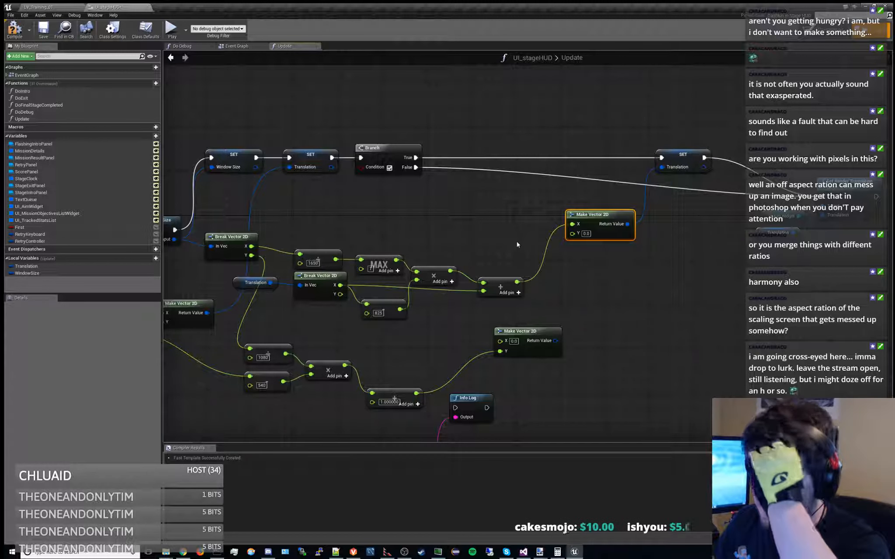
click(508, 278)
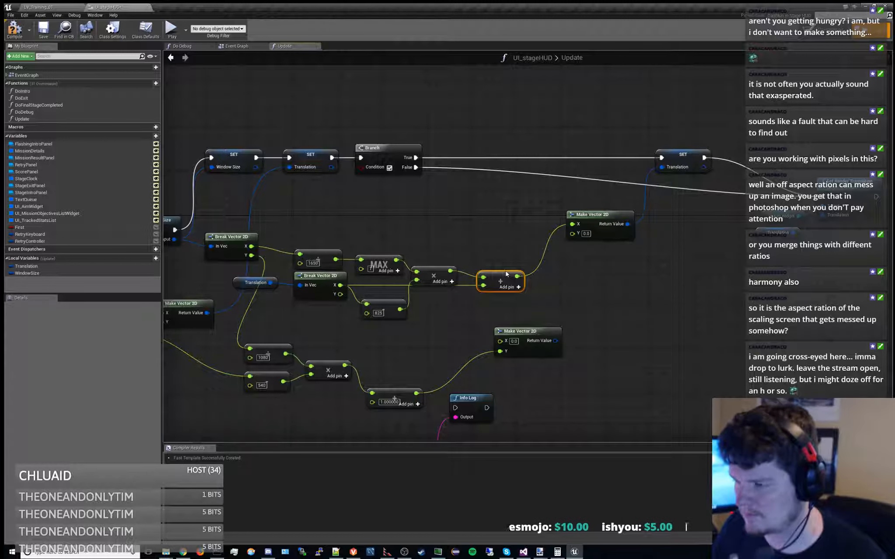
right_drag(505, 271, 526, 259)
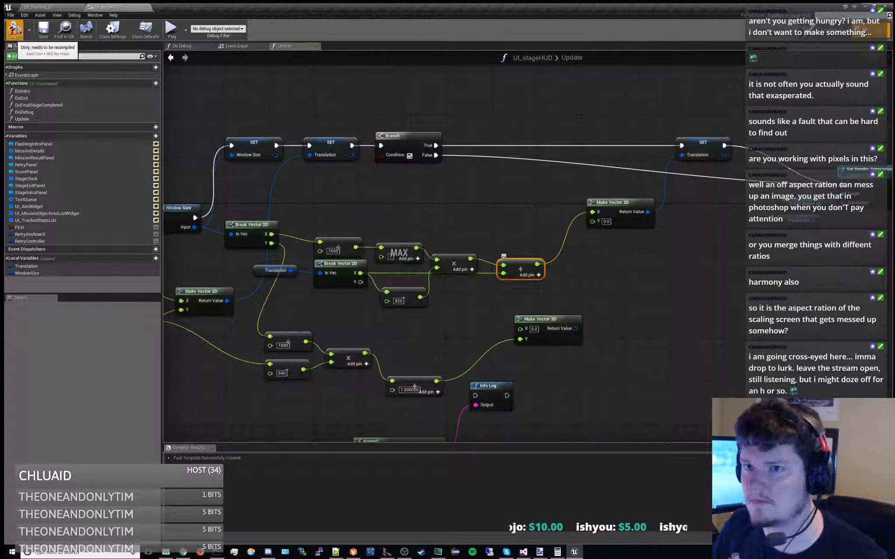
click(42, 31)
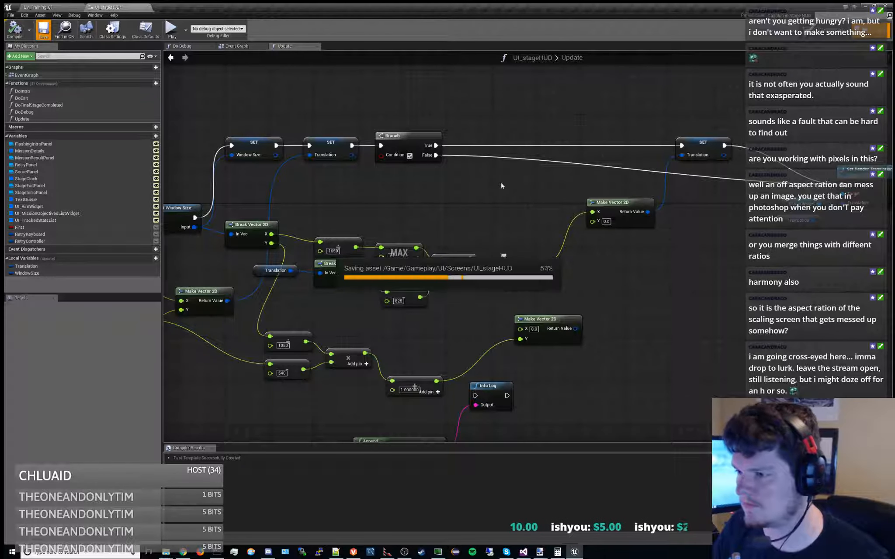
Play the training level and run the character both ways to check how the aim widget follows it with the Branch added
click(60, 6)
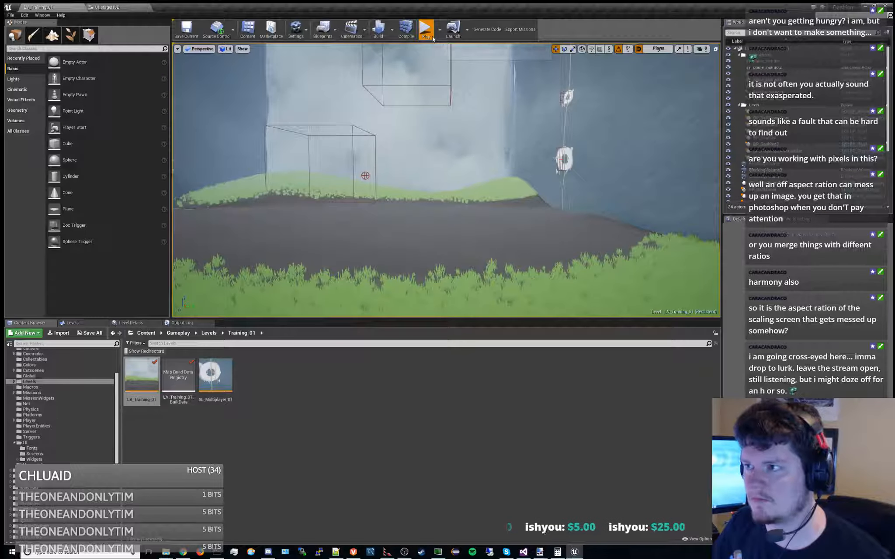
key(alt+p)
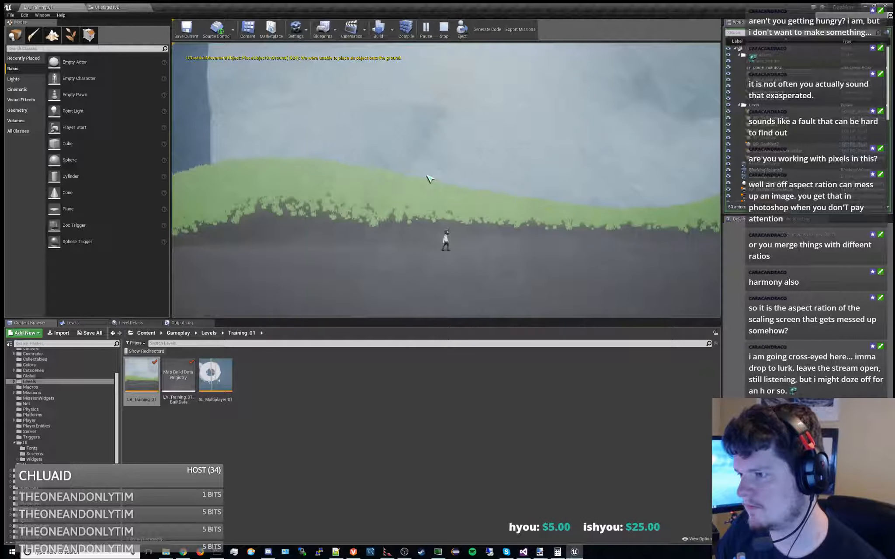
click(451, 298)
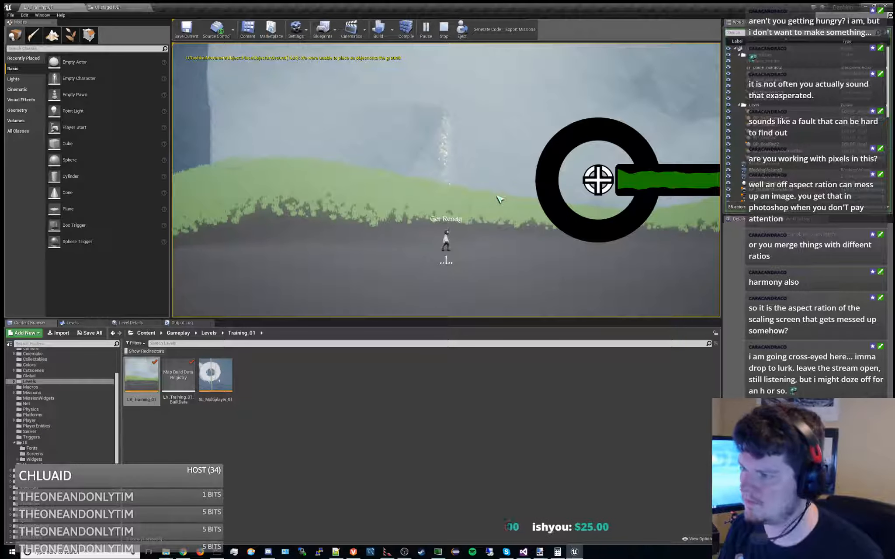
key(d)
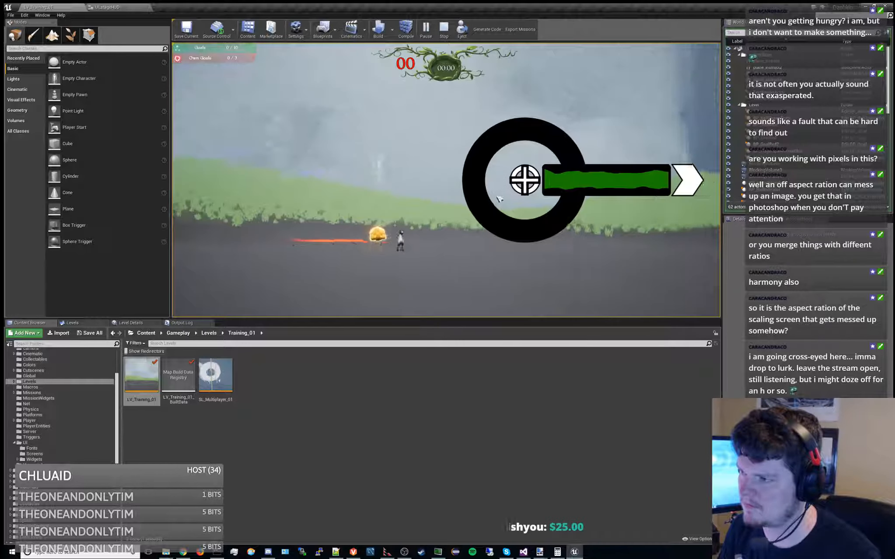
key(a)
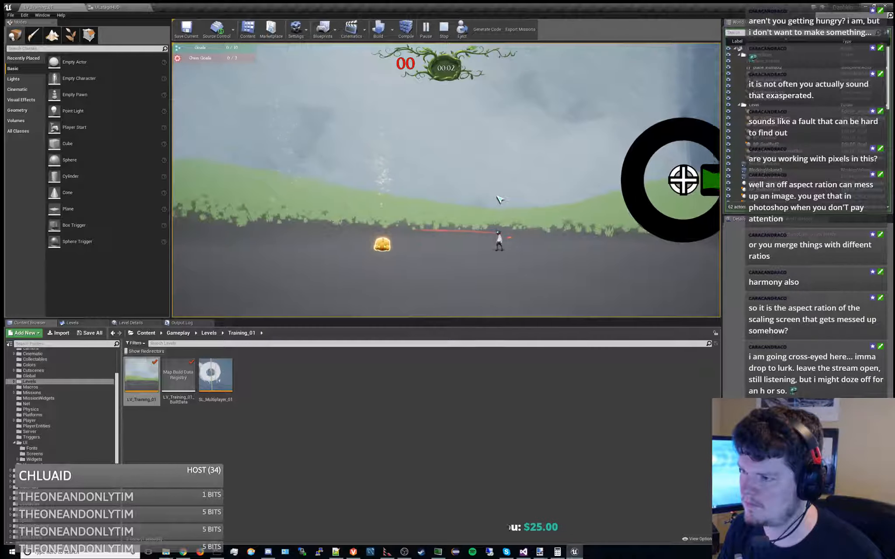
key(d)
key(d)
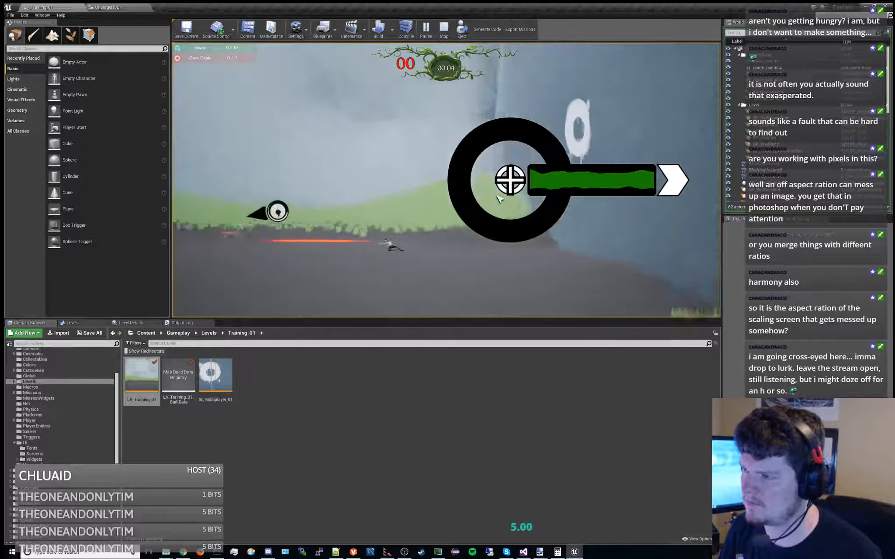
Set a breakpoint on the Branch node in the running UI_stageHUD Update graph and end the paused play session
click(90, 7)
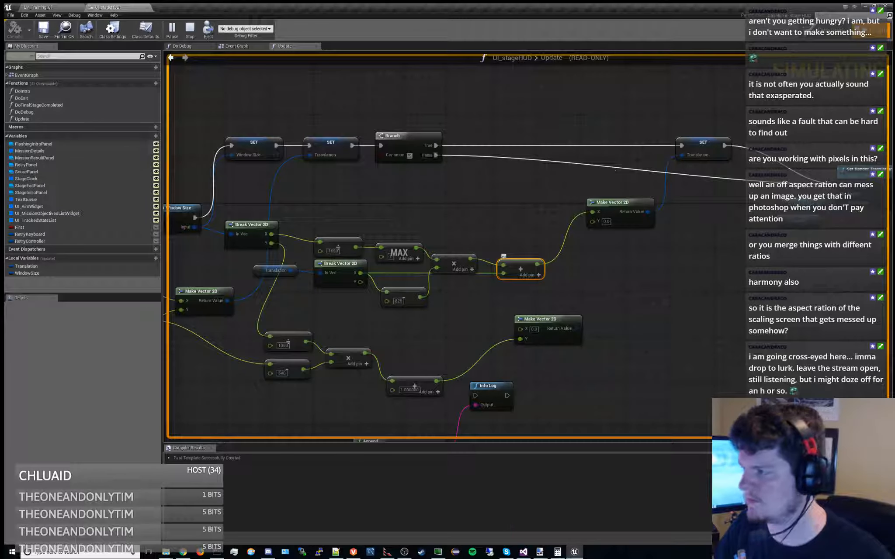
right_drag(720, 149, 655, 146)
right_drag(457, 170, 587, 168)
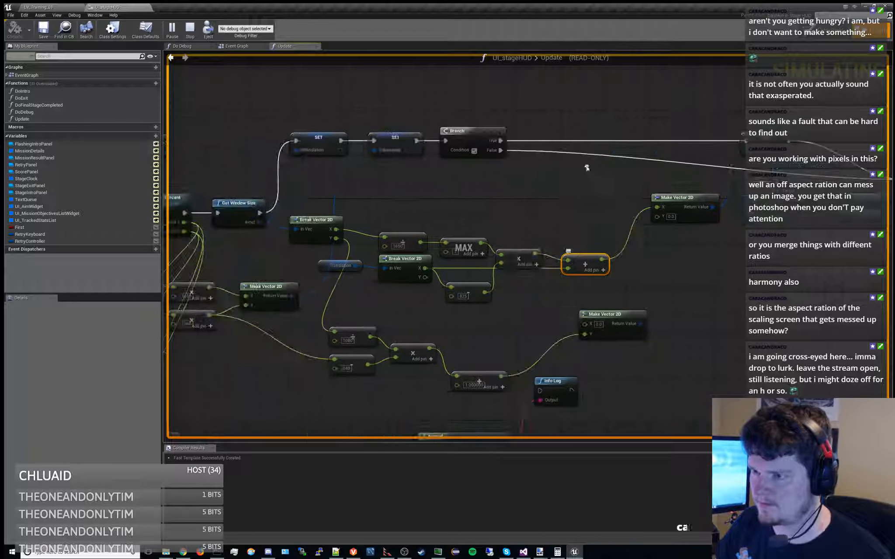
click(464, 131)
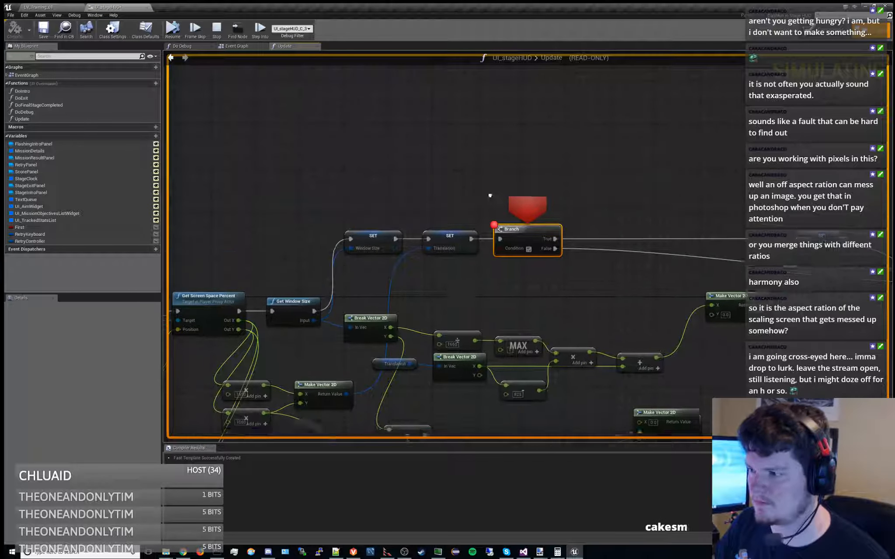
click(224, 32)
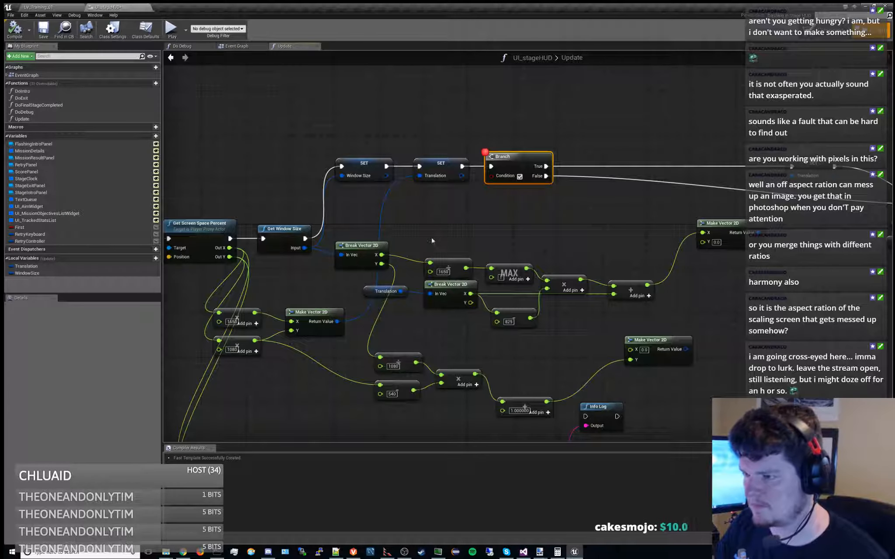
Move the 1650 division node clear of its neighbours and add a float >= comparison with 1 on its result
right_drag(432, 241, 374, 247)
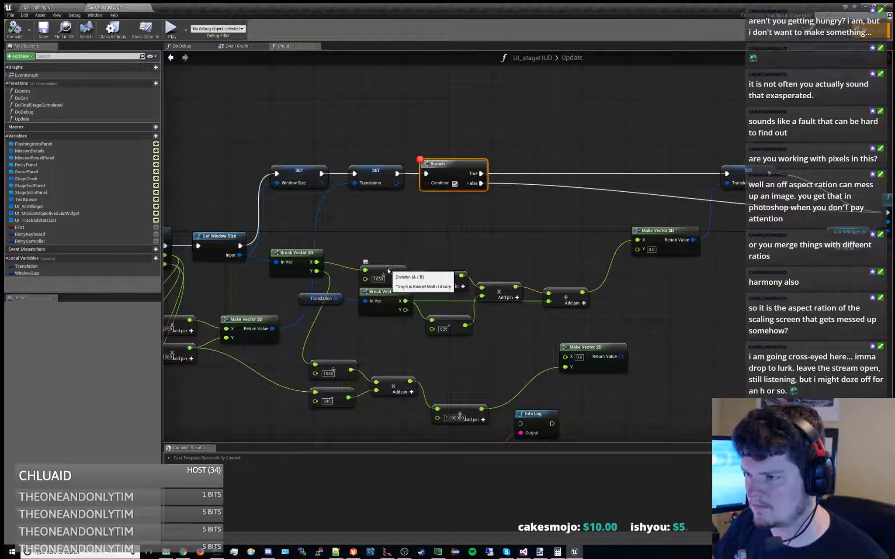
drag(390, 266, 371, 260)
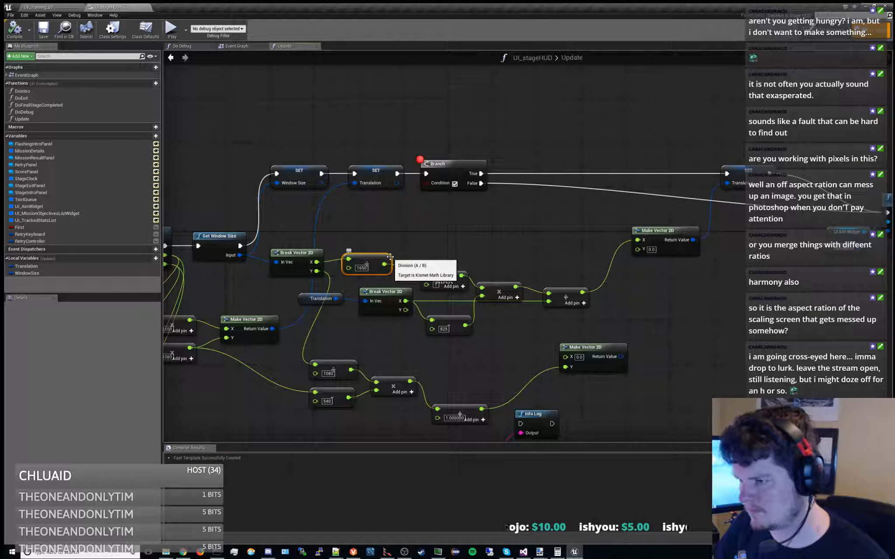
drag(384, 264, 430, 236)
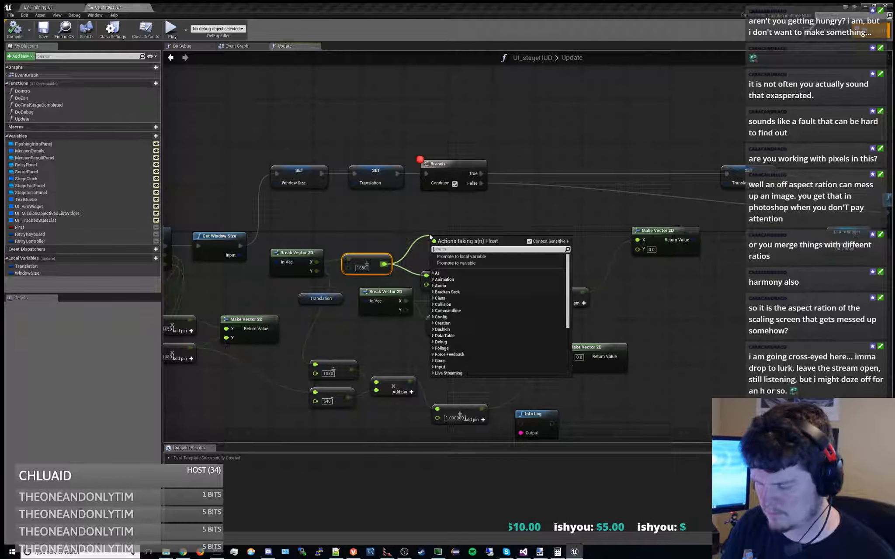
text(>)
key(Return)
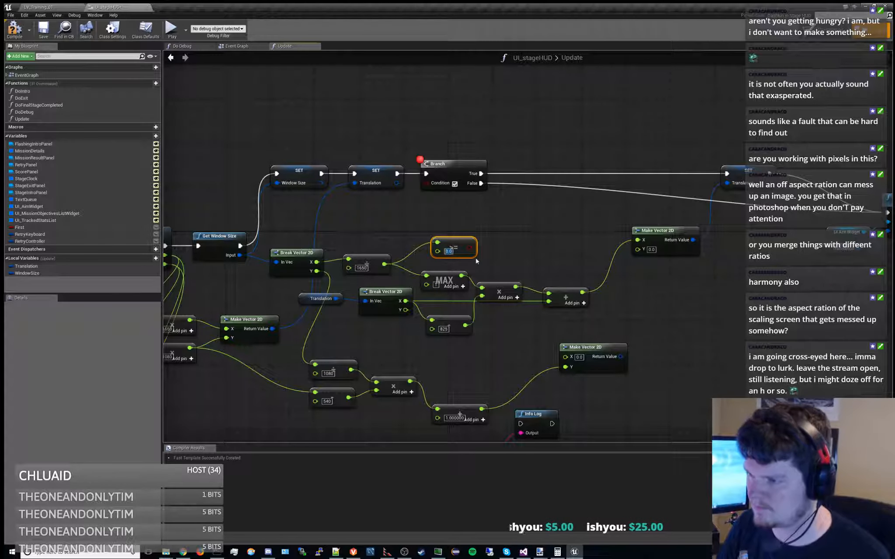
Connect the 1650 division result straight to the multiplication and delete the MAX node
drag(385, 264, 482, 289)
click(449, 283)
key(Delete)
Feed the >= comparison into the Branch's Condition, move the Branch closer to the second Translation SET, and compile and save the blueprint
drag(467, 247, 453, 228)
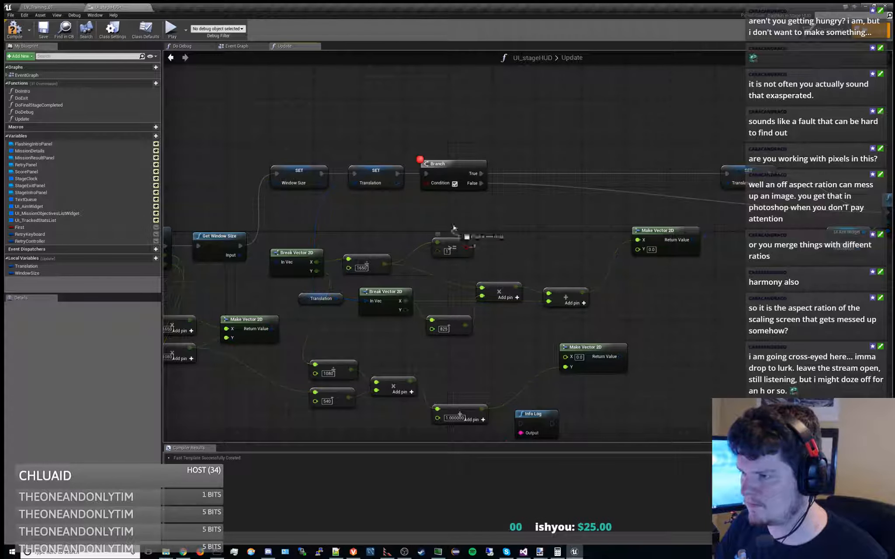
drag(427, 182, 427, 183)
drag(437, 164, 509, 164)
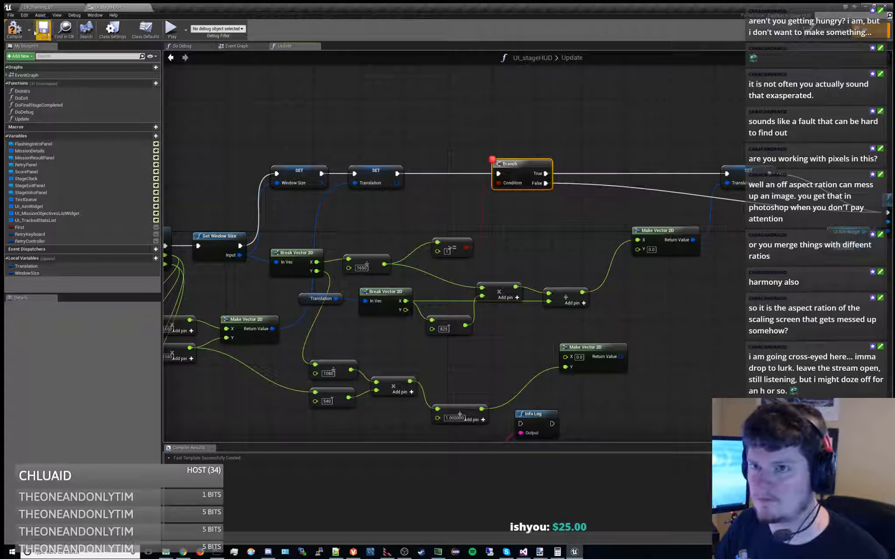
click(44, 33)
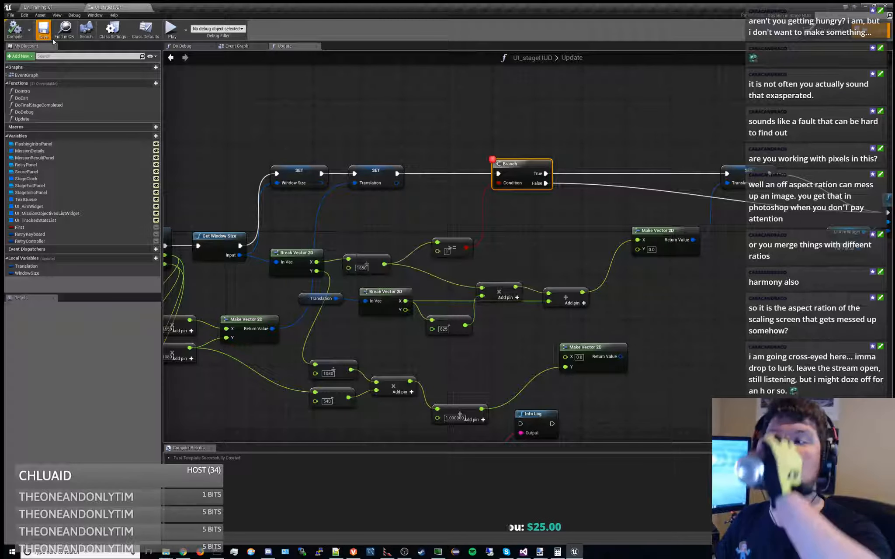
Play the training level and start the mission to check execution at the Branch breakpoint
click(38, 7)
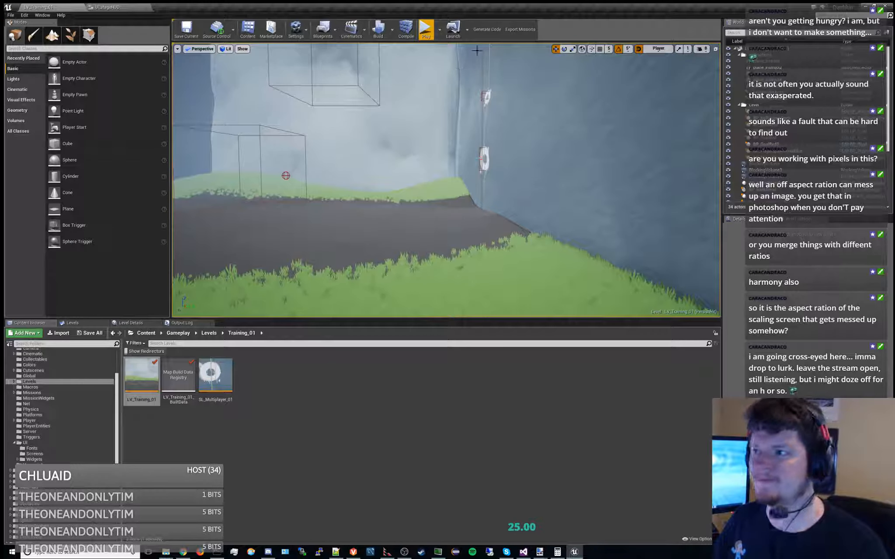
click(425, 30)
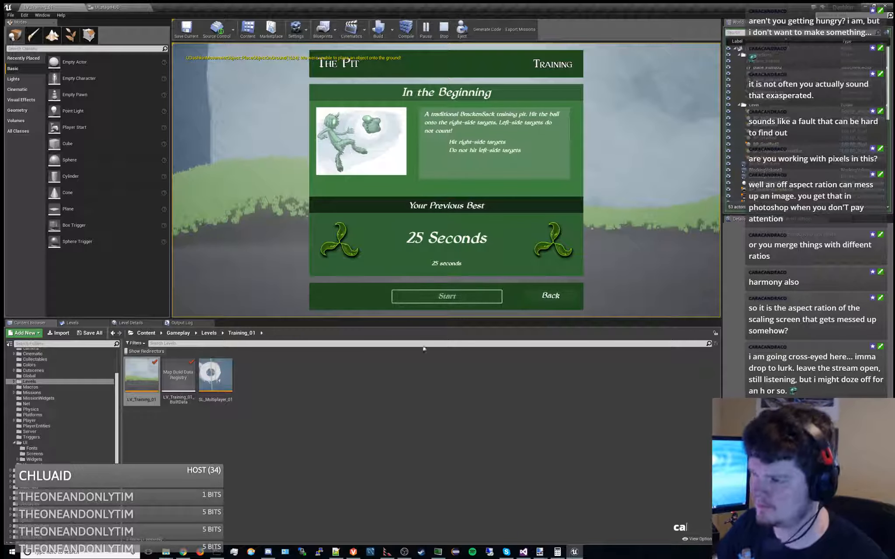
click(450, 295)
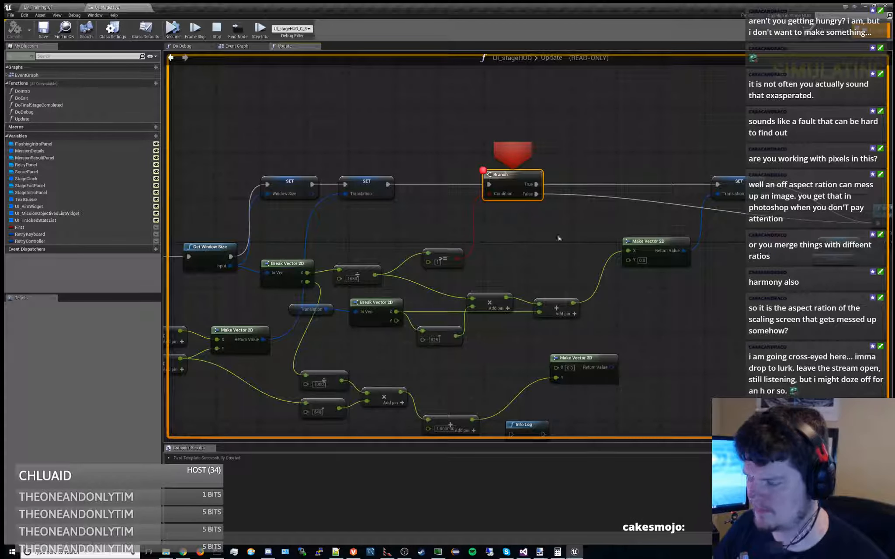
Replace the Branch breakpoint with one on the second Translation SET, resume the game, and end the play session to return to the Update graph
click(735, 184)
key(F9)
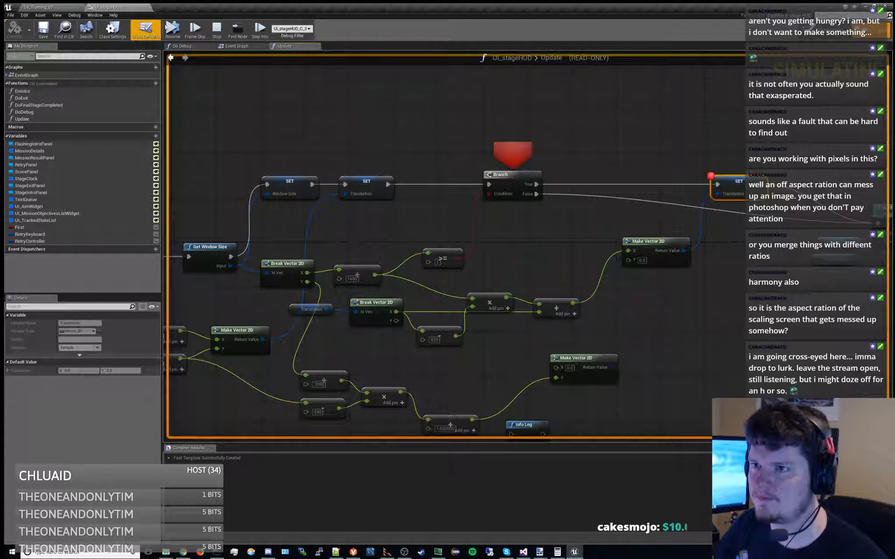
click(173, 30)
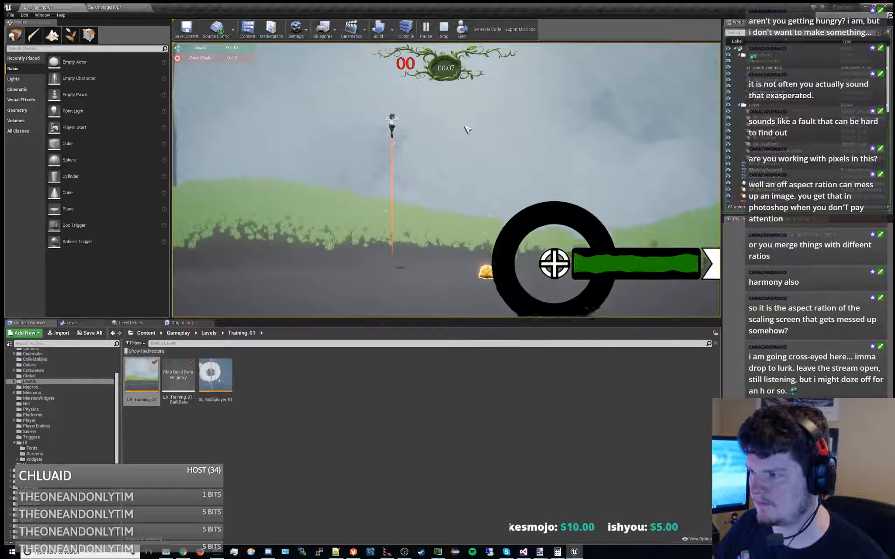
click(443, 35)
click(122, 7)
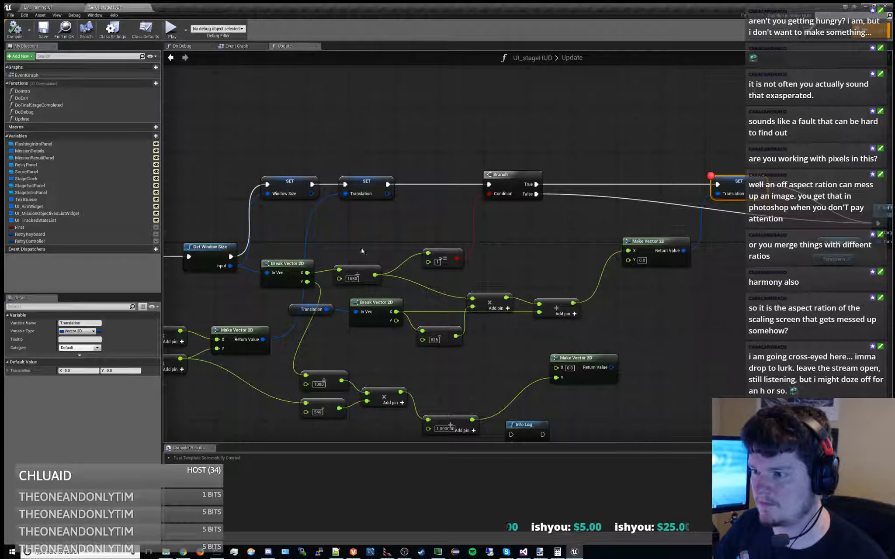
Make room between the 1650 and 1080 multiplication nodes and the Make Vector 2D that feeds the first Translation SET
right_drag(361, 252, 431, 205)
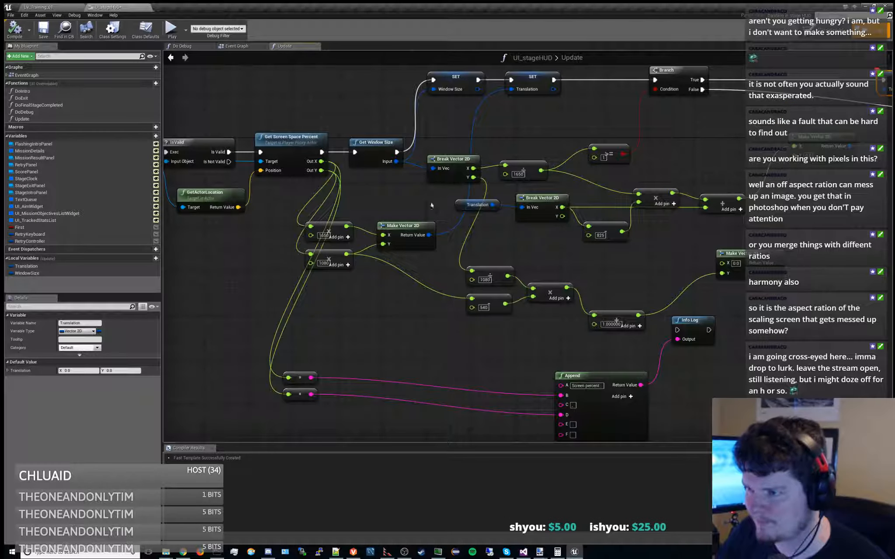
drag(404, 229, 415, 230)
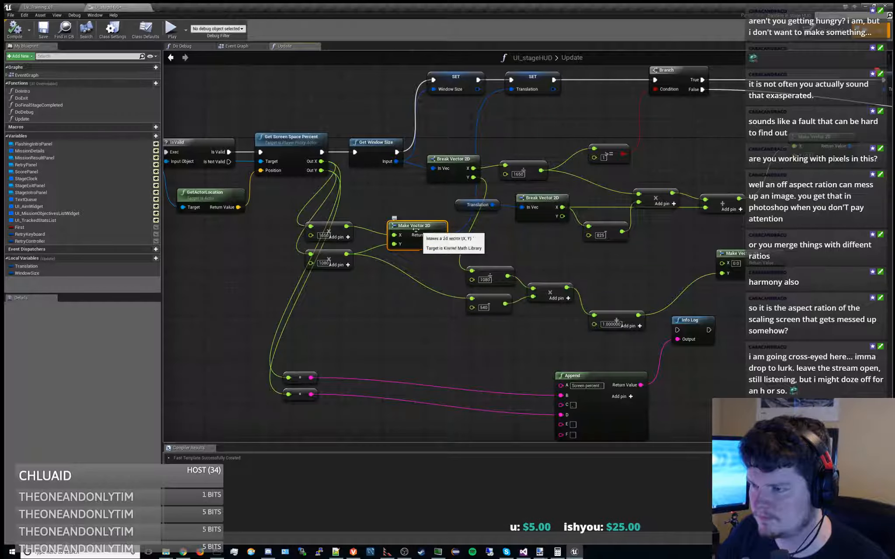
right_drag(376, 207, 472, 185)
mouse_move(430, 203)
mouse_down()
mouse_move(390, 194)
mouse_move(432, 205)
mouse_up()
right_drag(462, 223, 408, 226)
right_drag(410, 264, 325, 288)
right_drag(452, 236, 484, 262)
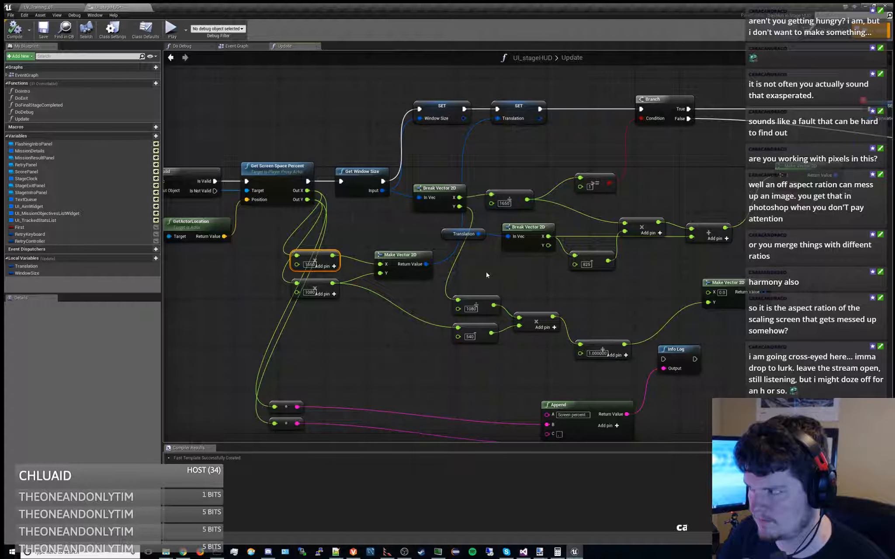
right_drag(485, 273, 537, 248)
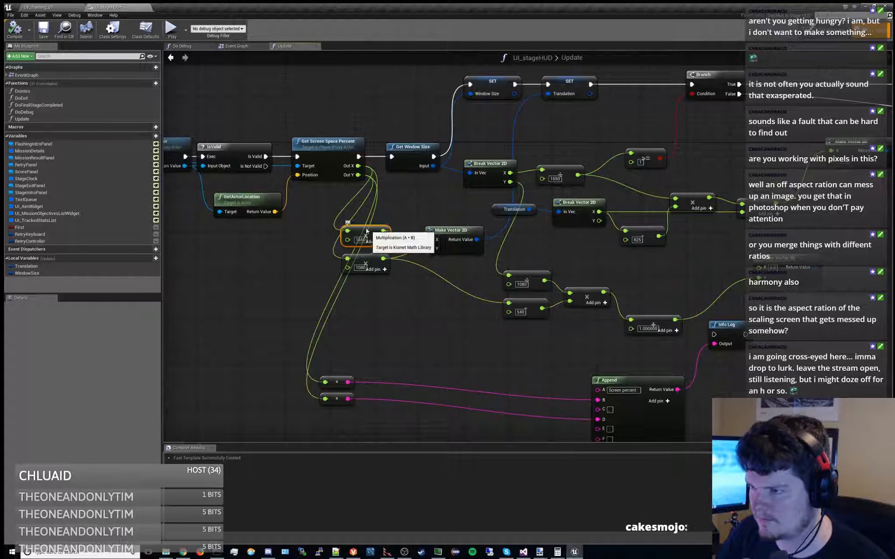
Subtract 825 from the 1650 multiplication's result and connect the difference to the X input of the first Make Vector 2D
mouse_move(372, 232)
mouse_down()
mouse_move(345, 208)
mouse_move(395, 231)
mouse_move(388, 234)
mouse_up()
text(-)
key(Return)
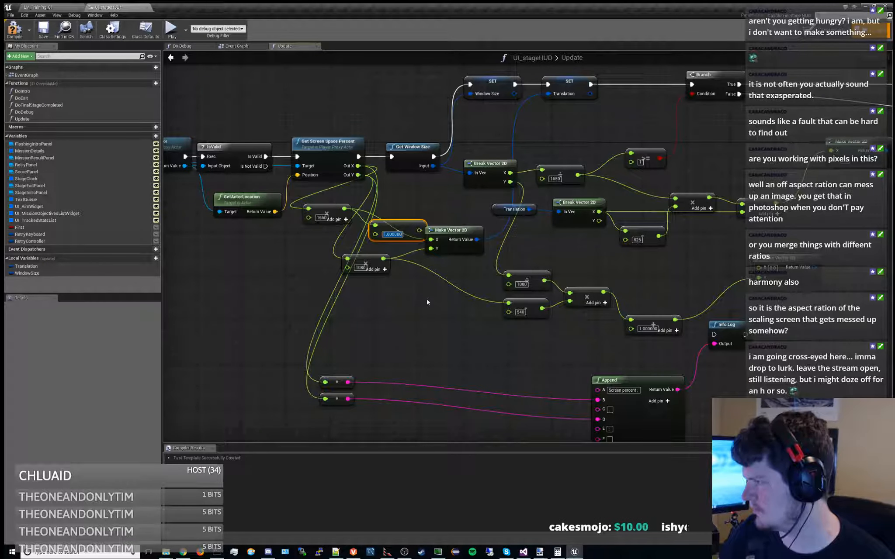
text(825)
key(Return)
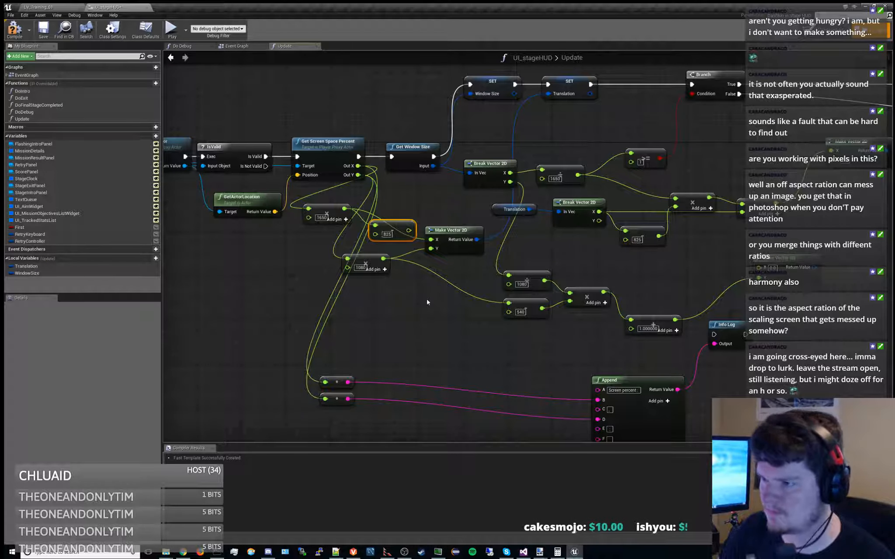
drag(409, 231, 430, 240)
Subtract 540 from the 1080 multiplication's result and connect the difference to the Y input of the first Make Vector 2D
drag(364, 262, 381, 279)
text(-)
key(Down)
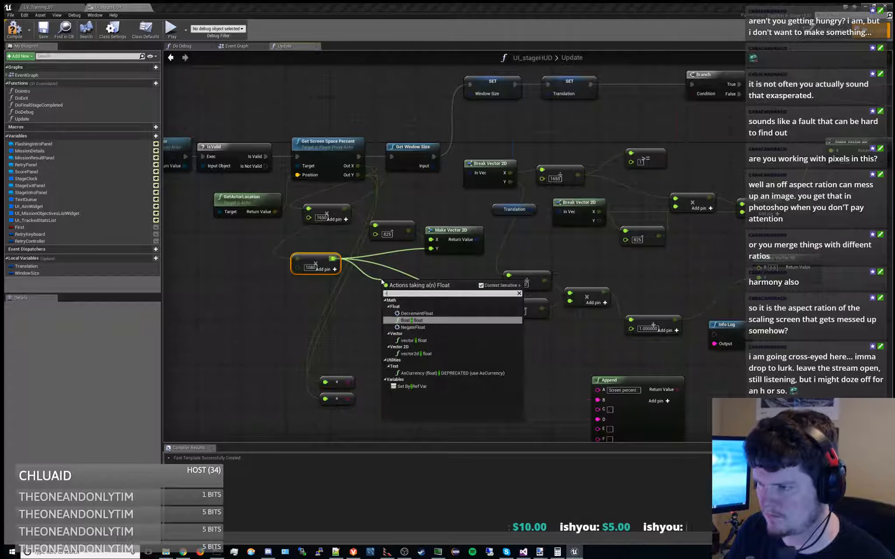
key(Return)
drag(408, 288, 396, 288)
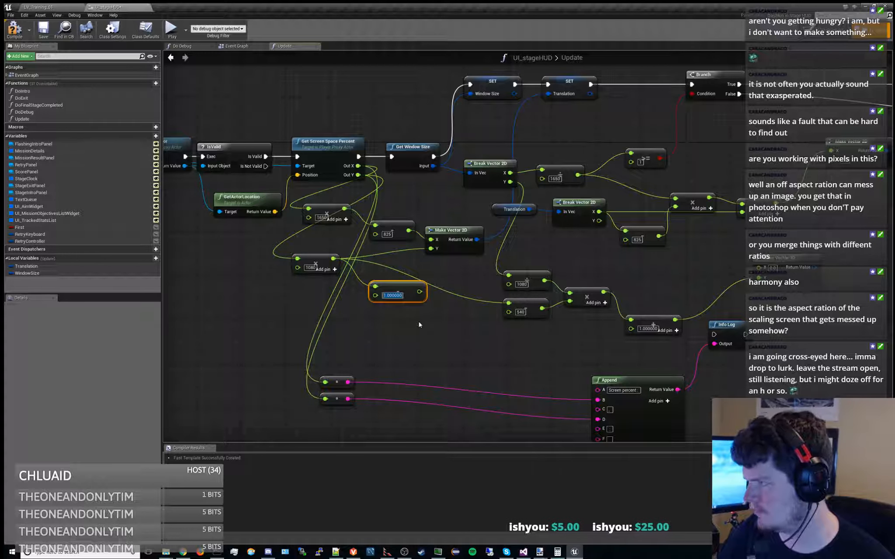
text(540)
key(Return)
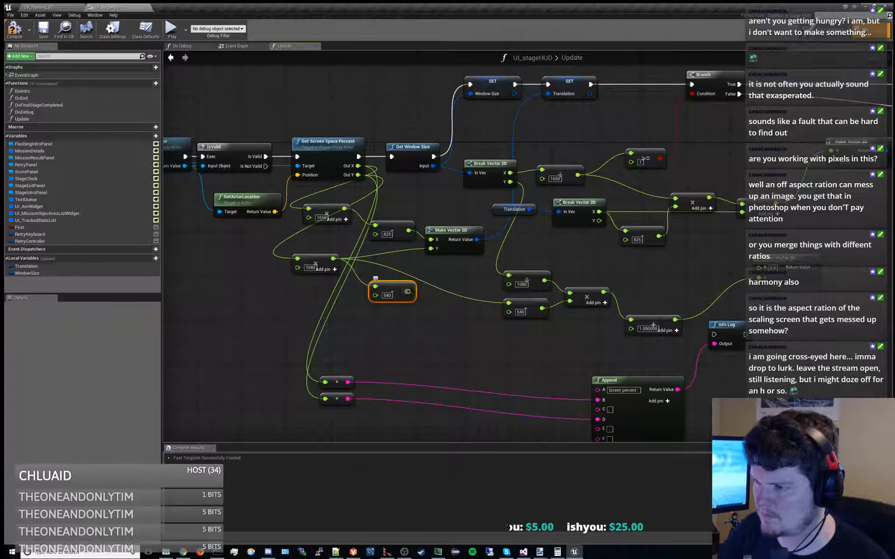
drag(398, 289, 404, 261)
Delete the 825 subtraction after the Translation's Break Vector 2D, connect its X output directly to the multiplication, and compile and save
right_drag(477, 278, 365, 310)
mouse_move(477, 285)
right_down()
mouse_move(550, 264)
mouse_move(490, 293)
right_up()
click(528, 265)
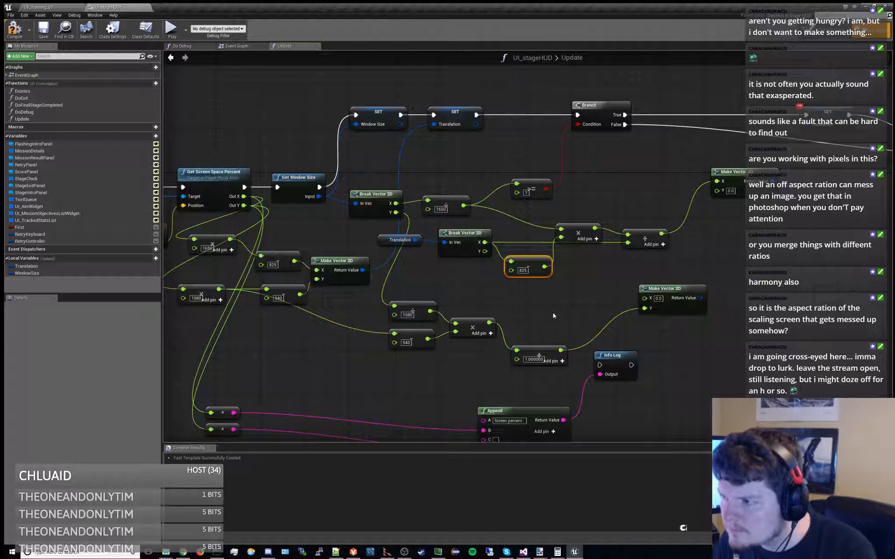
key(Delete)
right_drag(524, 274, 505, 286)
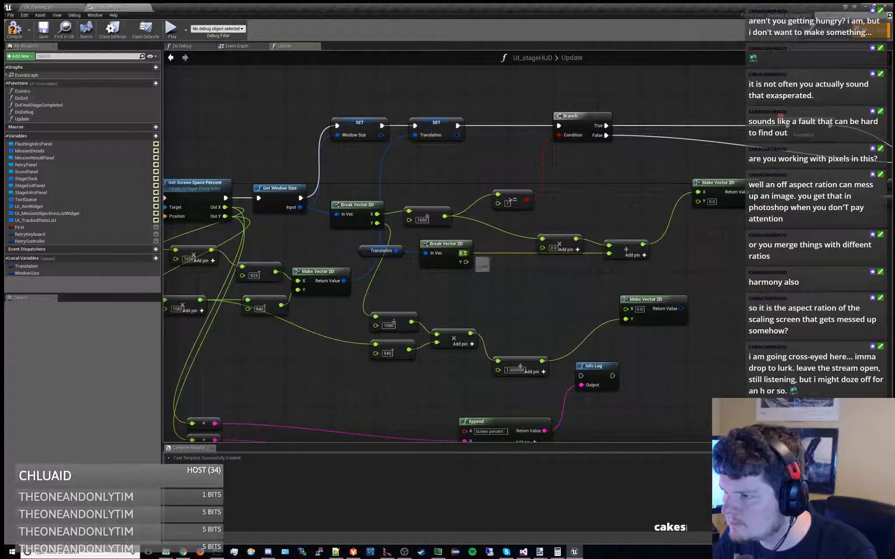
drag(464, 254, 542, 248)
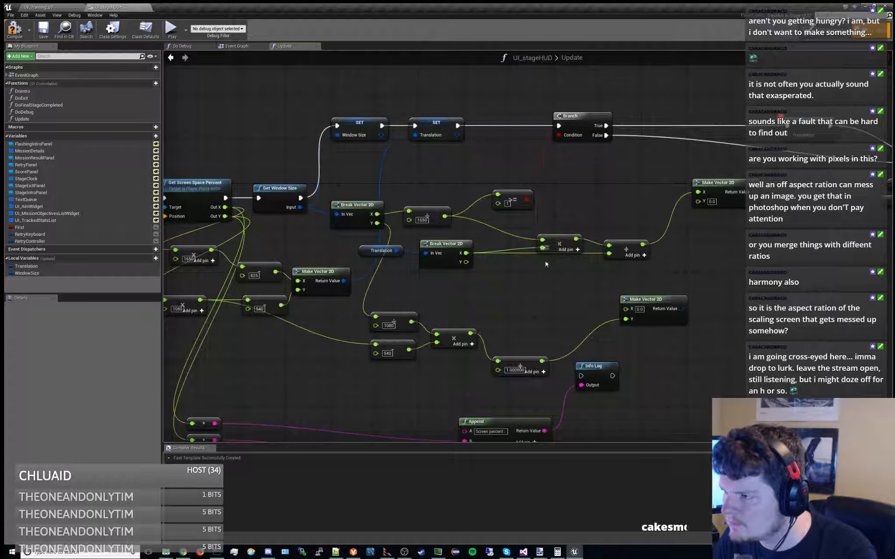
click(20, 29)
click(44, 31)
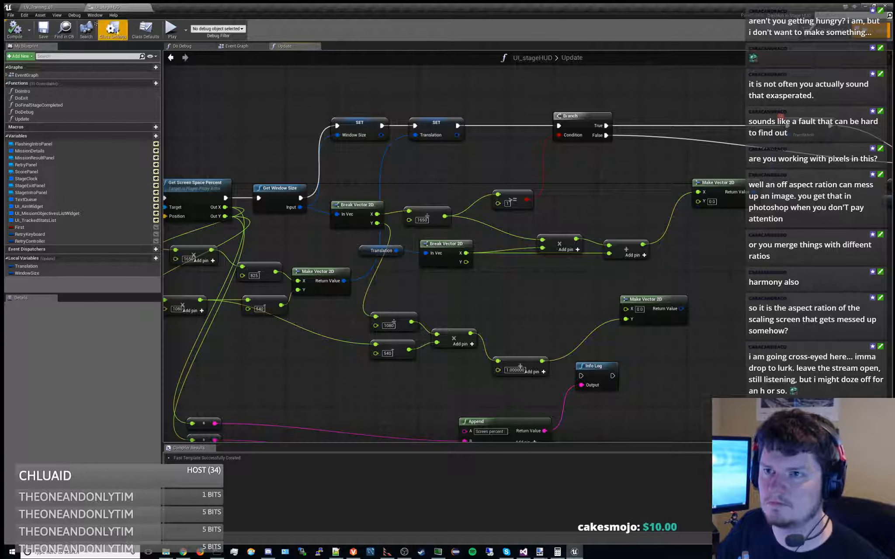
Play the training level, start the mission, and run and jump with the character to check how the aim widget follows it
click(57, 7)
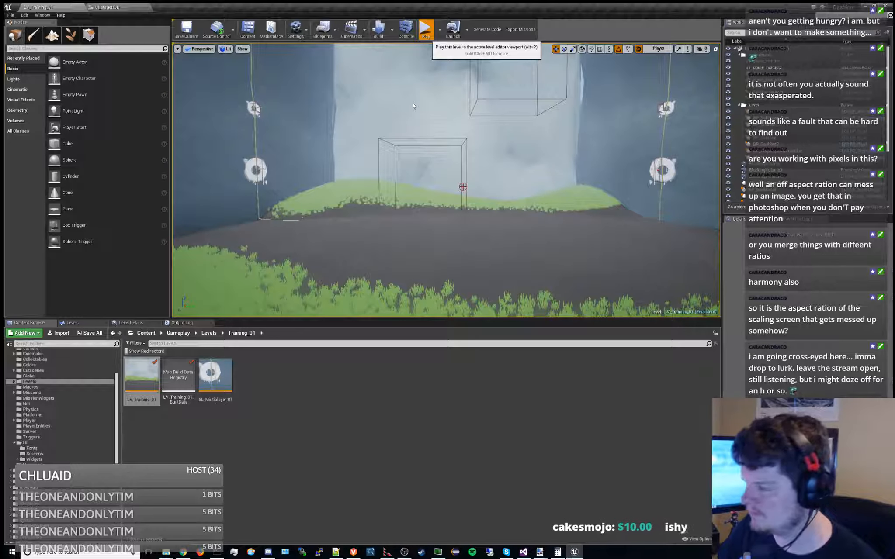
key(alt+p)
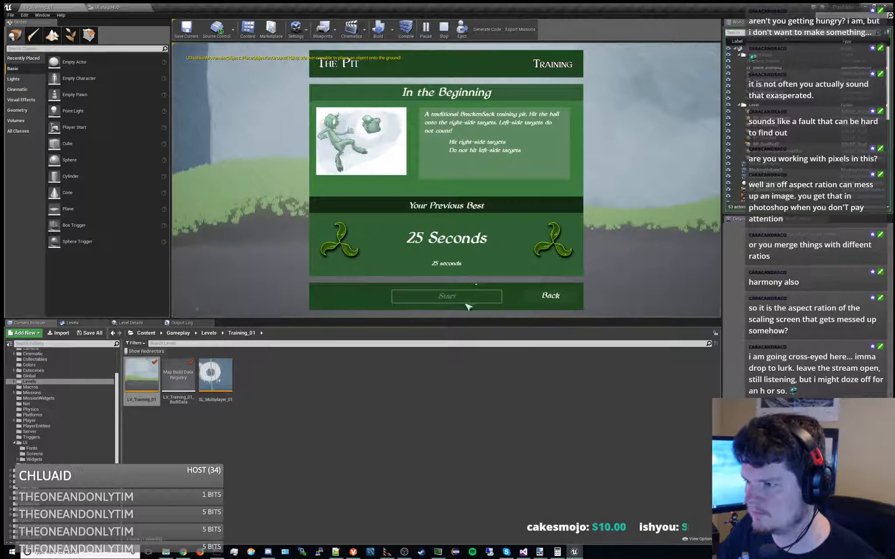
click(463, 299)
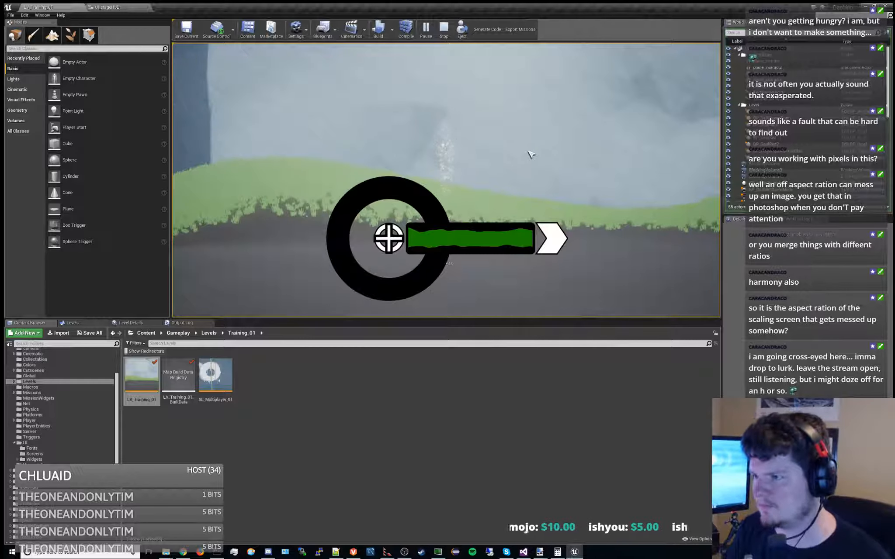
key(space)
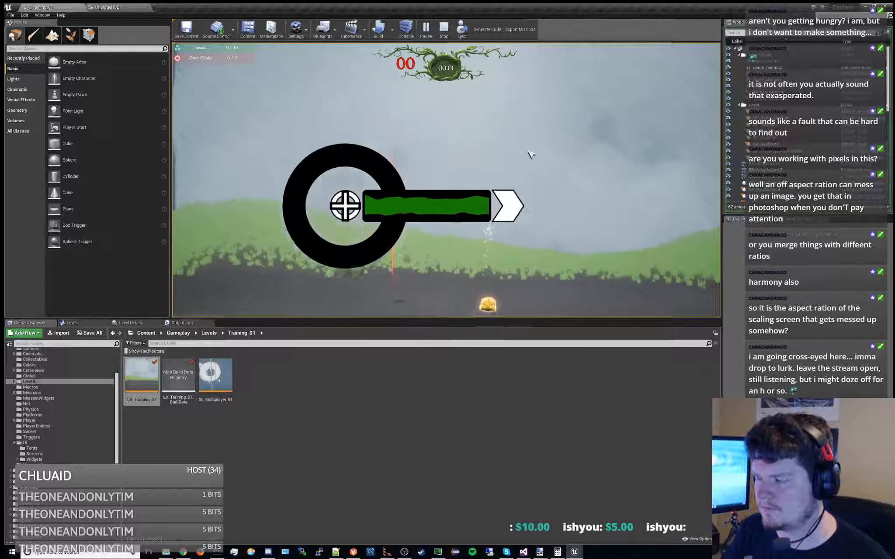
key(d)
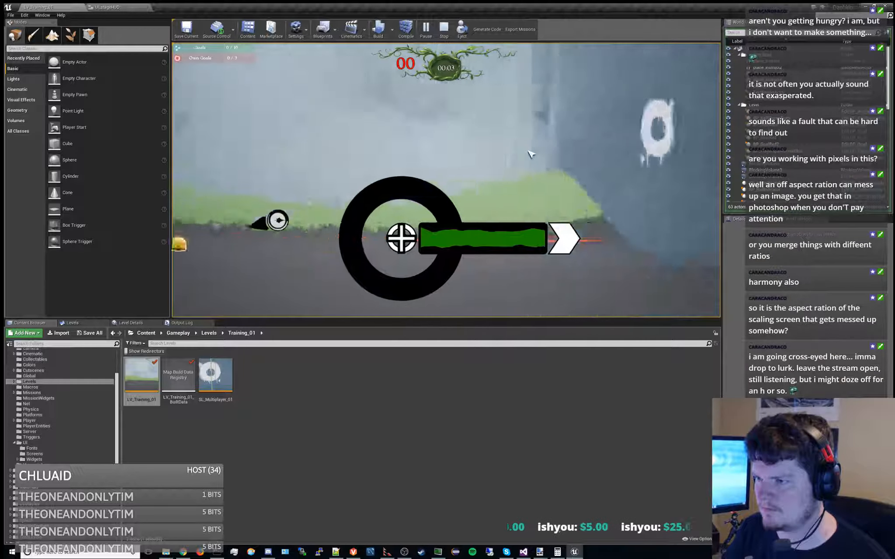
key(a)
key(d)
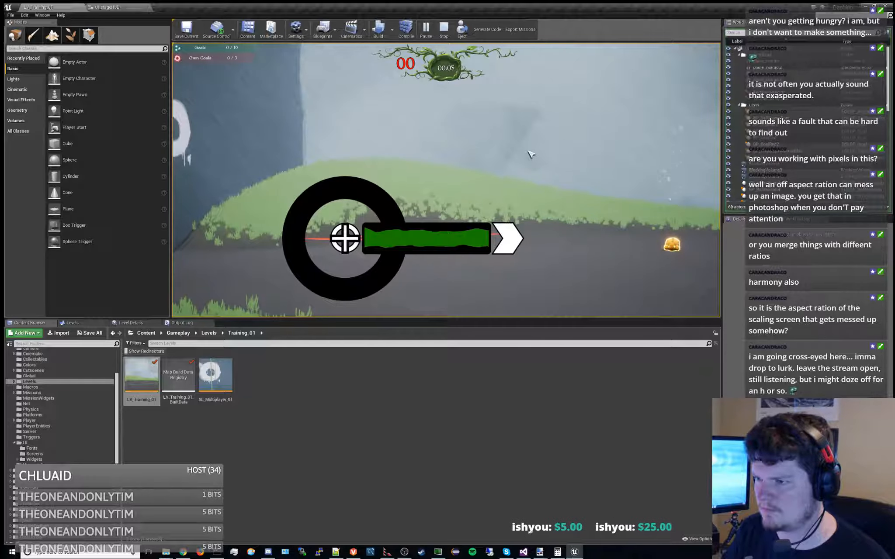
key(d)
key(a)
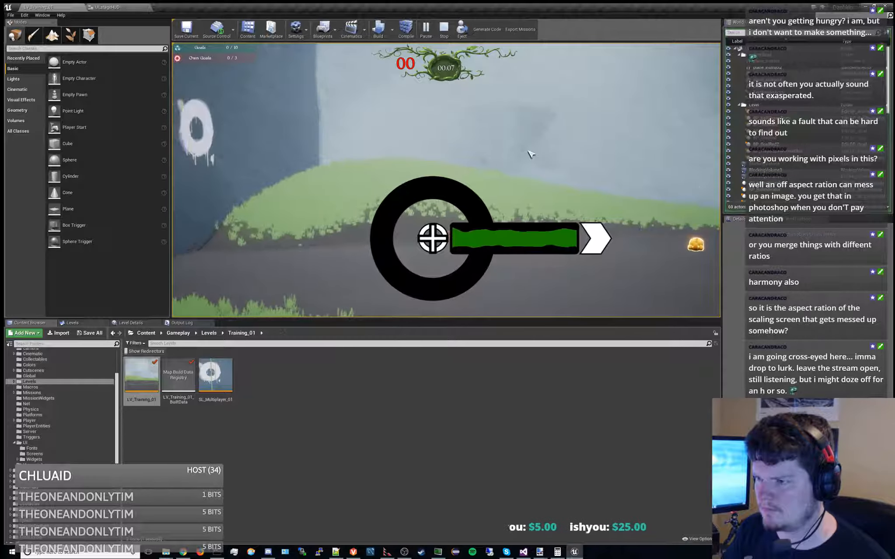
key(d)
key(space)
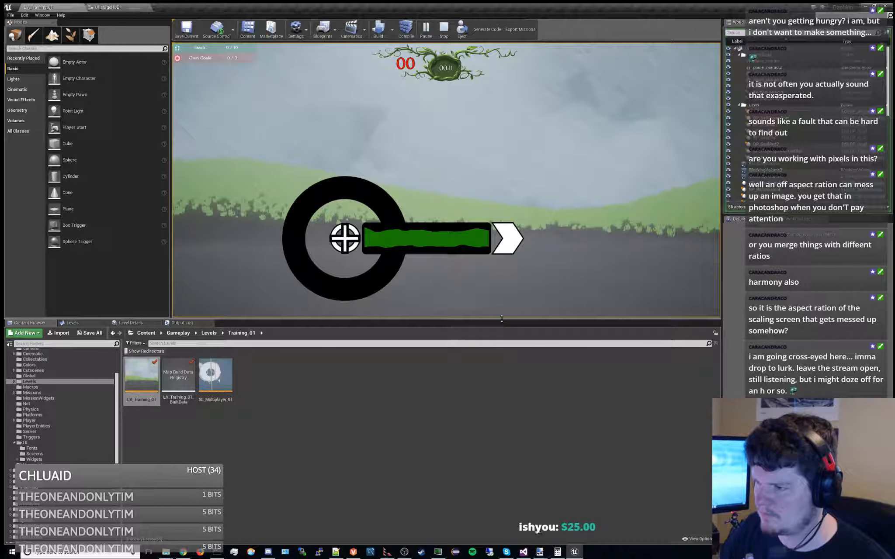
key(space)
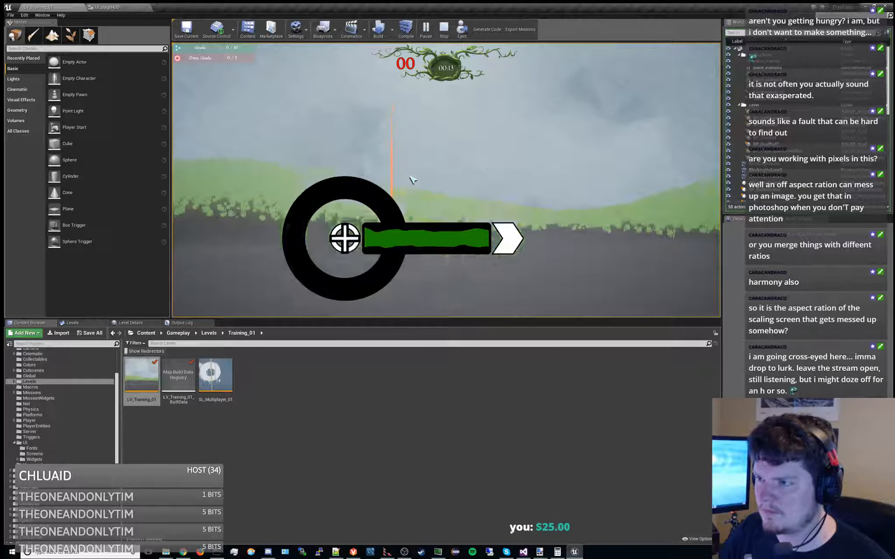
Break the running Update function at Set Render Translation to read the Translation value, resume, and stop the play session
key(space)
key(space)
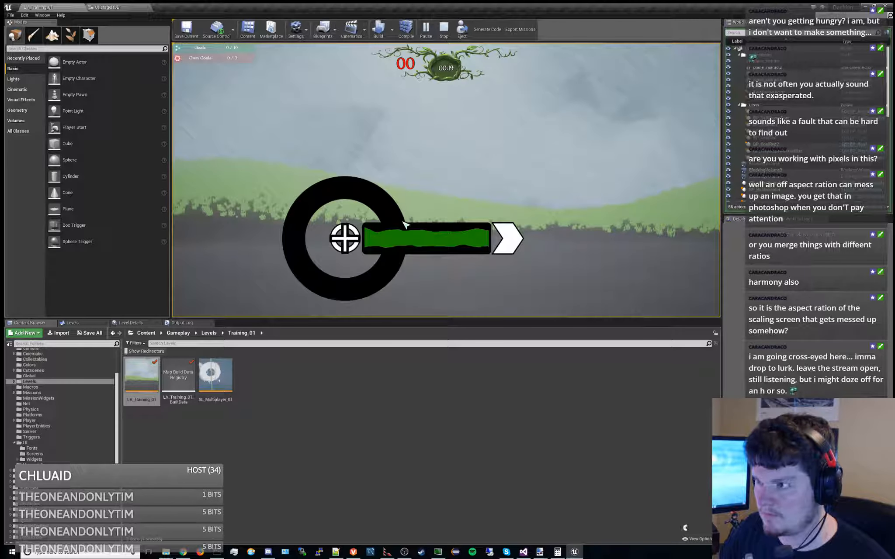
click(109, 6)
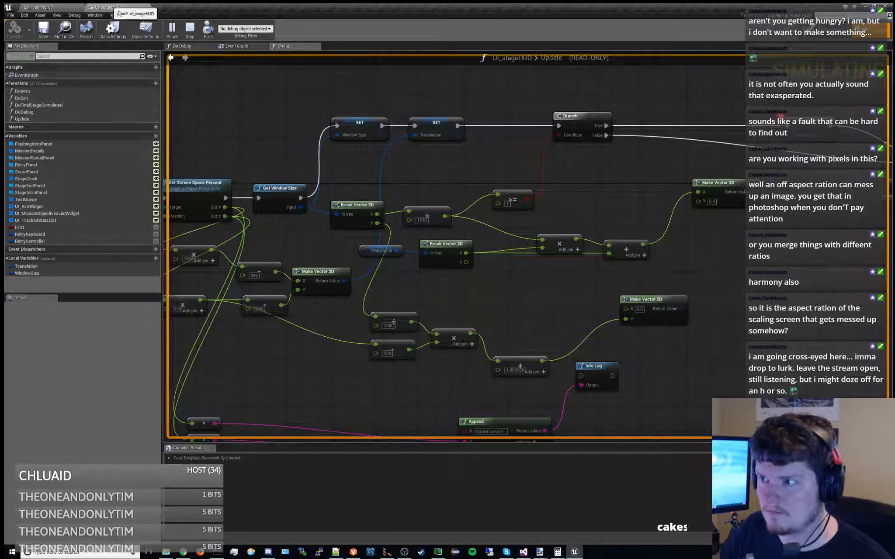
right_drag(648, 183, 493, 204)
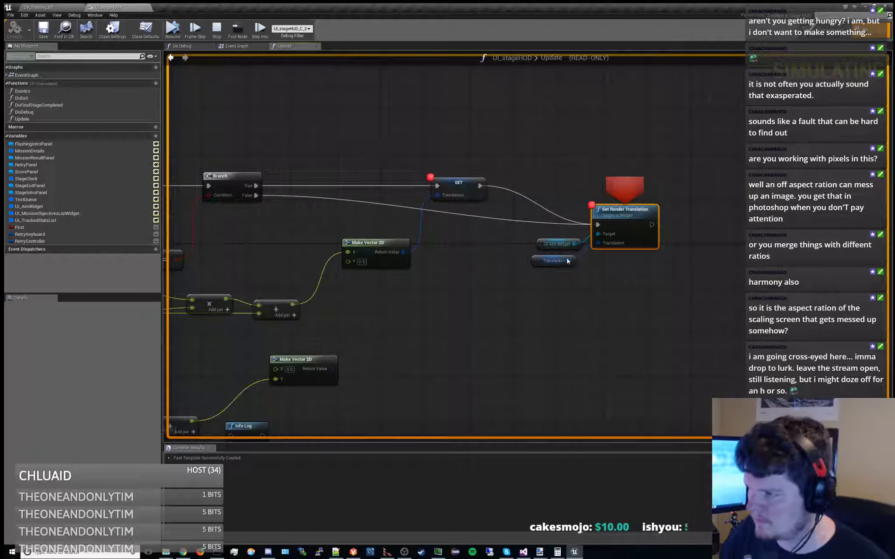
mouse_move(568, 261)
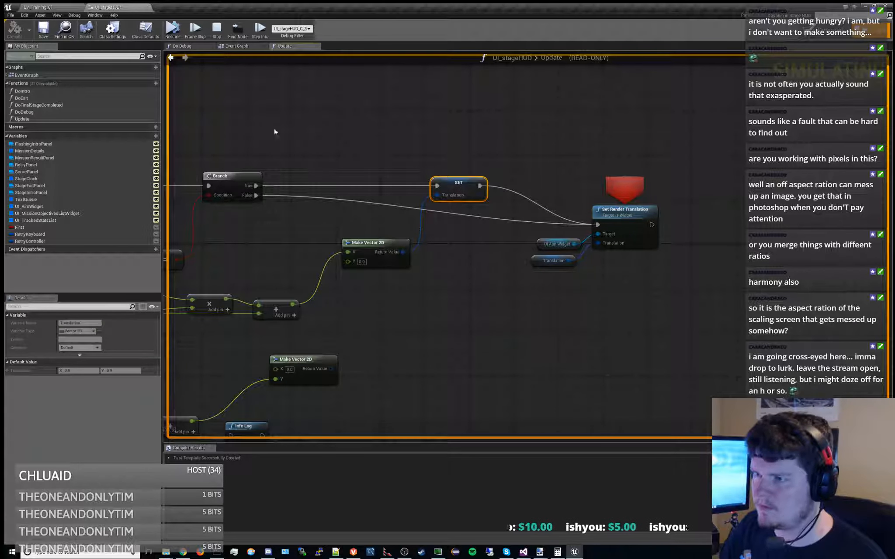
click(172, 31)
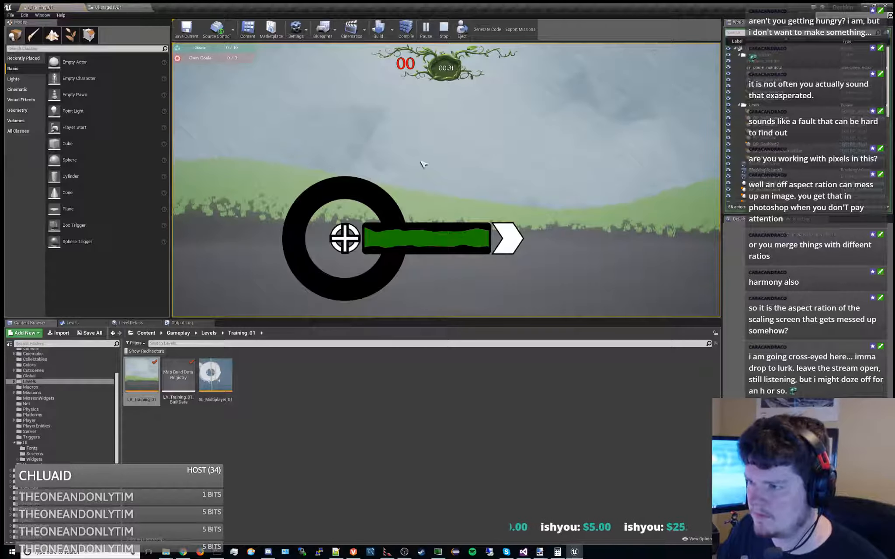
click(445, 31)
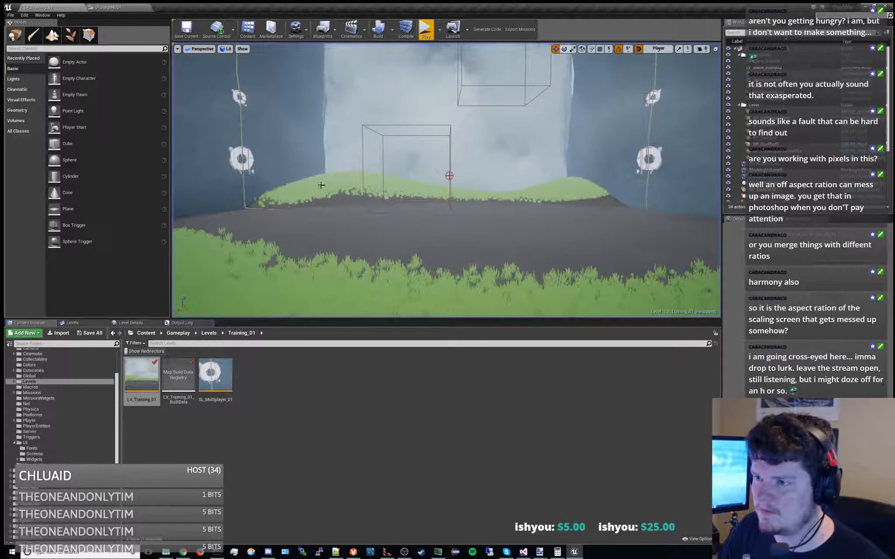
Disconnect the first input of the 1650 multiplication below Get Screen Space Percent, and compile and save the blueprint
click(124, 8)
right_drag(289, 186, 657, 146)
right_drag(476, 201, 552, 197)
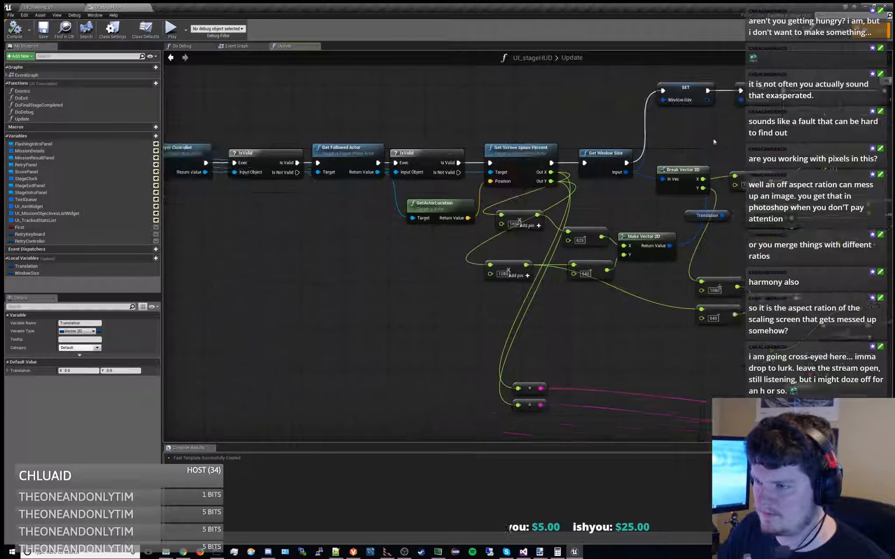
alt+click(502, 216)
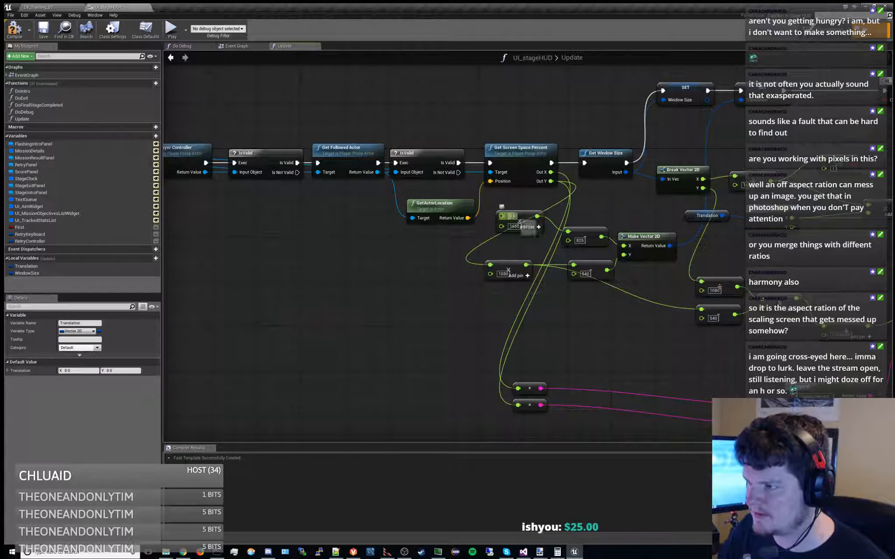
right_drag(426, 102, 294, 103)
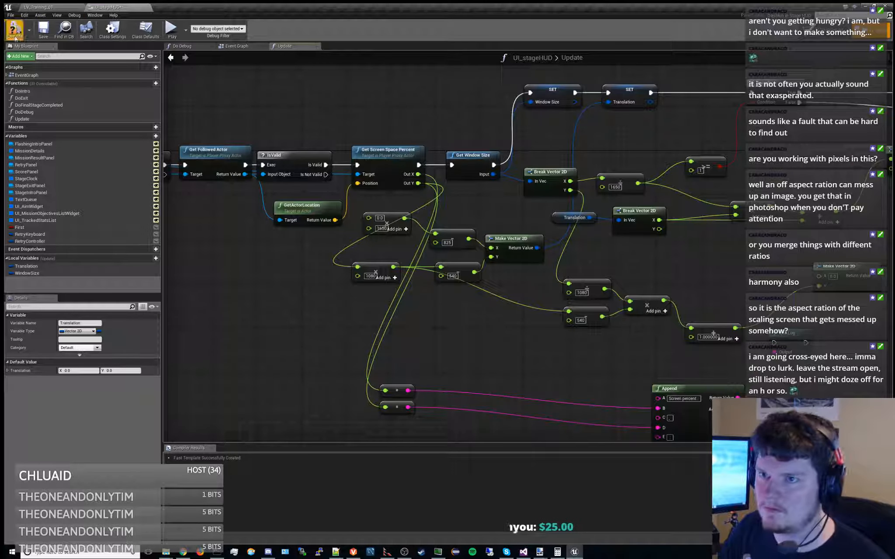
click(15, 34)
click(43, 30)
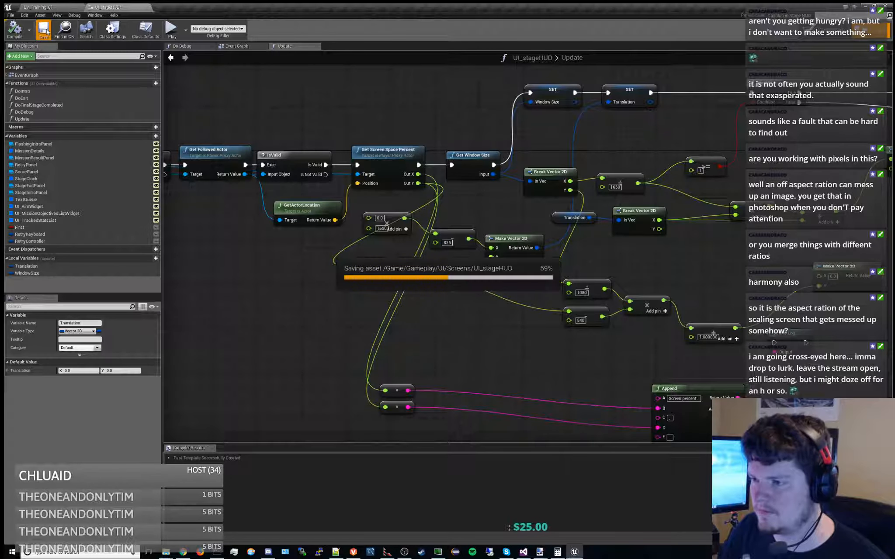
Play the training level, start the mission, and run with the character to check the aim widget's horizontal position
click(40, 8)
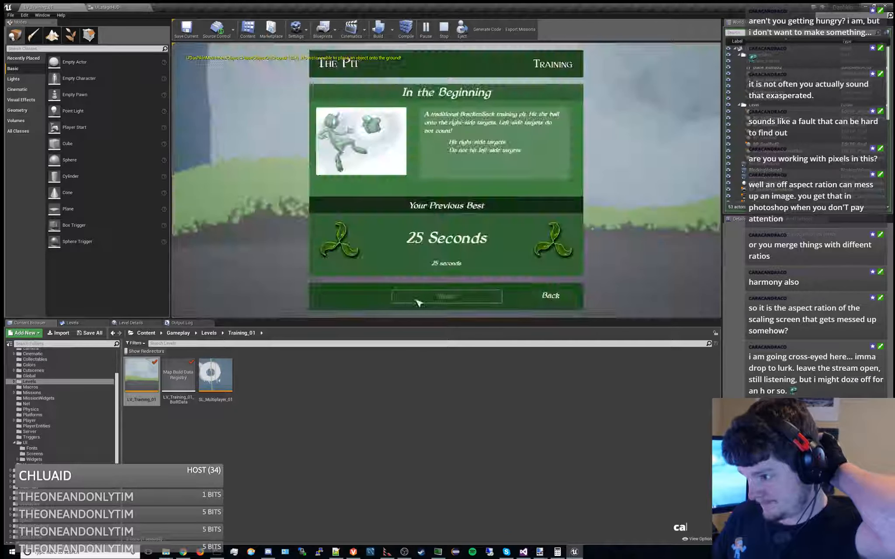
click(418, 302)
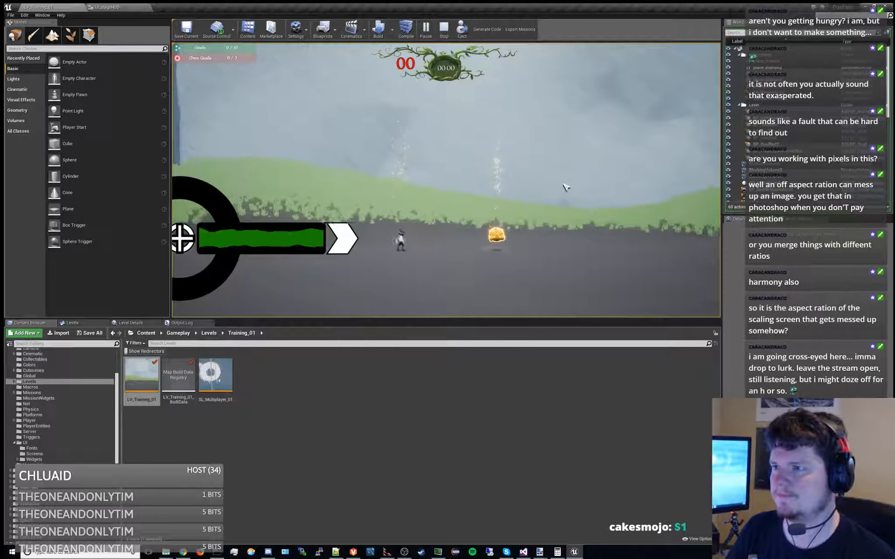
key(d)
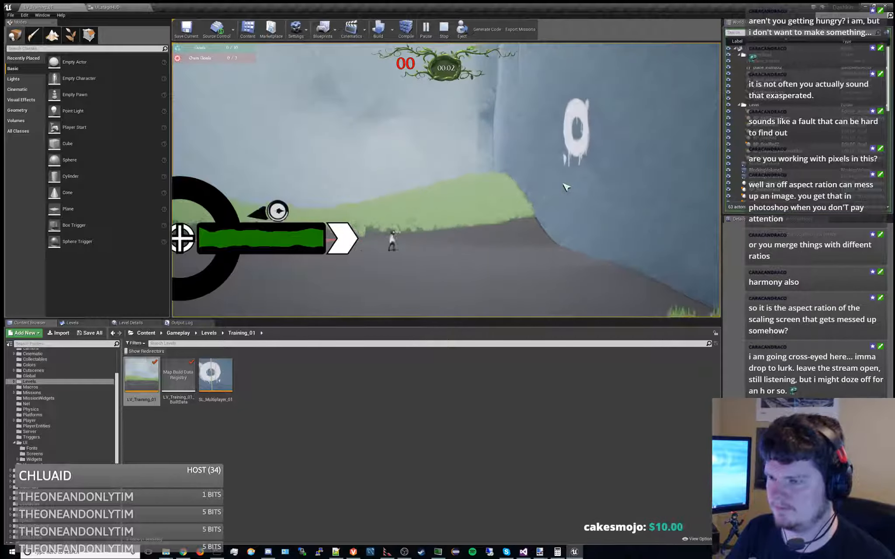
key(a)
key(d)
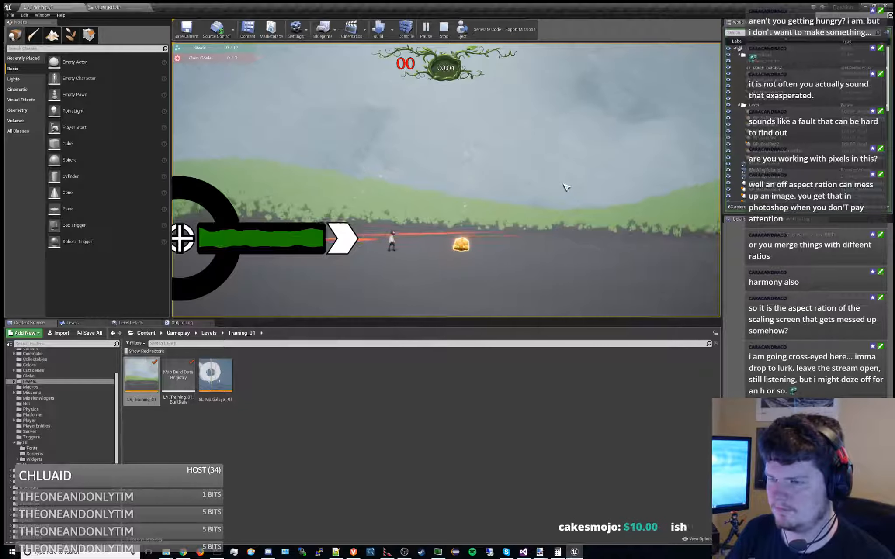
key(w)
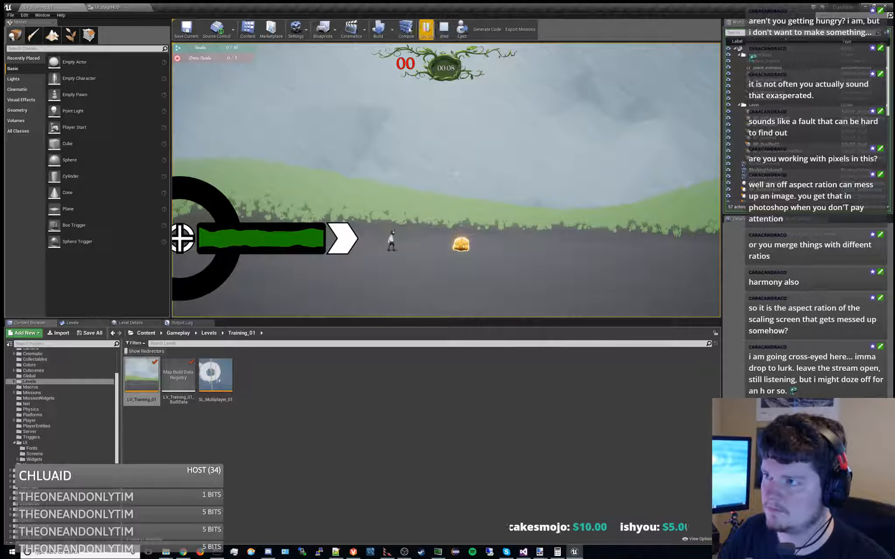
Set a breakpoint on the Branch node in the running HUD's Update function
click(121, 6)
right_drag(529, 235, 464, 251)
click(402, 171)
click(487, 188)
right_drag(591, 152, 514, 204)
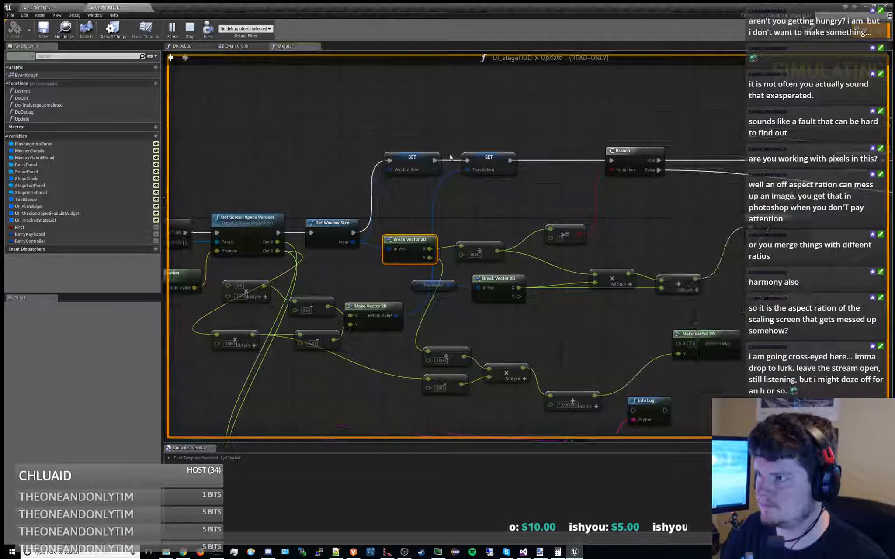
click(635, 154)
key(F9)
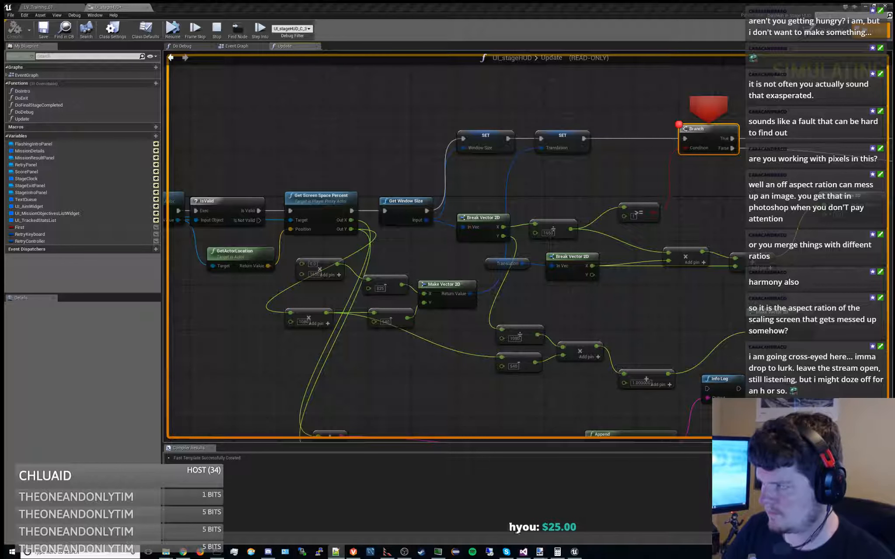
Step from the Branch to Set Render Translation, inspect the Translation value, clear the breakpoint, and stop the play session
right_drag(719, 231, 430, 233)
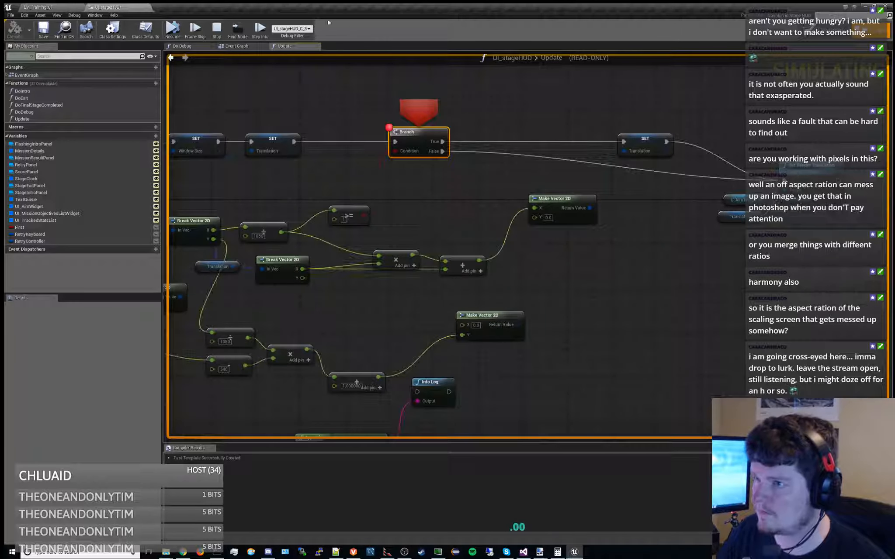
click(259, 29)
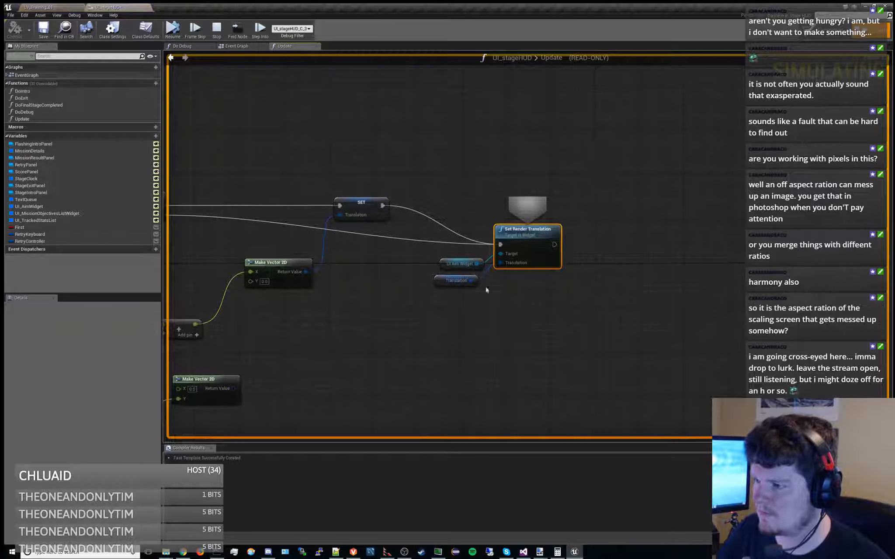
mouse_move(471, 278)
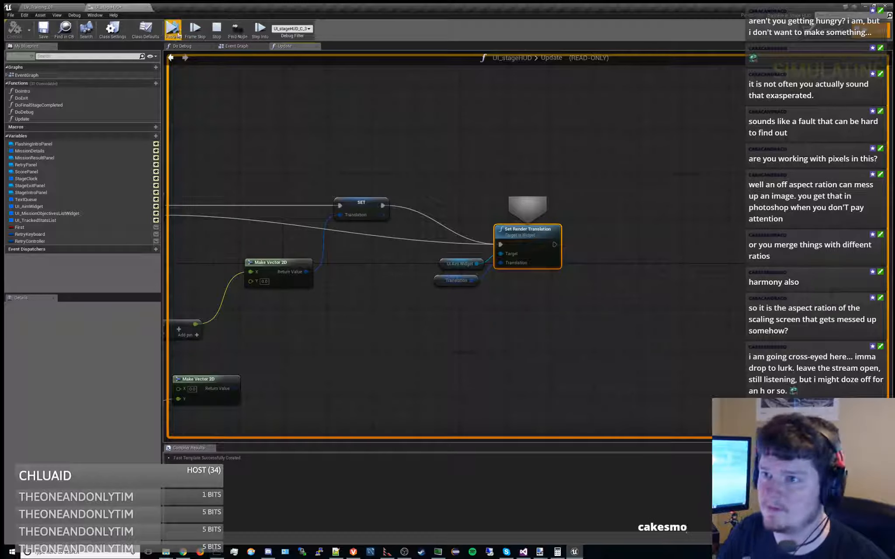
click(175, 32)
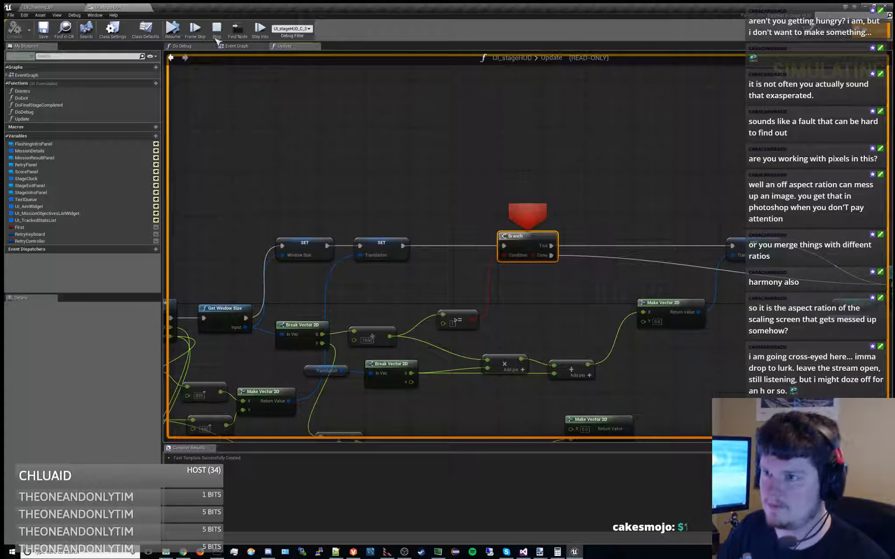
click(174, 31)
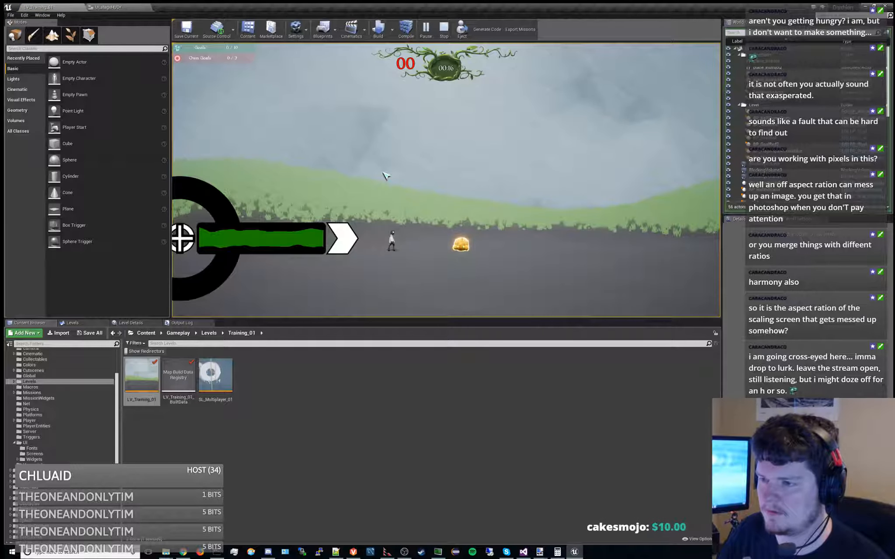
click(447, 34)
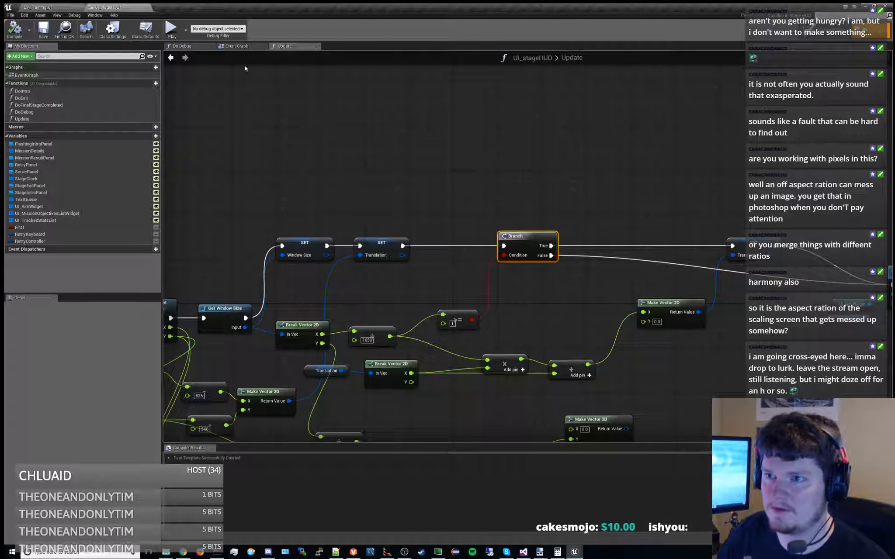
Set the custom preview width of the stage HUD designer to 1577
click(823, 30)
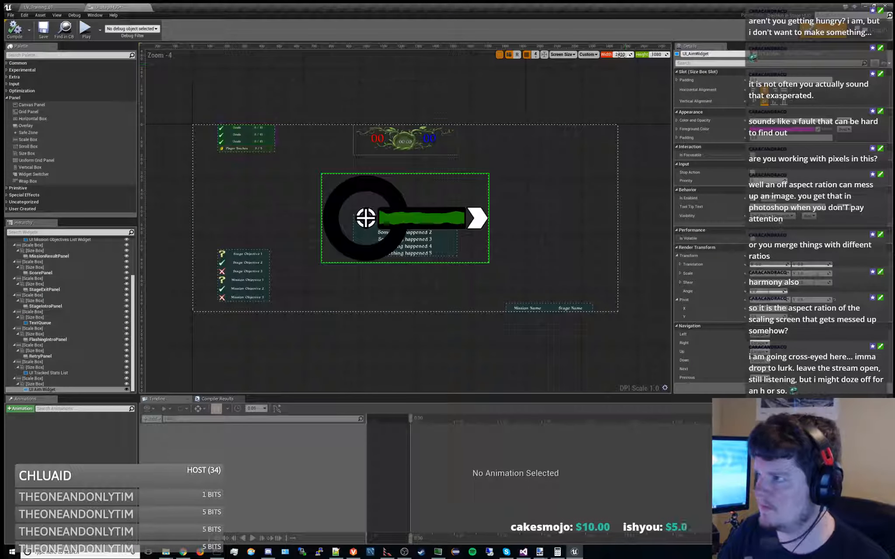
text(1577)
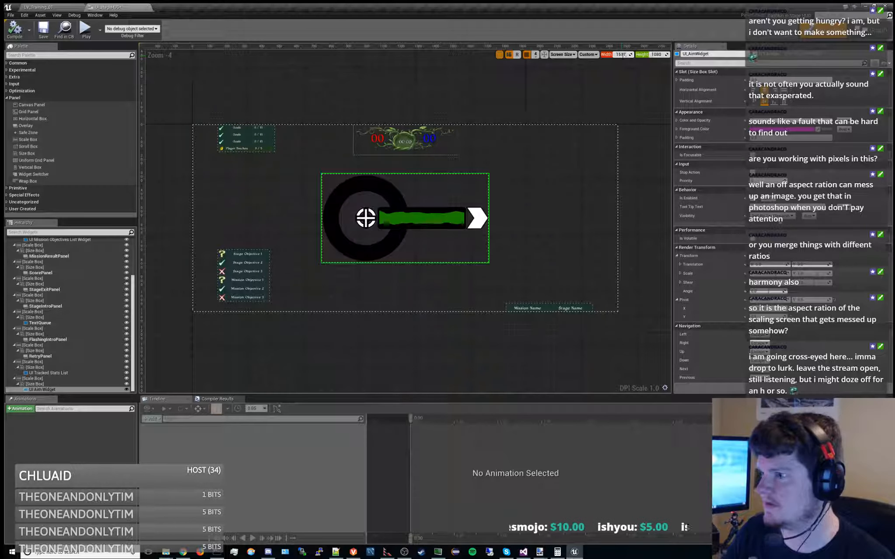
key(Return)
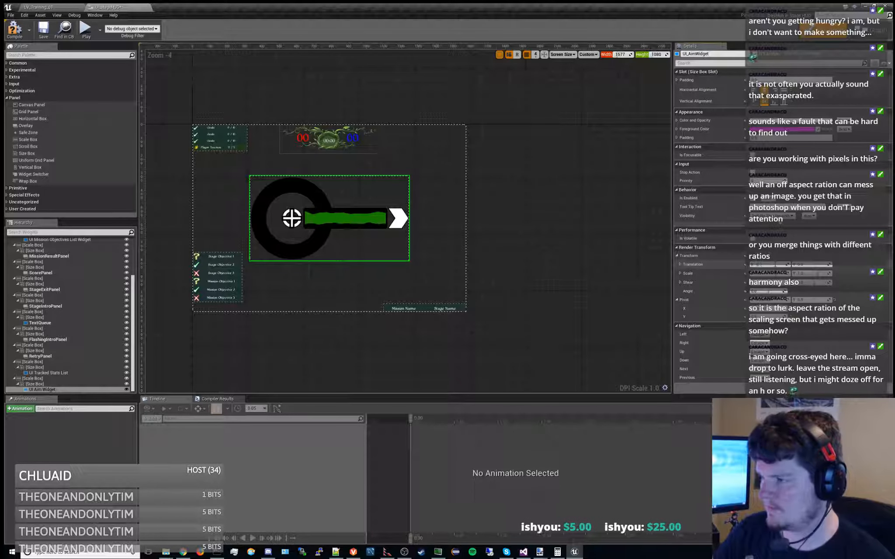
Try shifting the UI Aim Widget with a negative X translation, reset it to 0, and save
key(Return)
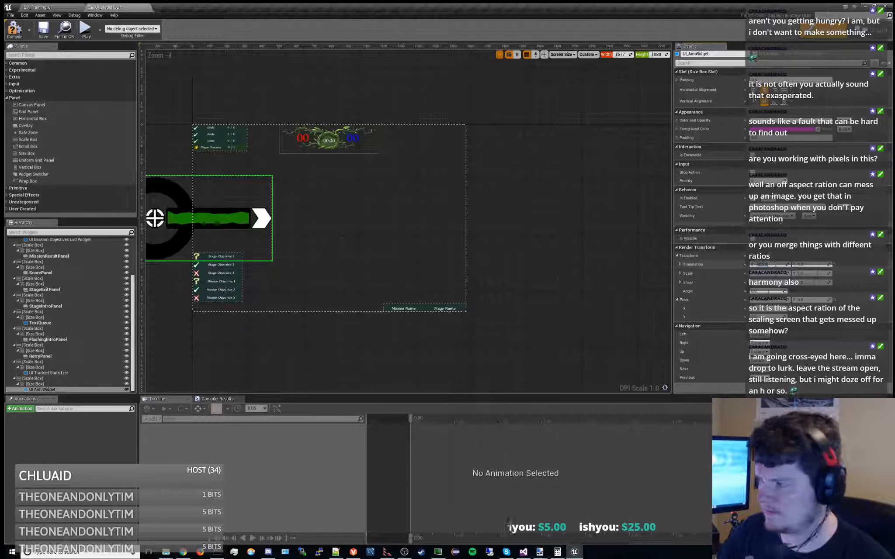
right_drag(363, 248, 490, 245)
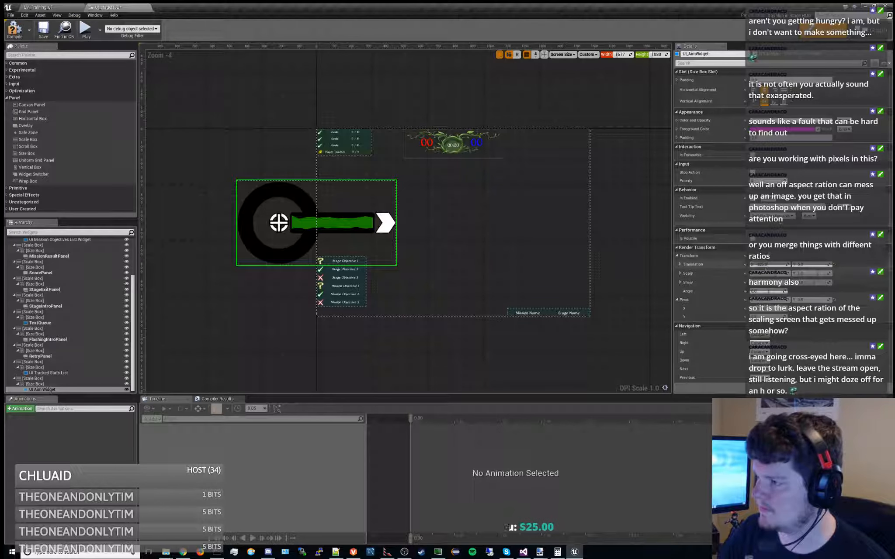
text(0)
key(Return)
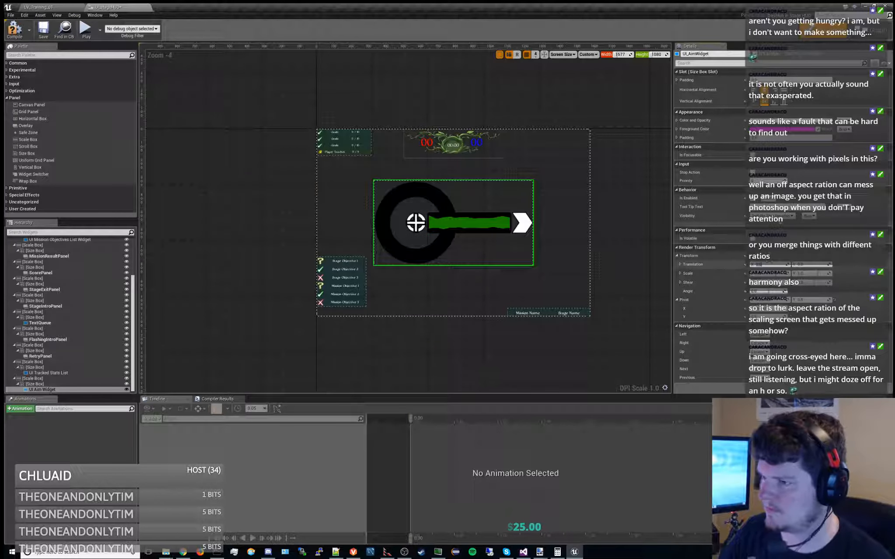
click(43, 30)
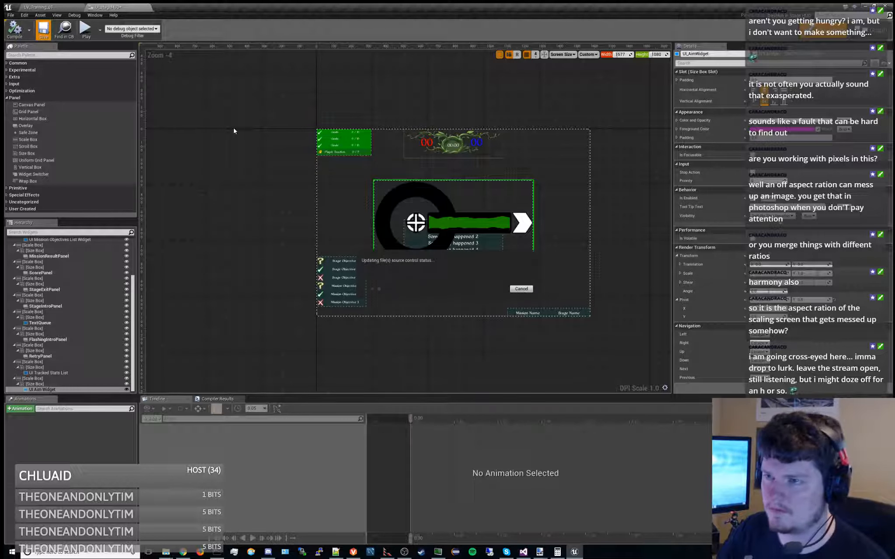
Return to the Update function graph and set a breakpoint on the Set Render Translation node
click(873, 30)
right_drag(691, 193, 410, 125)
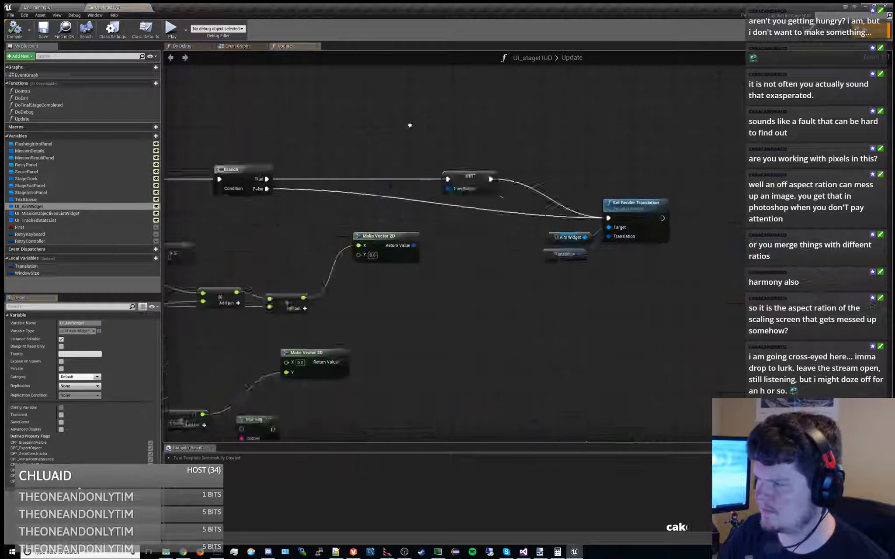
click(509, 175)
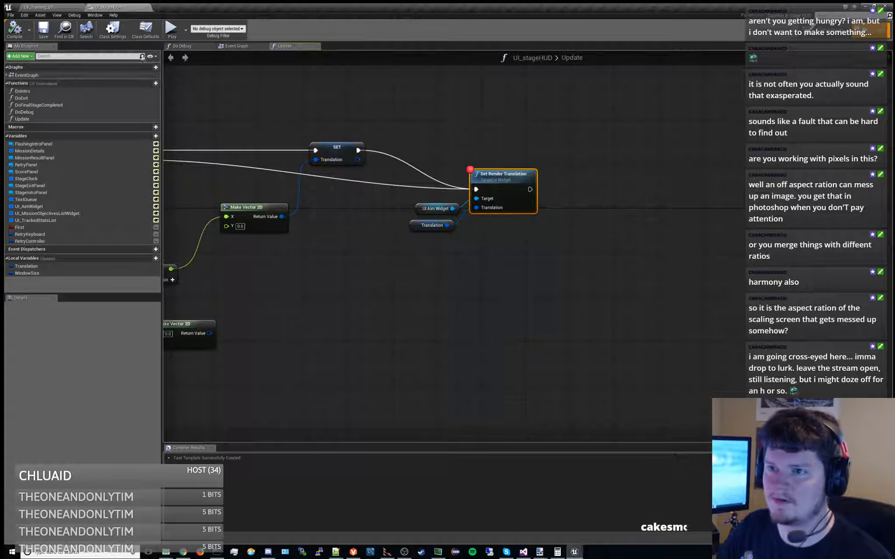
Play the training level, start the mission, and inspect the Translation value at the Set Render Translation breakpoint before continuing execution
click(66, 6)
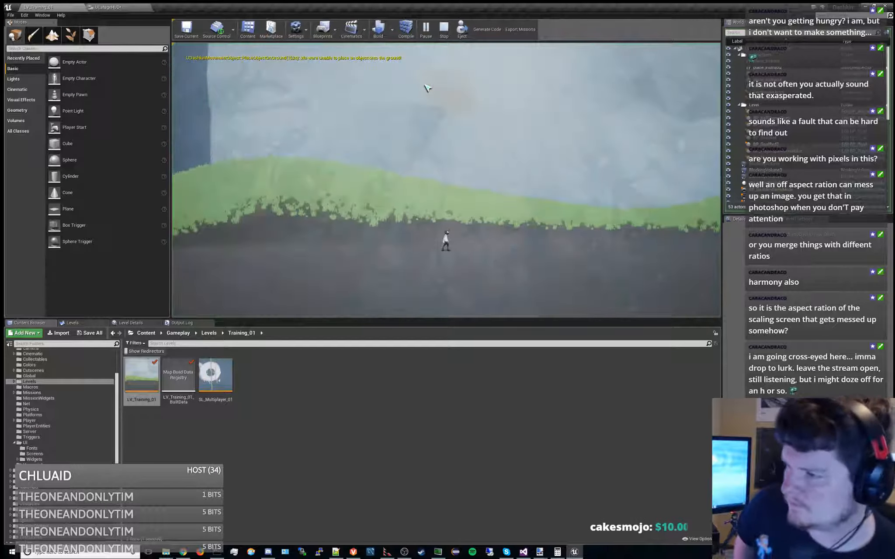
click(439, 297)
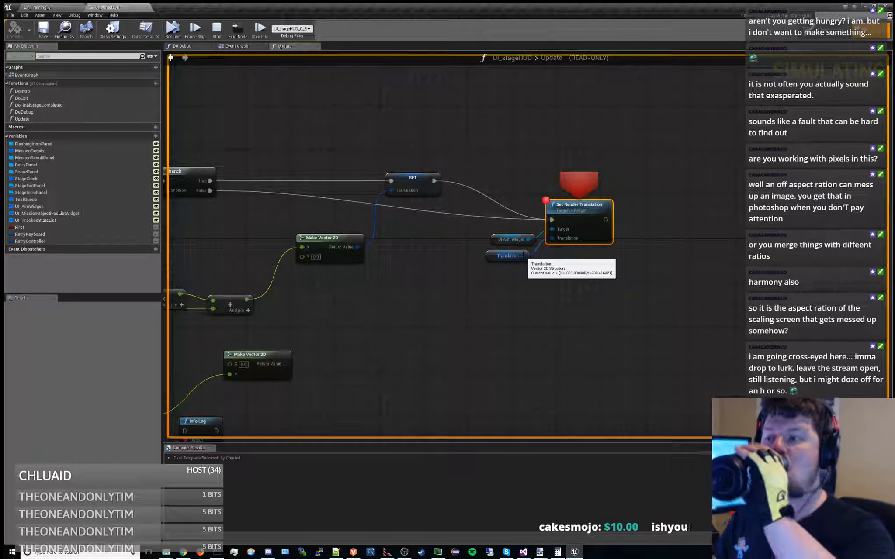
click(195, 29)
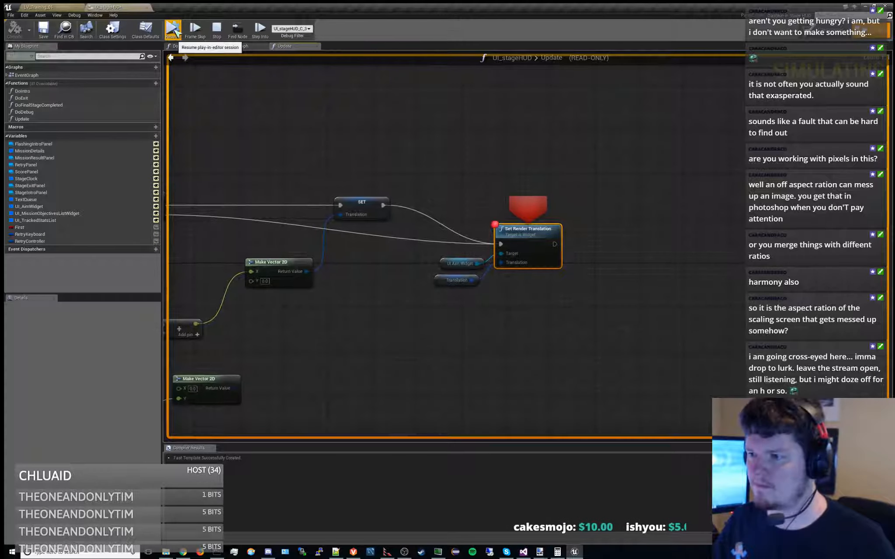
Clear the breakpoint on Set Render Translation, end the play session, and return to the stage HUD's Update graph
mouse_move(470, 279)
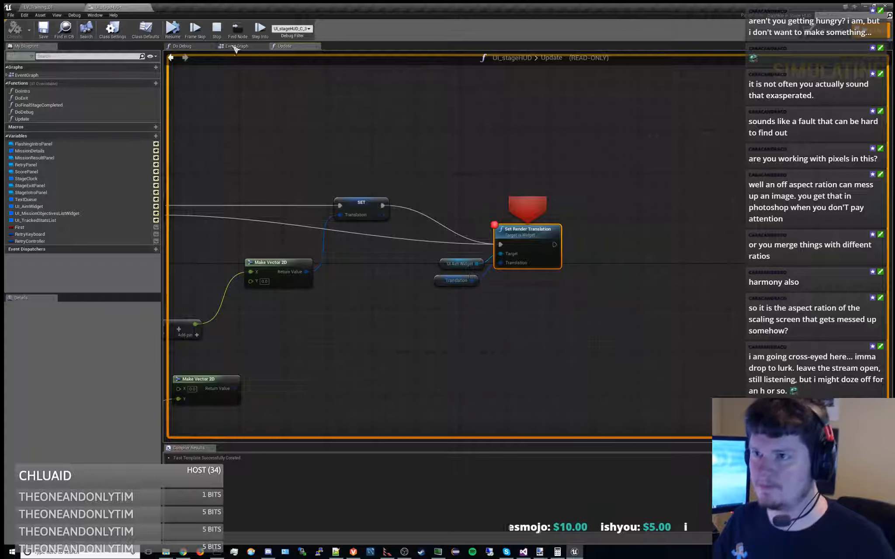
key(F9)
click(173, 30)
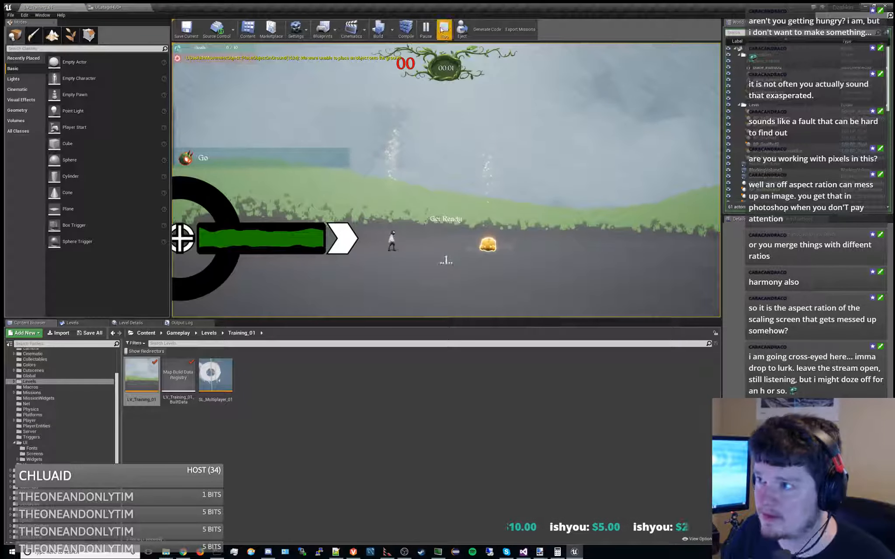
click(443, 29)
click(107, 7)
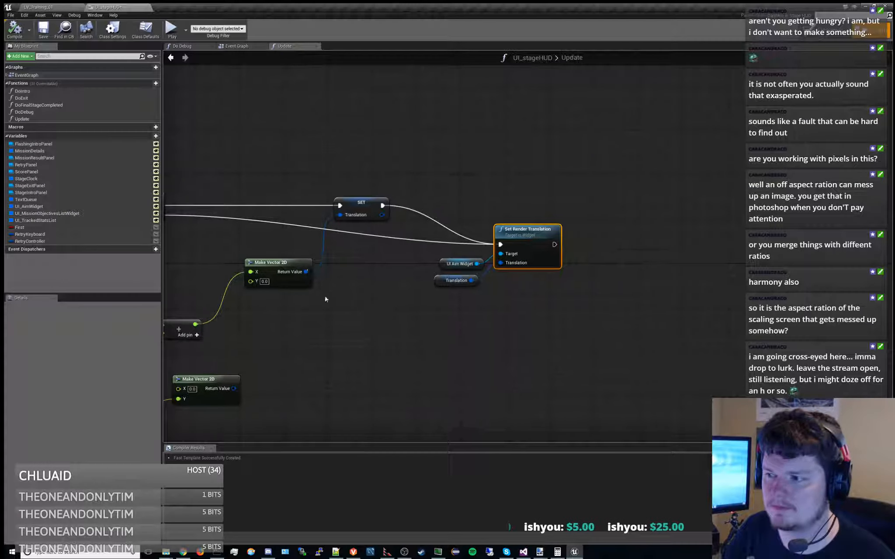
Examine the Branch, Set Translation and Make Vector 2D nodes leading into Set Render Translation
click(539, 248)
right_drag(482, 280, 523, 246)
scroll(523, 246, down, 5)
scroll(385, 319, up, 5)
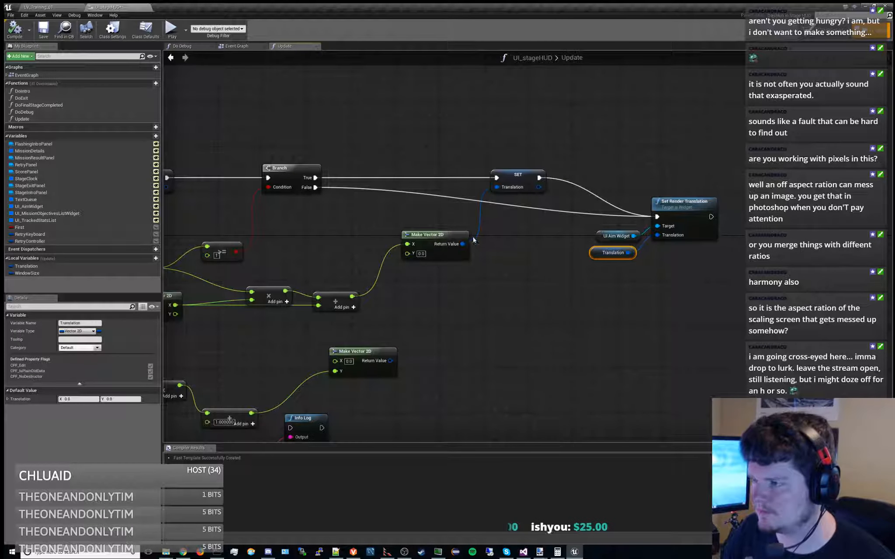
drag(473, 240, 463, 244)
right_drag(495, 283, 526, 260)
click(513, 223)
right_drag(579, 294, 544, 269)
click(710, 177)
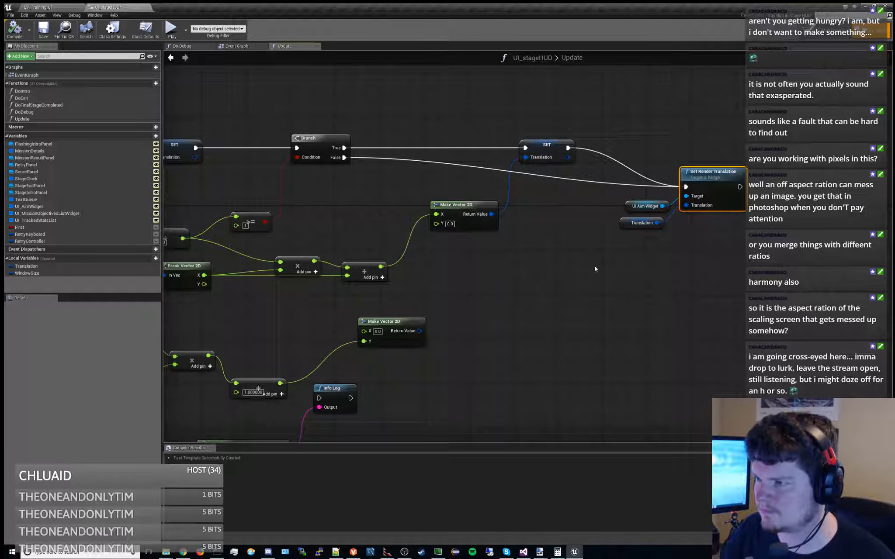
right_drag(494, 227, 493, 242)
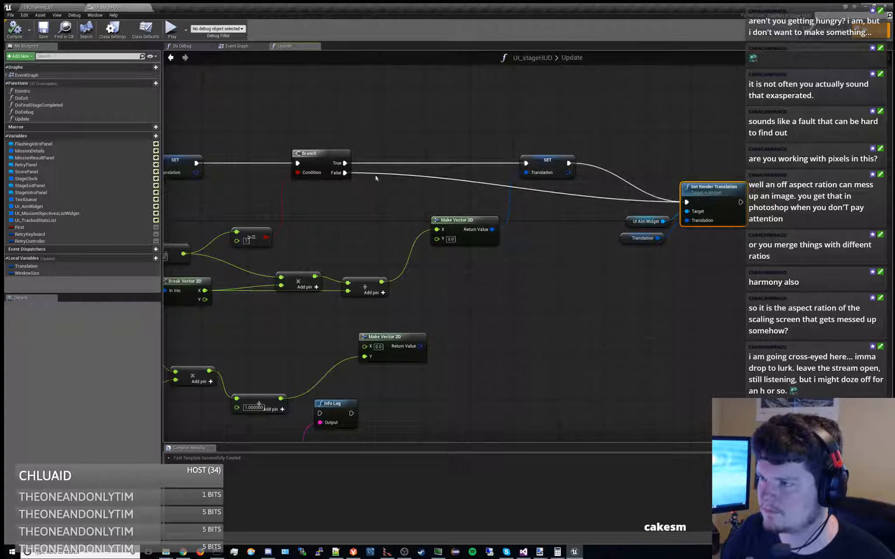
click(553, 167)
key(ctrl+c)
key(ctrl+v)
drag(564, 227, 540, 261)
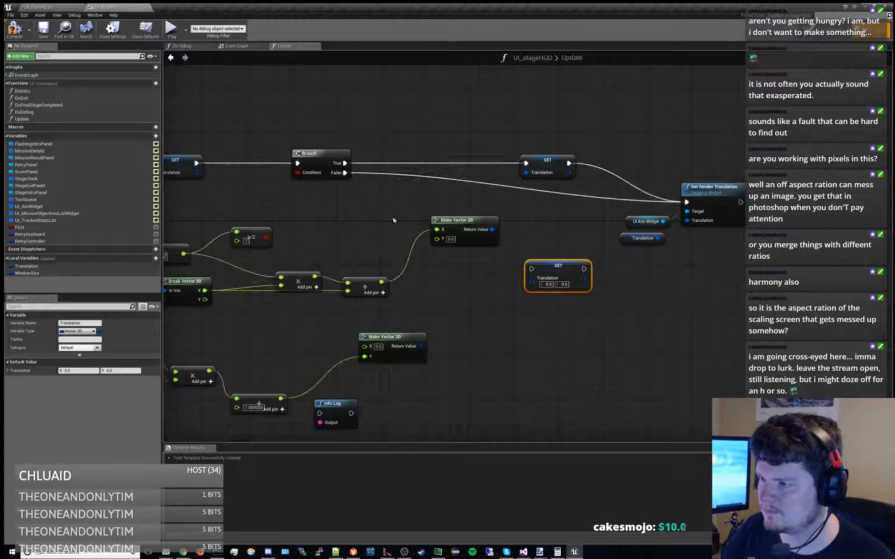
key(Delete)
Disconnect the Y input of the Make Vector 2D feeding the first Set Translation, and compile and save the blueprint
right_drag(445, 307, 701, 251)
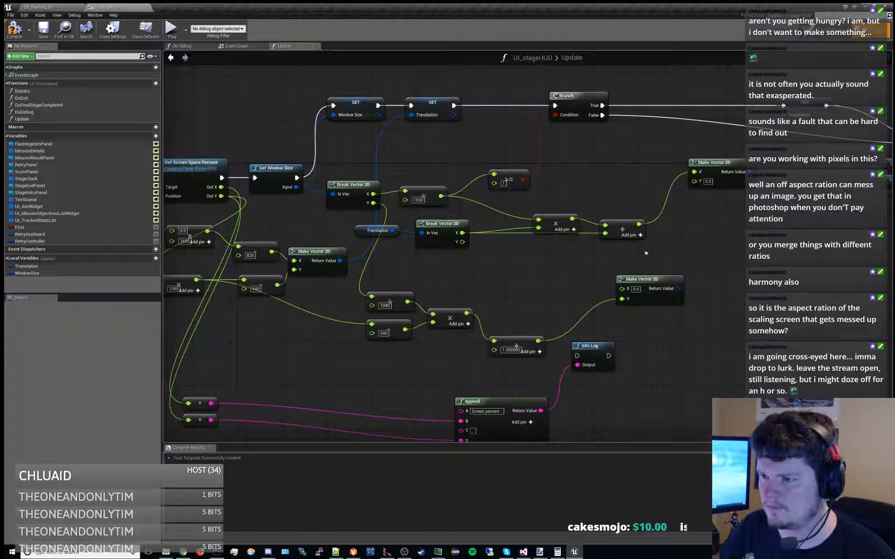
right_drag(415, 282, 569, 255)
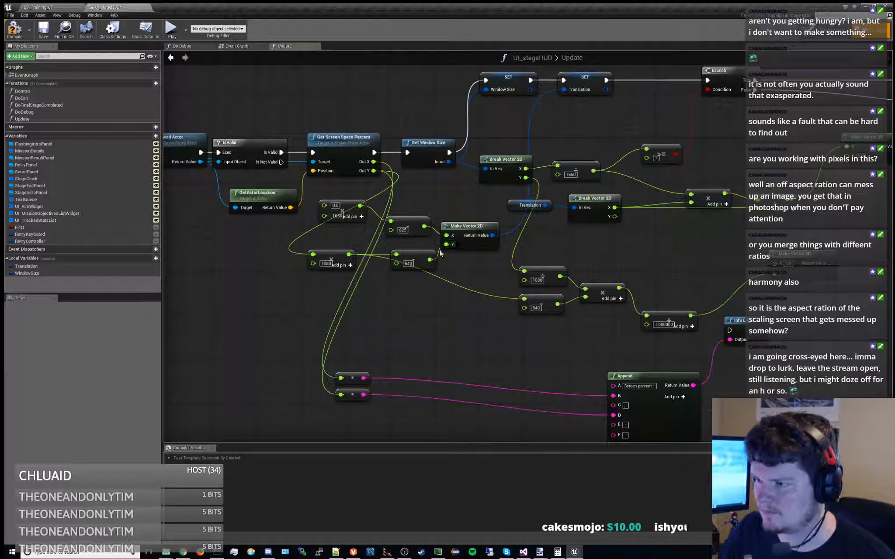
right_drag(437, 253, 388, 274)
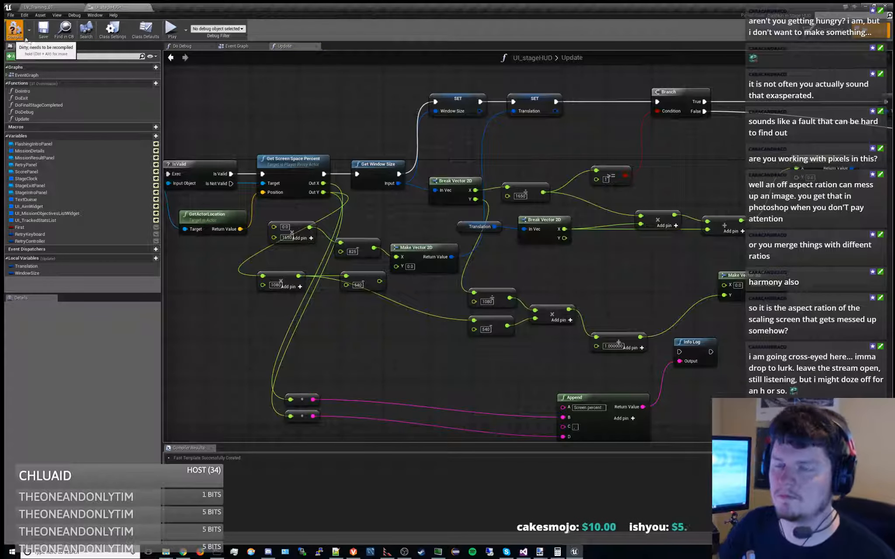
click(44, 30)
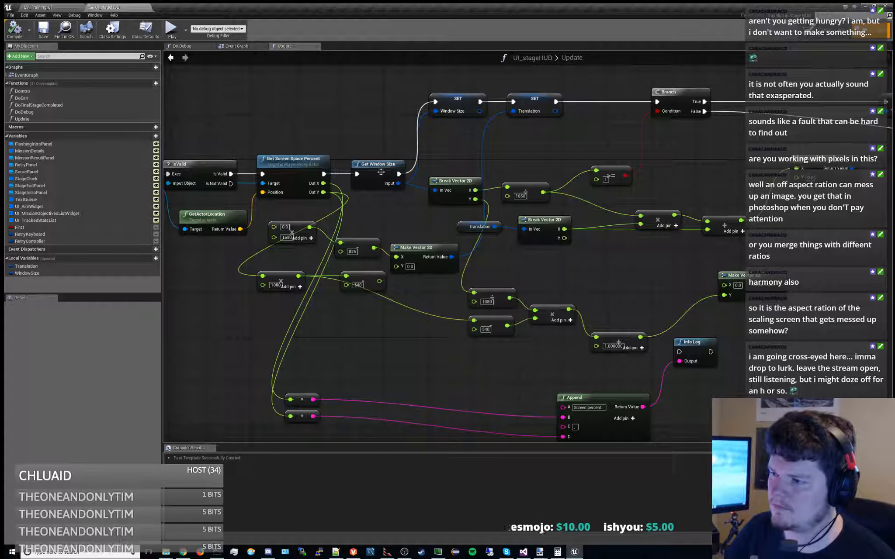
Play the training level and start the mission, moving and jumping the character to check the aim widget's position, and stop
click(56, 6)
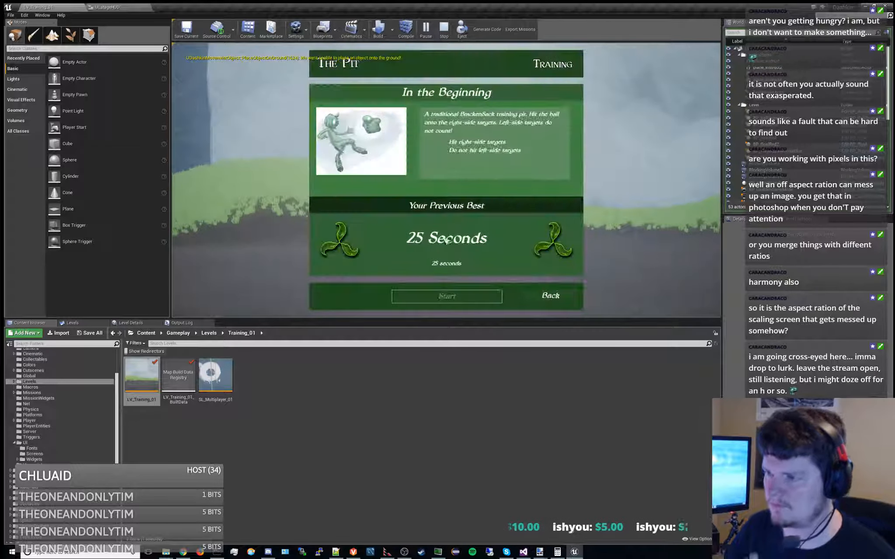
click(454, 301)
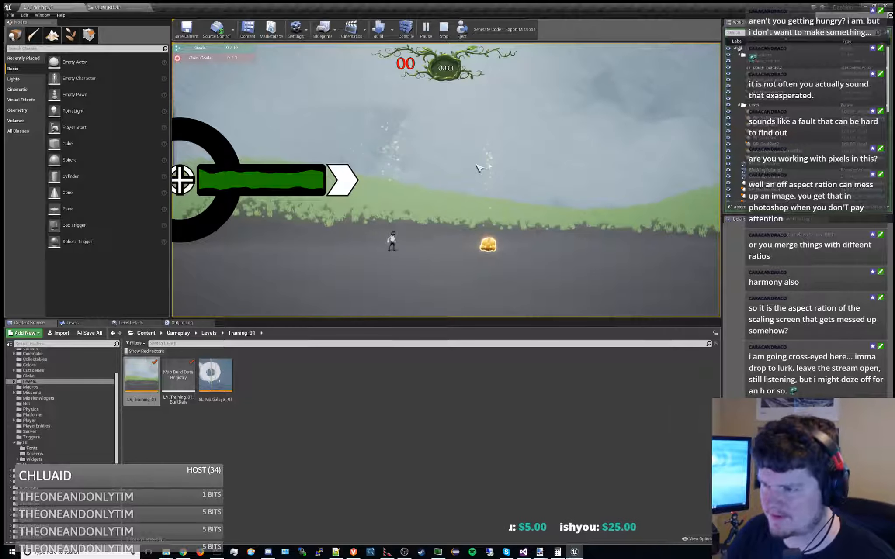
key(d)
key(space)
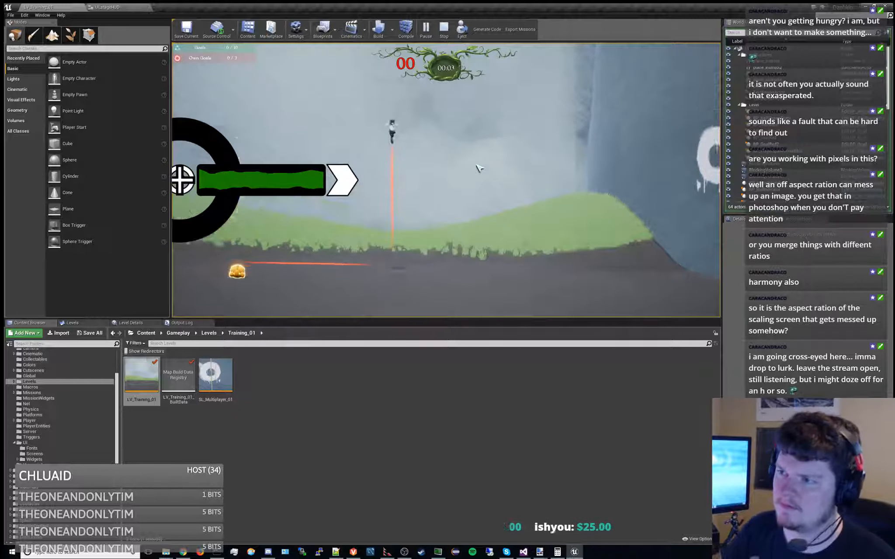
click(443, 29)
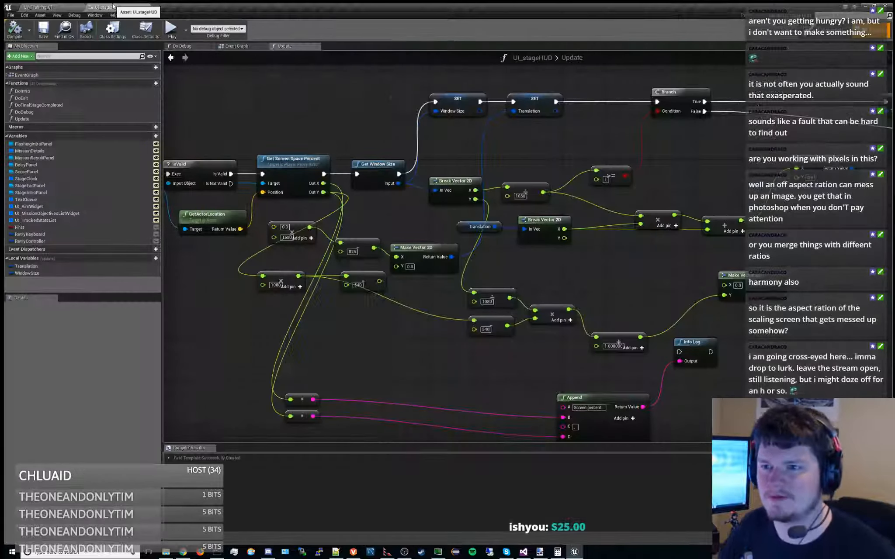
Restart the training mission and bring up the stage HUD's Update graph while it runs
click(822, 30)
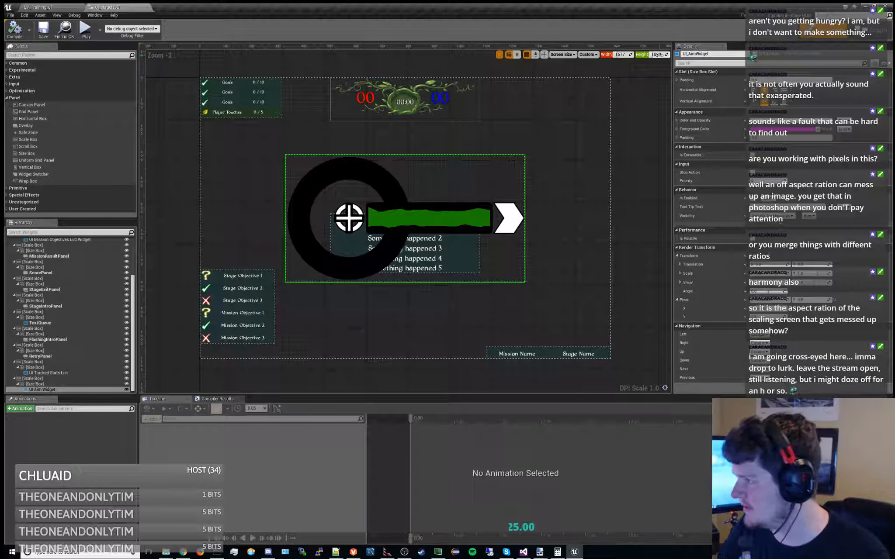
click(39, 7)
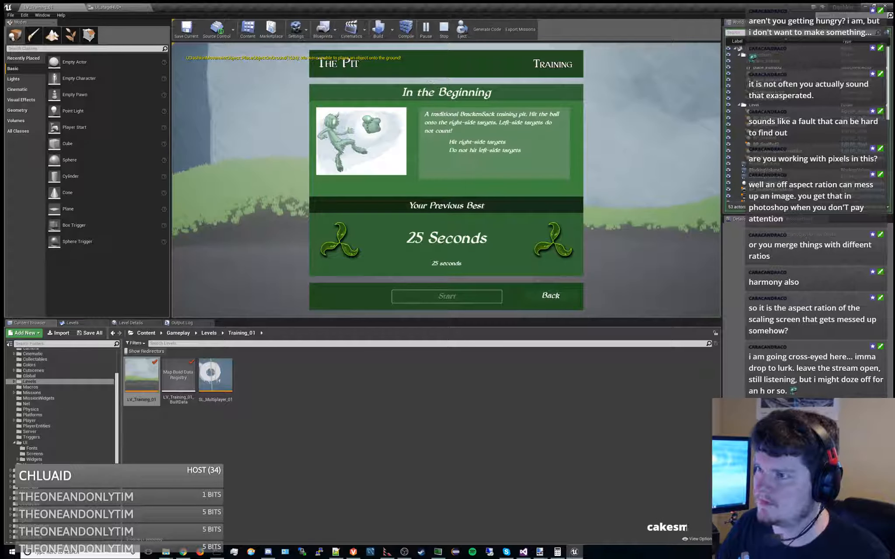
click(473, 296)
click(148, 7)
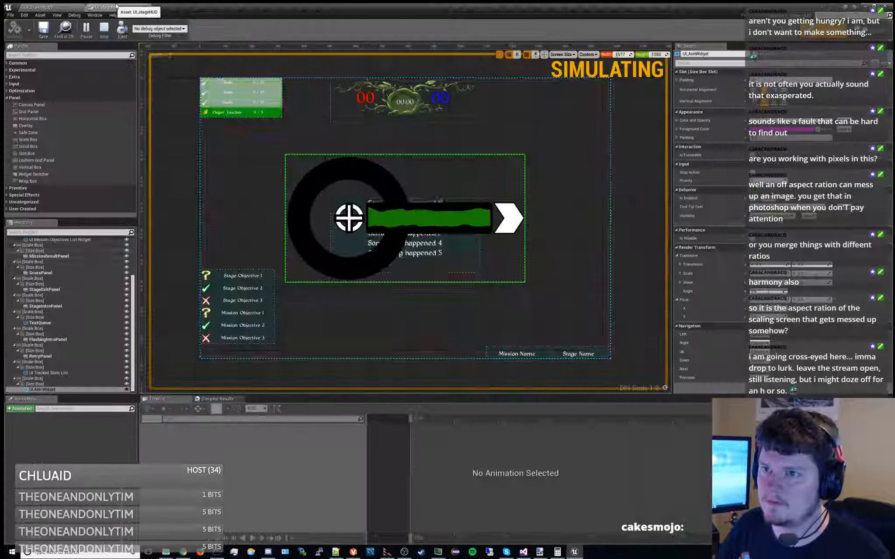
click(873, 31)
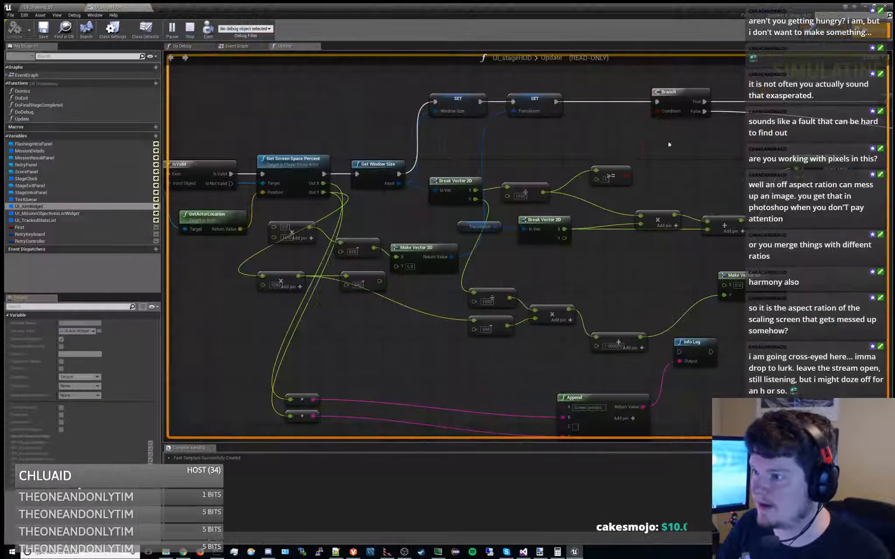
Break at the Branch node after Set Translation to inspect the Translation value, and stop the session
click(543, 99)
click(677, 103)
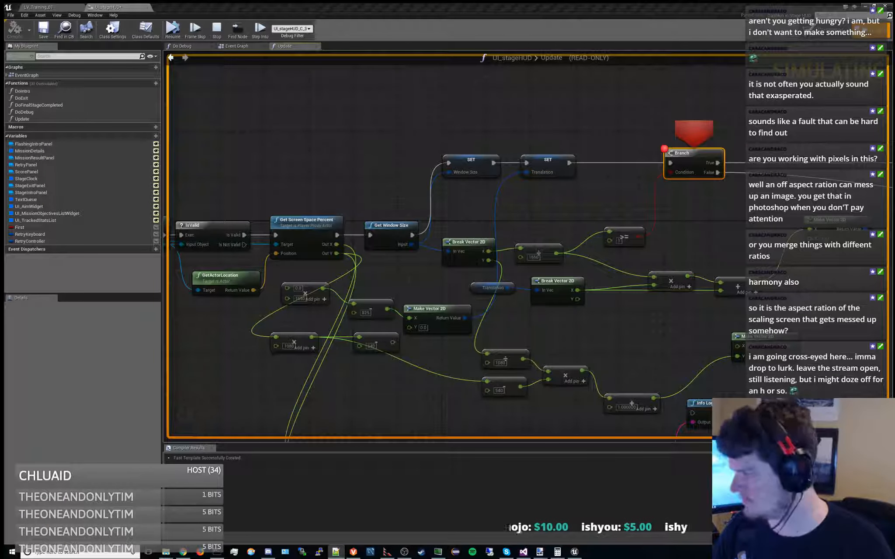
click(217, 30)
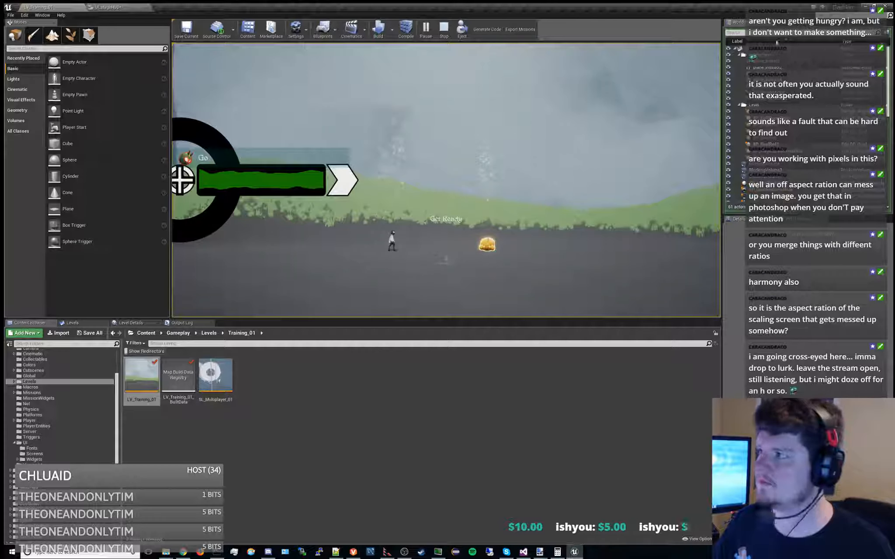
Set the stage HUD designer's custom preview height to 789 and shift the UI Aim Widget with a negative X translation
click(125, 6)
click(822, 31)
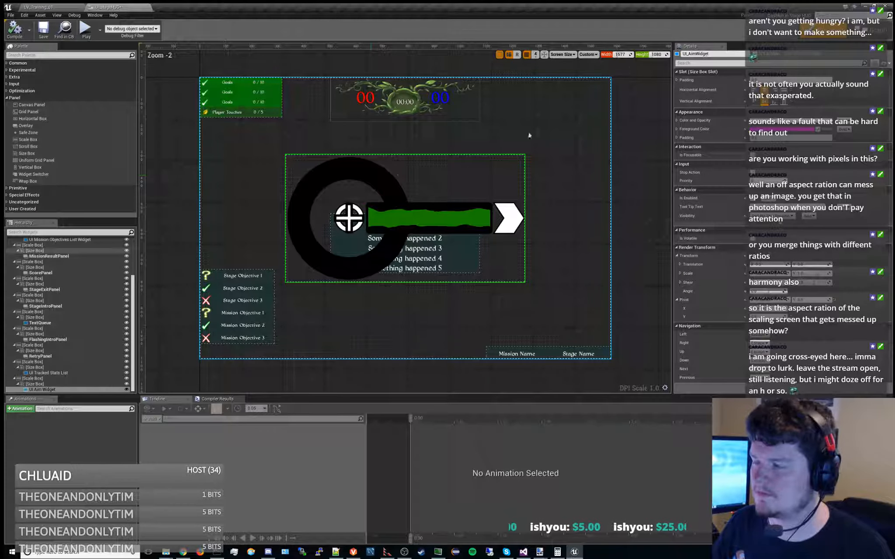
click(658, 54)
text(78)
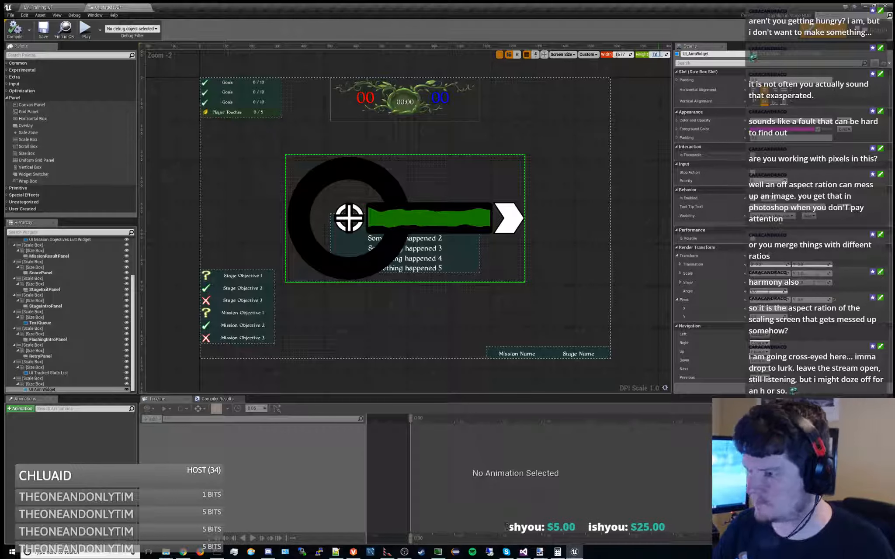
text(9)
key(Return)
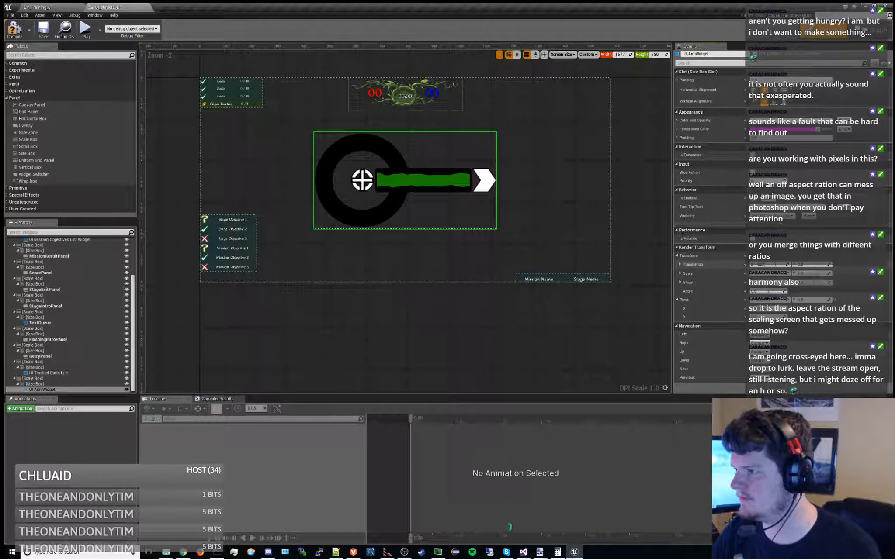
key(Return)
right_drag(419, 250, 467, 272)
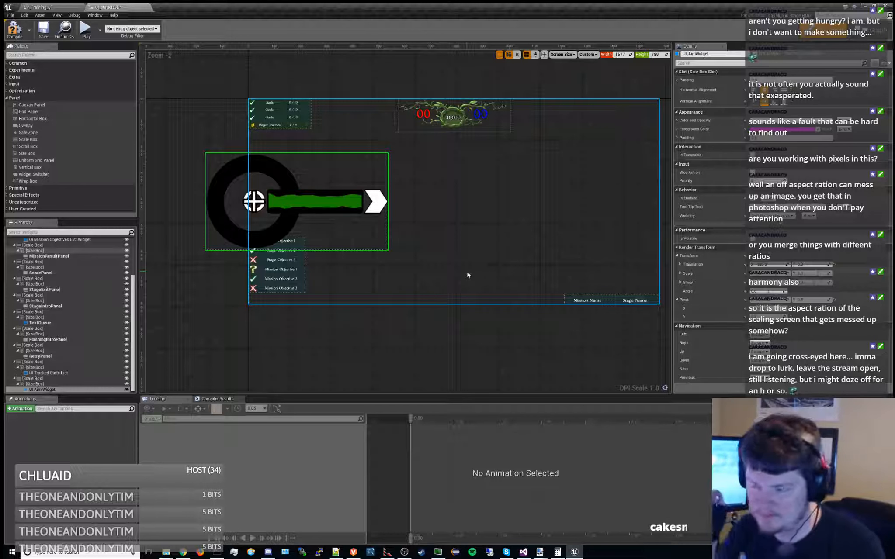
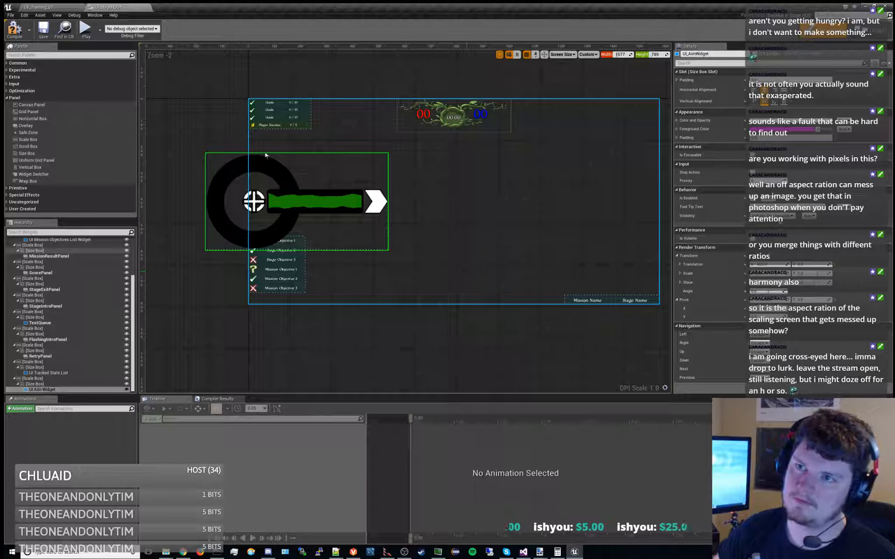
Reset the UI Aim Widget's X translation so the widget is centred again in the stage HUD designer preview
right_drag(417, 89, 450, 109)
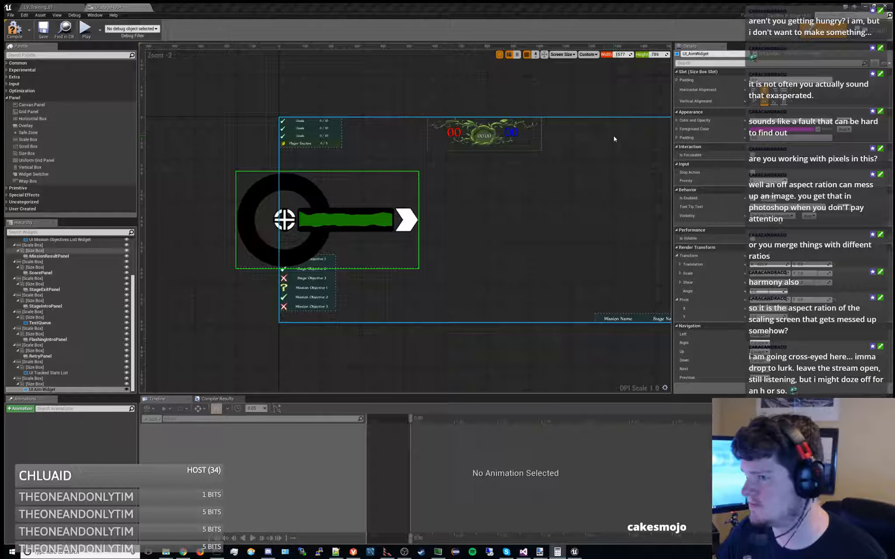
right_drag(561, 100, 528, 102)
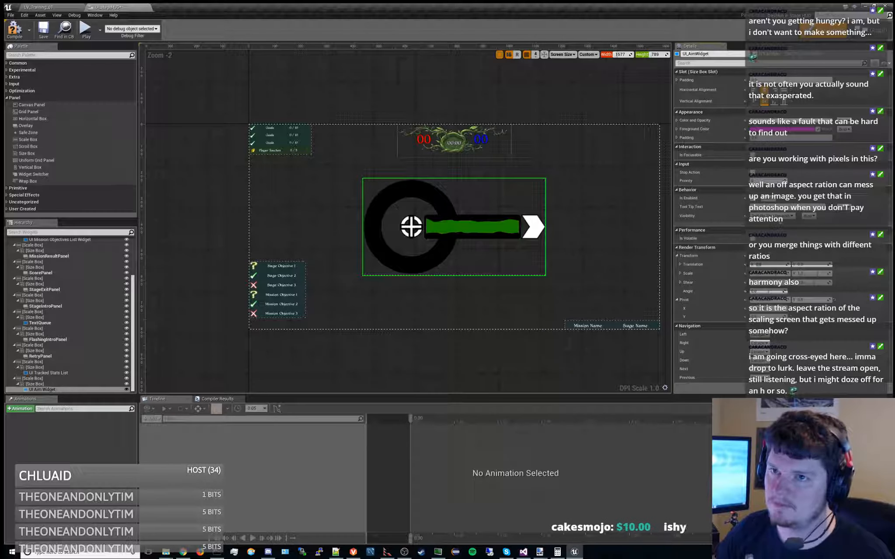
Enlarge the level viewport, start the training mission to inspect Translation and window size at the Branch breakpoint, and stop the session
click(37, 7)
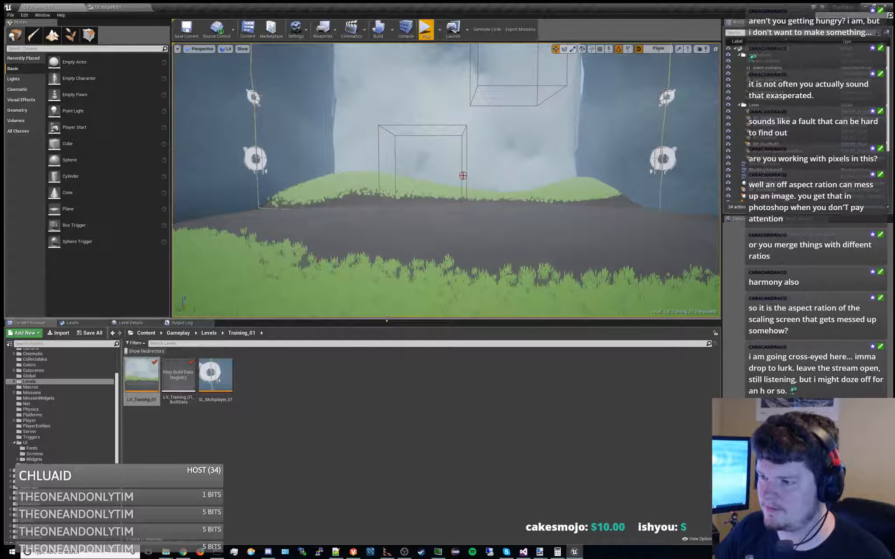
drag(387, 319, 395, 384)
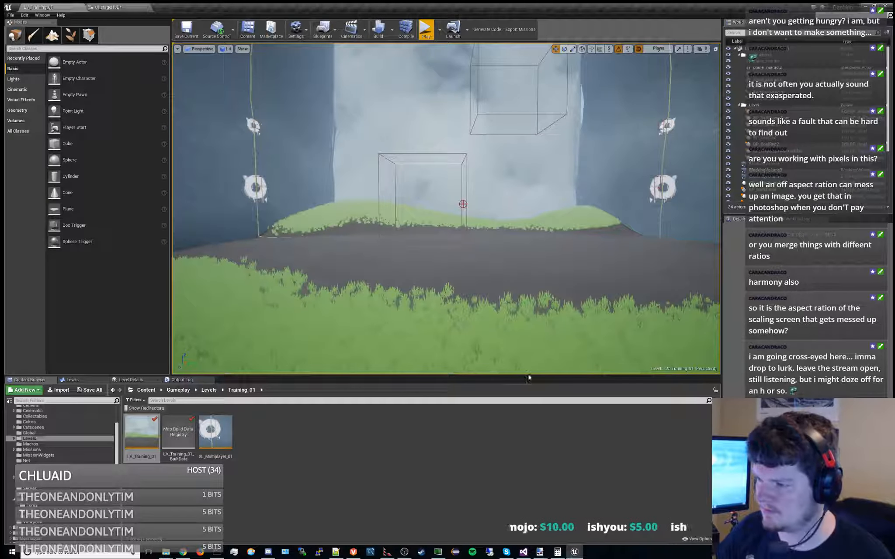
drag(528, 377, 527, 394)
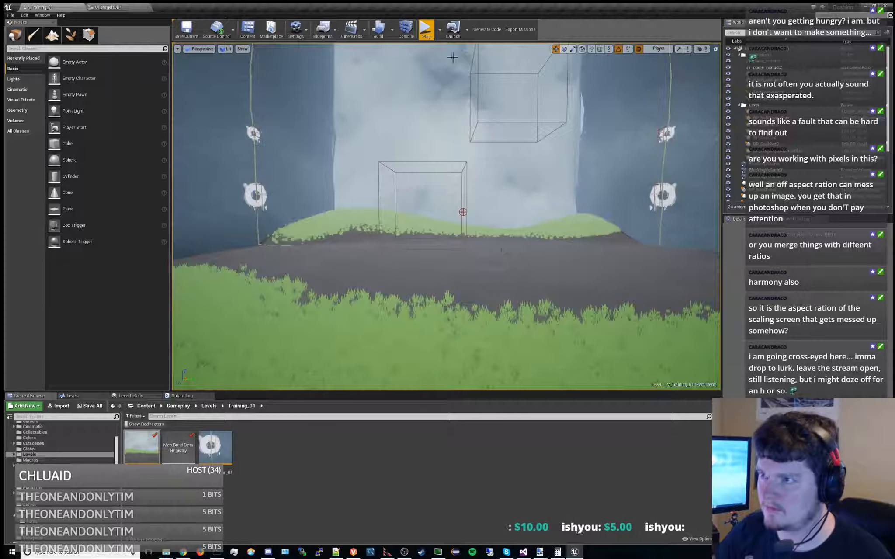
click(424, 28)
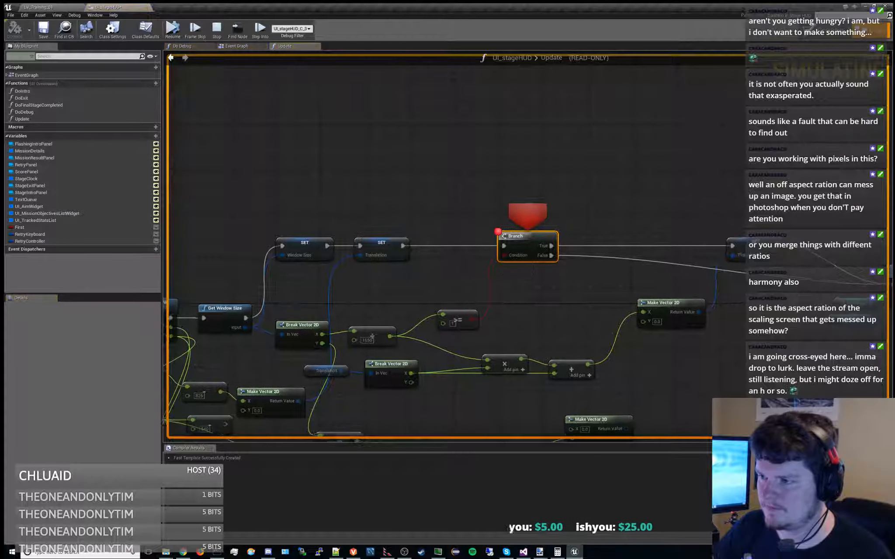
right_drag(342, 370, 519, 268)
mouse_move(519, 268)
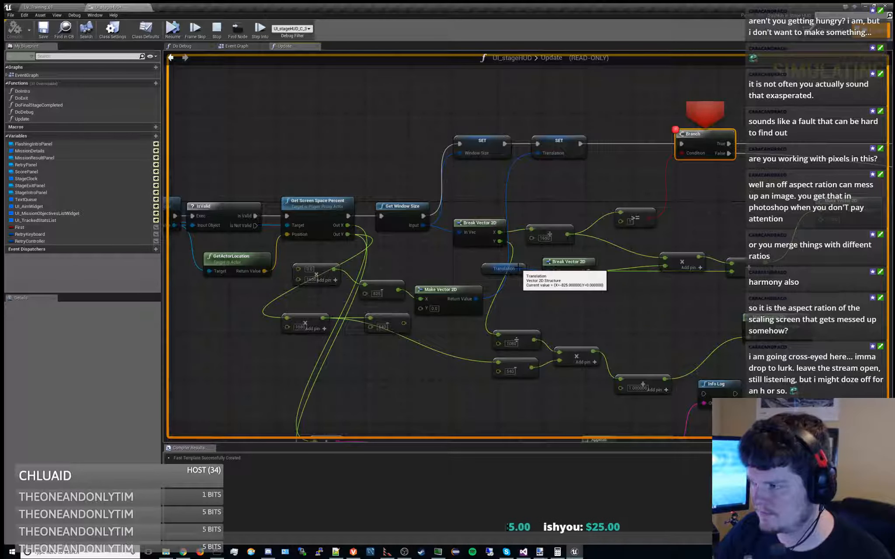
mouse_move(423, 225)
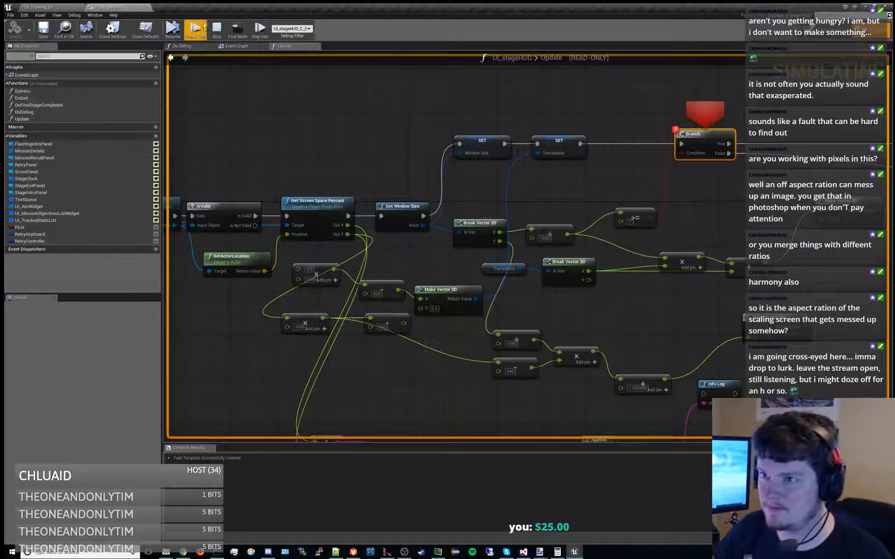
click(217, 30)
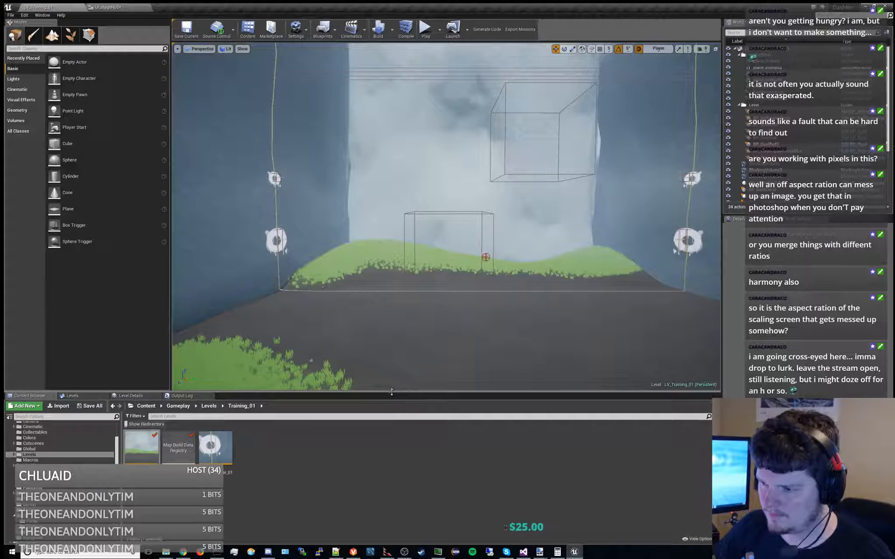
Make the level viewport taller still, replay the mission to check Get Window Size's output at the breakpoint, and stop the session
drag(391, 393, 388, 433)
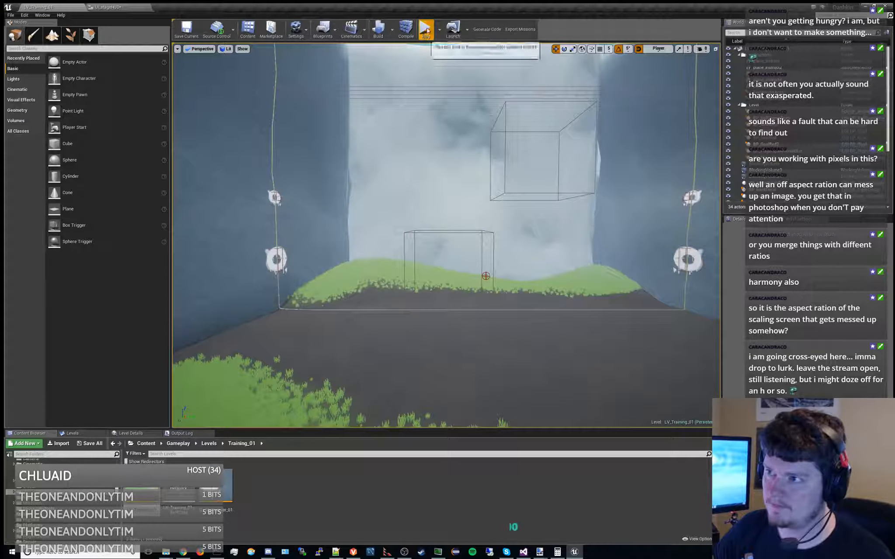
click(426, 28)
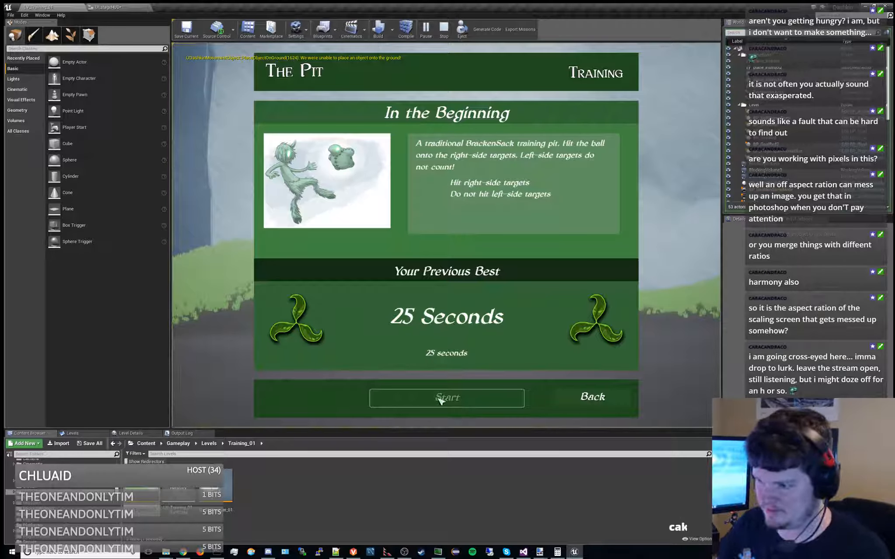
click(440, 400)
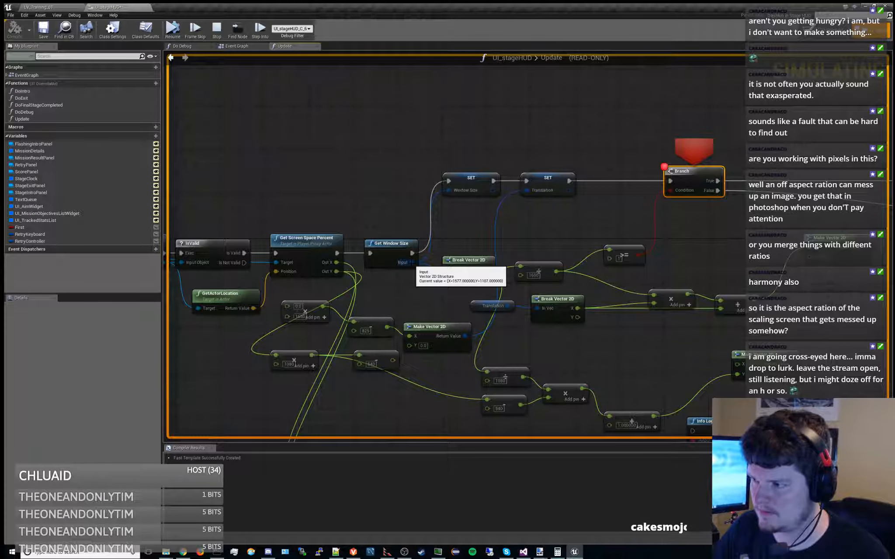
click(217, 29)
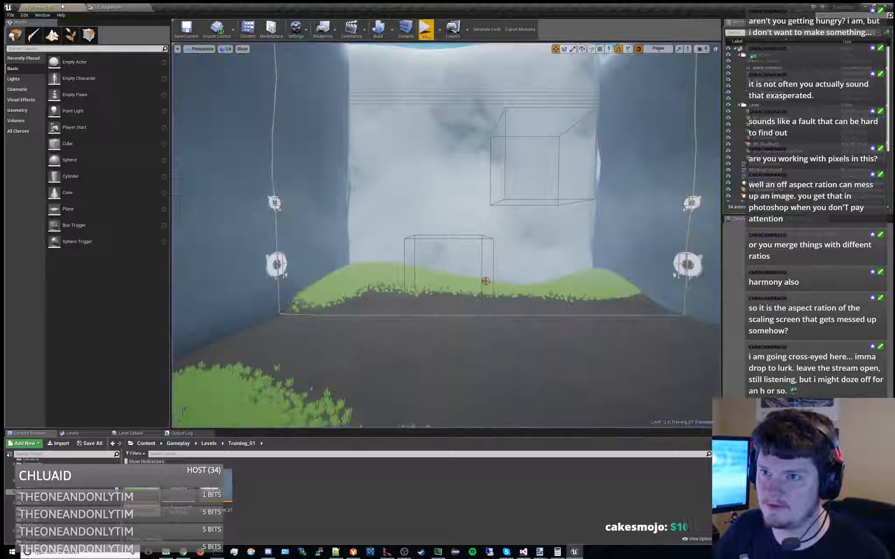
Shorten the level viewport slightly and restart the training mission to recheck the window size output at the Branch breakpoint
drag(346, 429, 346, 412)
click(426, 29)
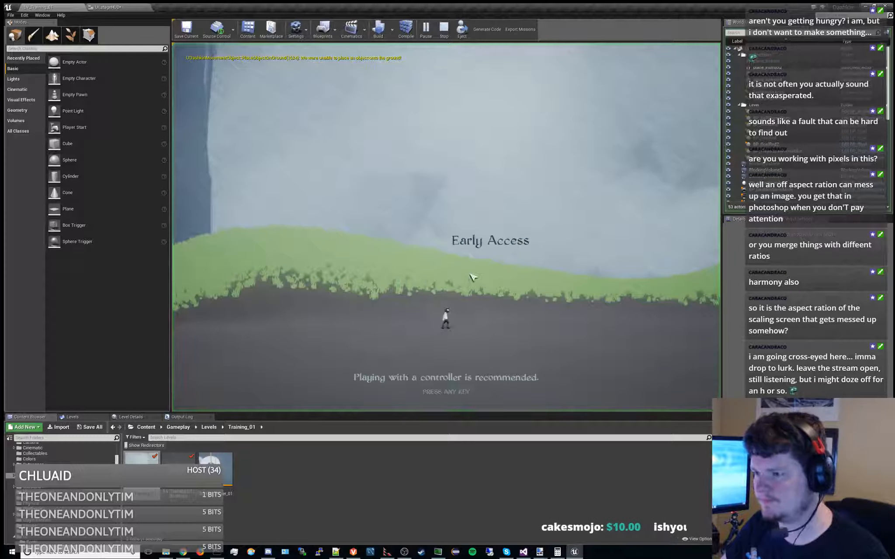
click(470, 275)
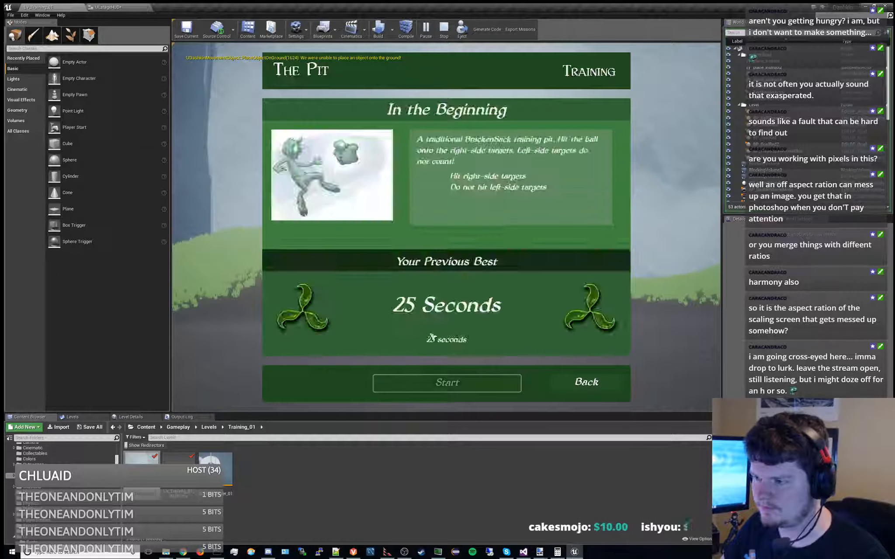
click(448, 386)
right_drag(409, 288, 581, 232)
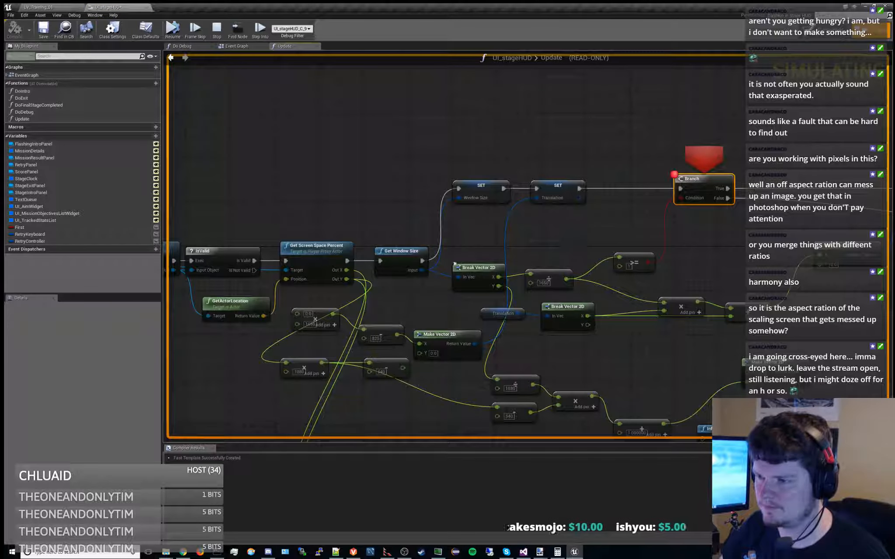
mouse_move(421, 271)
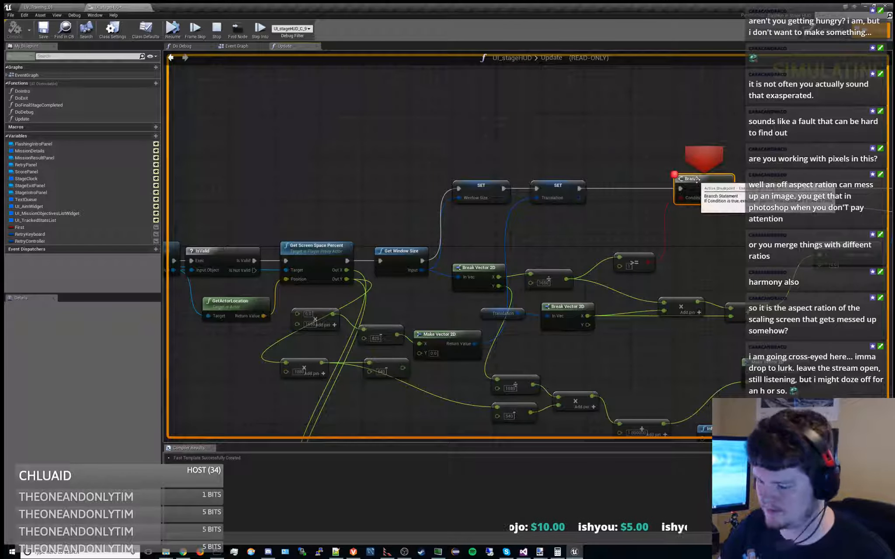
Resume the mission without the Branch breakpoint, move the character sideways to check whether the aim widget follows, and stop
click(172, 28)
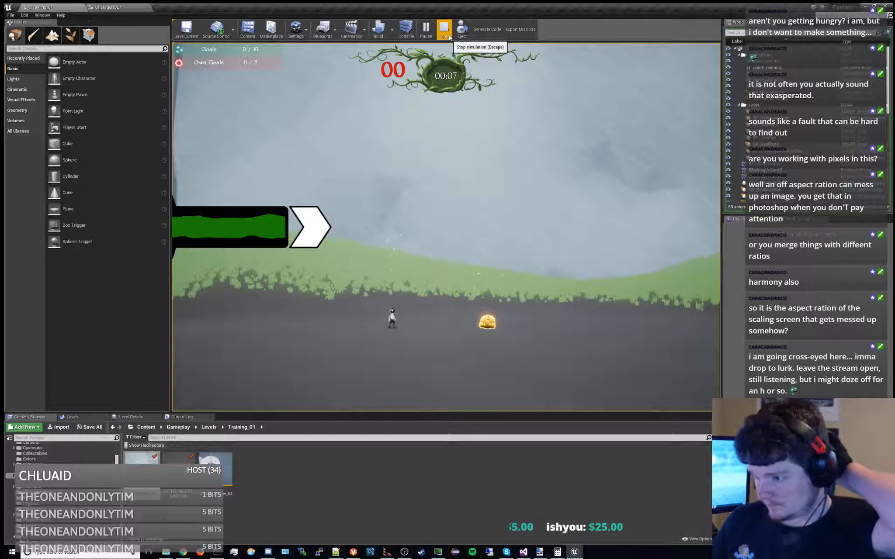
key(a)
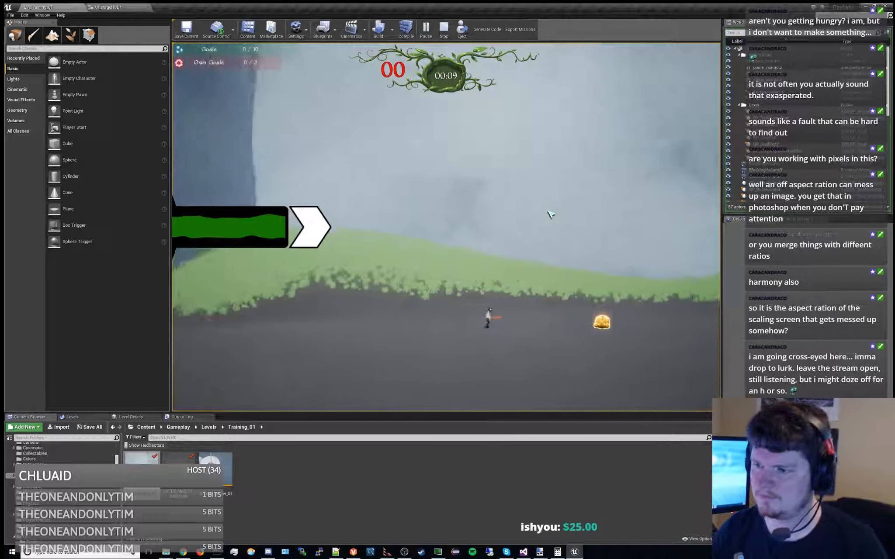
key(d)
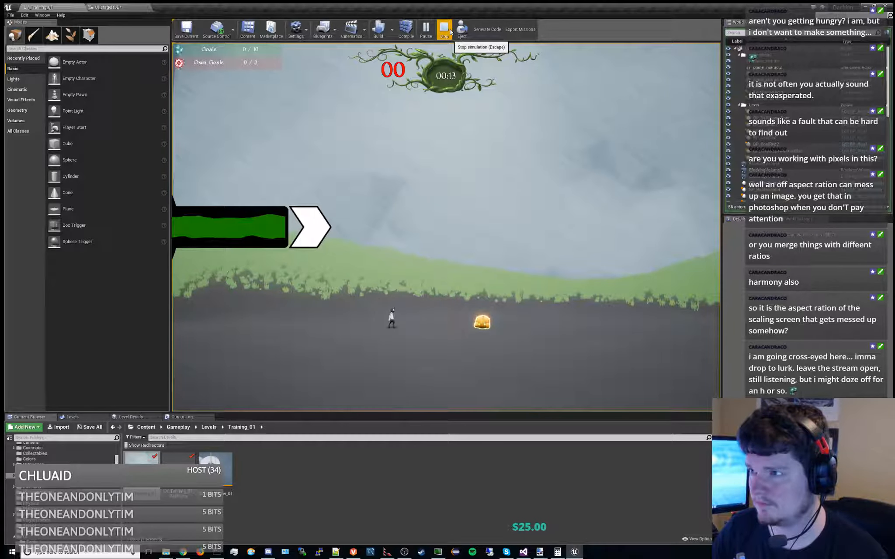
click(450, 32)
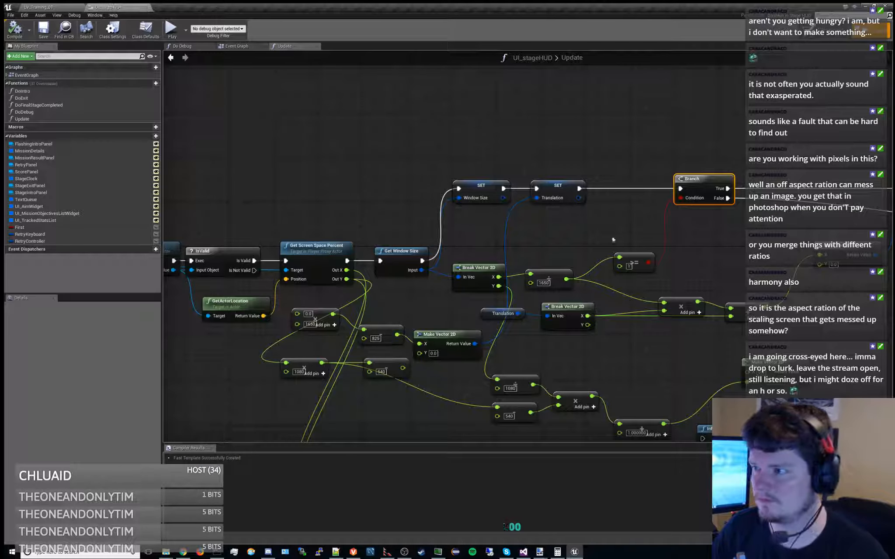
Connect Get Screen Space Percent's Out X to the open input of the multiply-by-1650 node, and compile and save the stage HUD
right_drag(552, 200, 602, 168)
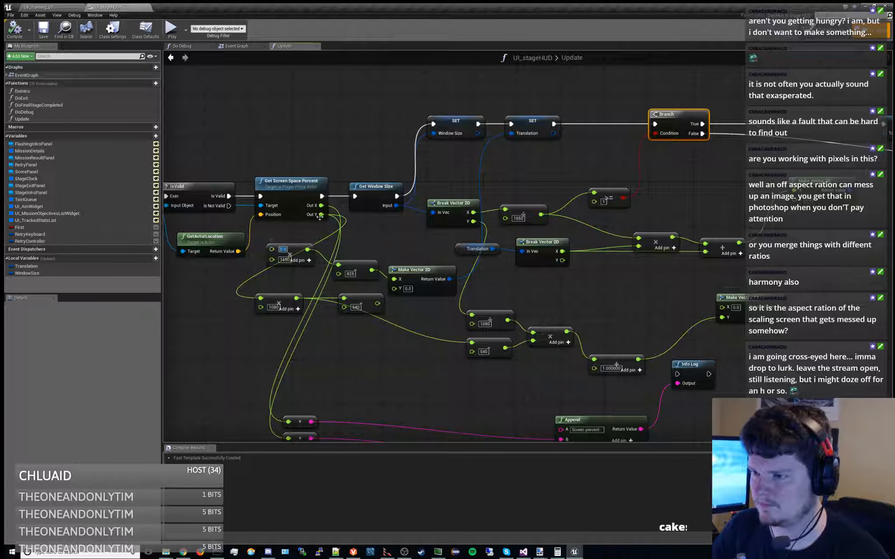
drag(321, 215, 272, 249)
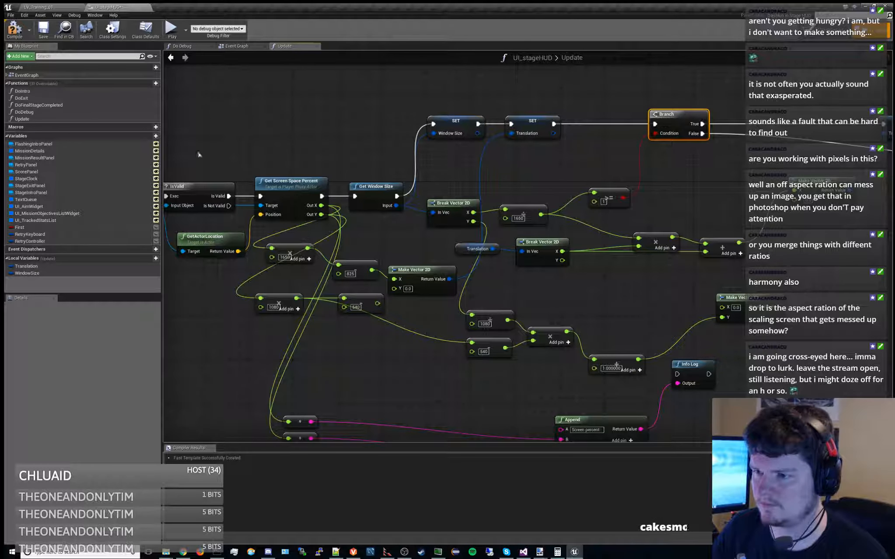
click(14, 29)
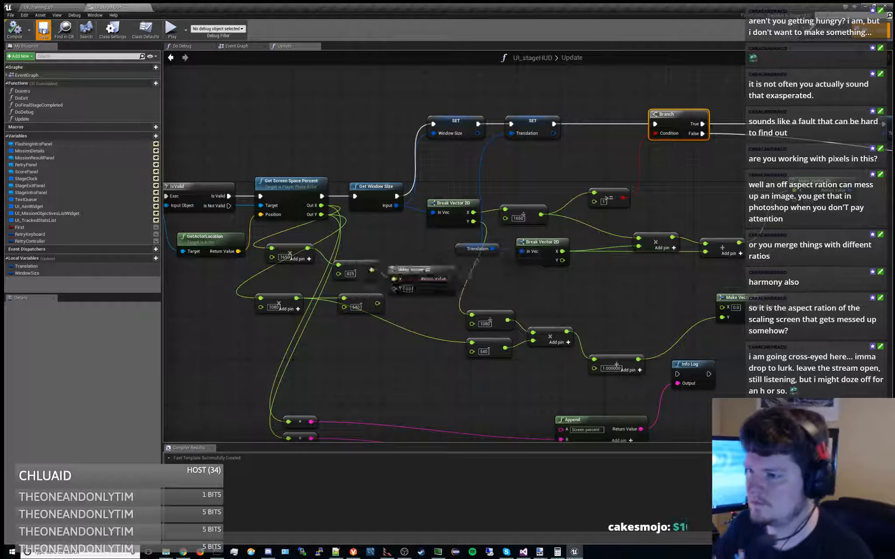
Play the training mission with the reconnected X value, running and jumping both ways to check the aim widget's tracking, and stop
click(53, 7)
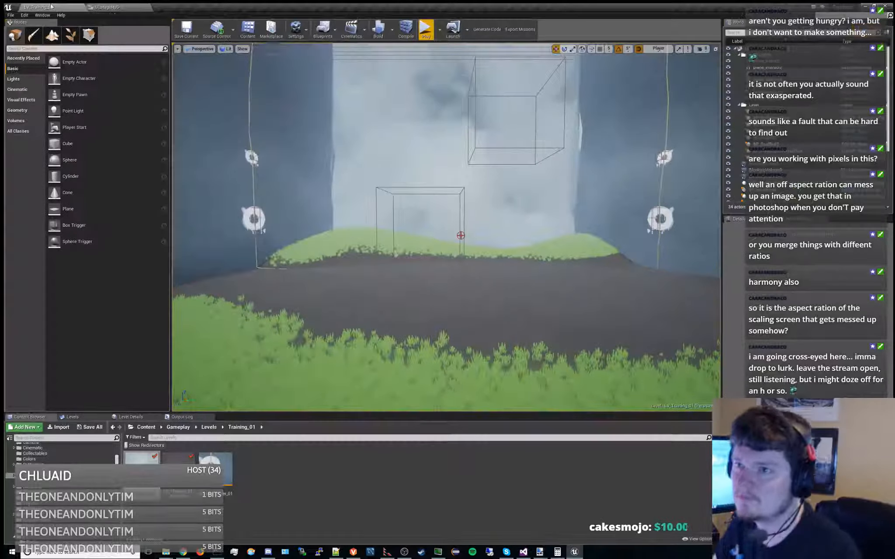
click(426, 30)
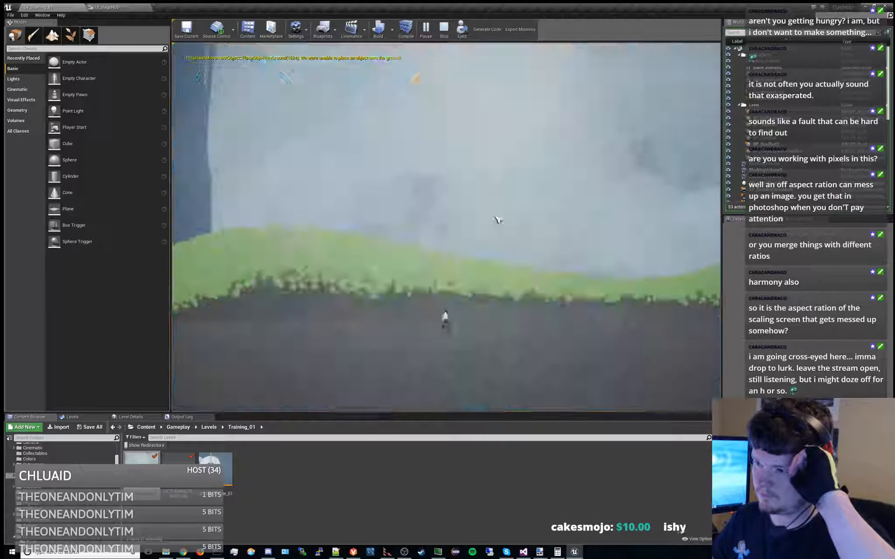
click(443, 381)
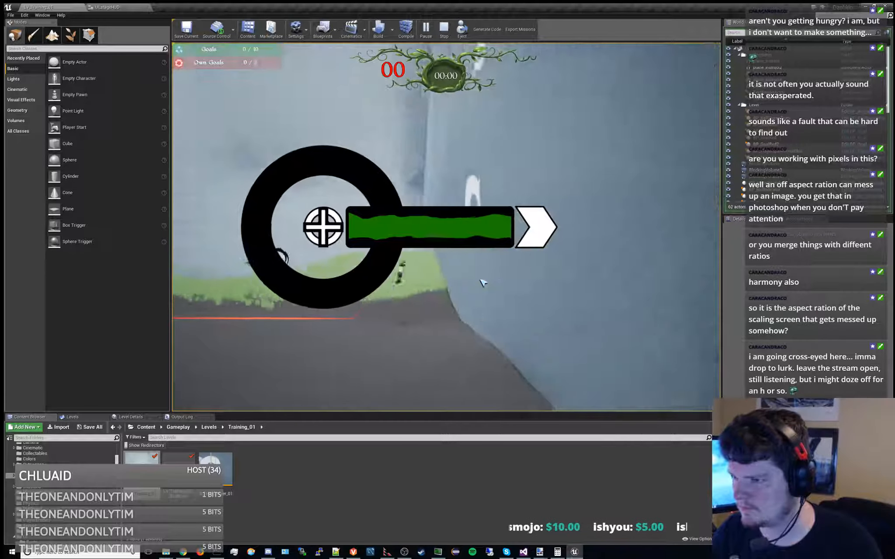
key(a)
key(space)
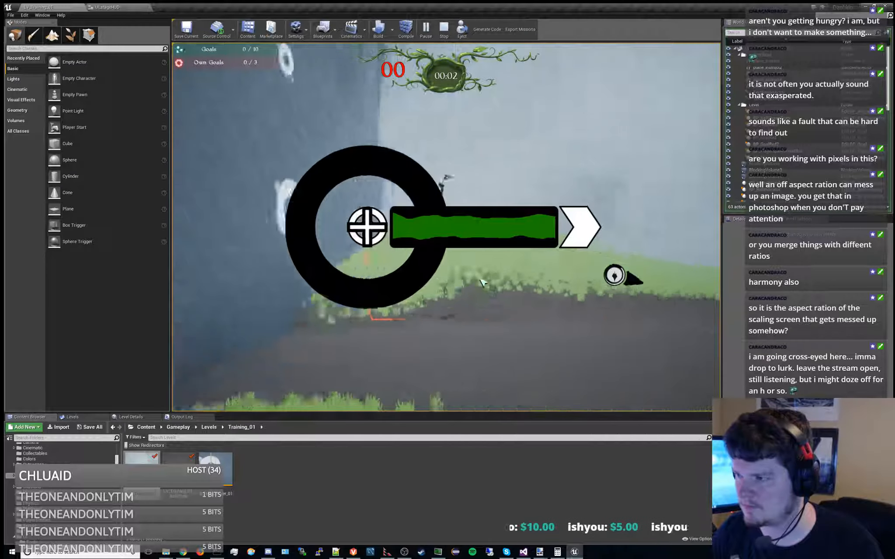
key(d)
key(space)
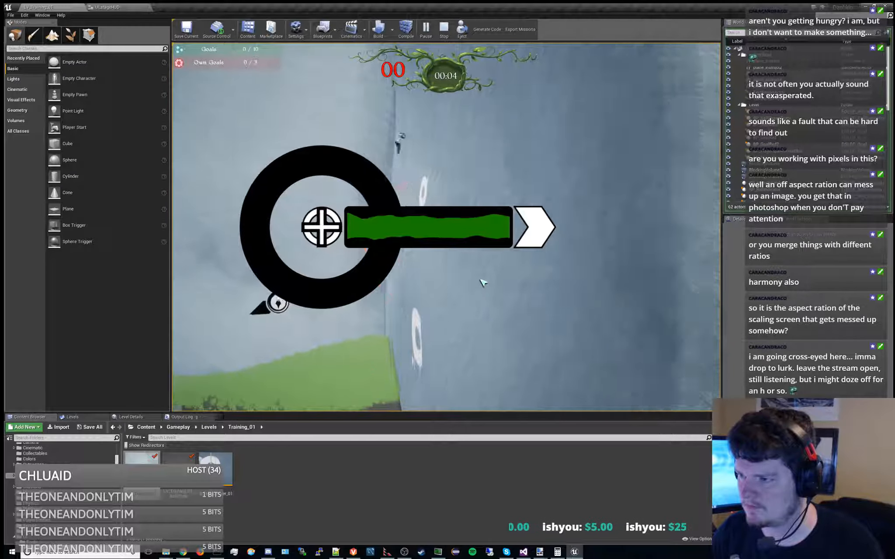
key(a)
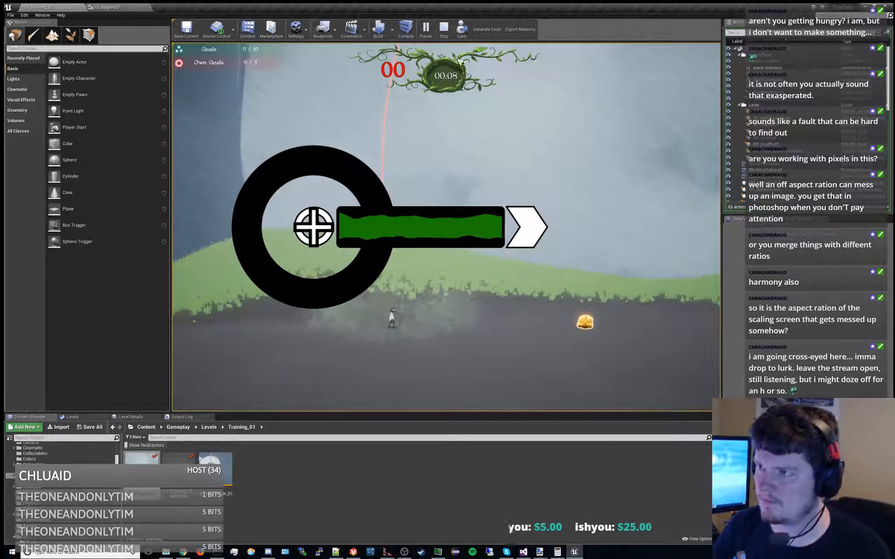
click(444, 31)
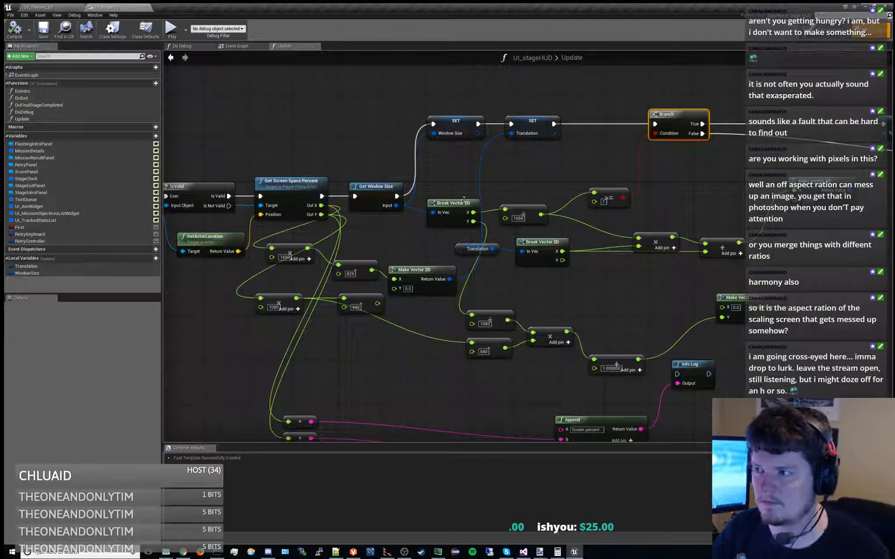
Look over the Update graph's translation nodes and return to the designer with the whole stage HUD preview in view
right_drag(535, 169, 494, 158)
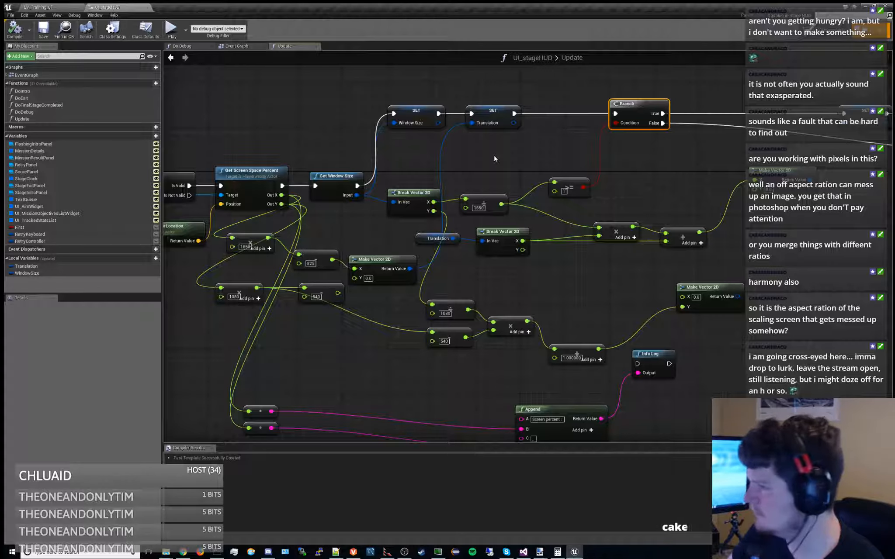
right_drag(495, 159, 467, 188)
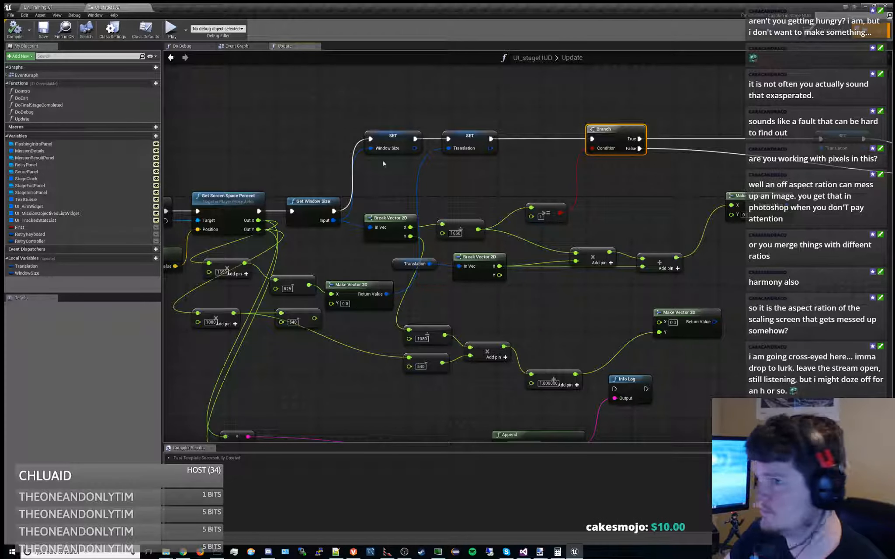
click(822, 30)
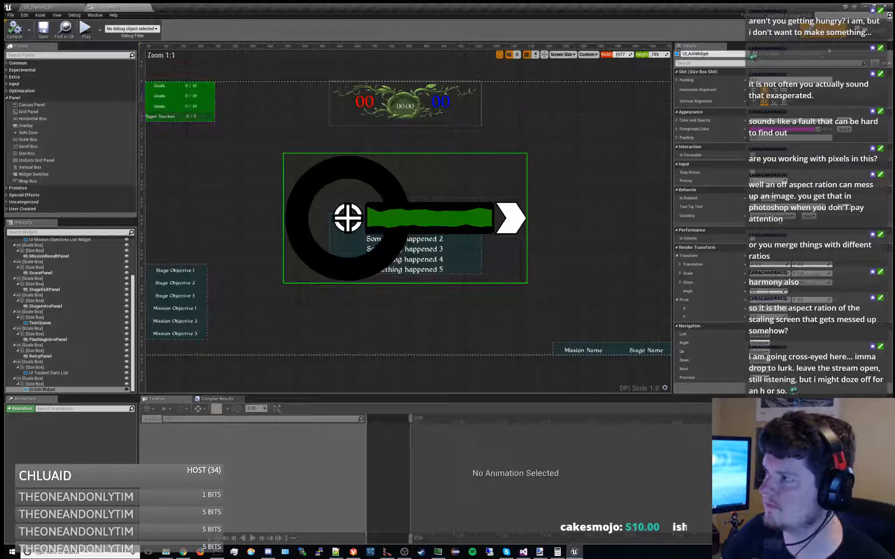
scroll(588, 175, down, 1)
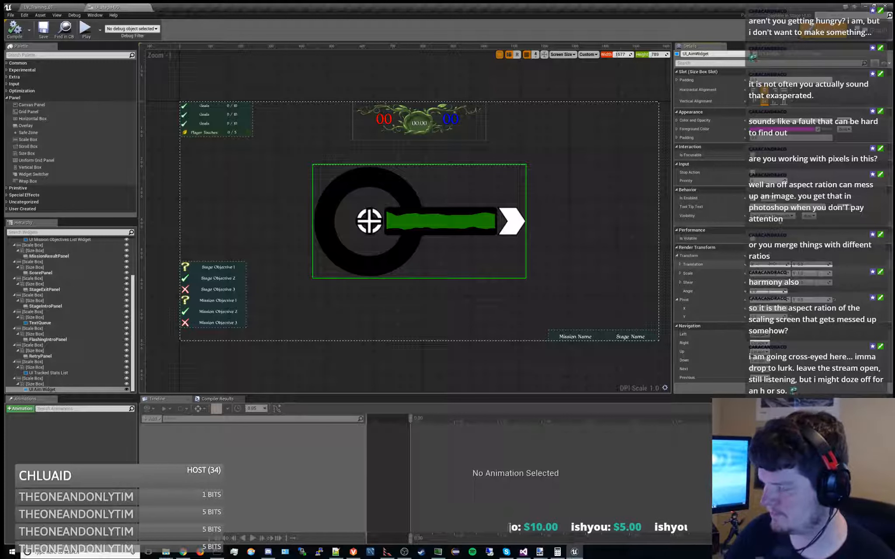
Shift the aim widget's X translation to the preview's left edge and try a preview width of 1650
drag(772, 264, 752, 264)
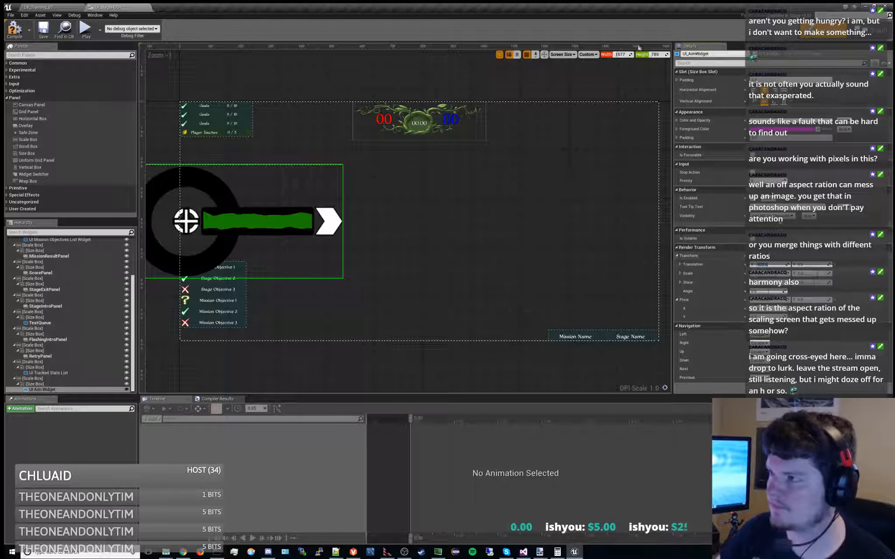
click(627, 55)
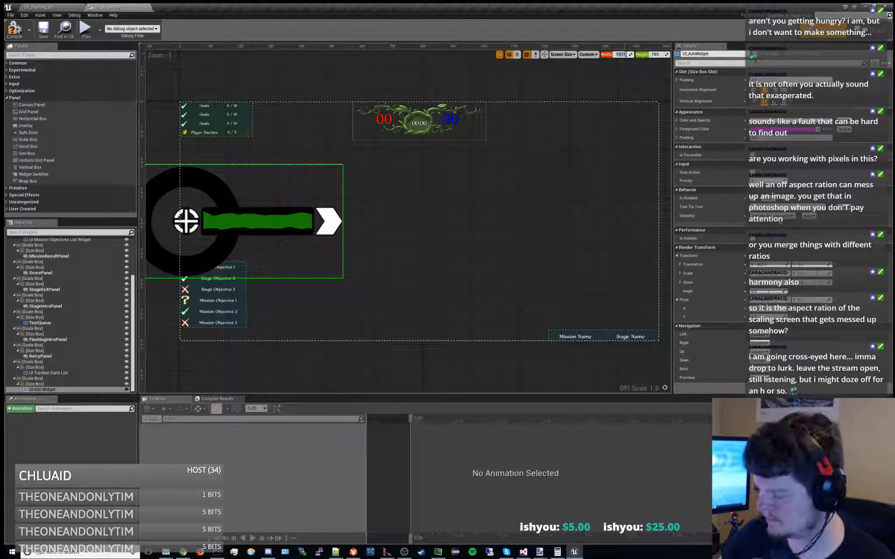
text(1656)
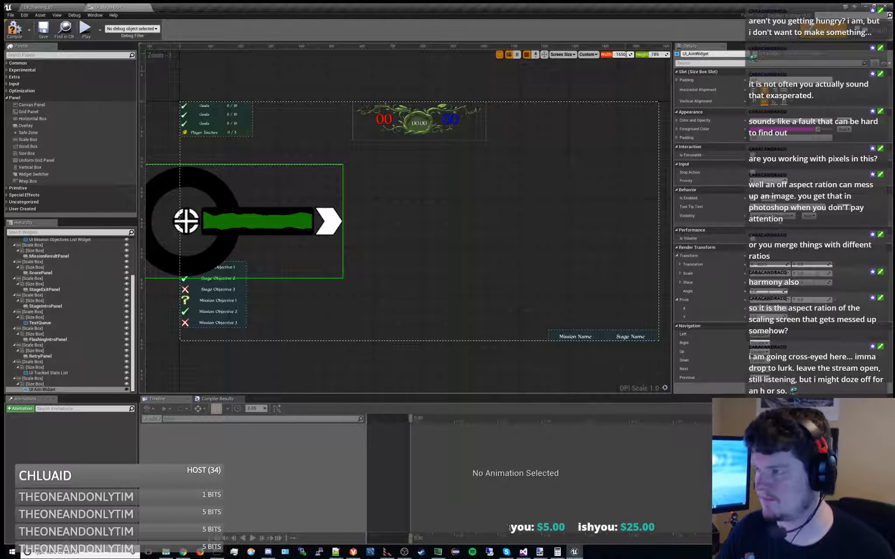
click(610, 88)
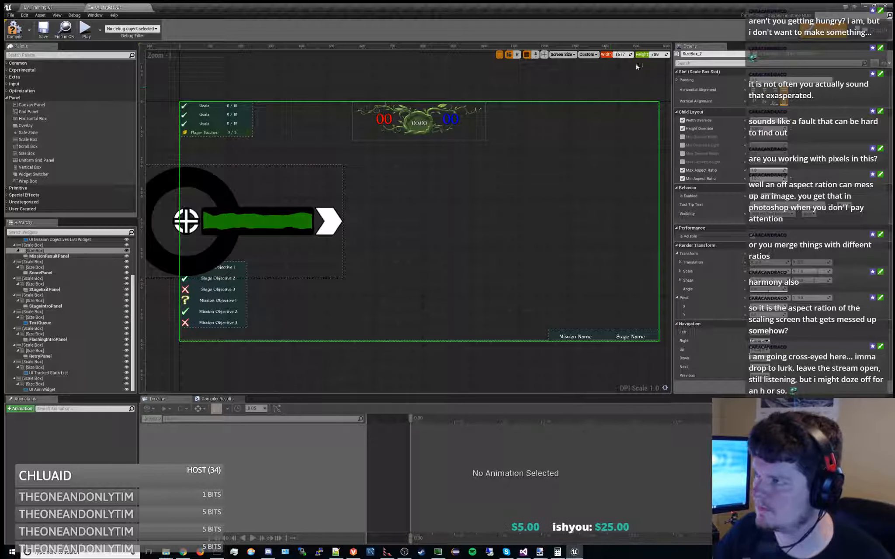
Raise the preview height to 989 and reset the UI Aim Widget's X translation to 0
mouse_move(659, 55)
mouse_down()
mouse_move(673, 56)
mouse_move(658, 55)
mouse_up()
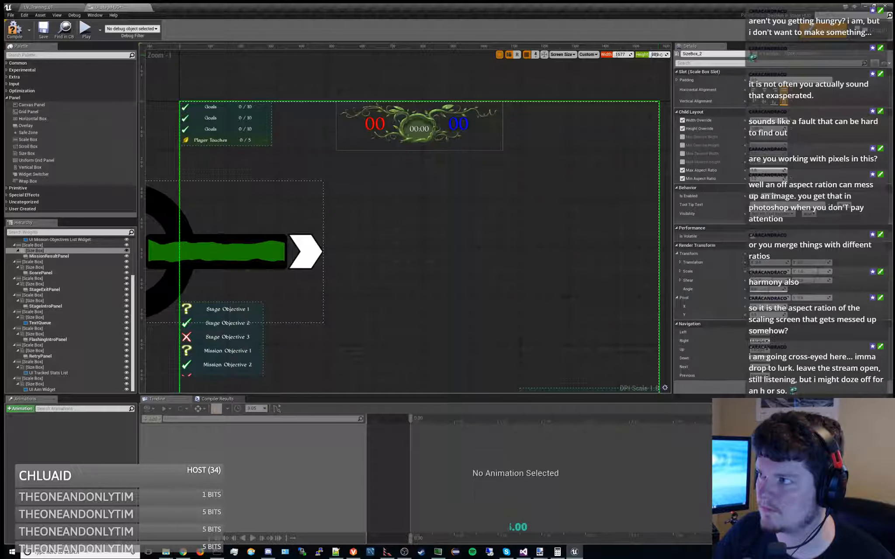
scroll(625, 87, down, 1)
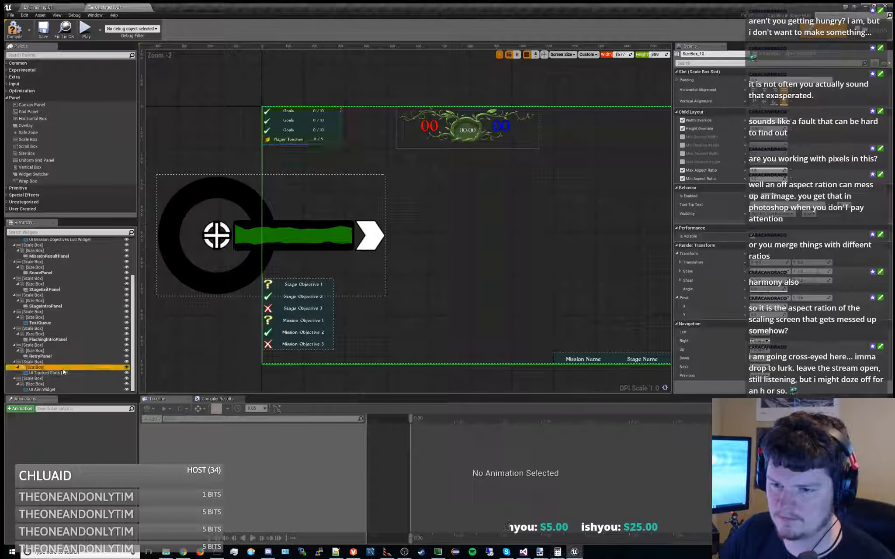
click(43, 389)
click(771, 266)
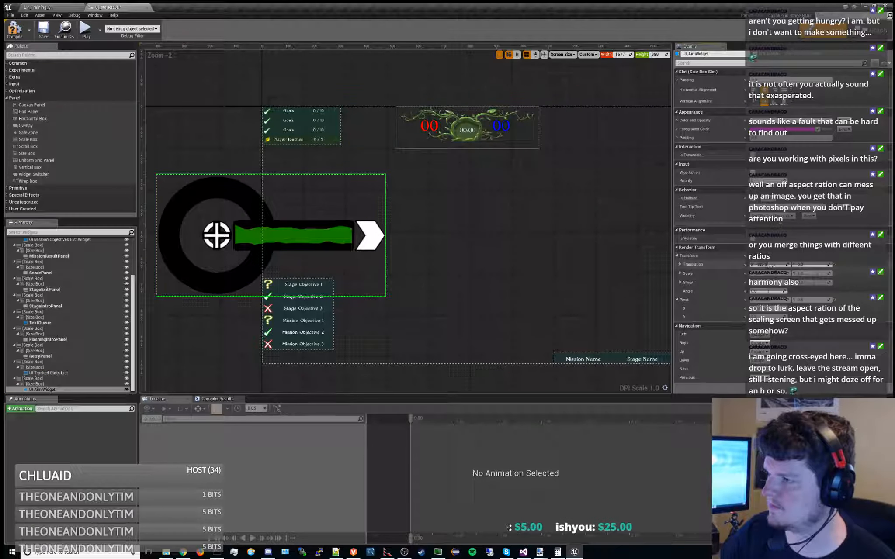
text(0)
key(Return)
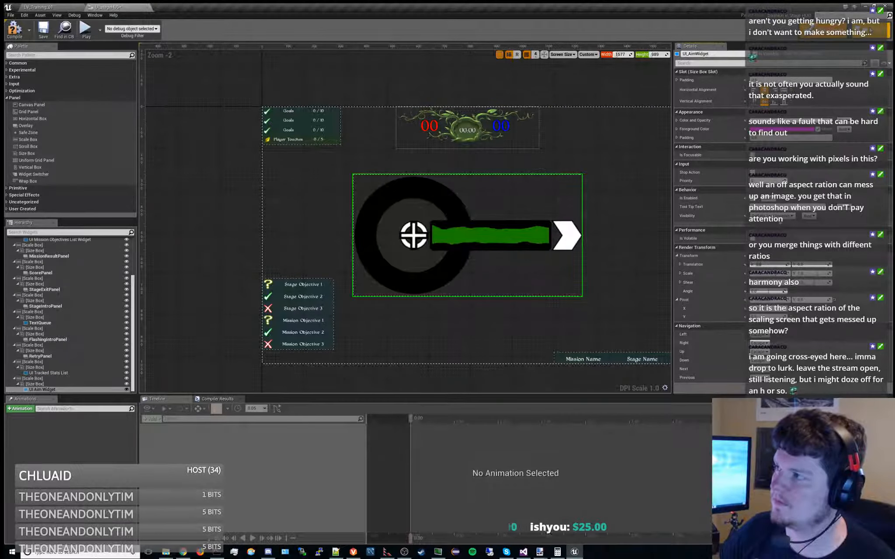
Add a float local variable named TargetAspect to the stage HUD's Update function, and compile and save
click(871, 30)
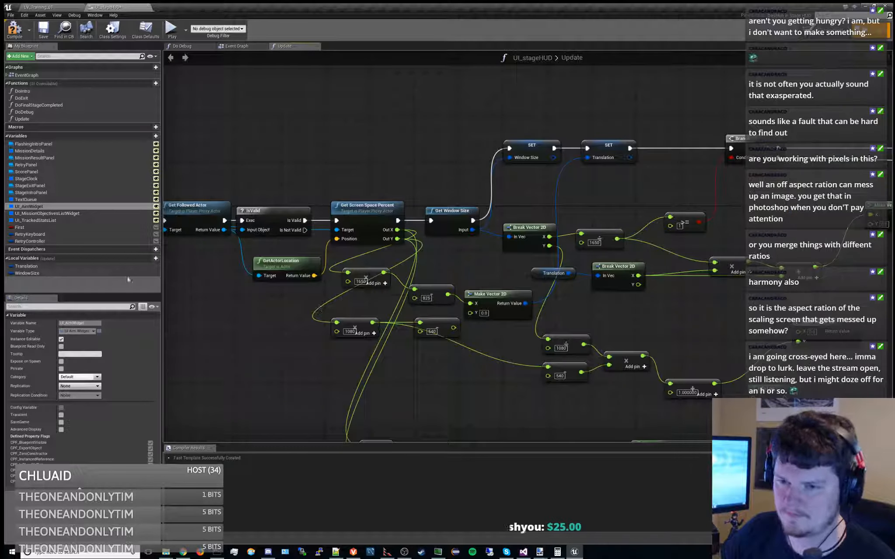
click(155, 259)
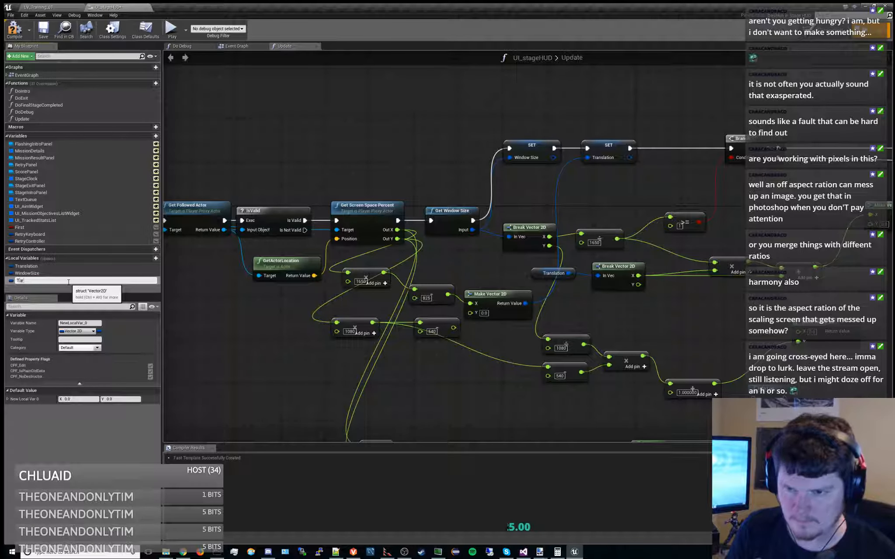
text(TargetAspect)
key(Return)
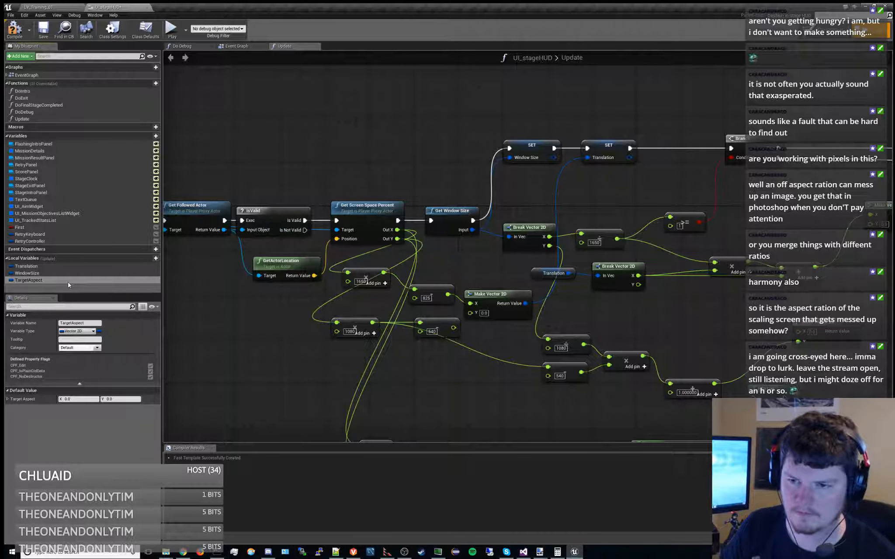
click(77, 331)
click(75, 369)
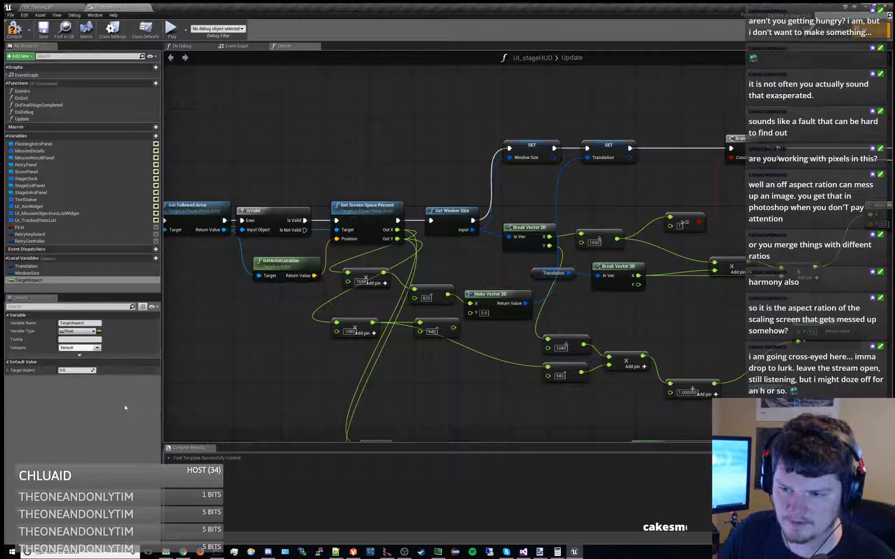
click(42, 37)
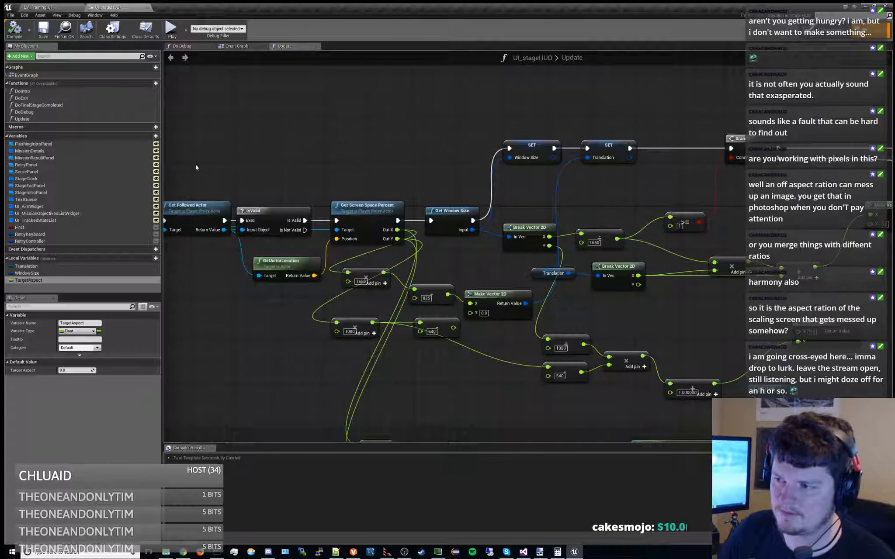
Insert a Set TargetAspect node into the execution flow between the Update entry and Get Local Player Proxy
right_drag(194, 165, 721, 159)
drag(322, 220, 192, 221)
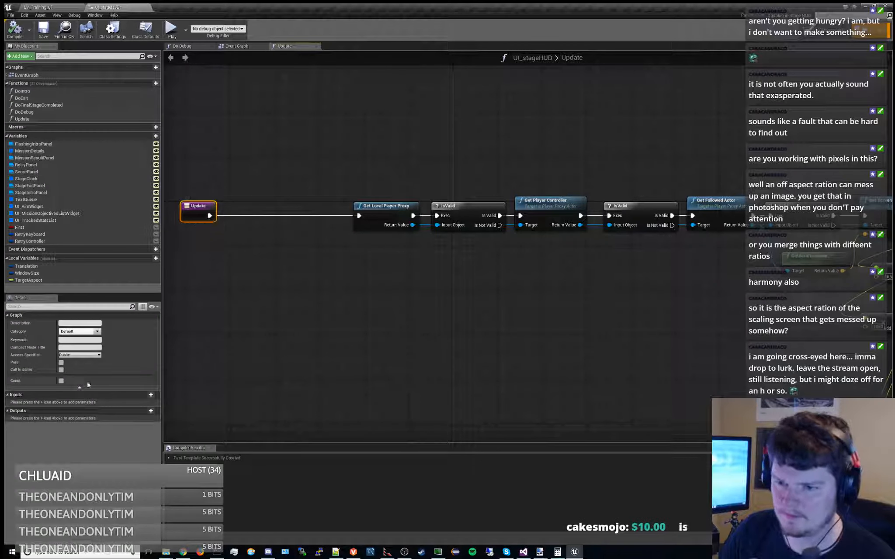
drag(36, 278, 282, 244)
click(297, 263)
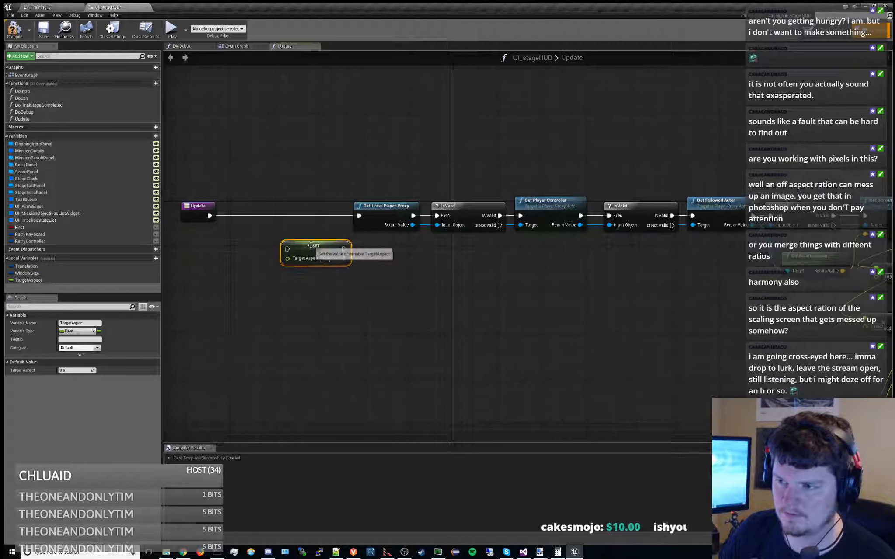
ctrl+drag(359, 216, 311, 215)
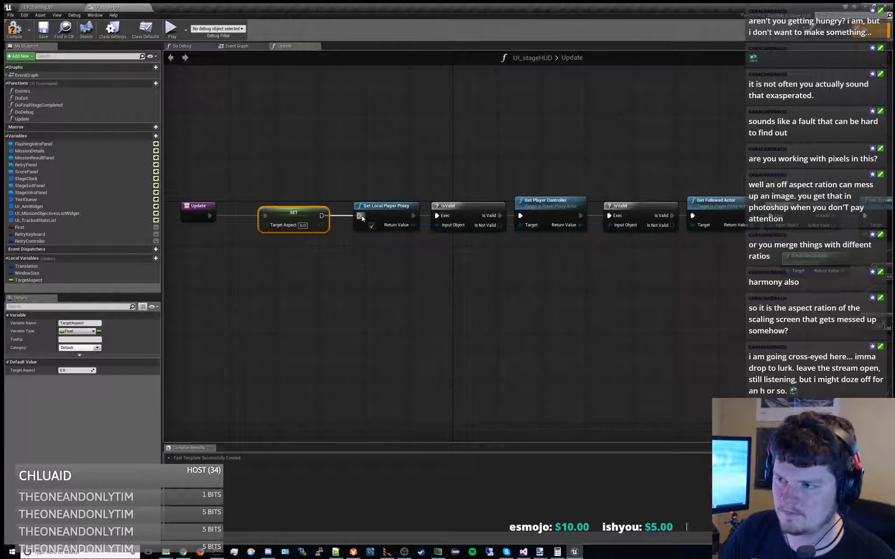
Feed the Set TargetAspect node from a float division of 1650 by 1080, placed neatly beside it
right_drag(285, 274, 437, 257)
drag(352, 262, 336, 227)
text(div)
key(Return)
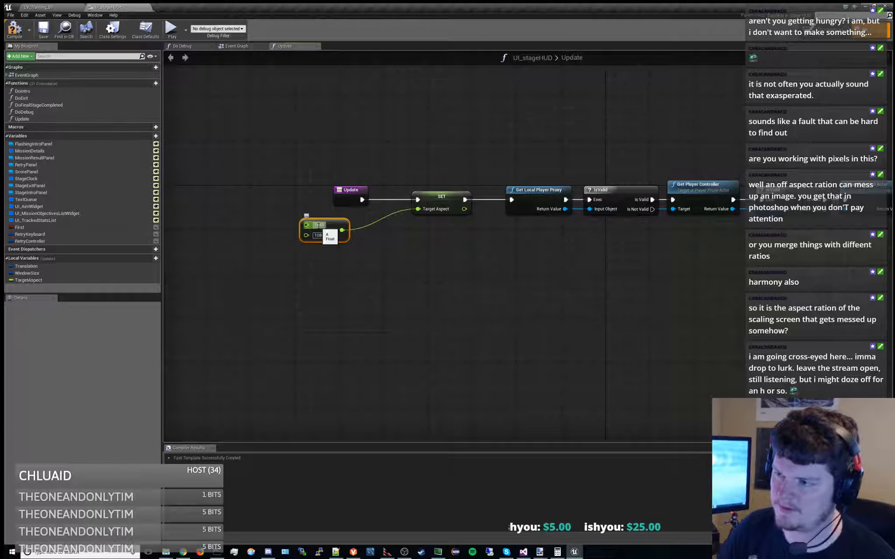
drag(333, 224, 364, 218)
click(425, 252)
Move the window size's Break Vector 2D up and the divide-by-1650 node down, freeing space before the Branch's comparison
right_drag(652, 281, 396, 314)
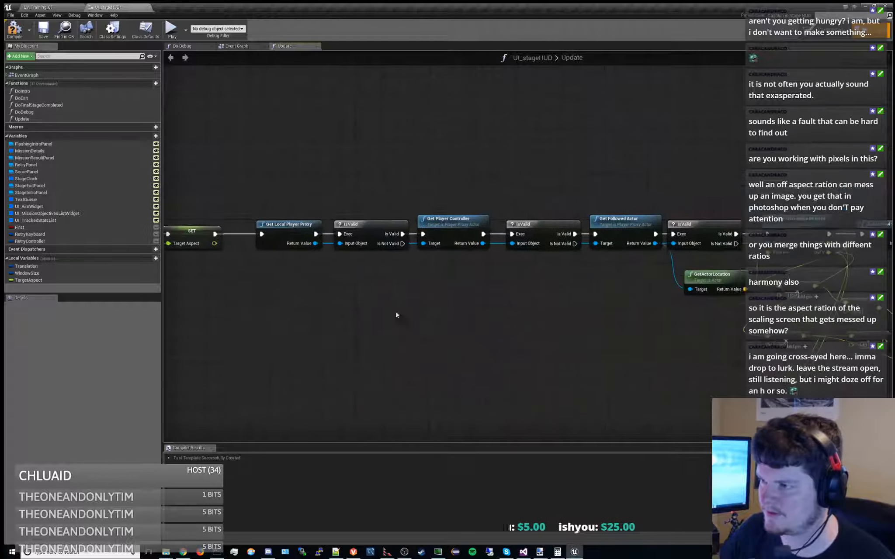
scroll(541, 318, down, 2)
right_drag(542, 317, 166, 273)
right_drag(362, 158, 272, 143)
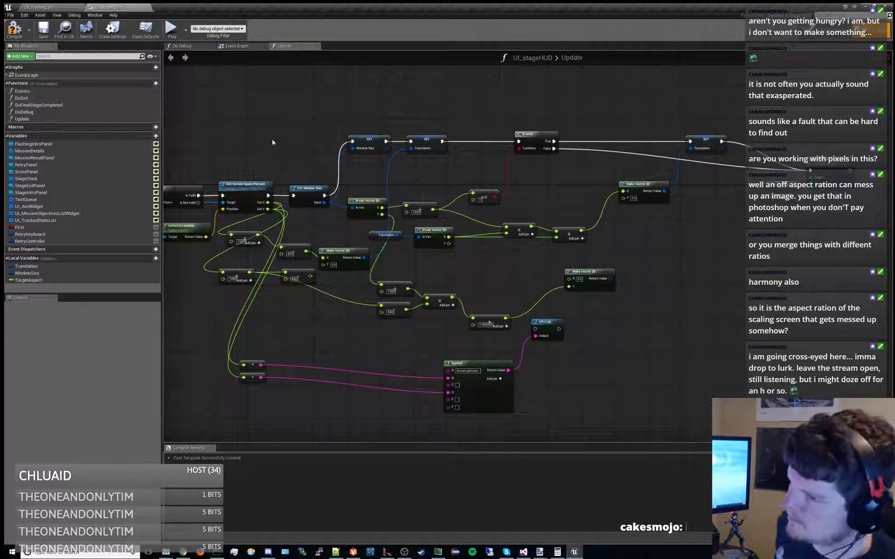
scroll(439, 184, up, 2)
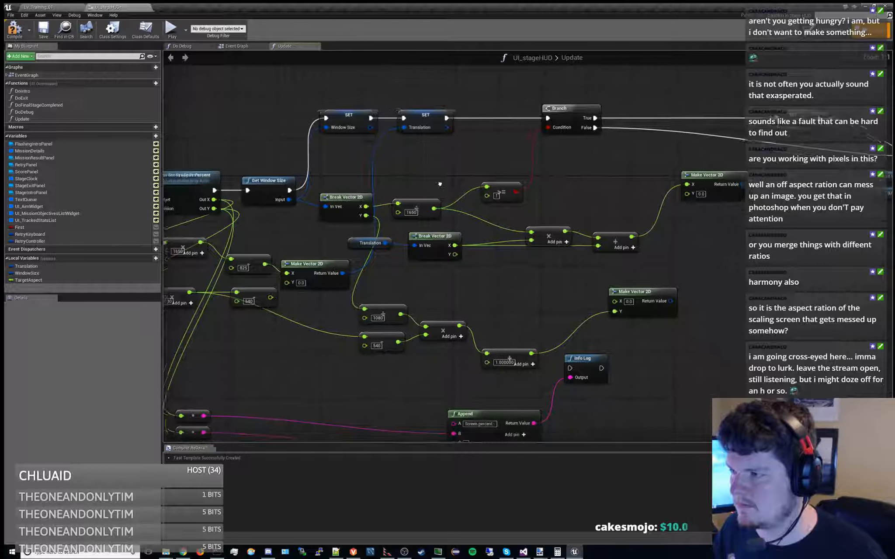
click(500, 192)
right_drag(448, 174, 479, 171)
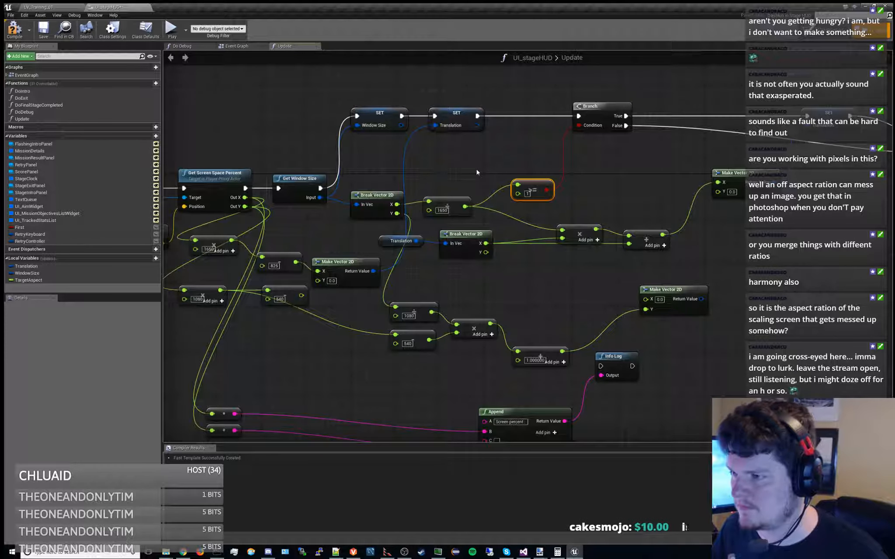
right_drag(477, 172, 550, 176)
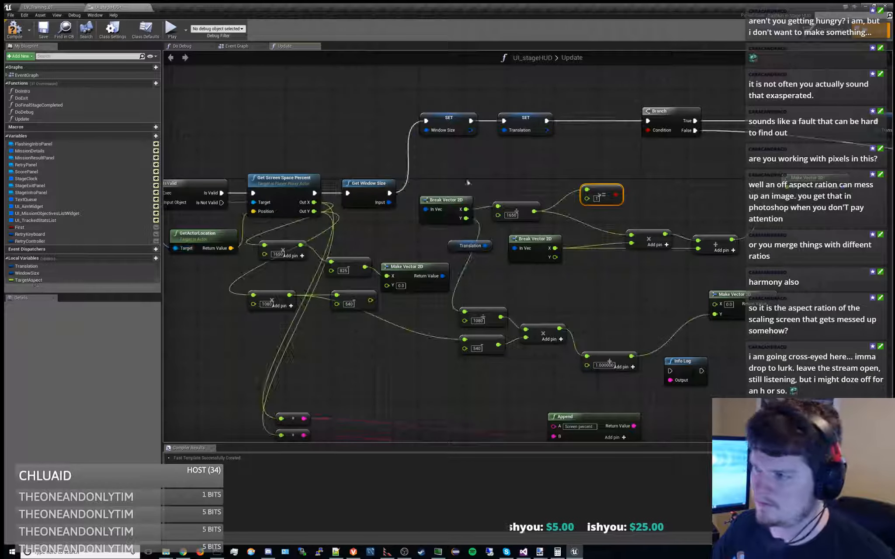
right_drag(482, 178, 458, 211)
click(487, 236)
drag(372, 230, 371, 188)
drag(447, 232, 463, 238)
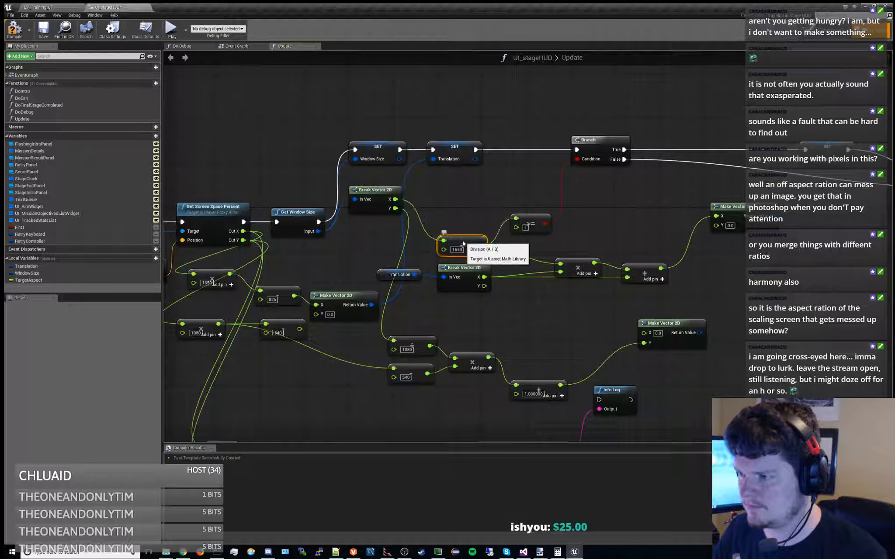
Add a float division node that divides the window size's X by its Y
right_drag(436, 202, 426, 219)
drag(383, 217, 441, 217)
text(x)
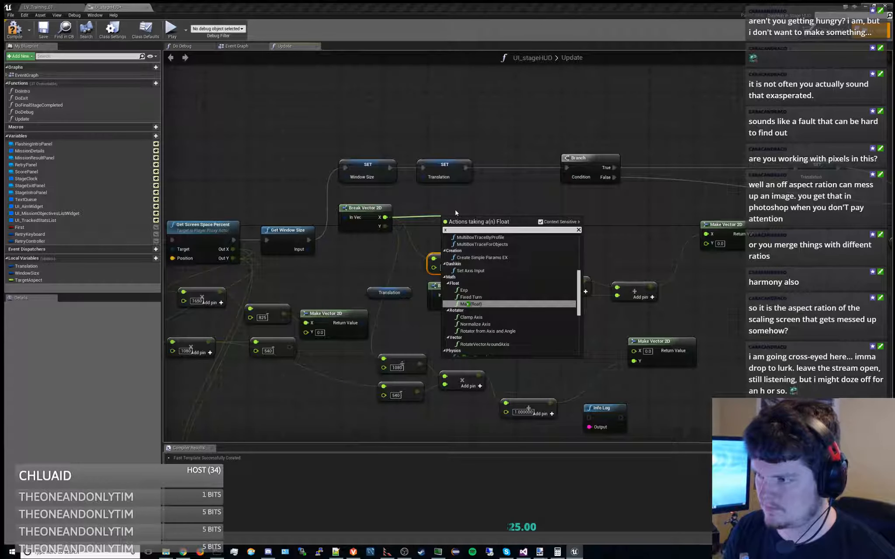
key(BackSpace)
text(div)
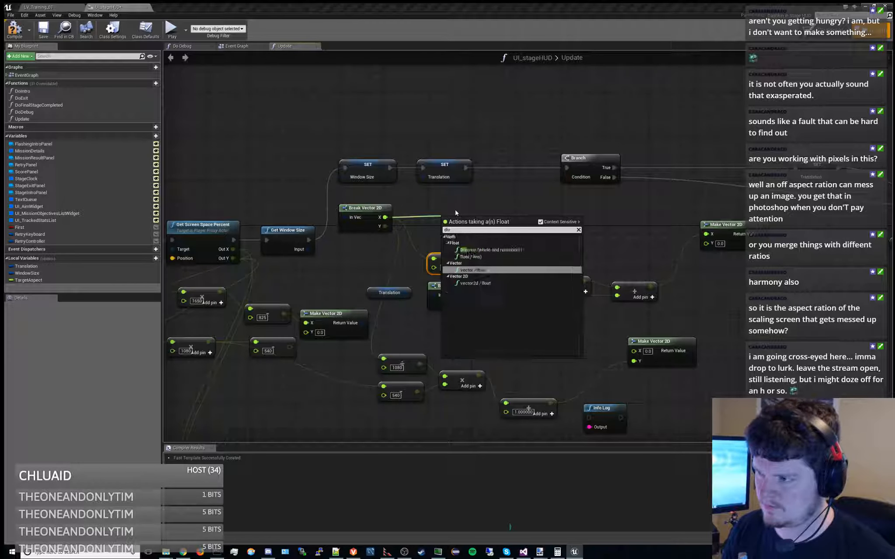
key(Up)
key(Return)
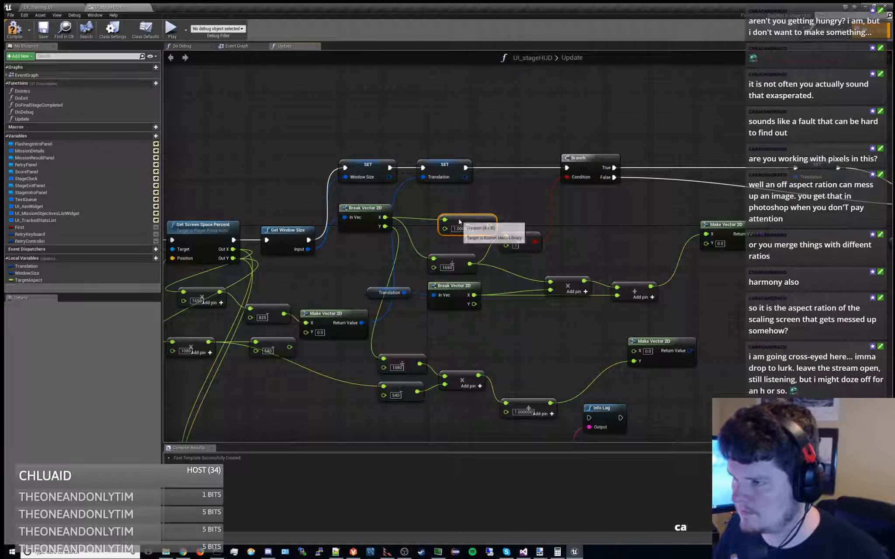
drag(385, 226, 489, 212)
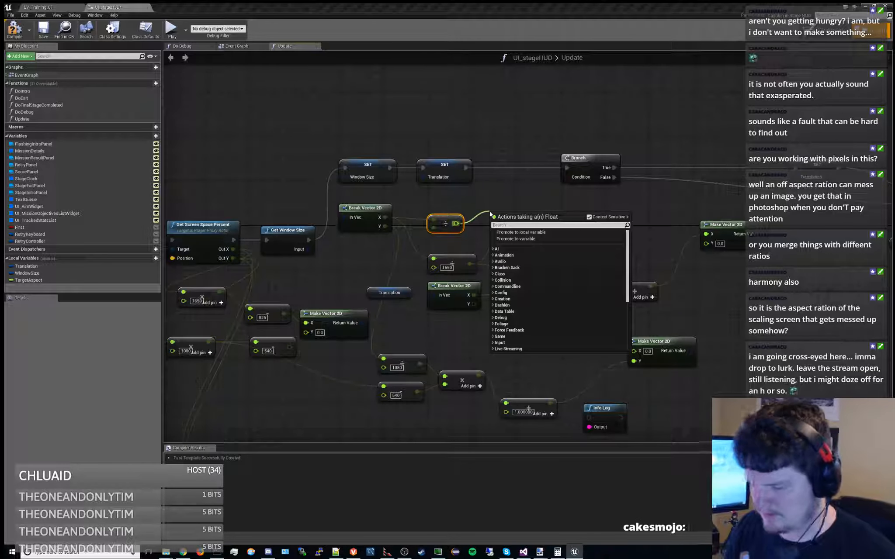
Compare the window's aspect ratio with TargetAspect using a float <= node, and connect the result to the Branch condition
text(<)
key(Up)
key(Return)
drag(521, 218, 526, 211)
drag(444, 218, 444, 201)
drag(35, 280, 448, 228)
click(447, 226)
drag(521, 214, 567, 177)
Delete the old >= 1 comparison node and save the stage HUD
click(540, 237)
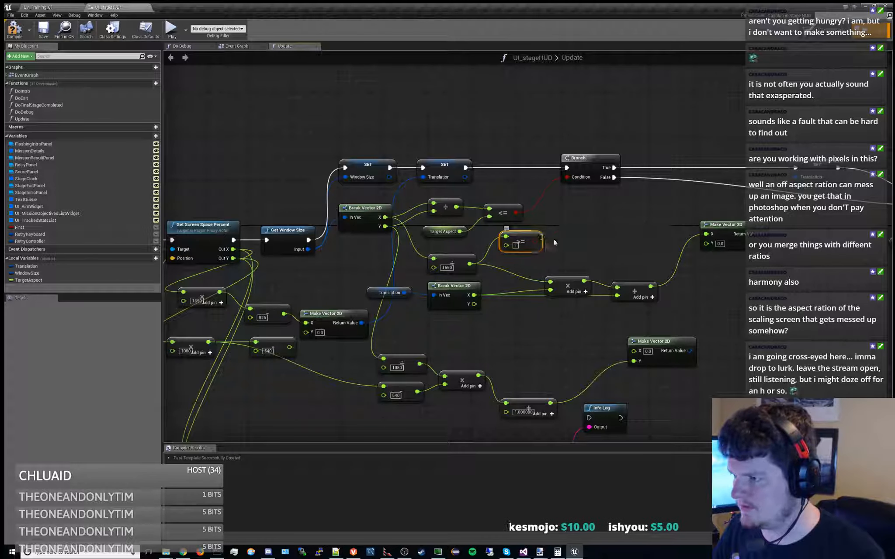
key(Delete)
right_drag(554, 242, 534, 245)
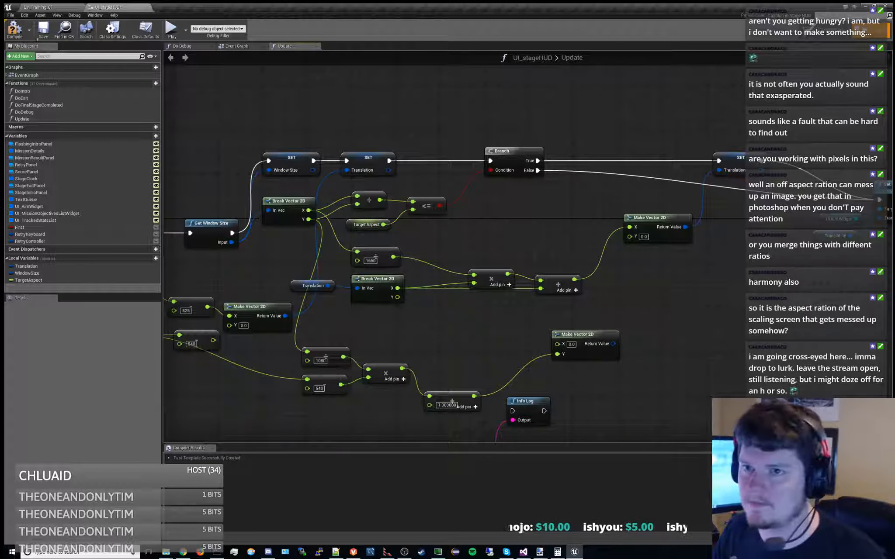
click(43, 30)
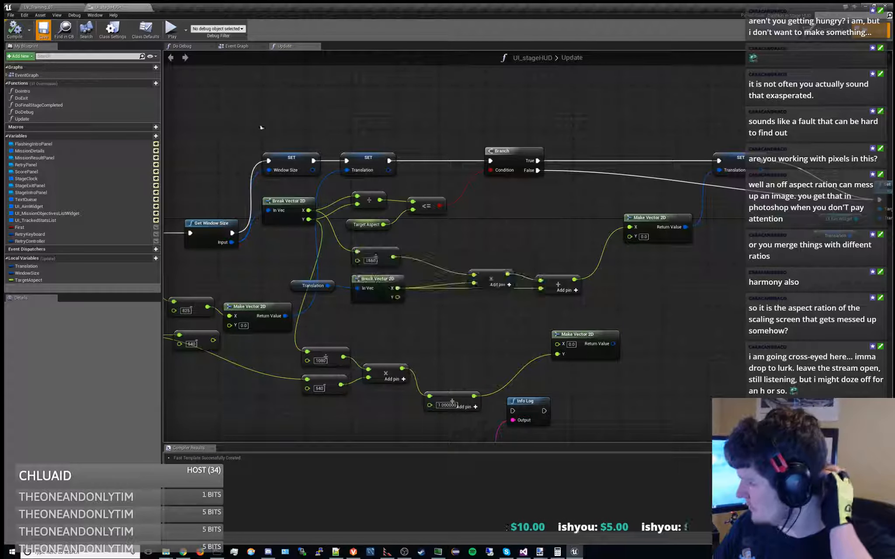
Add a breakpoint to the Translation SET node on the Branch's True path, play the training mission, and inspect Target Aspect's value at the halt
click(729, 164)
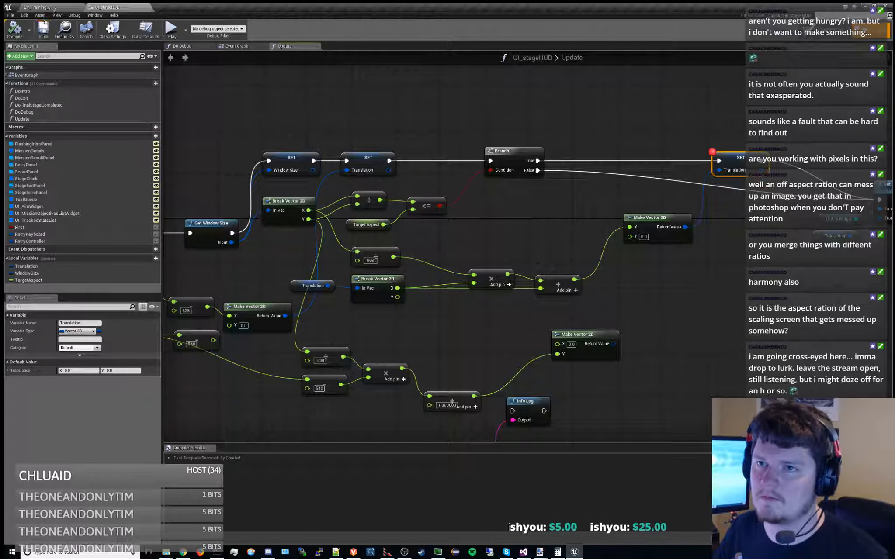
click(39, 7)
click(117, 8)
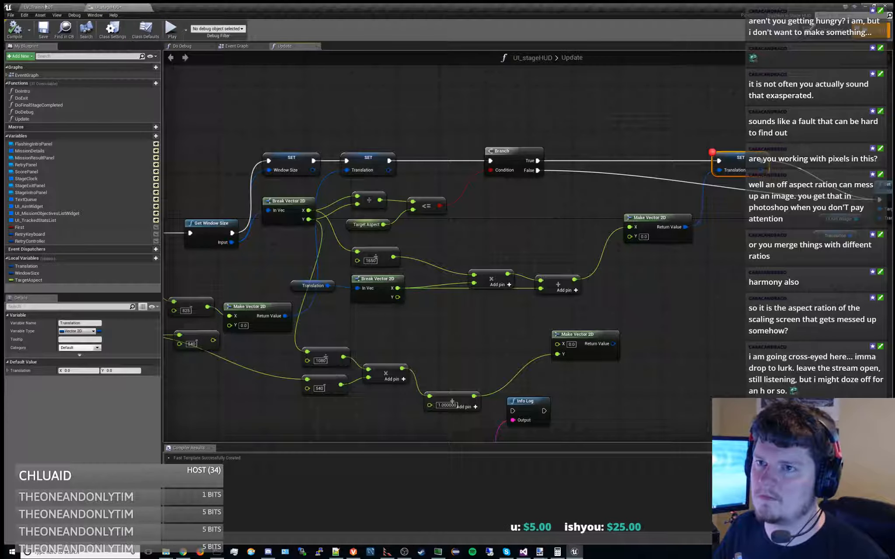
click(50, 6)
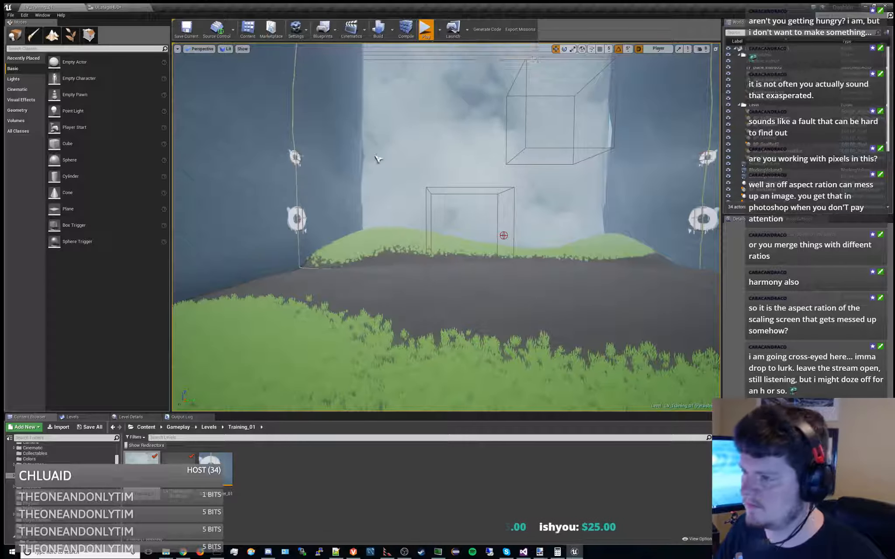
key(alt+p)
click(452, 384)
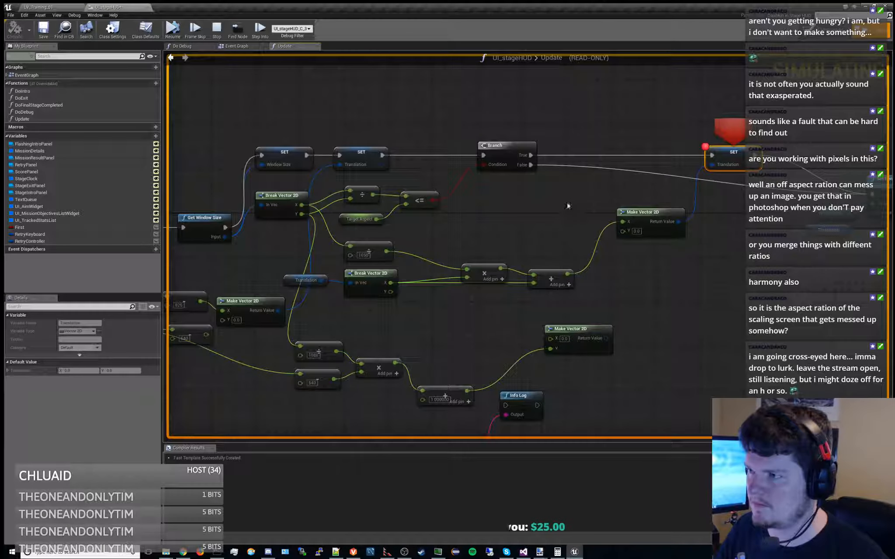
mouse_move(373, 195)
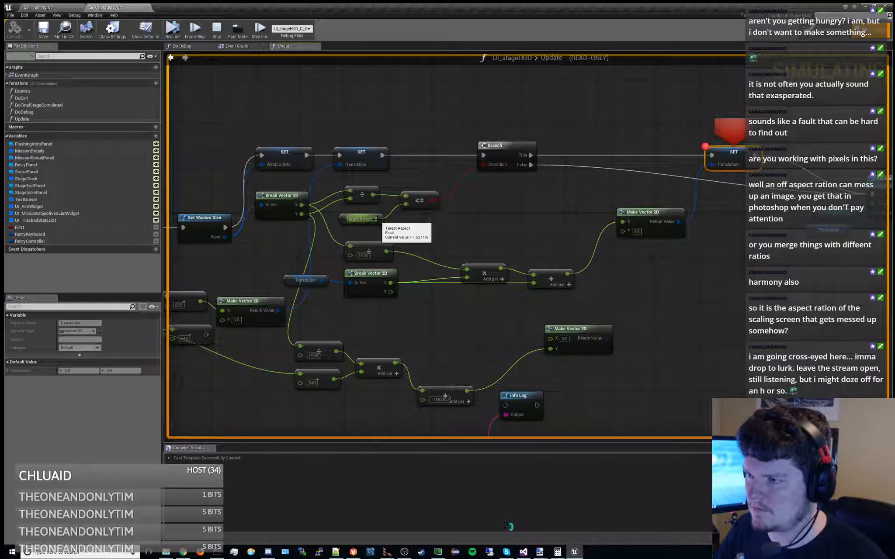
Resume the mission without the Translation SET breakpoint, check the aim widget in play, and stop the simulation
right_drag(488, 231, 552, 210)
click(172, 28)
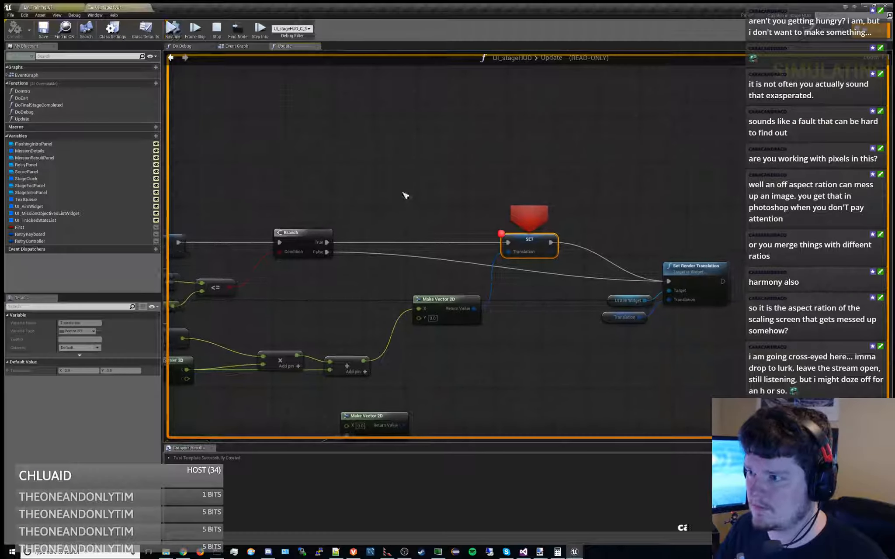
click(174, 28)
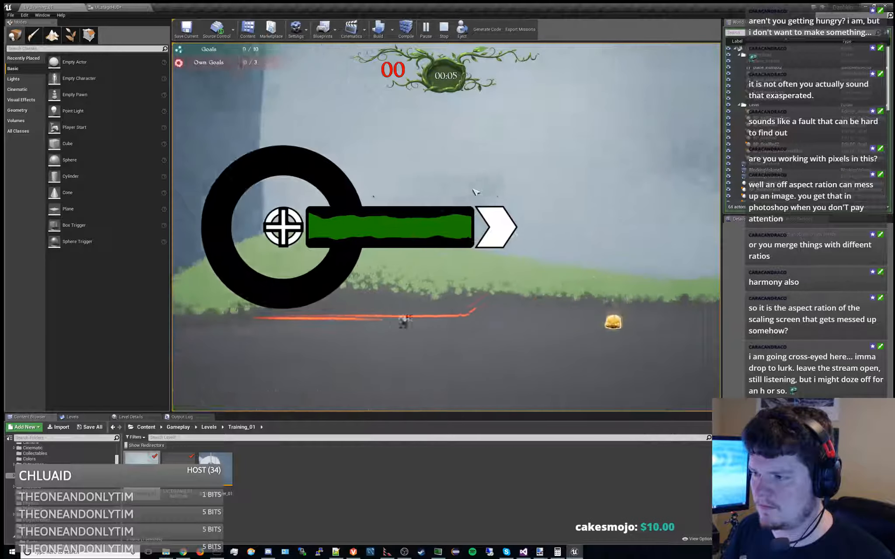
click(443, 29)
click(109, 7)
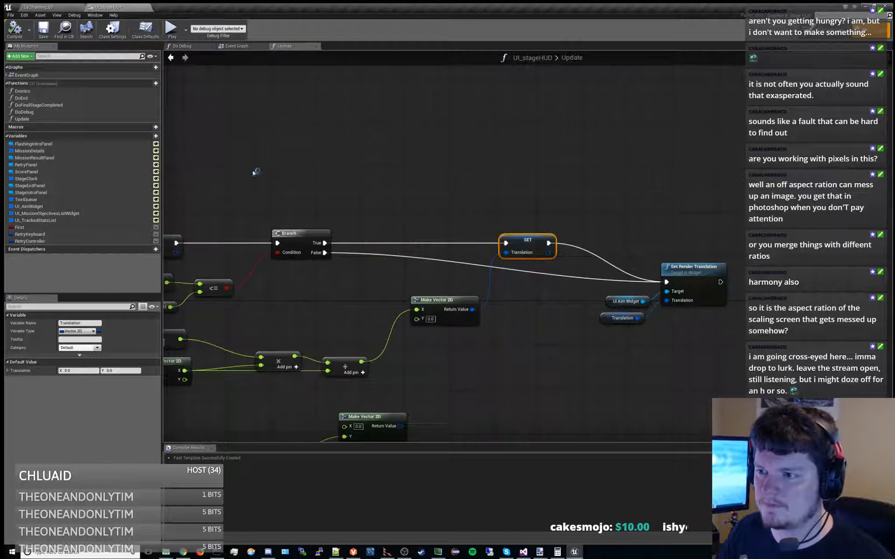
Save the stage HUD blueprint and play the training mission again
right_drag(354, 253, 157, 306)
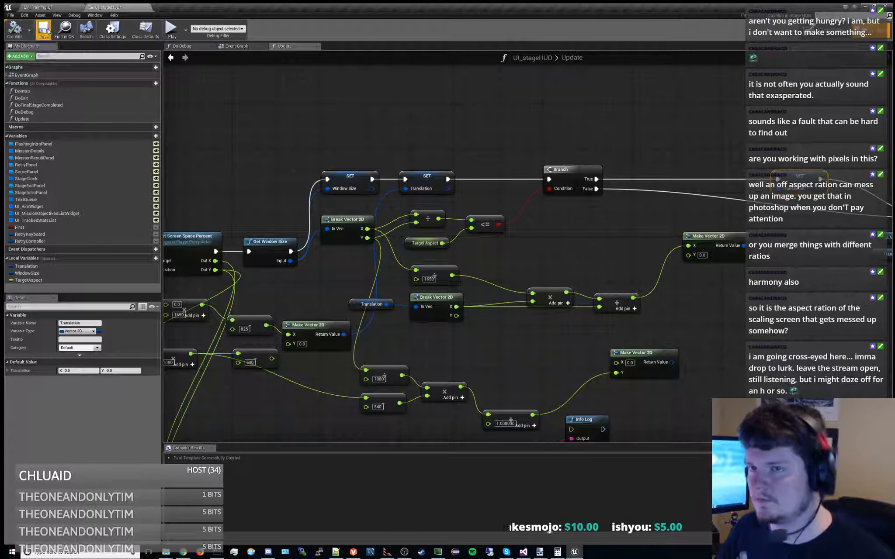
click(44, 29)
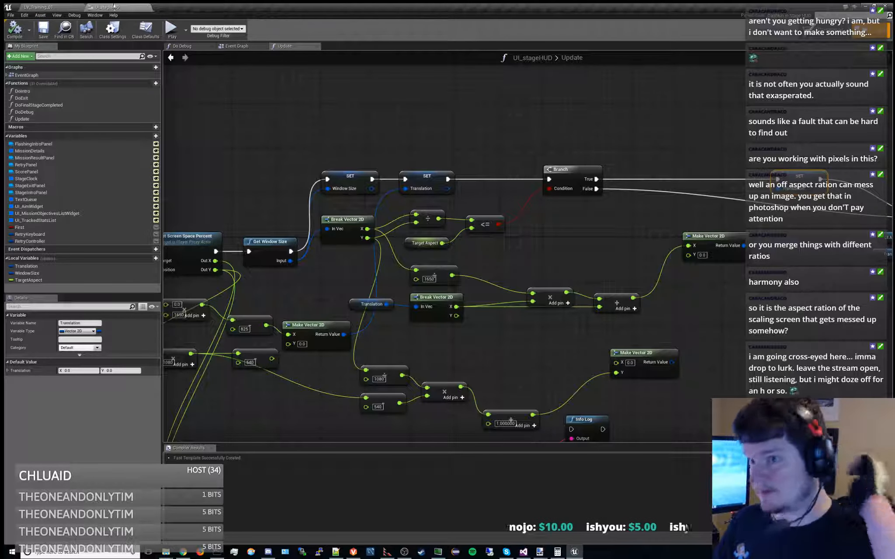
click(39, 7)
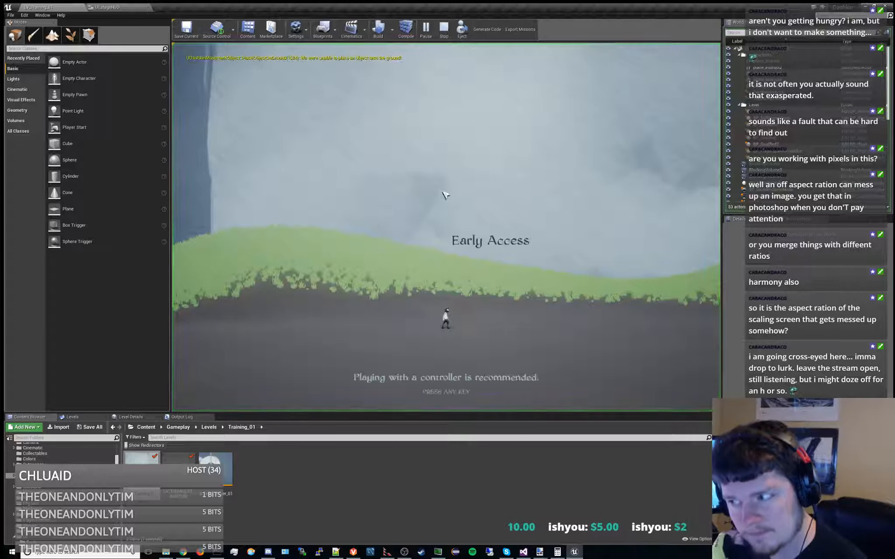
click(443, 391)
click(443, 390)
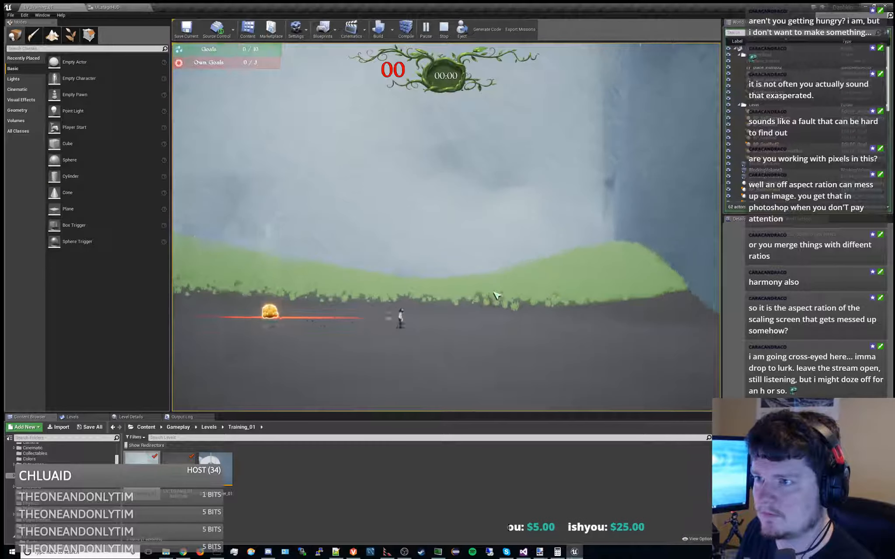
Set a breakpoint on the Translation SET node and inspect the window's aspect ratio and Target Aspect at the halt
click(128, 6)
right_drag(604, 304, 504, 259)
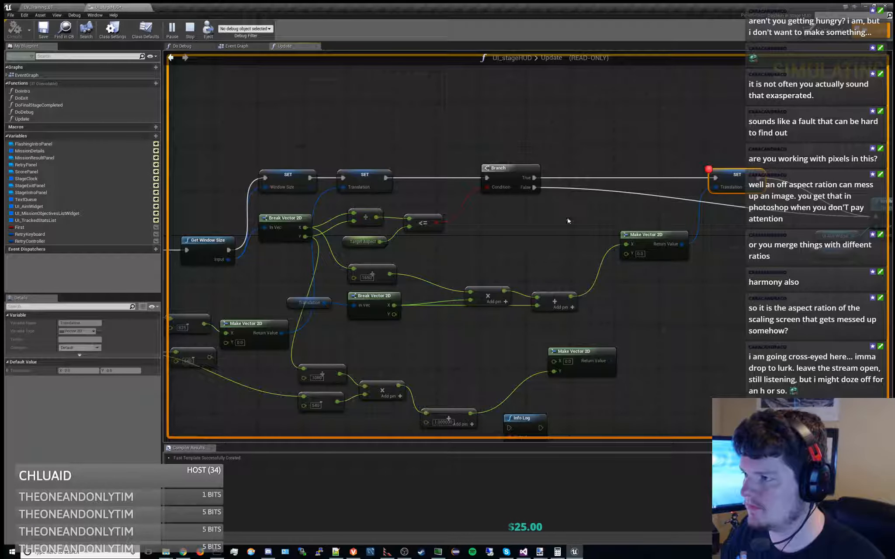
right_drag(567, 220, 520, 217)
click(466, 170)
key(F9)
right_drag(296, 135, 346, 133)
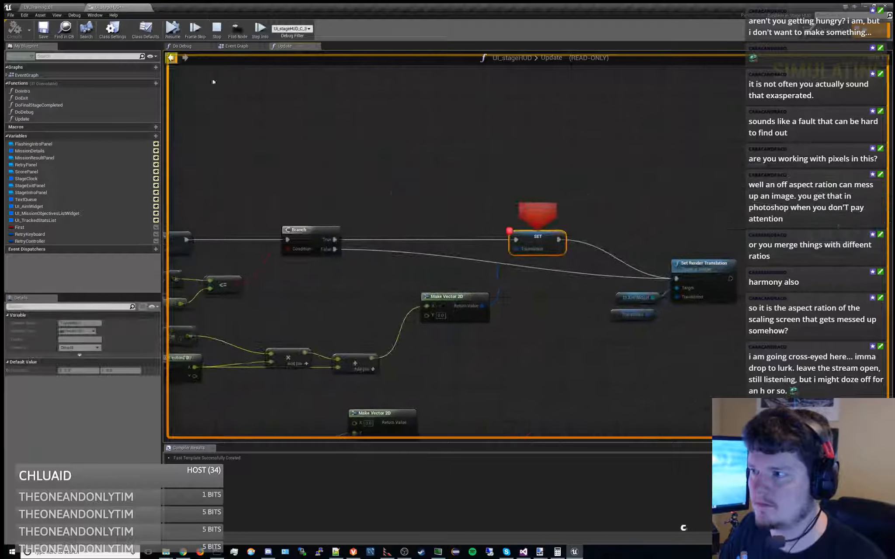
right_drag(517, 217, 584, 199)
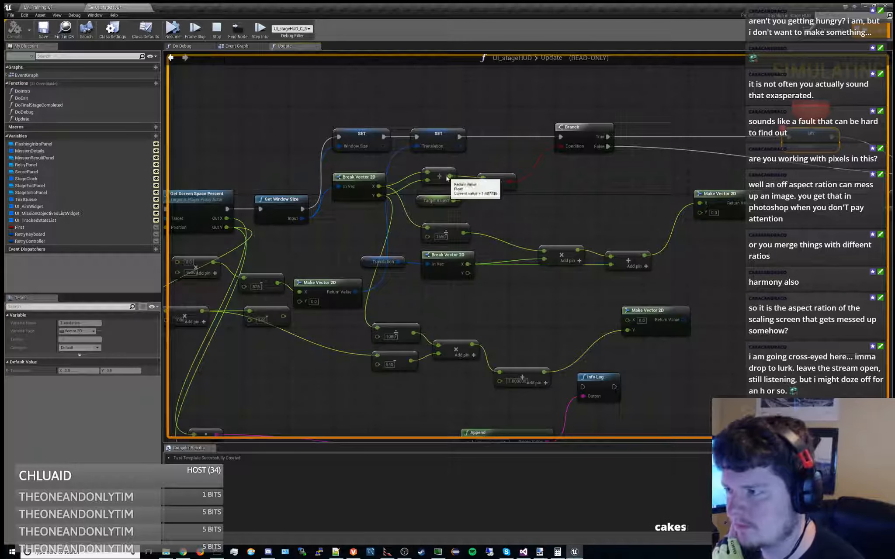
mouse_move(454, 202)
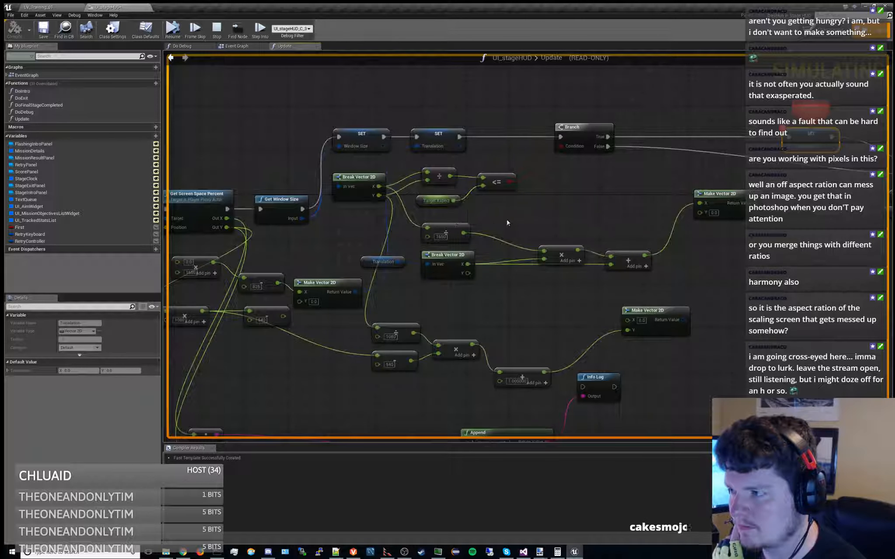
Stop the simulation and add a float >= float comparison node to the stage HUD's Update graph
click(217, 30)
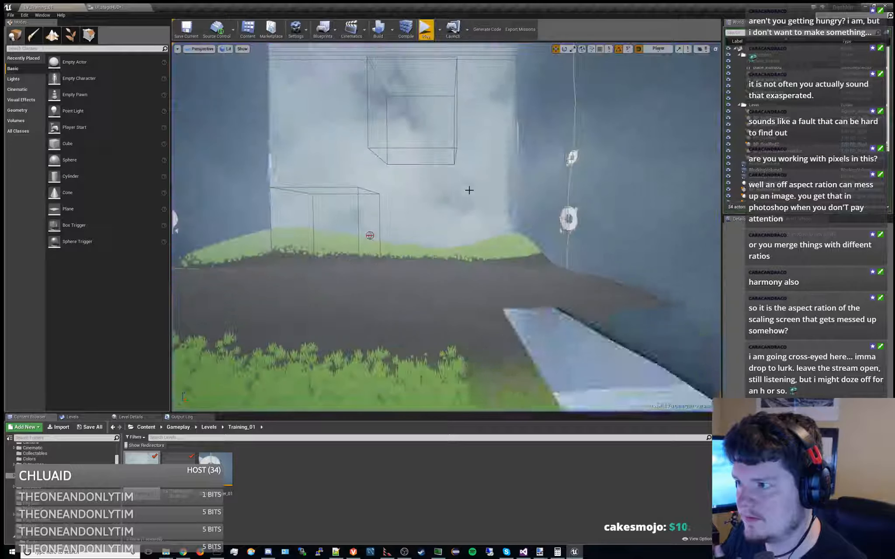
click(118, 7)
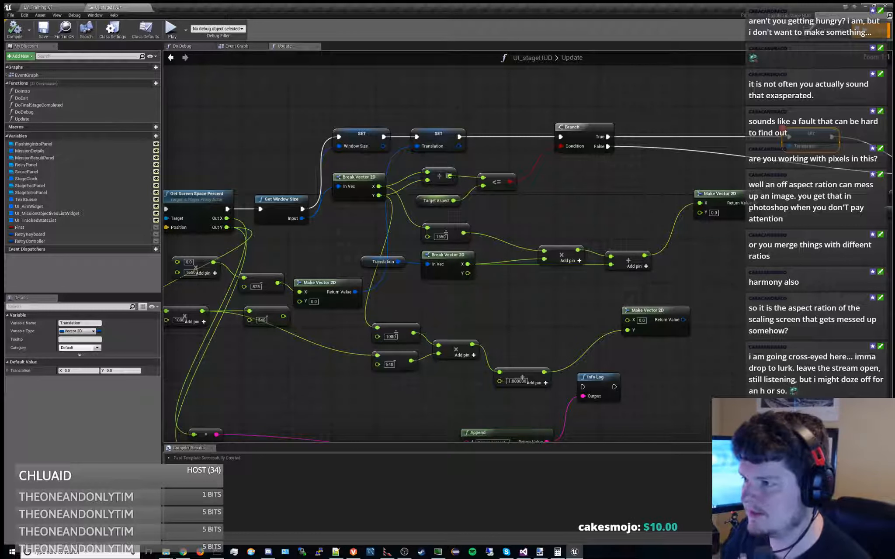
right_click(521, 215)
text(-)
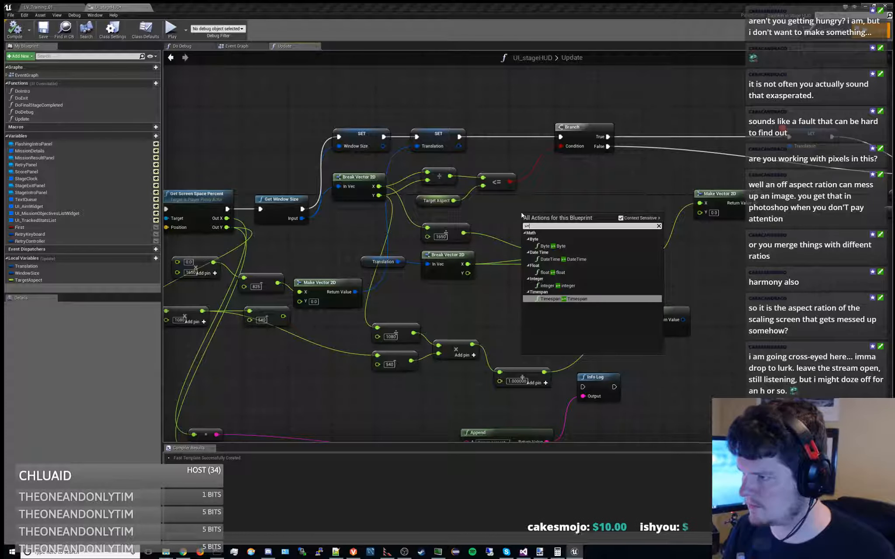
key(Up)
key(Up)
key(Return)
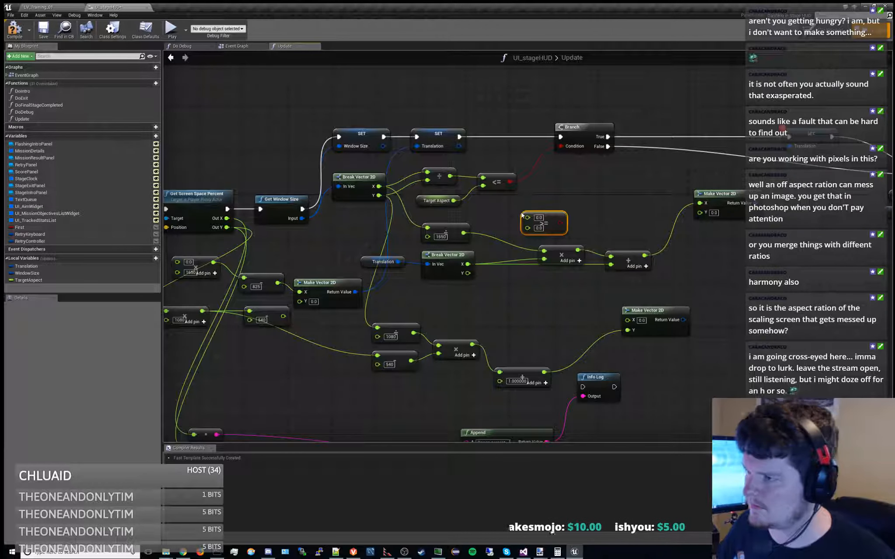
Replace the <= node with the >= node, comparing the window's aspect ratio with TargetAspect and driving the Branch condition
drag(450, 176, 528, 217)
drag(453, 201, 561, 147)
click(494, 183)
key(Delete)
drag(541, 220, 496, 182)
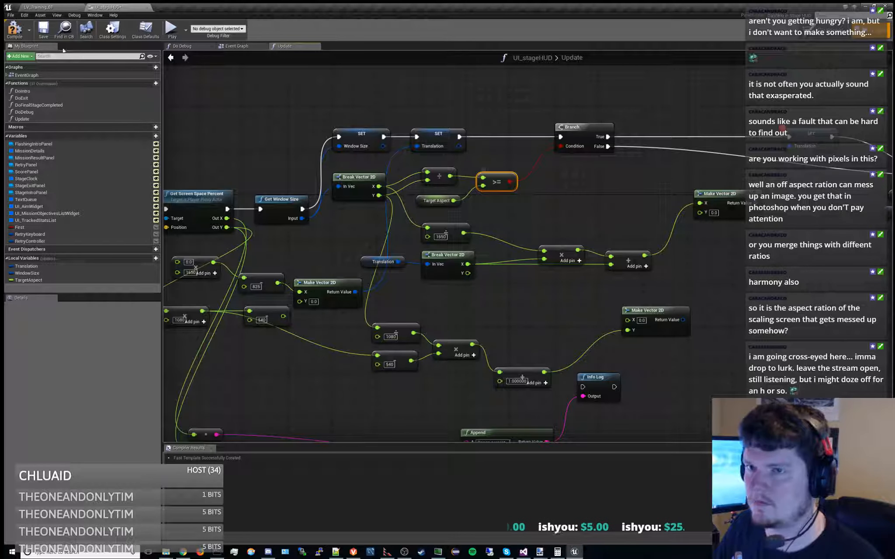
Compile and save the stage HUD, and start the training mission in the level viewport
click(18, 30)
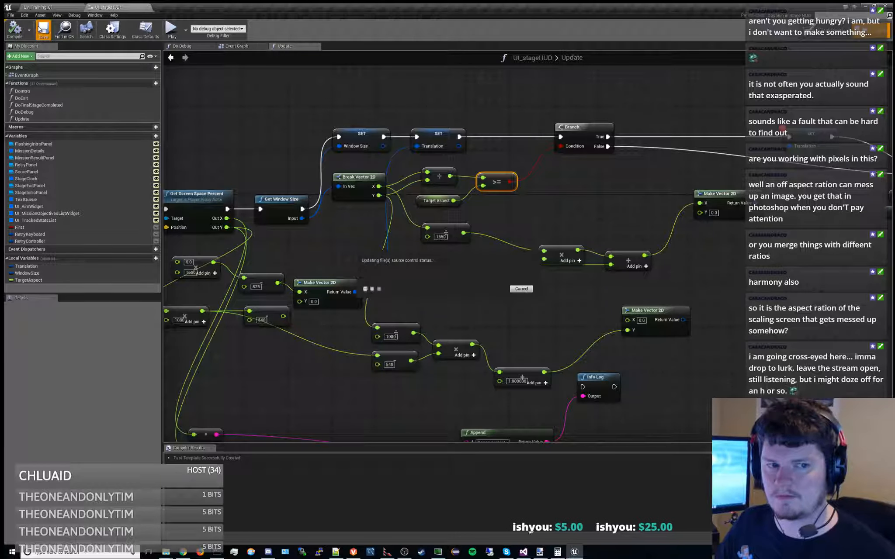
click(42, 29)
click(60, 7)
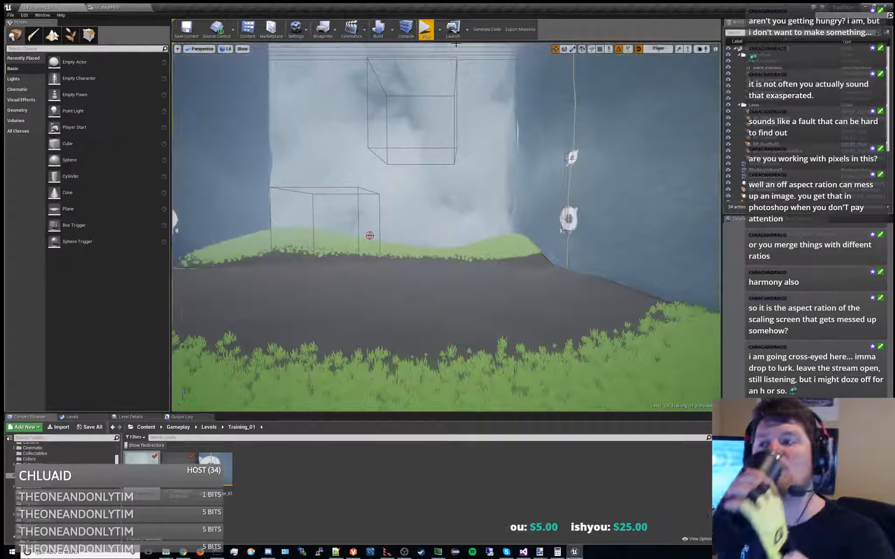
click(426, 29)
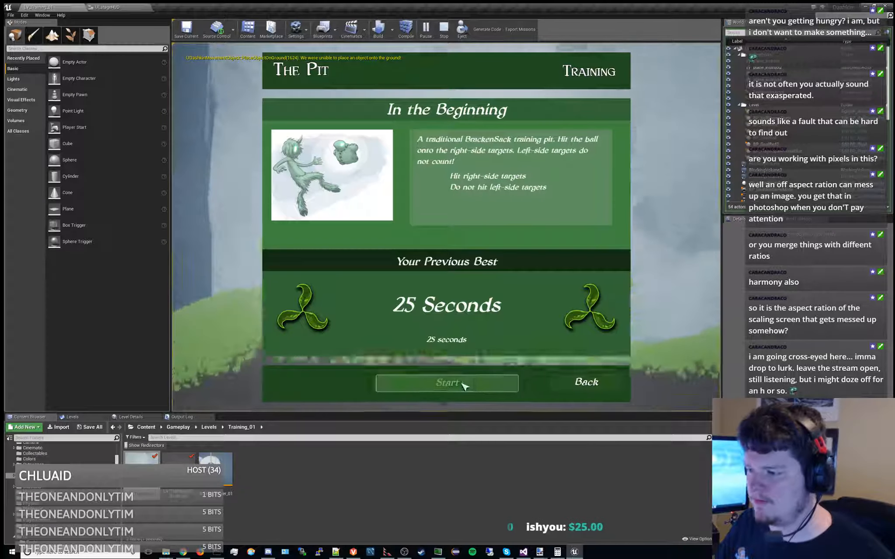
click(463, 385)
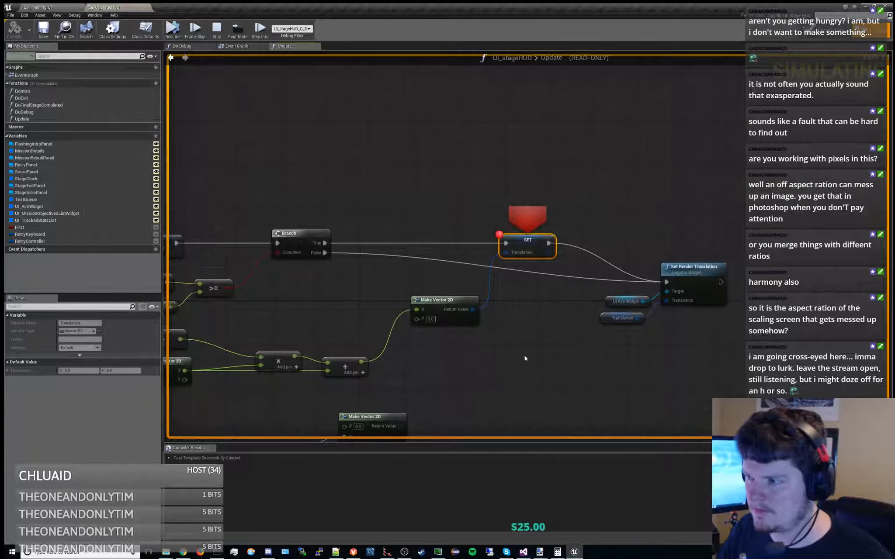
Resume the halted mission and resize the game viewport to check the aim widget at different aspect ratios
right_drag(538, 341, 653, 274)
click(172, 28)
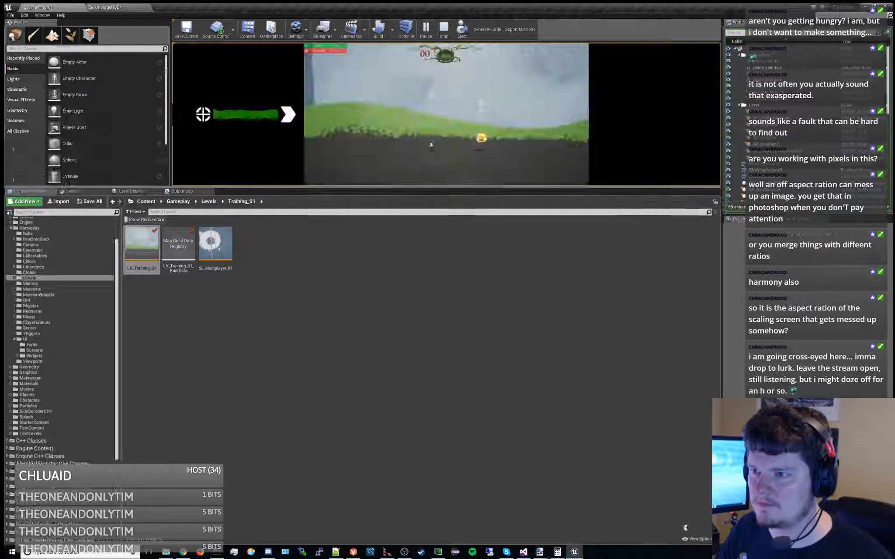
drag(336, 186, 347, 394)
drag(348, 413, 360, 404)
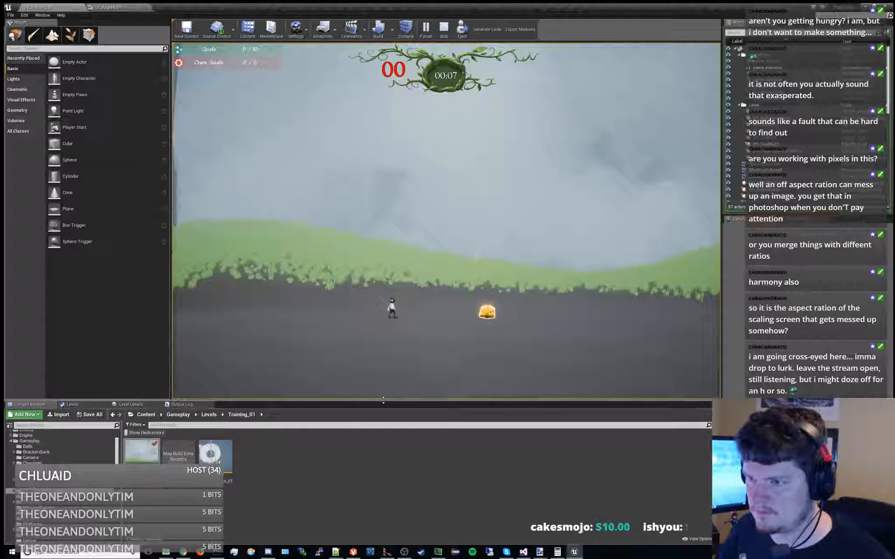
Halt at the Translation SET breakpoint and inspect the window's X, its division by 1650, Target Aspect and the addition node's input
click(127, 8)
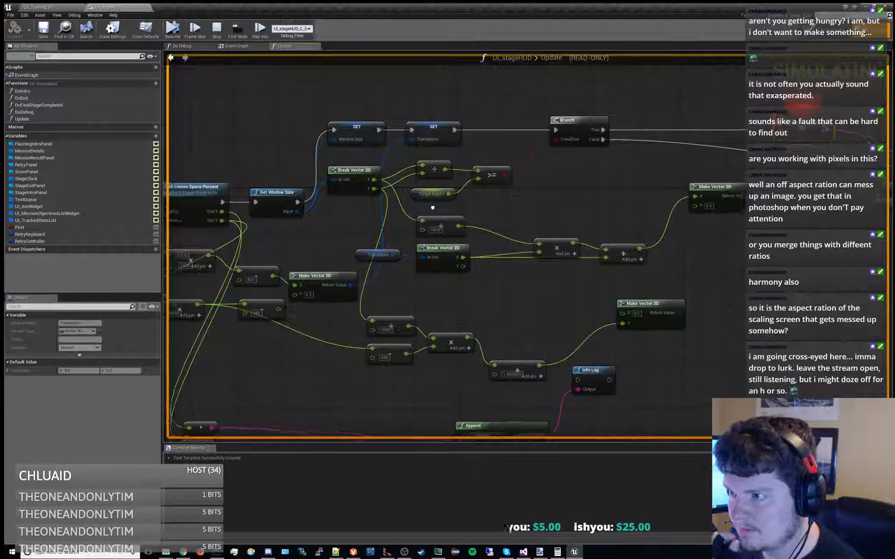
right_drag(407, 202, 343, 188)
right_drag(461, 196, 514, 163)
right_drag(466, 215, 427, 267)
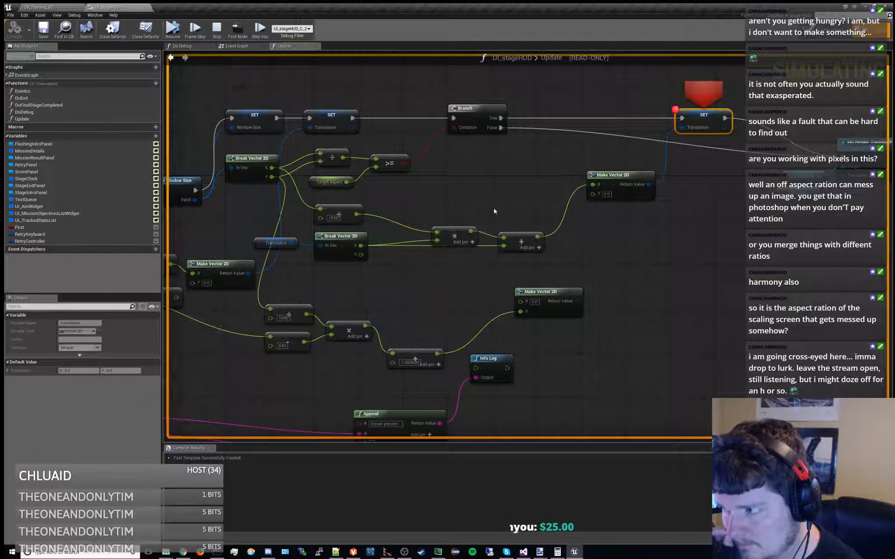
right_drag(496, 244, 445, 242)
mouse_move(453, 234)
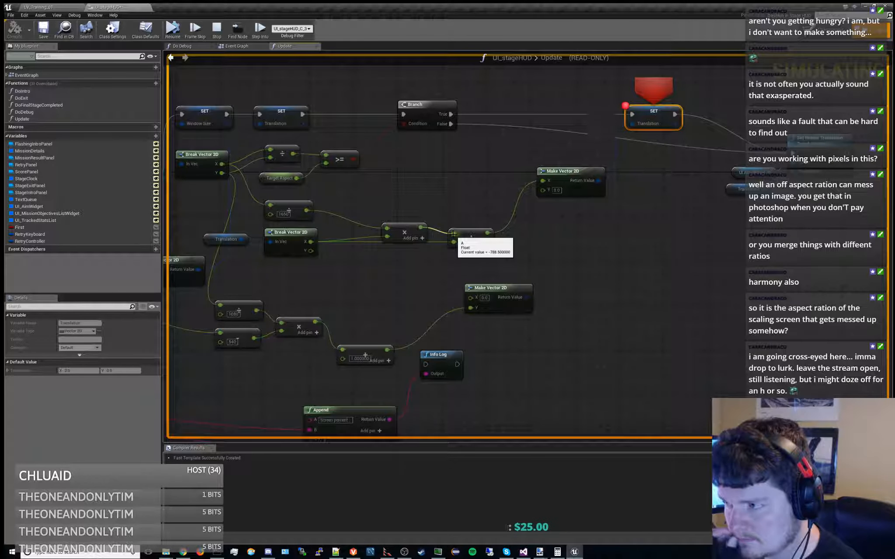
right_drag(439, 202, 501, 188)
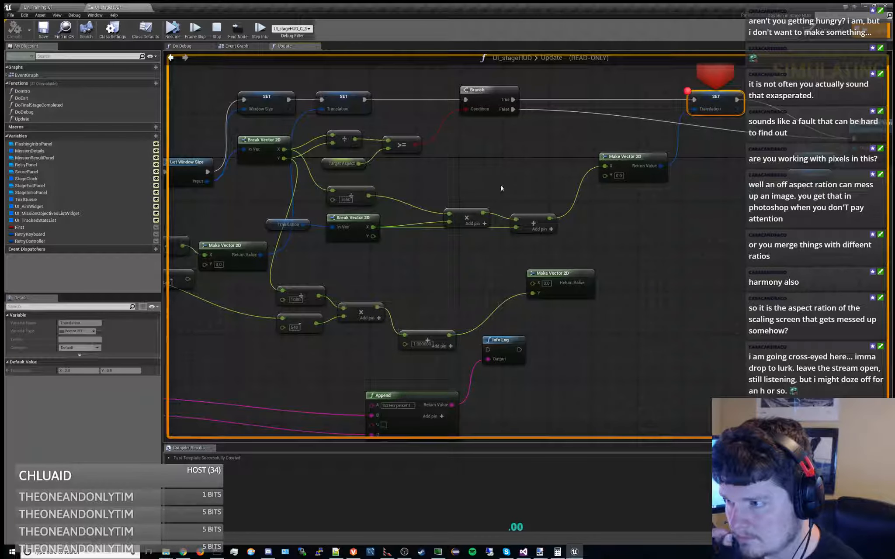
mouse_move(369, 195)
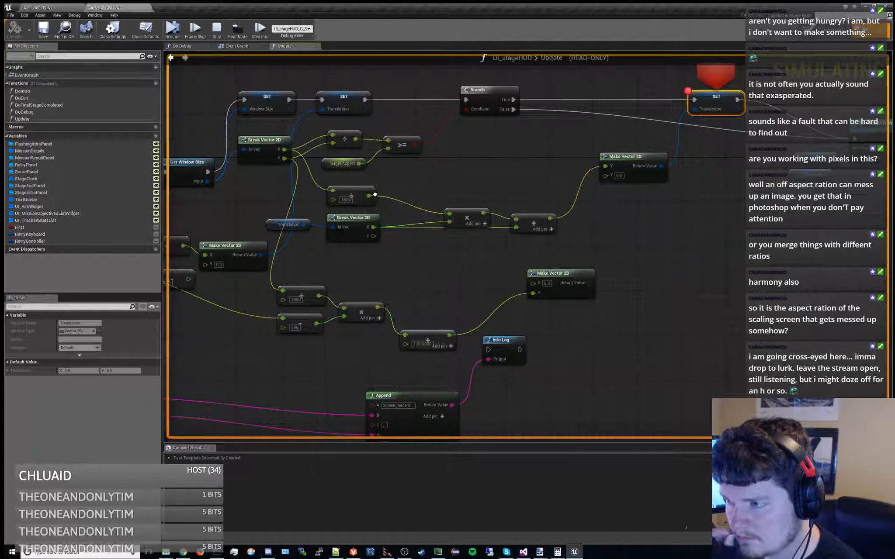
right_drag(387, 188, 423, 198)
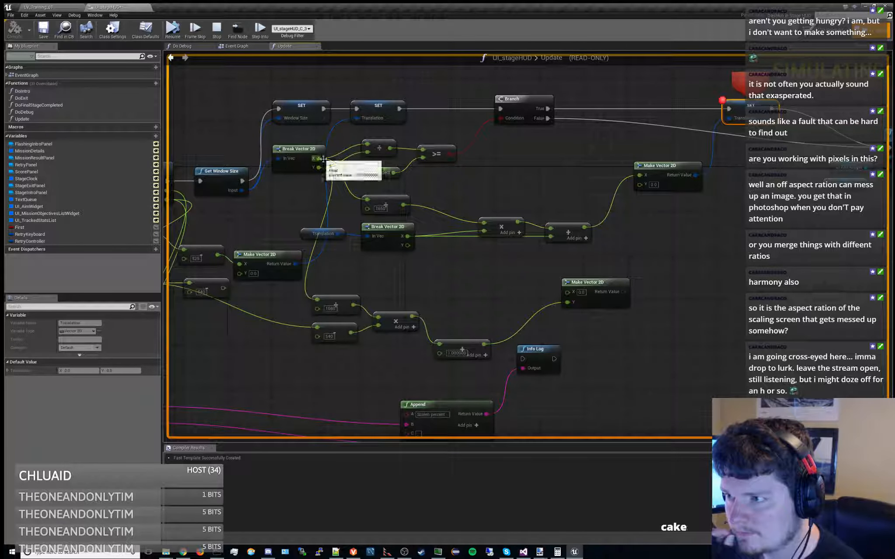
mouse_move(402, 205)
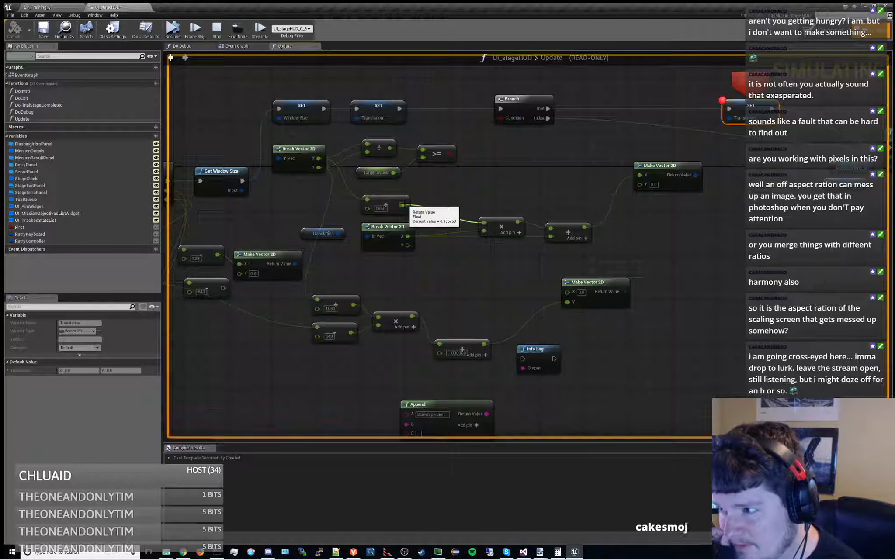
right_drag(403, 205, 402, 226)
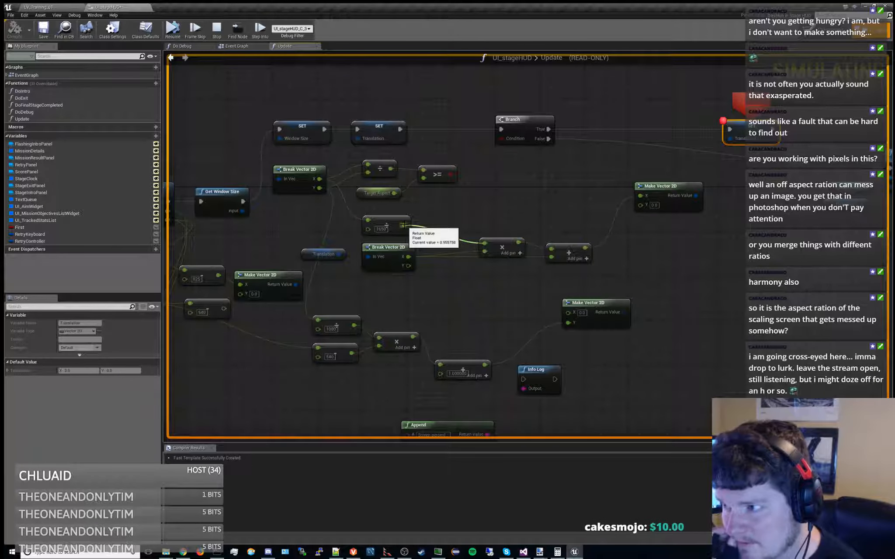
mouse_move(394, 193)
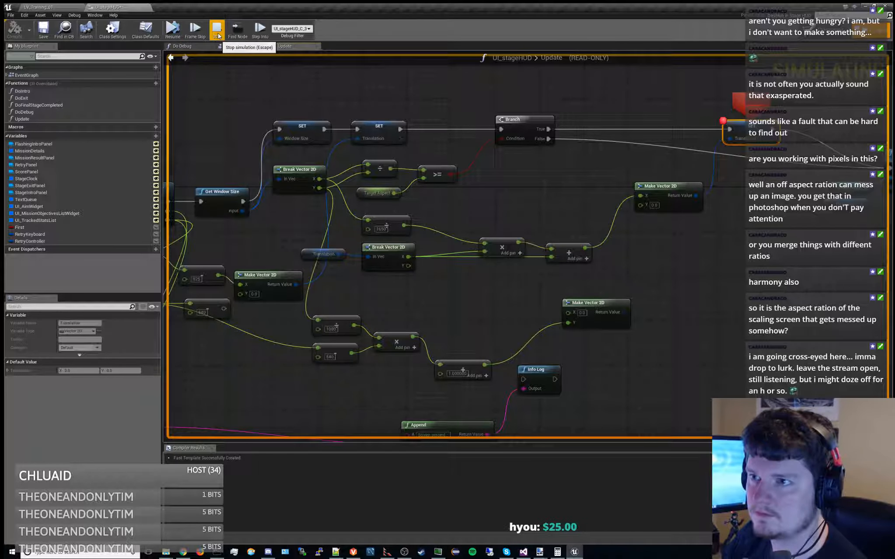
Remove the Translation SET breakpoint, restart the mission, and add a breakpoint to the Branch node
key(F9)
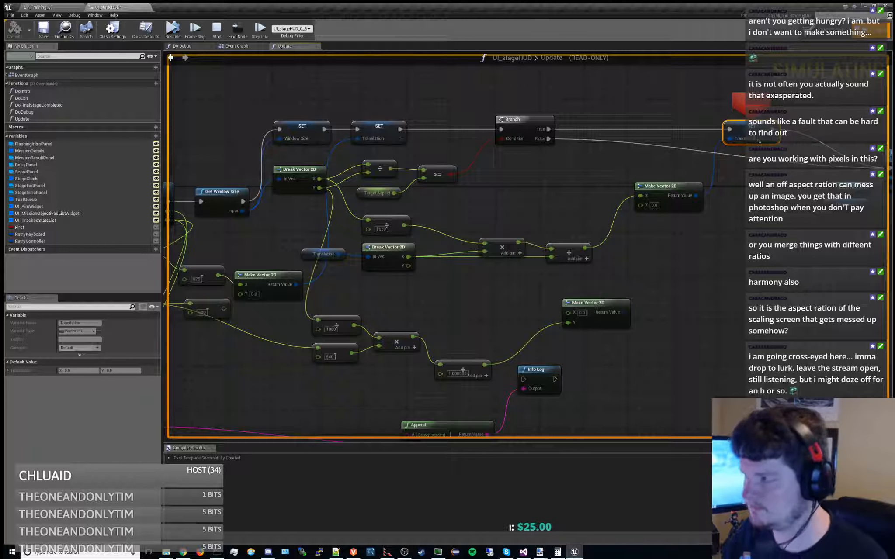
click(217, 30)
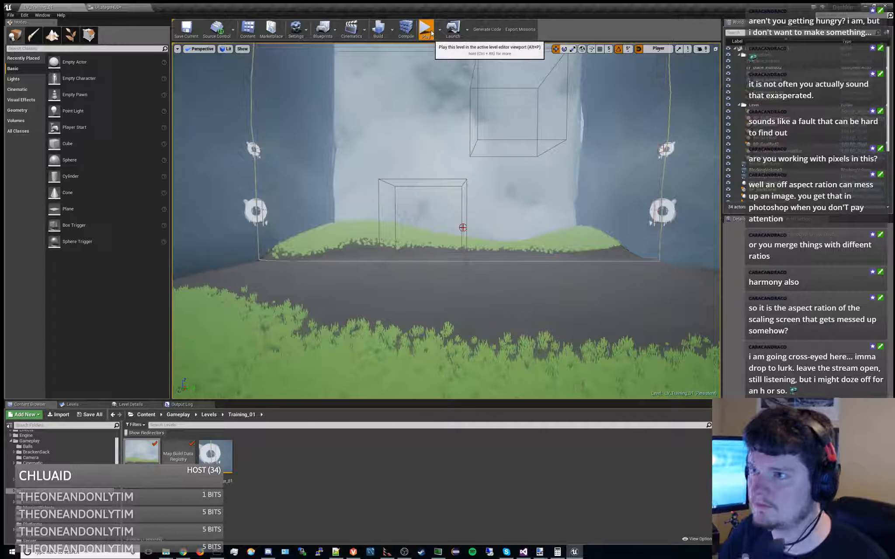
click(109, 7)
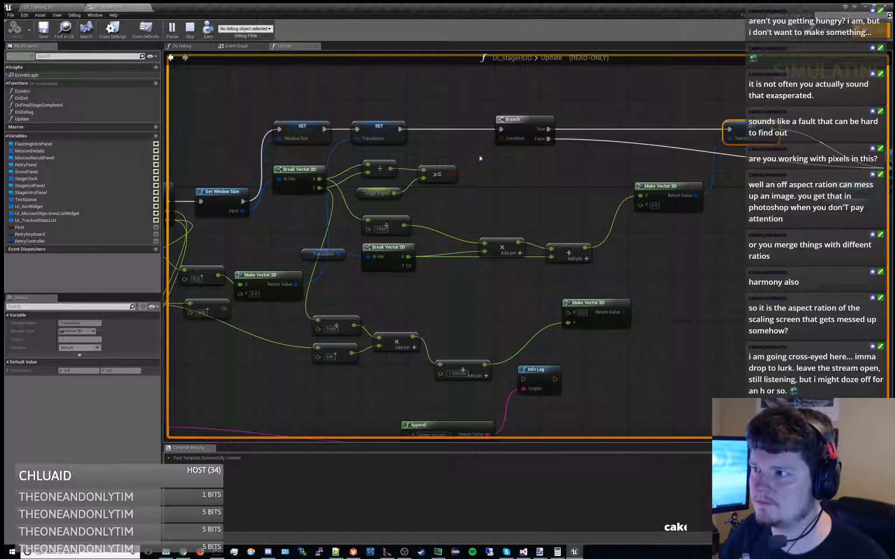
click(524, 121)
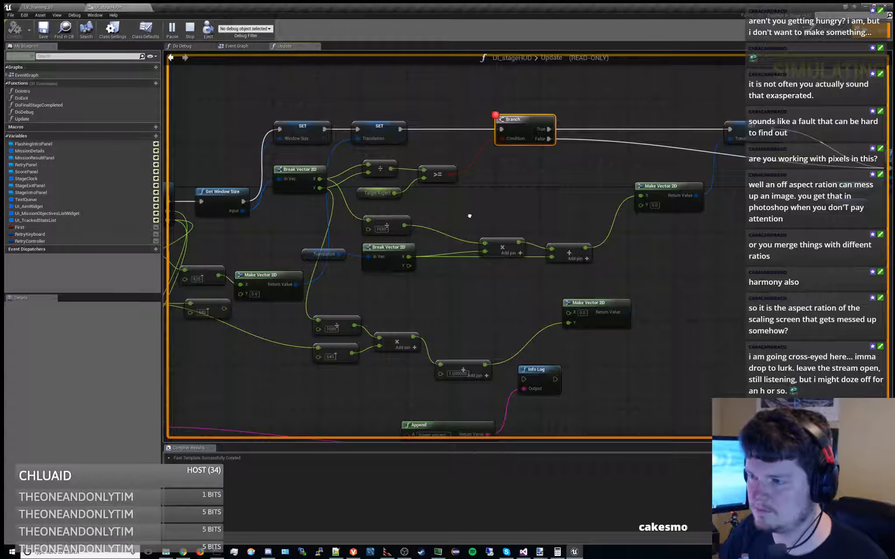
Start the training mission, inspect the window size at the Branch breakpoint, and stop the simulation
right_drag(470, 217, 552, 206)
click(46, 7)
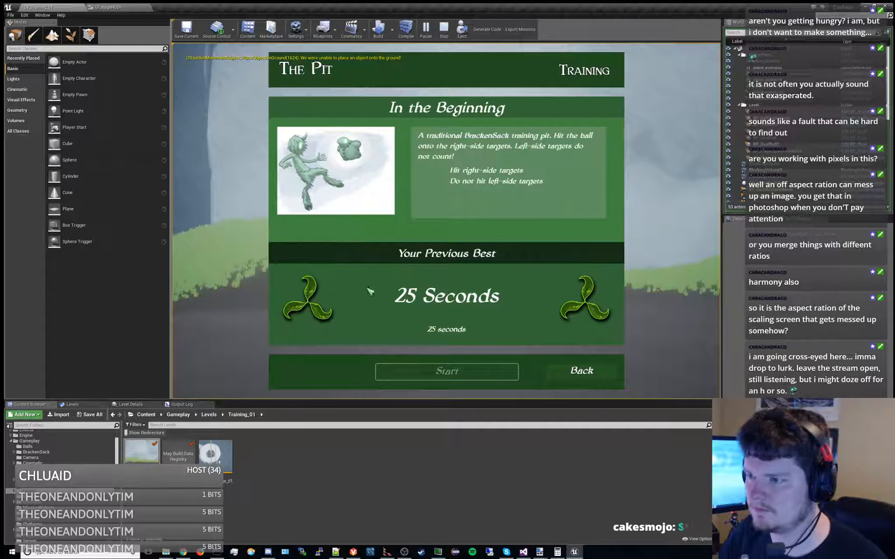
click(463, 375)
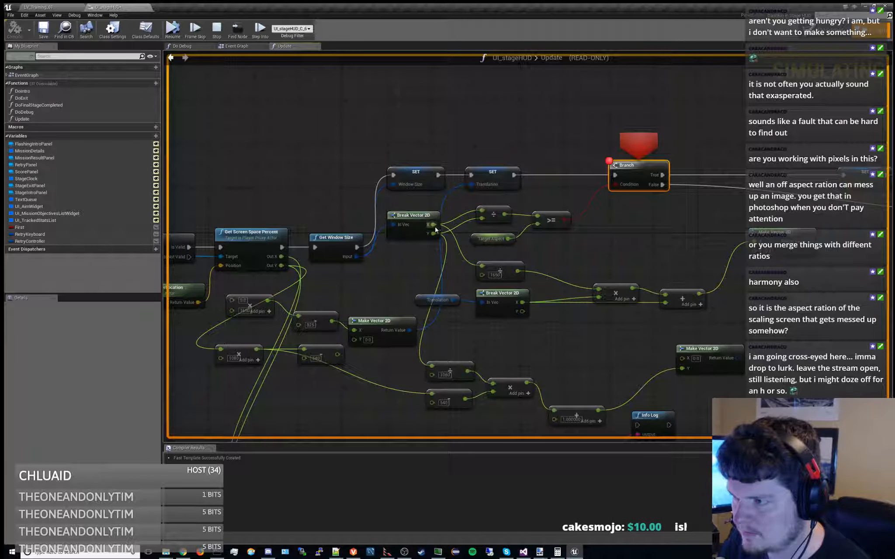
mouse_move(431, 234)
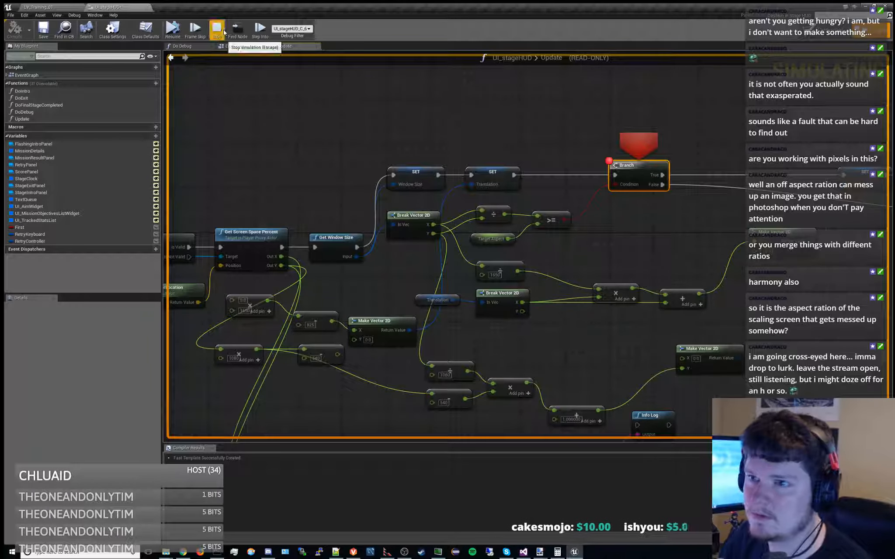
click(221, 29)
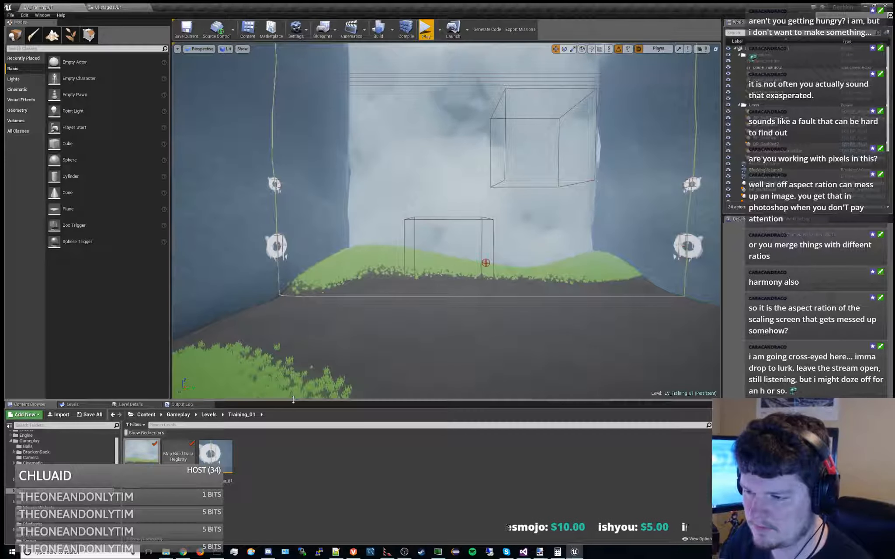
Make the level viewport slightly taller, restart the training mission, and inspect the window size at the Branch breakpoint
drag(289, 407, 294, 411)
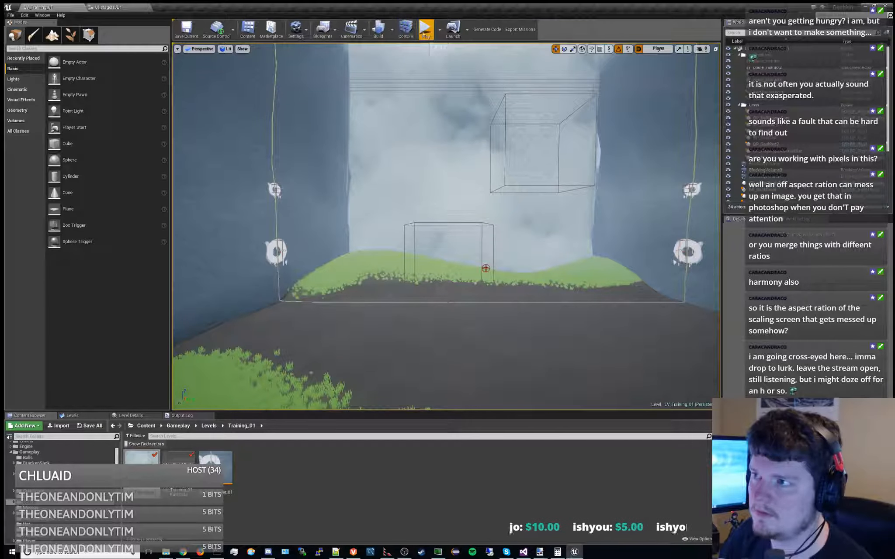
click(425, 31)
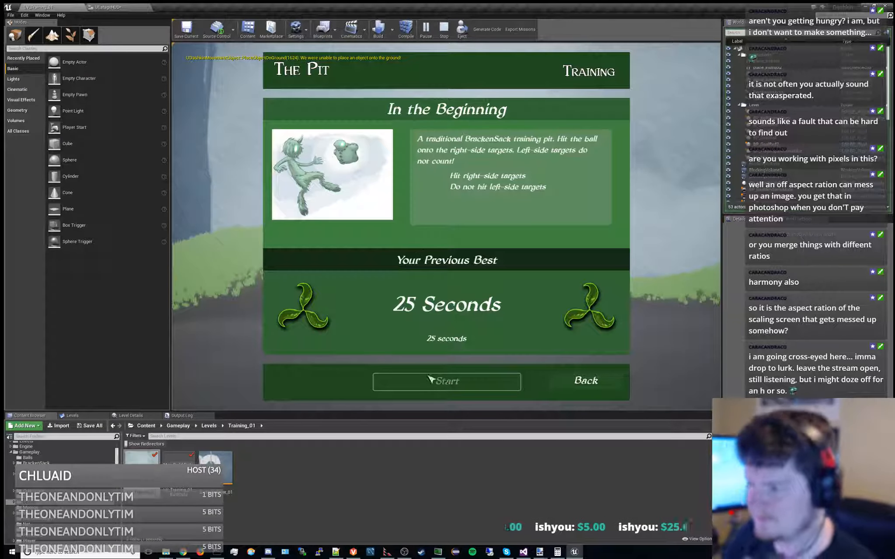
click(430, 380)
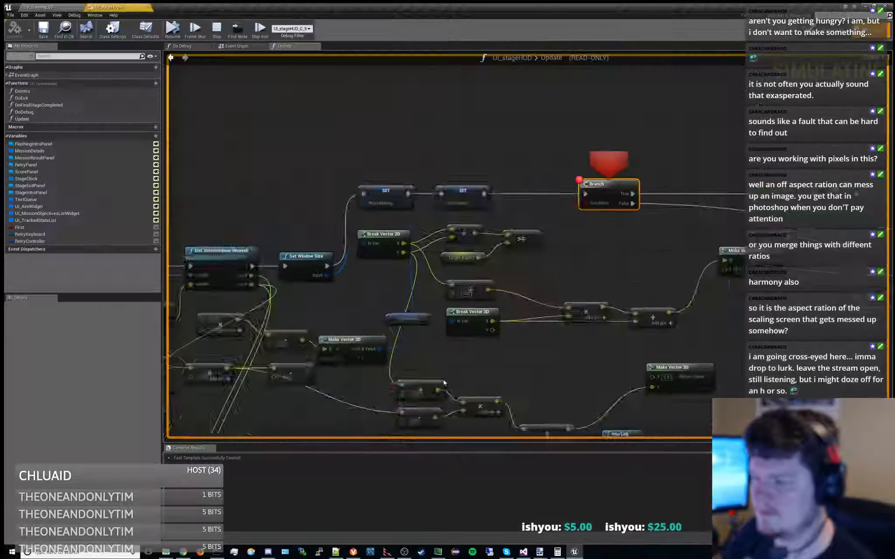
mouse_move(392, 256)
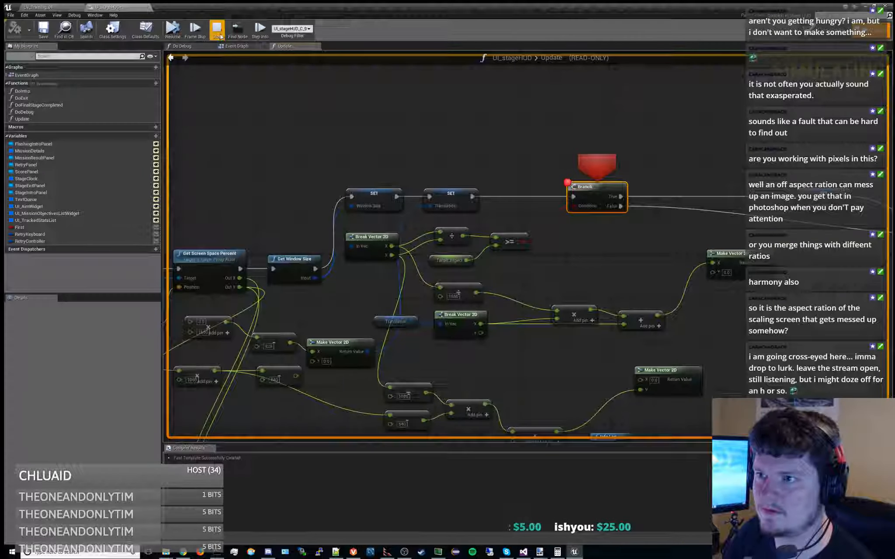
Increase the viewport's height again, rerun the mission to the Branch breakpoint, and inspect the window size and the aspect comparison's input
click(56, 6)
drag(410, 411, 412, 417)
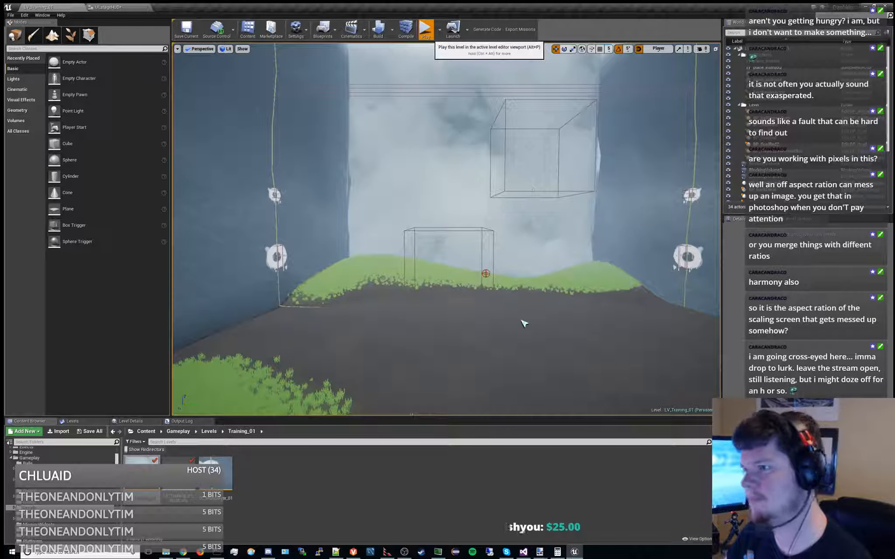
key(alt+p)
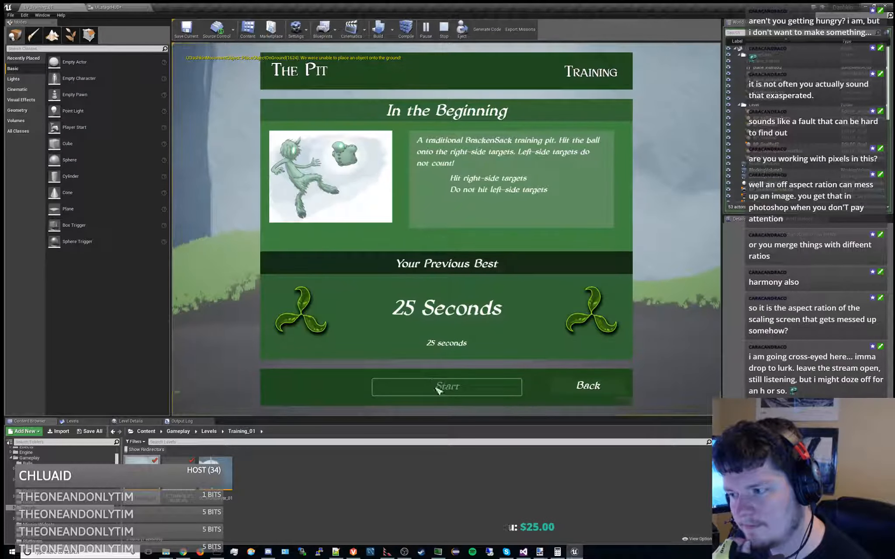
click(438, 388)
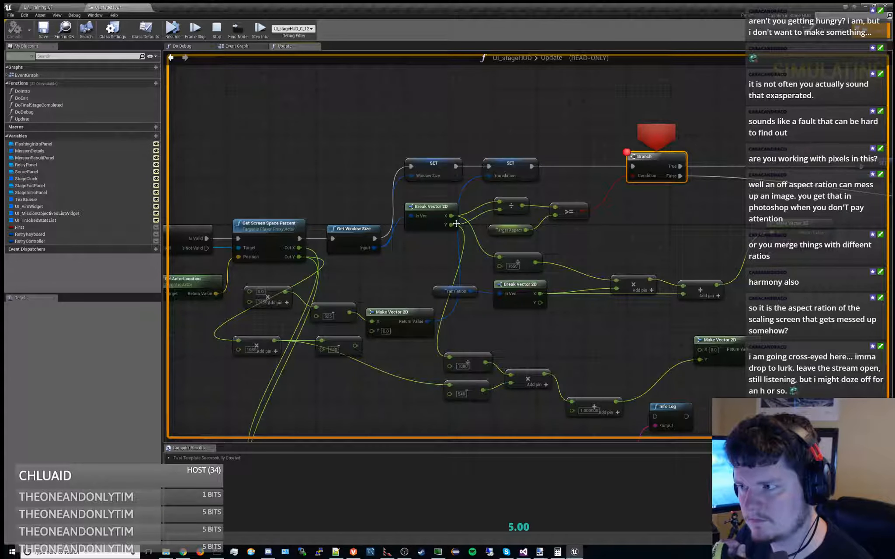
right_drag(522, 145, 485, 152)
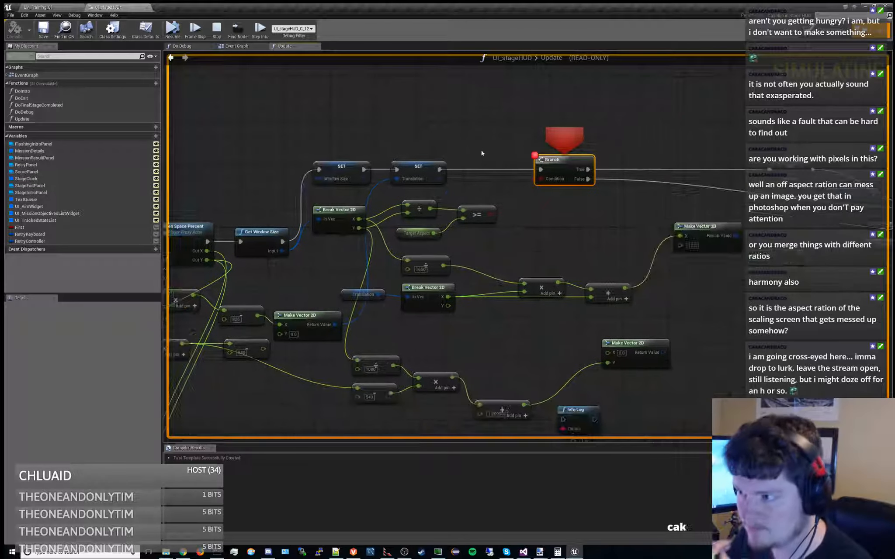
right_drag(383, 143, 392, 116)
mouse_move(368, 192)
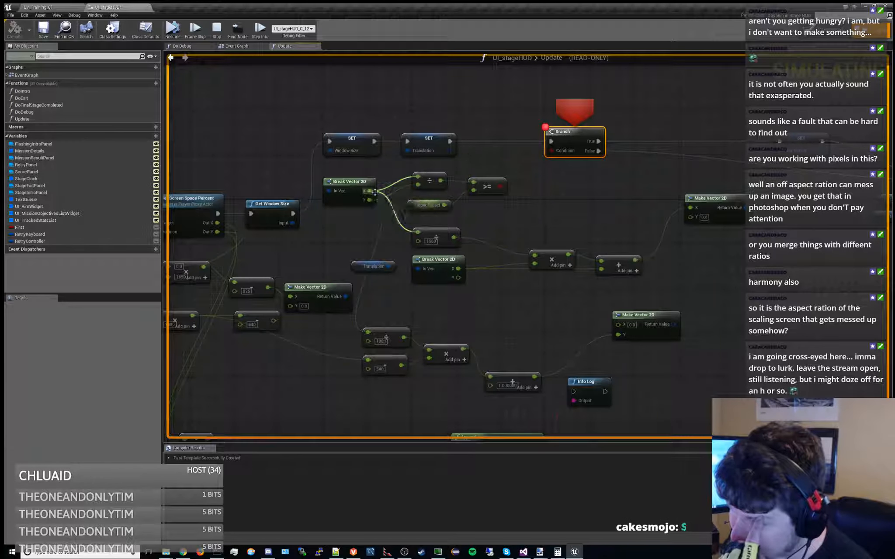
mouse_move(473, 182)
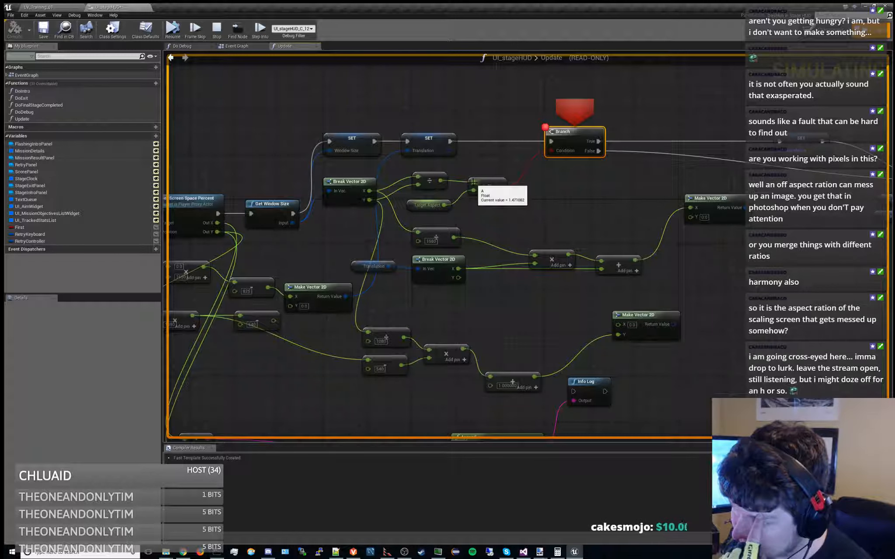
Move the breakpoint from the Branch node to the Translation SET node on its True path and resume the mission
right_drag(577, 131, 491, 164)
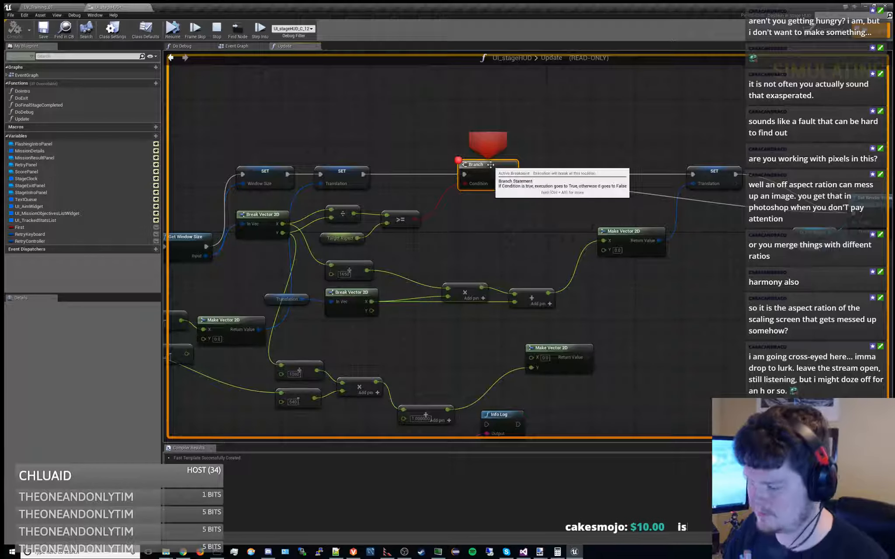
key(F9)
click(716, 177)
key(F9)
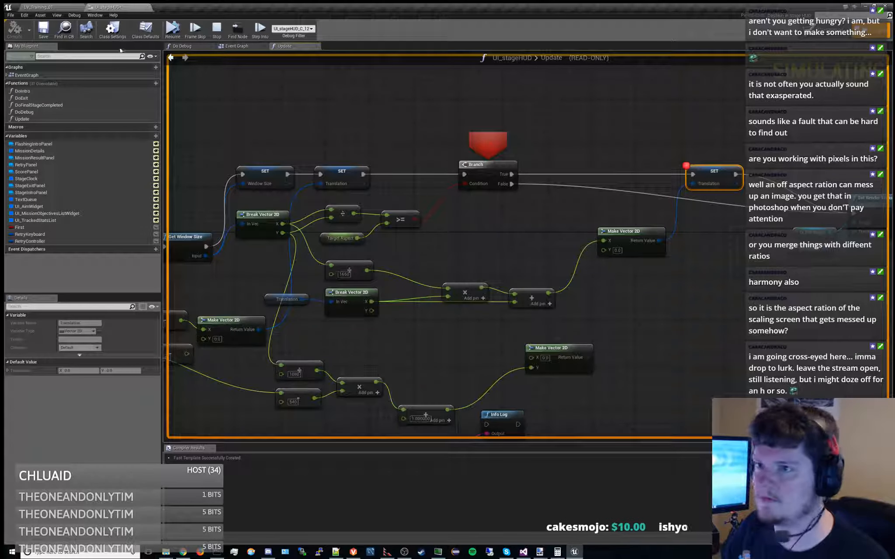
click(176, 39)
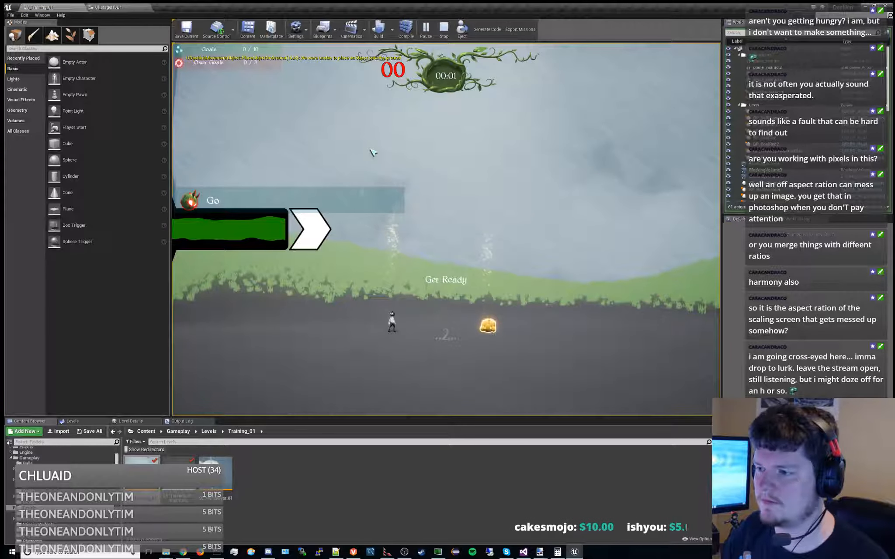
Vary the game viewport's width, resuming past the Translation SET breakpoint, to check the aim widget at different aspect ratios
drag(723, 250, 744, 250)
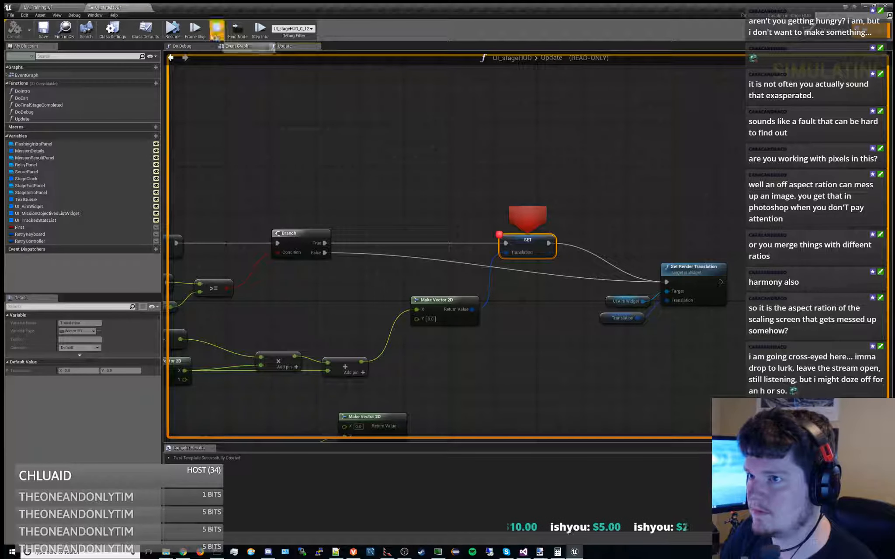
click(172, 29)
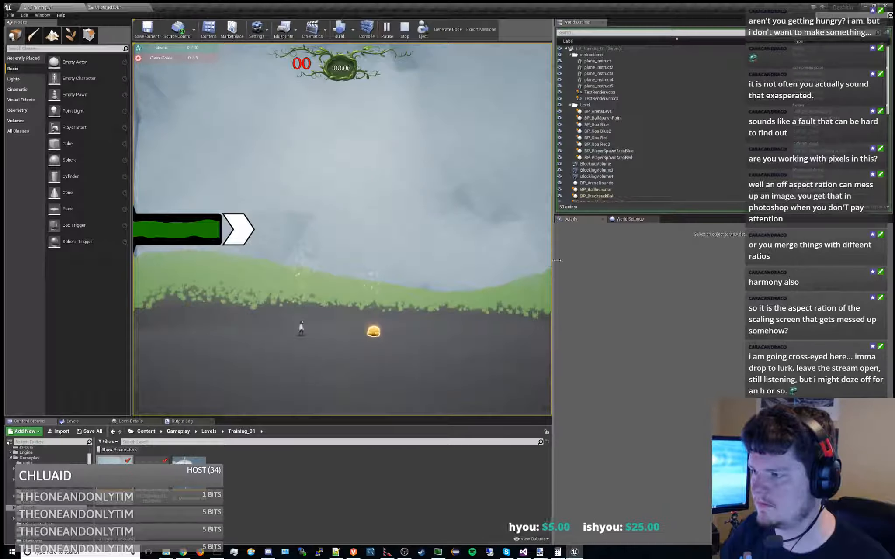
drag(552, 262, 744, 275)
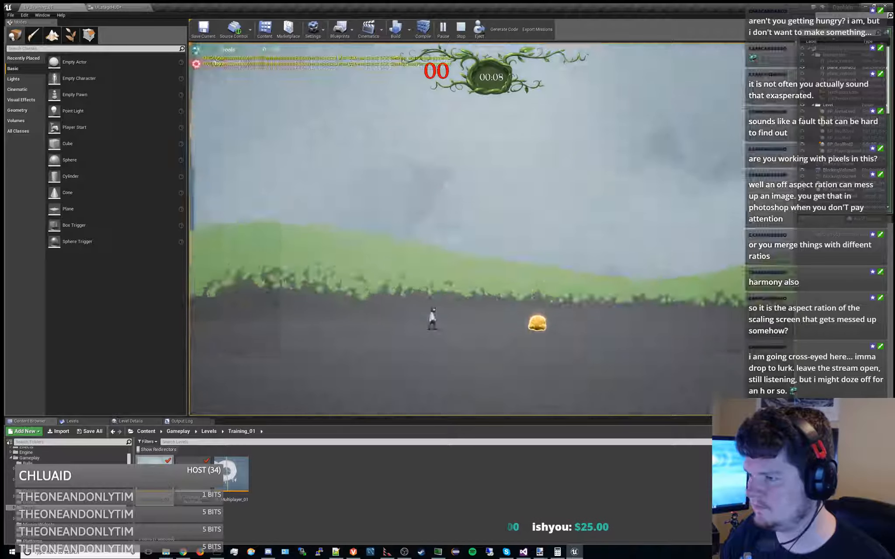
drag(193, 294, 129, 288)
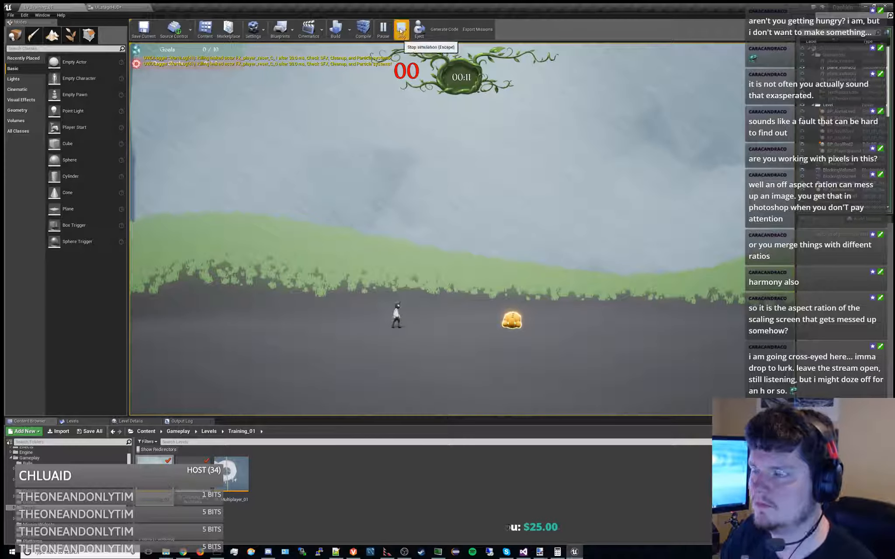
Break at the Translation SET node again, inspect the window size and screen-percent multiplication values, and stop the mission
click(110, 6)
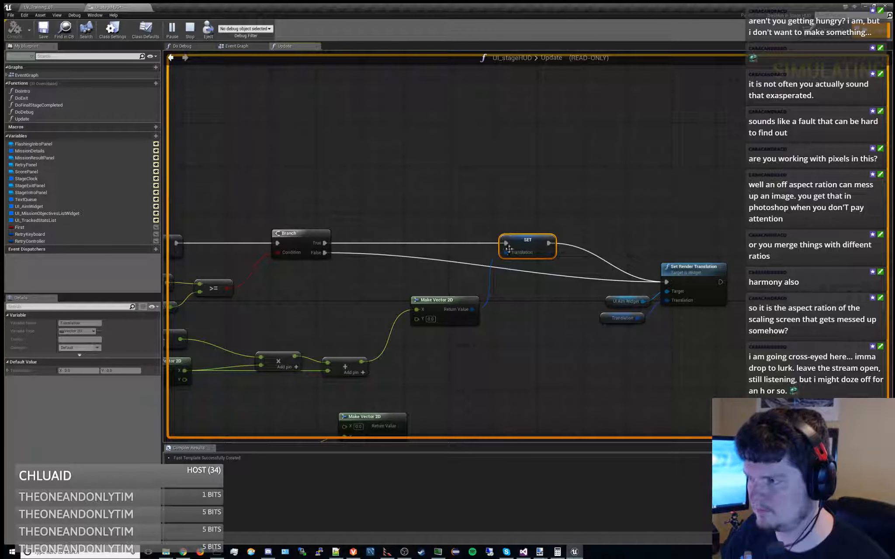
right_drag(380, 229, 617, 180)
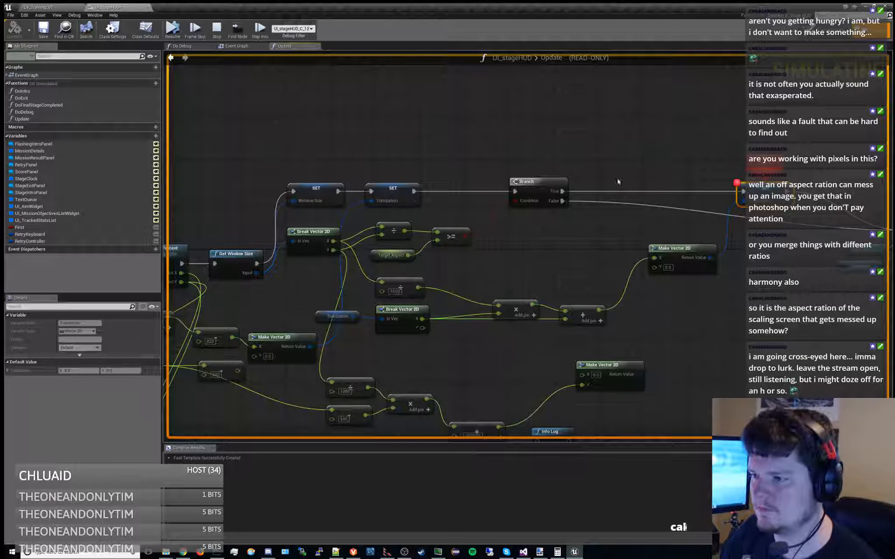
right_drag(567, 251, 611, 214)
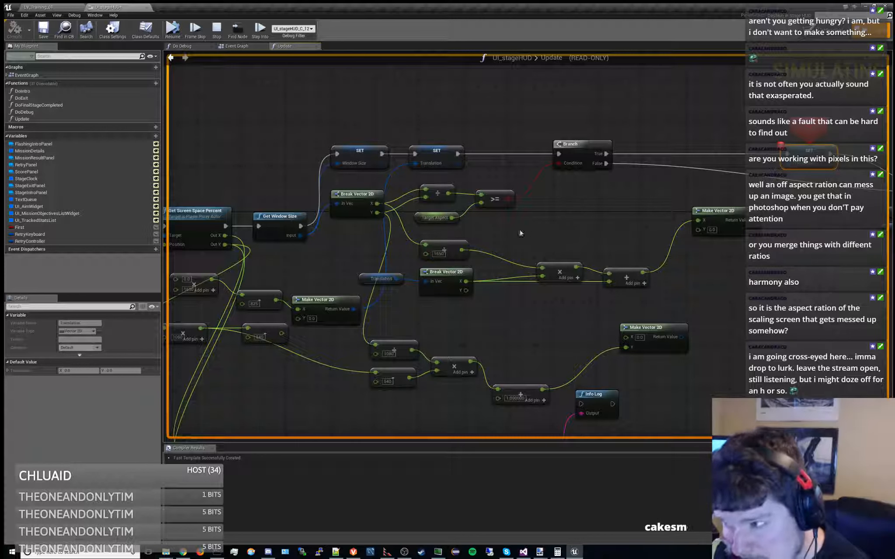
mouse_move(373, 204)
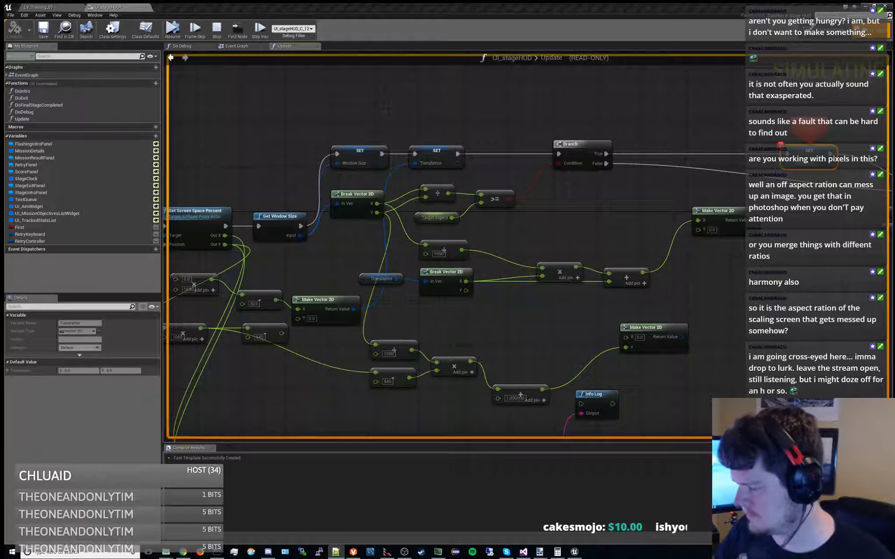
right_drag(663, 253, 790, 180)
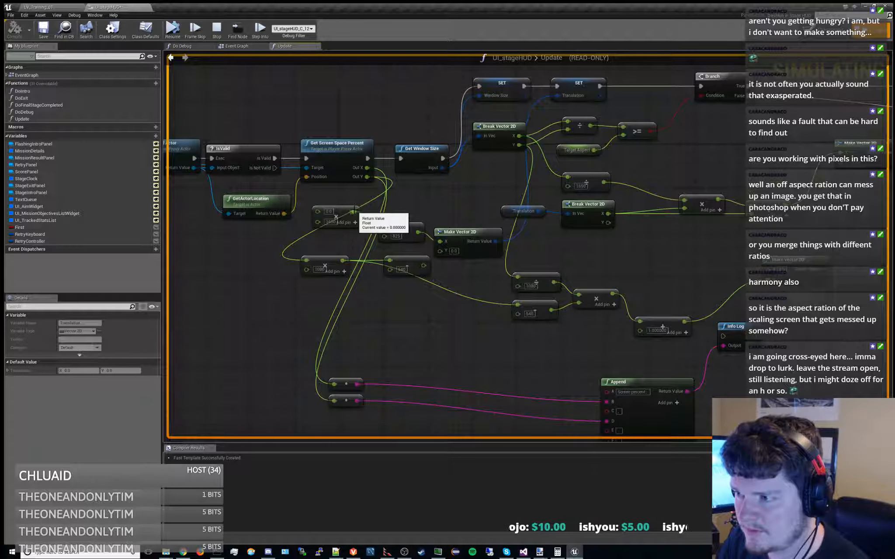
right_drag(529, 204, 345, 237)
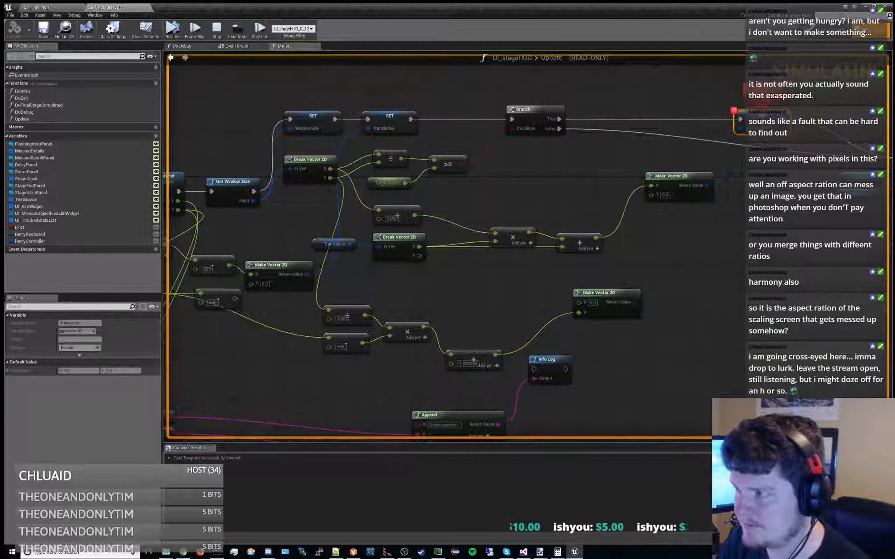
mouse_move(455, 279)
right_down()
mouse_move(398, 295)
mouse_move(455, 284)
right_up()
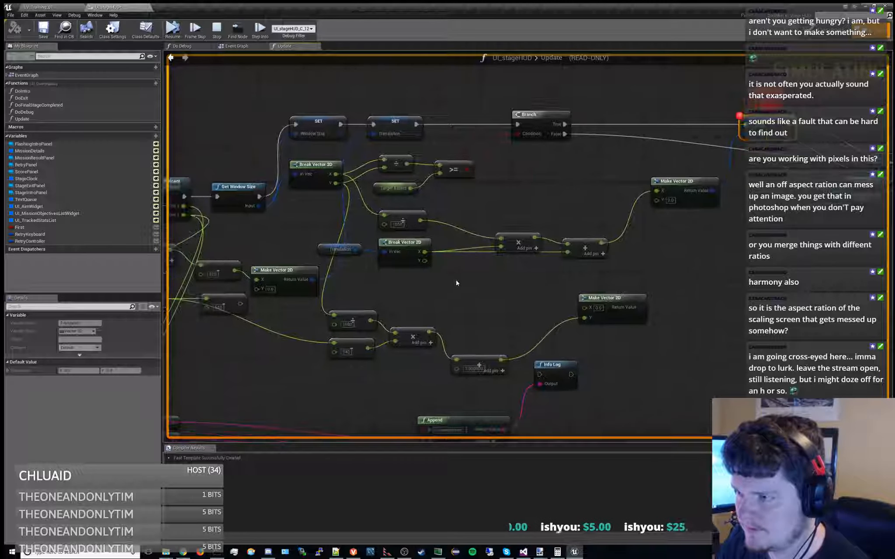
click(174, 30)
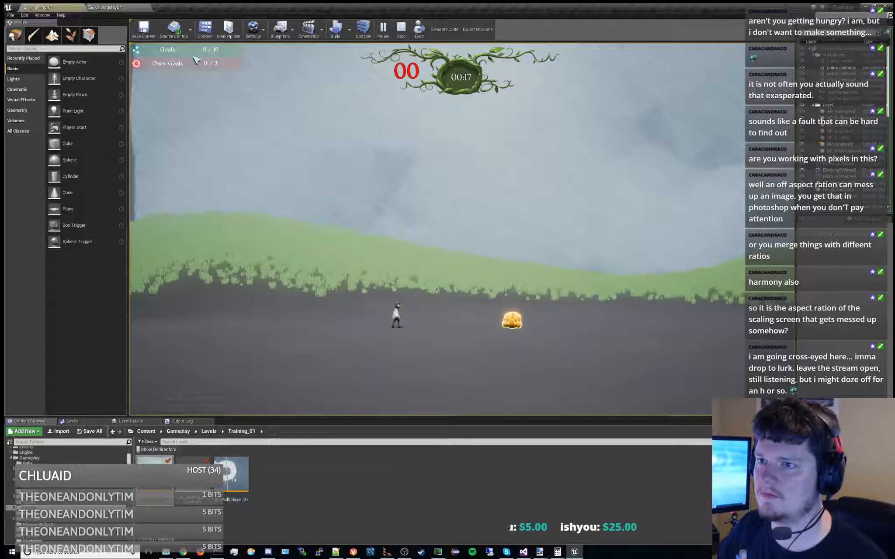
click(401, 28)
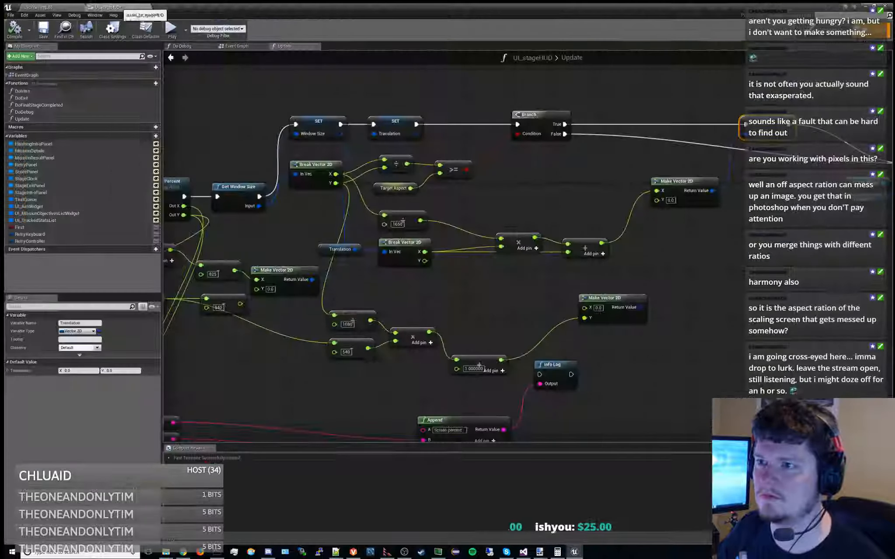
Set the stage HUD's designer preview size to 1913 wide and 1080 high
click(817, 33)
right_drag(565, 188, 500, 179)
scroll(559, 210, down, 3)
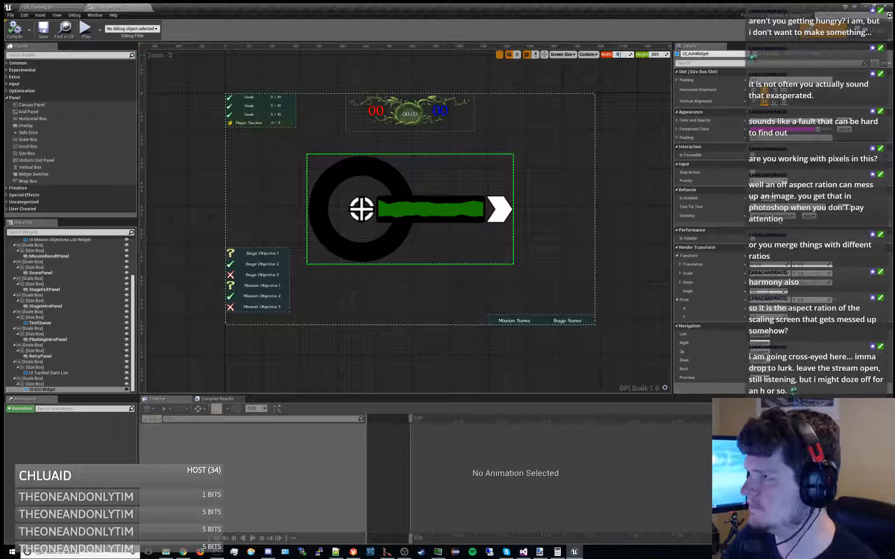
key(Return)
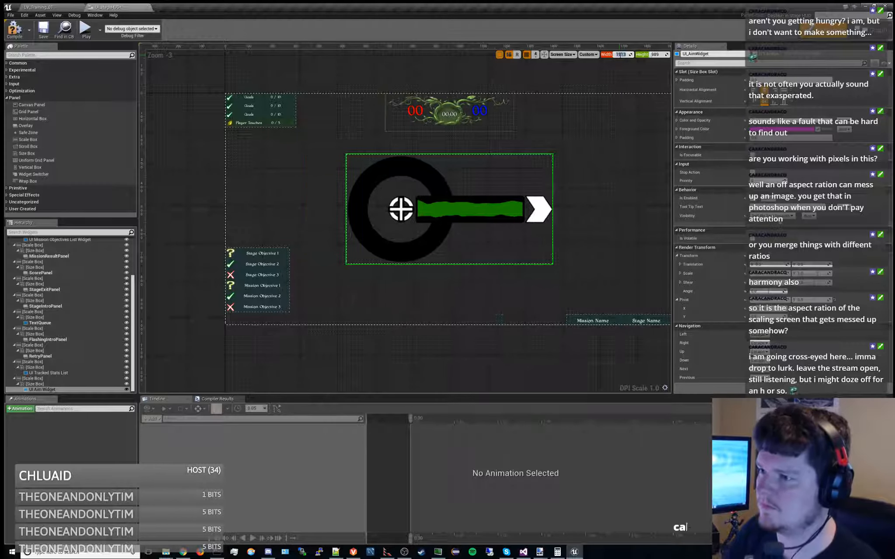
right_drag(637, 82, 551, 80)
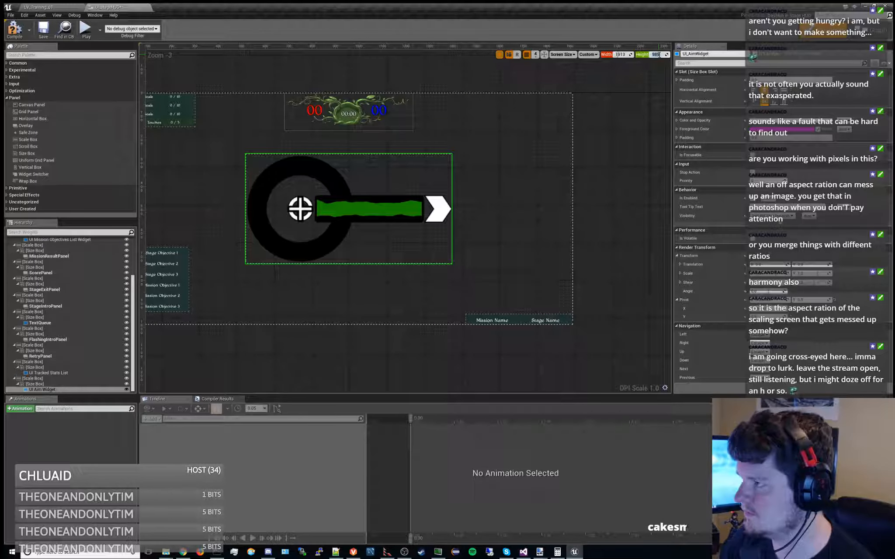
text(1080)
key(Return)
right_drag(554, 163, 588, 142)
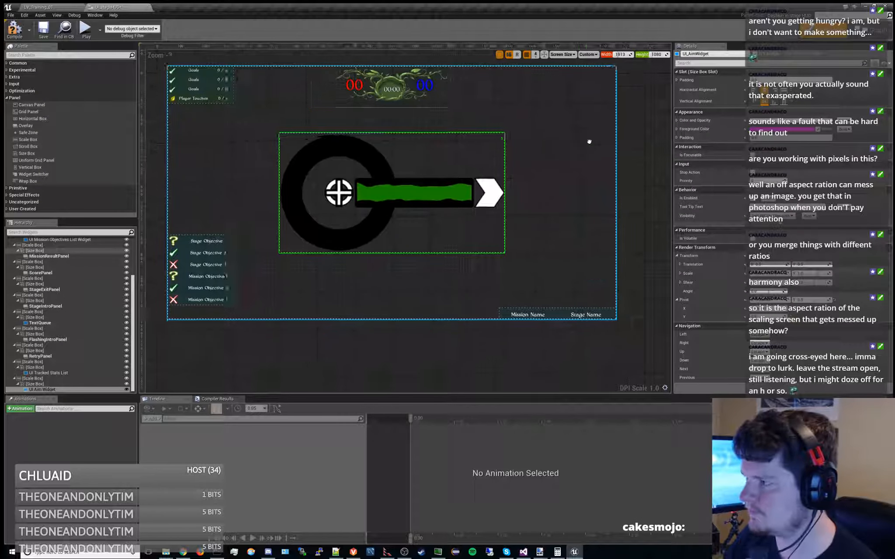
scroll(594, 141, down, 1)
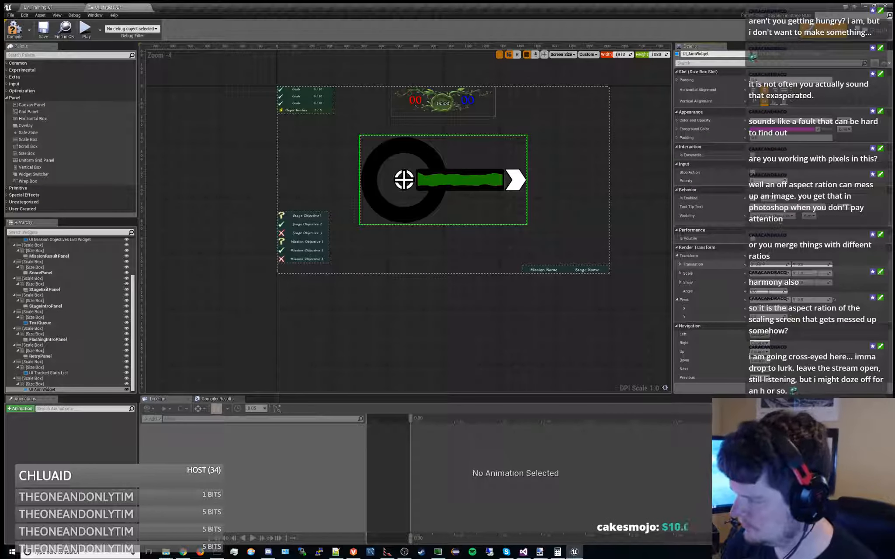
Set the UI Aim Widget's X translation to -825, and then shift it further in the negative X direction
text(-825)
key(Return)
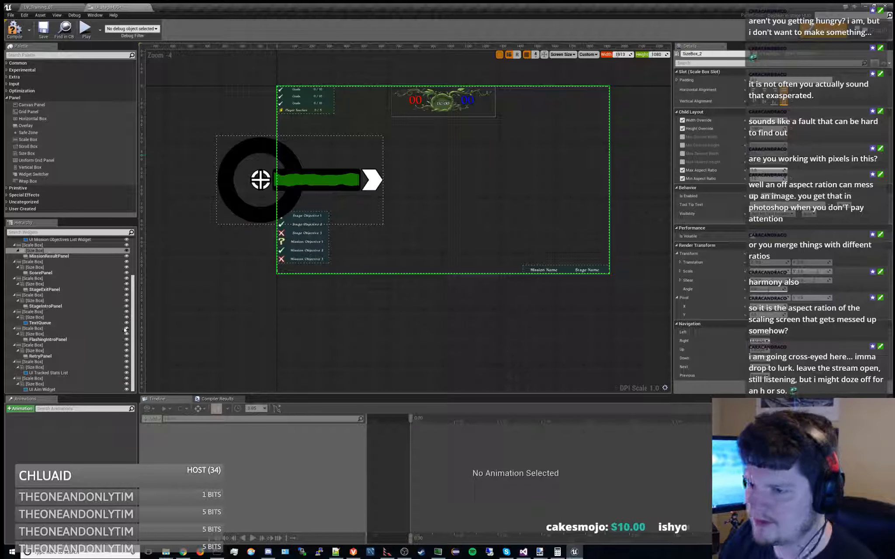
click(54, 389)
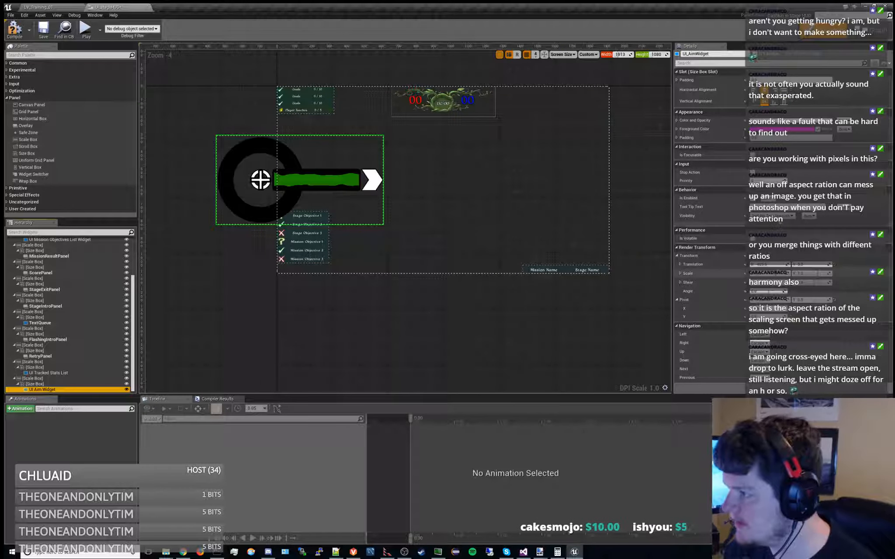
click(776, 264)
drag(776, 264, 771, 264)
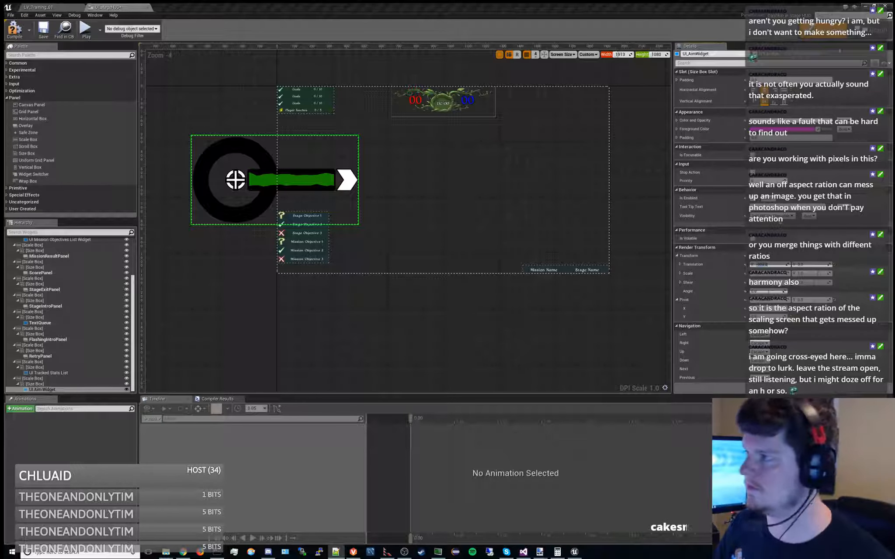
Add a breakpoint to the Translation SET node on the Branch's True path in the stage HUD's Update graph
click(872, 30)
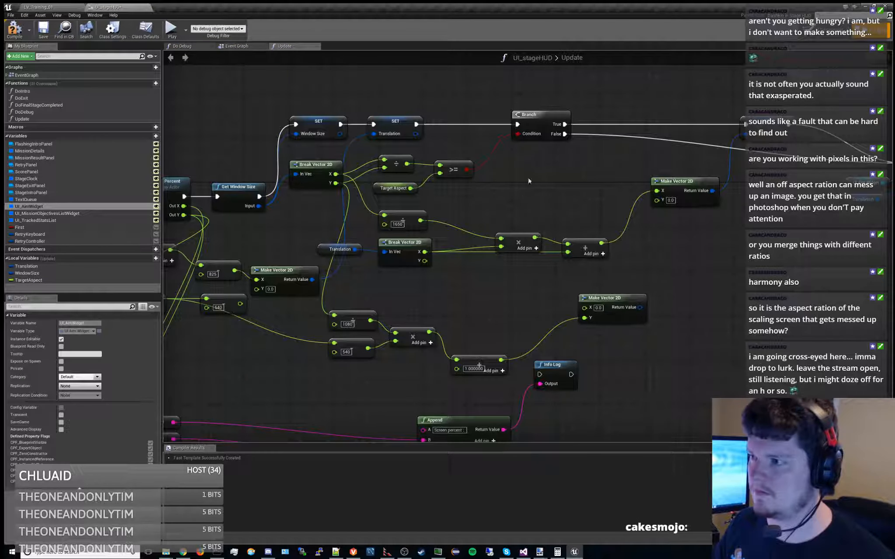
click(547, 114)
right_drag(590, 174, 521, 174)
click(695, 121)
key(F9)
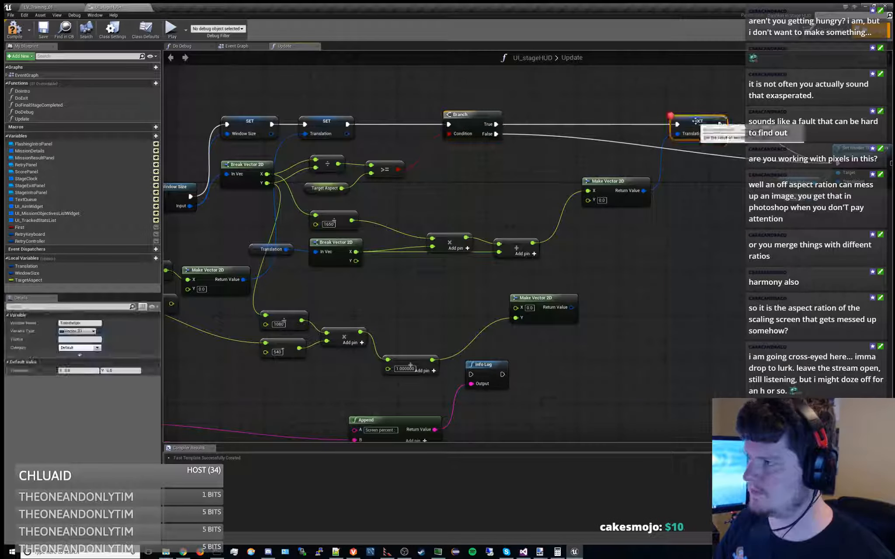
Play the training level and start the mission to run into the Translation SET breakpoint
click(54, 7)
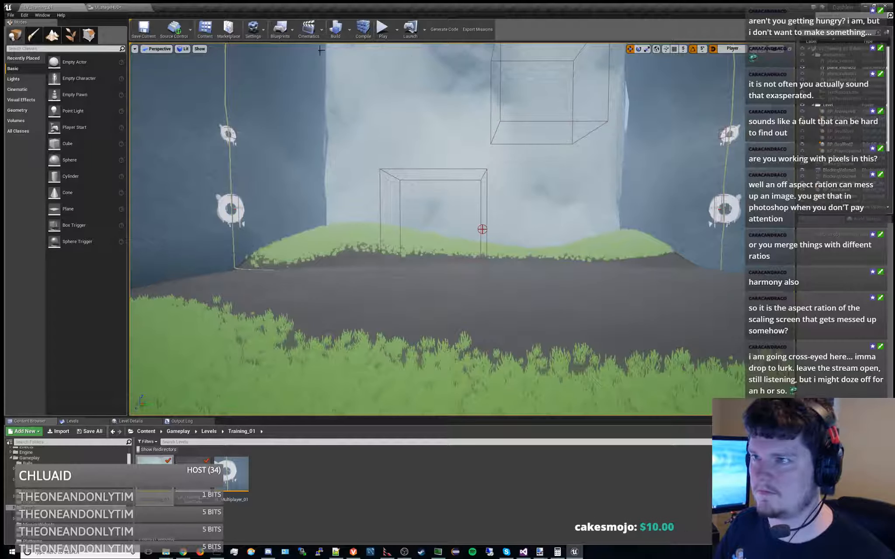
click(386, 38)
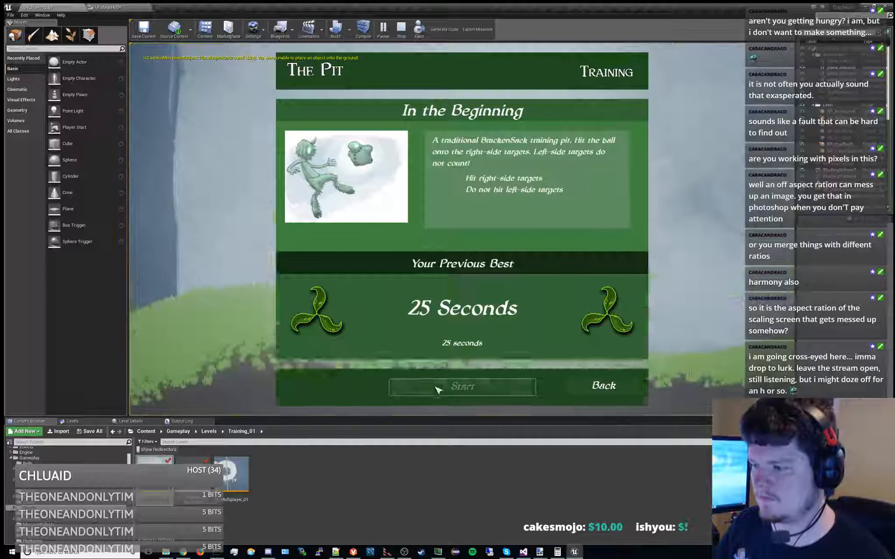
click(438, 390)
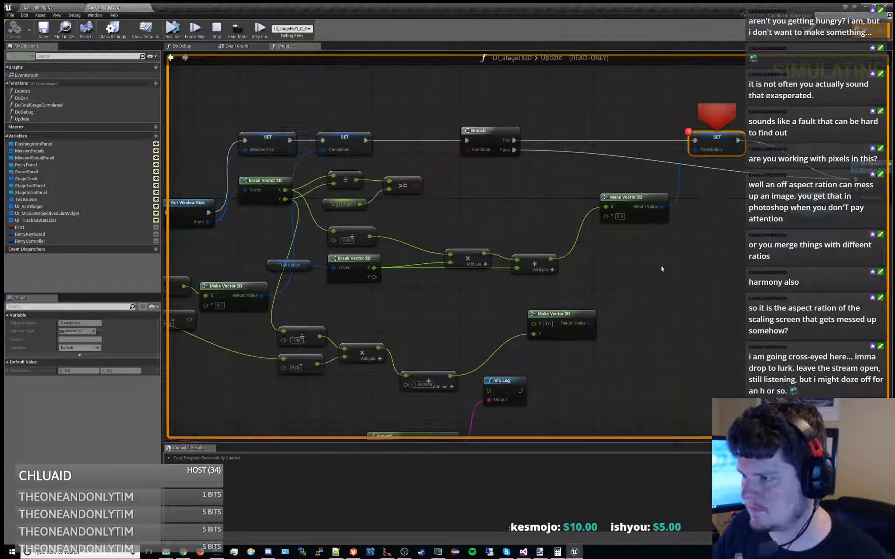
Inspect the live values around the aspect comparison, the division by 1650 and the multiplication, stop the mission and return to the Update graph
right_drag(662, 269, 682, 240)
mouse_move(470, 223)
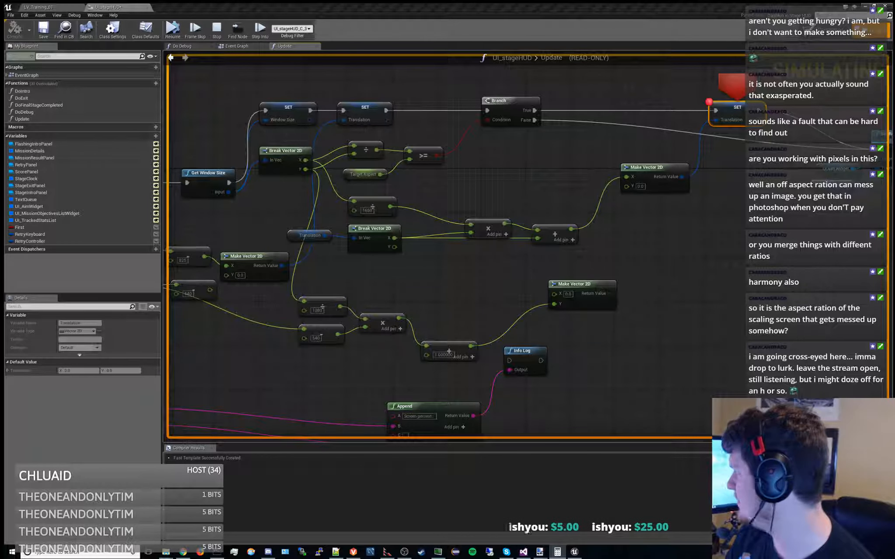
right_drag(461, 194, 490, 186)
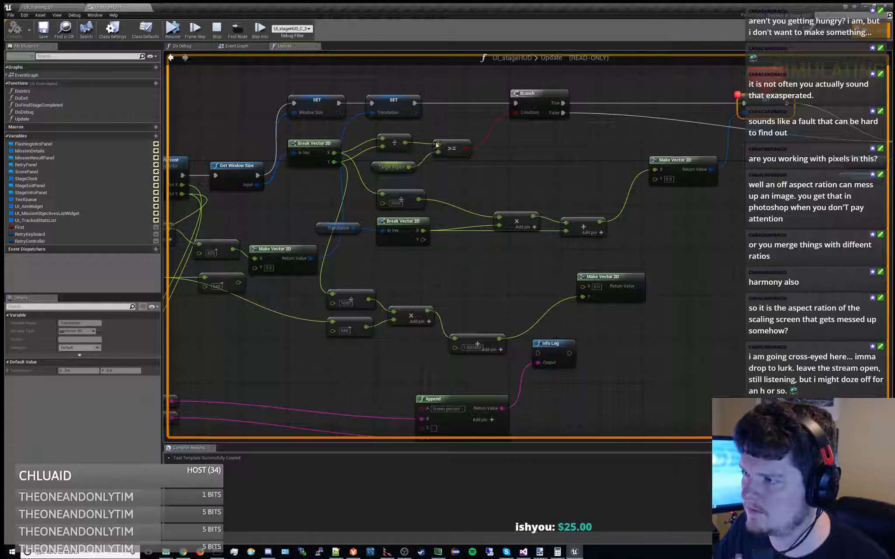
mouse_move(438, 143)
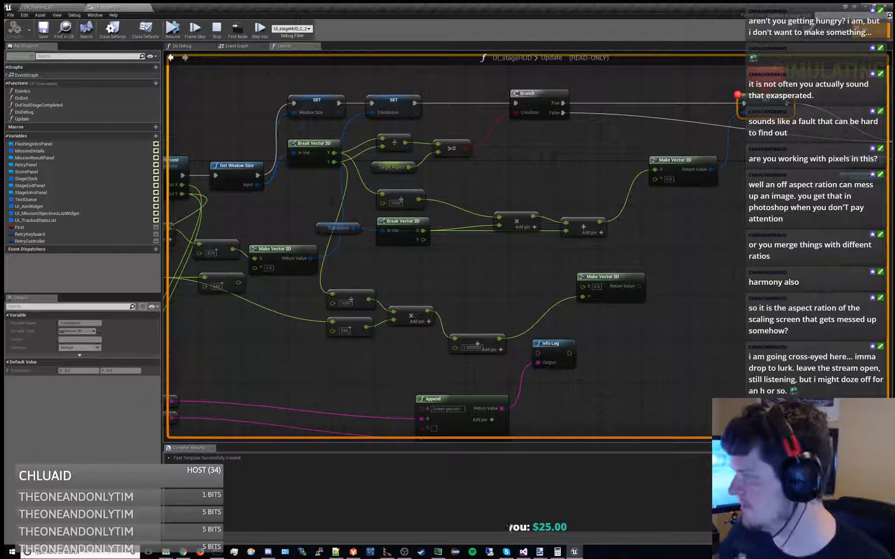
key(alt+Tab)
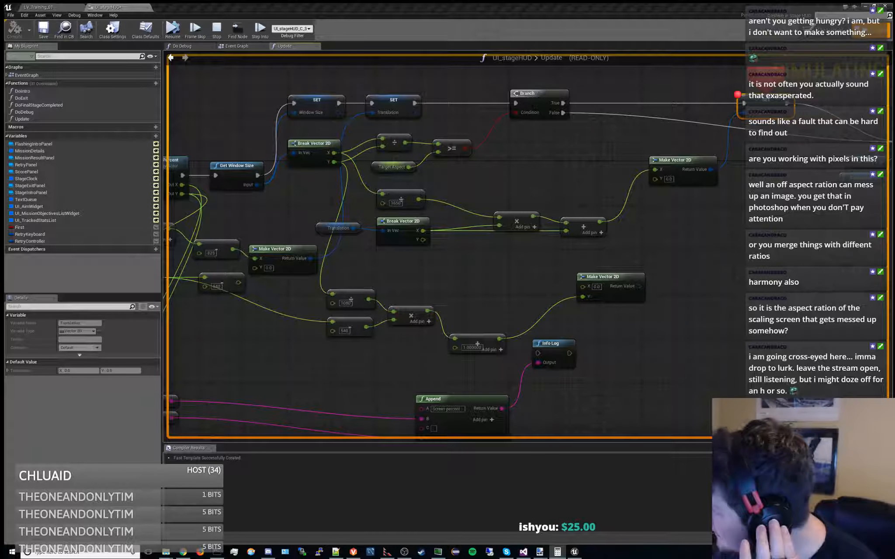
right_drag(333, 153, 347, 174)
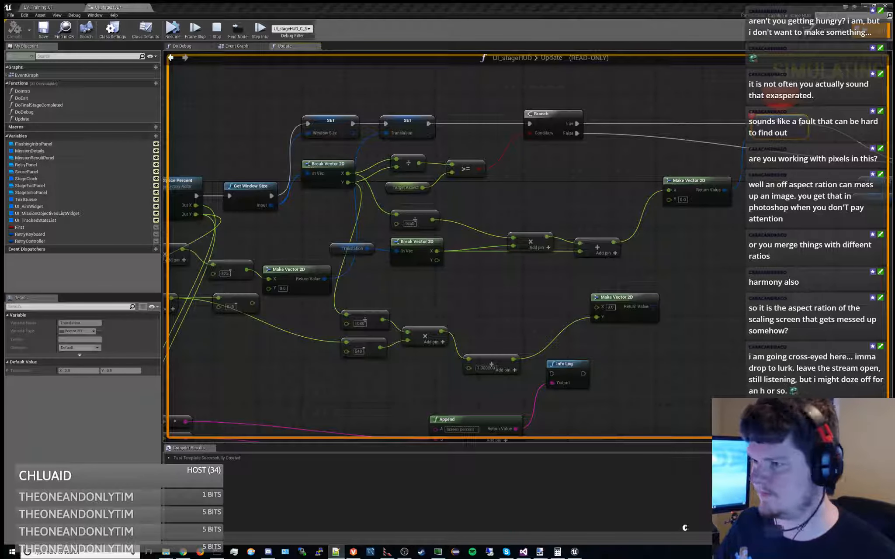
right_drag(517, 210, 512, 186)
mouse_move(510, 221)
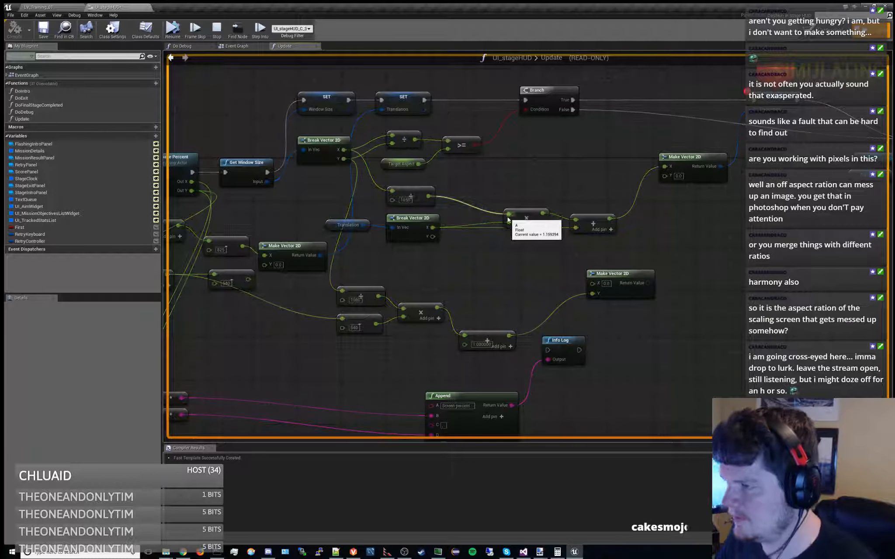
mouse_move(541, 213)
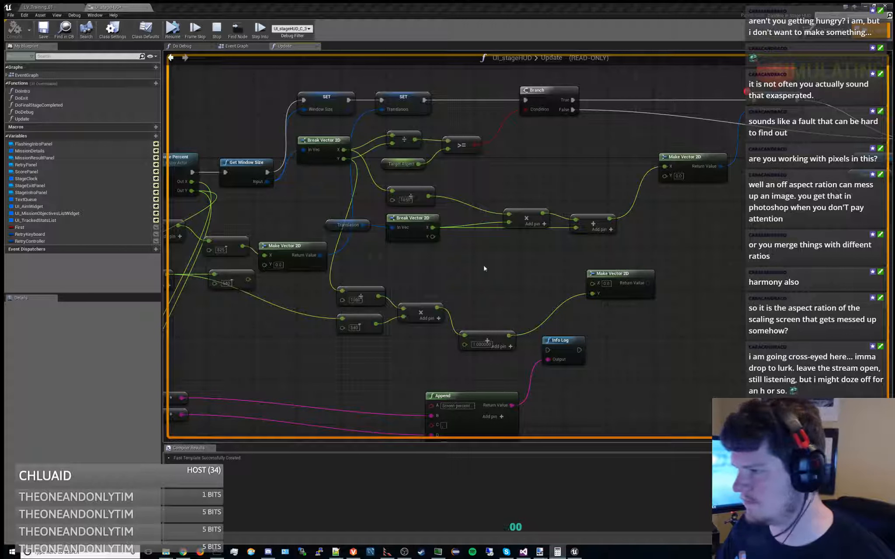
mouse_move(428, 196)
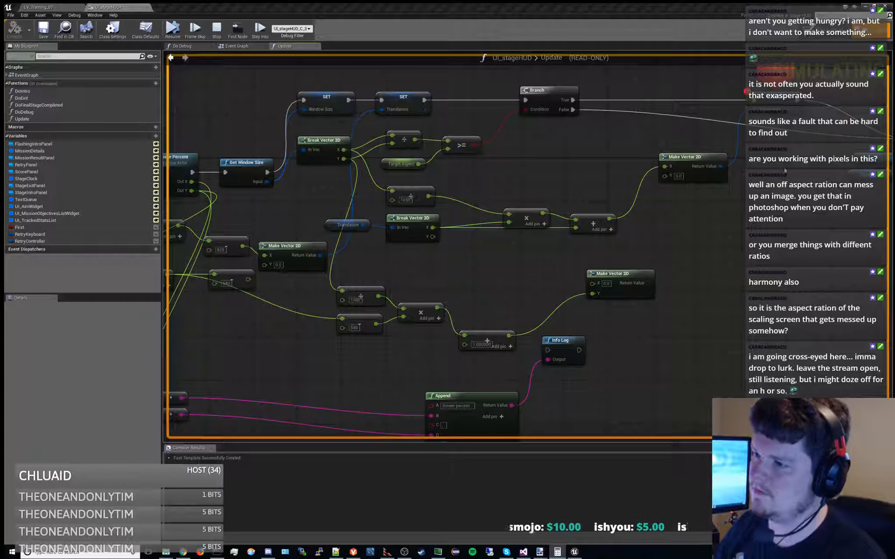
click(217, 29)
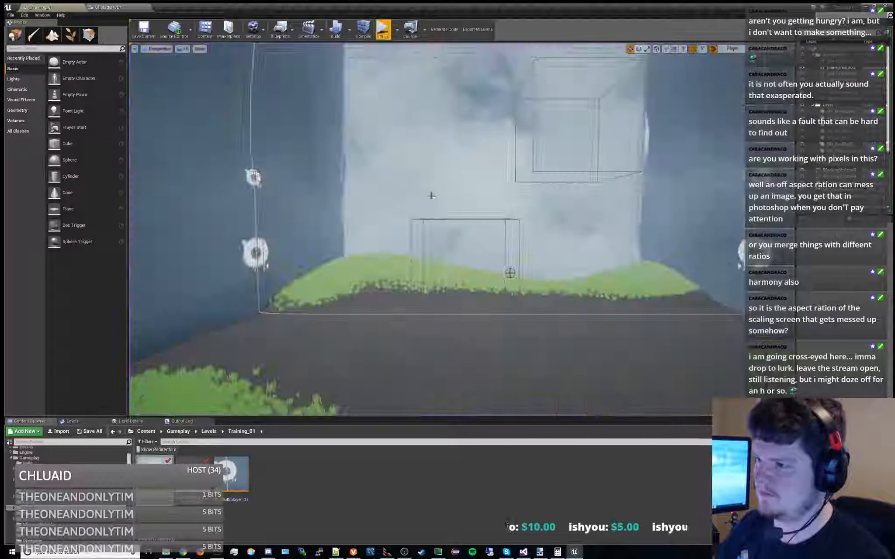
click(115, 7)
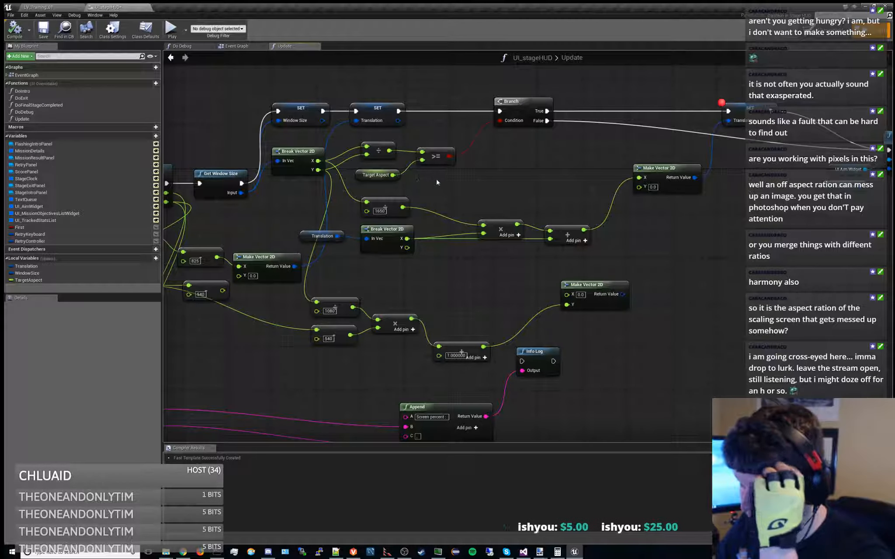
right_drag(436, 179, 435, 184)
click(387, 210)
drag(401, 212, 448, 199)
text(-)
key(Return)
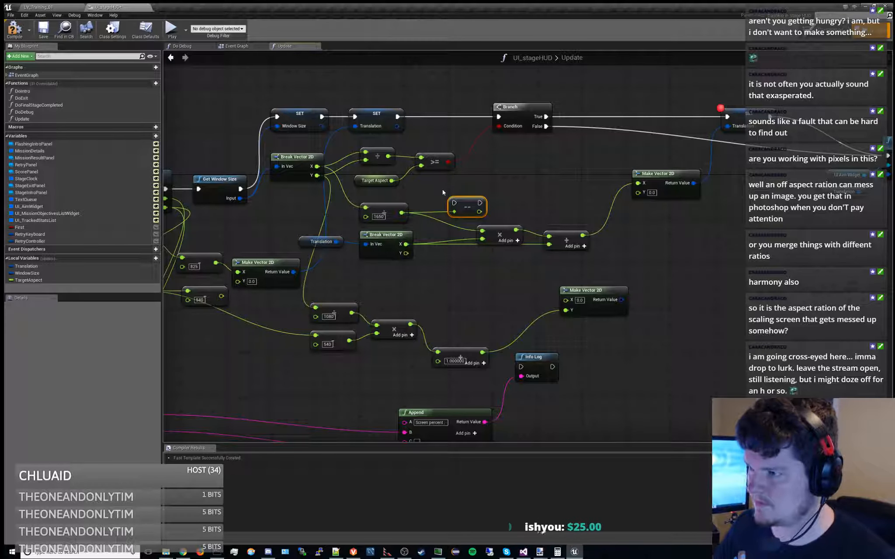
key(Delete)
Add a float subtraction node beside the division by 1650 and enter 1 as its value
drag(401, 213, 448, 202)
text(-)
key(Down)
key(Return)
alt+click(454, 197)
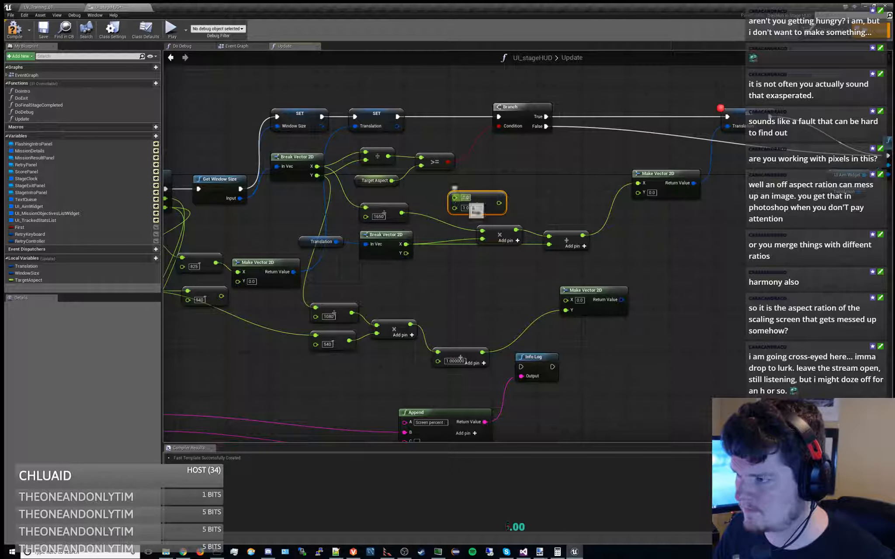
click(466, 198)
text(1)
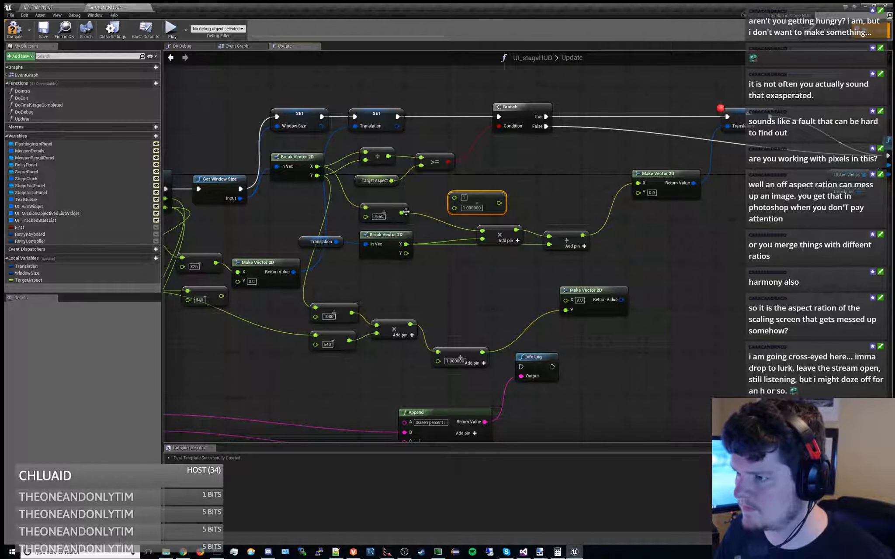
click(471, 208)
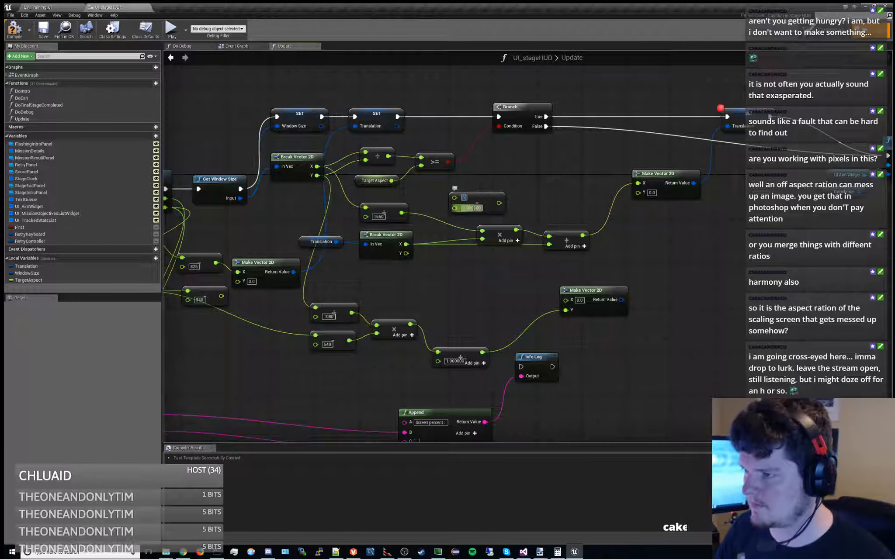
Wire the minus 1 subtraction between the division by 1650 and the multiplication, align the node, and compile and save the blueprint
drag(401, 213, 482, 230)
drag(455, 200, 448, 211)
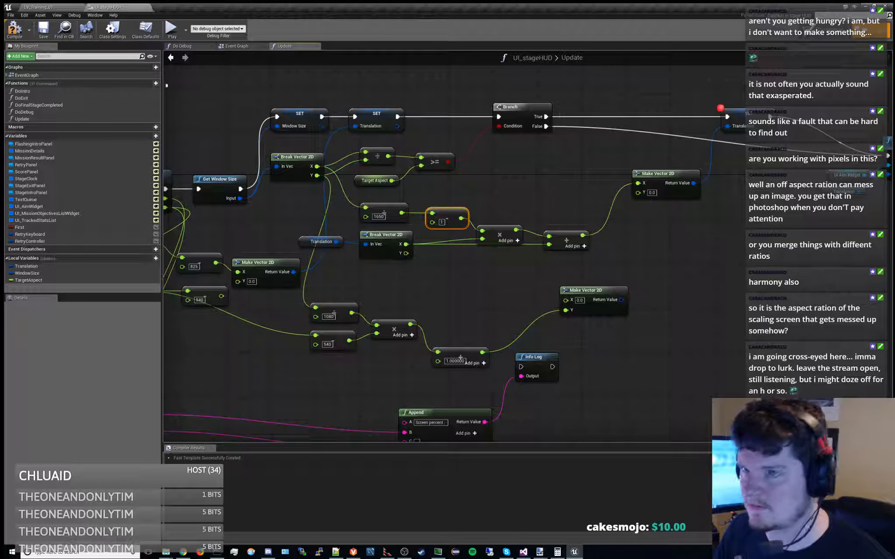
click(15, 29)
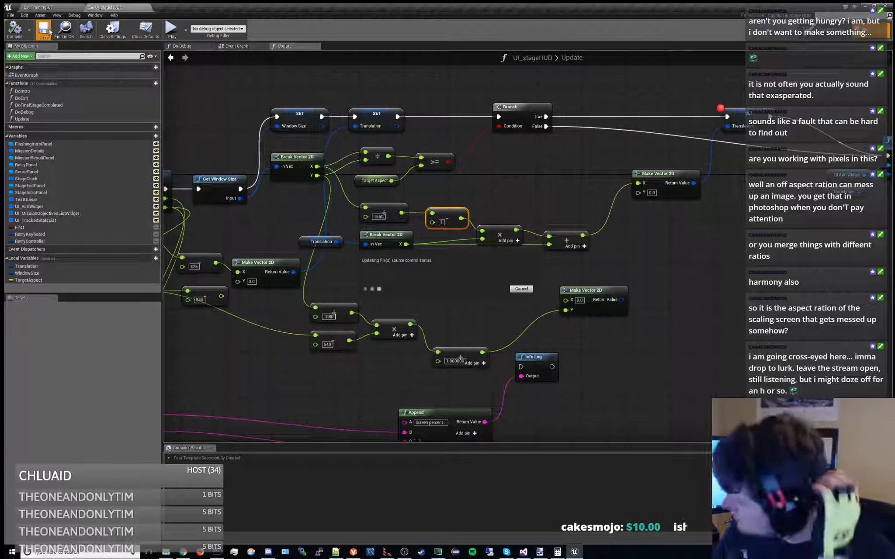
click(49, 30)
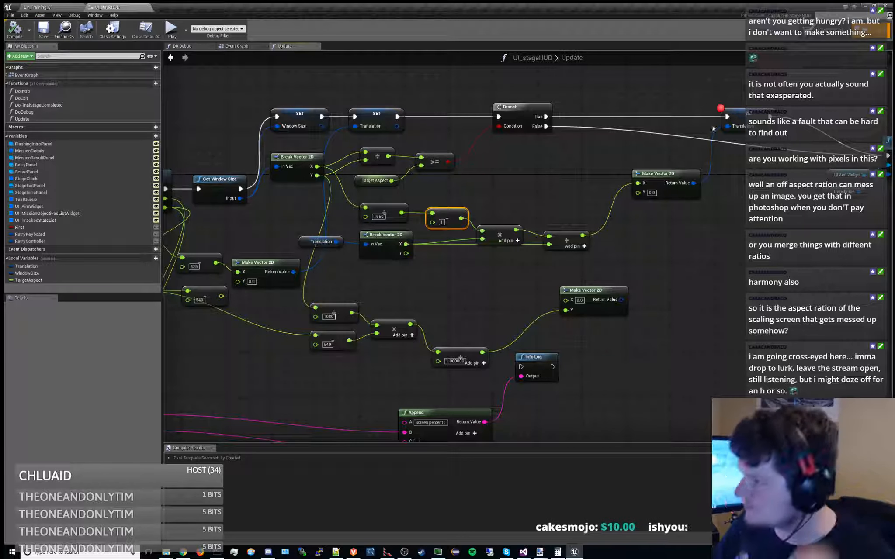